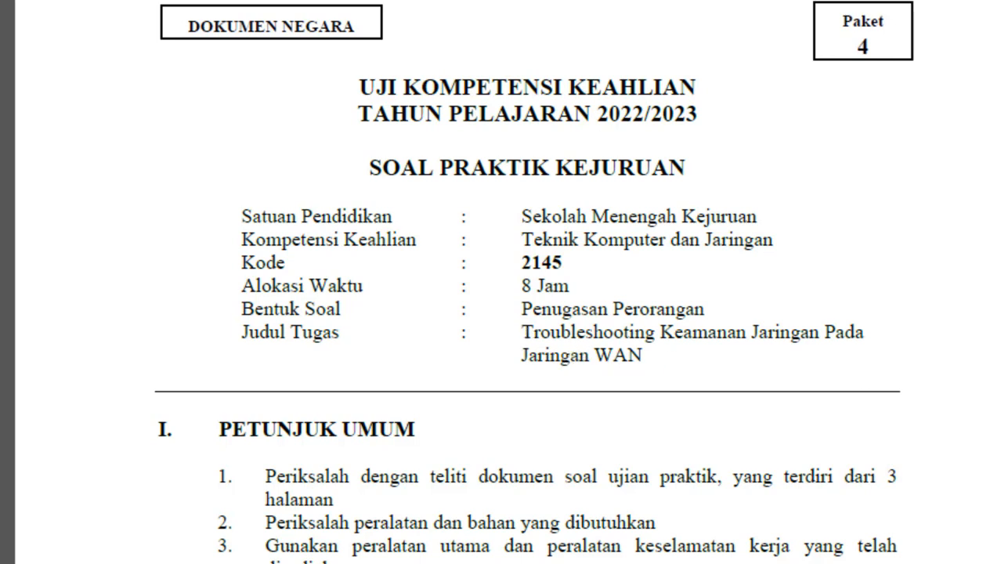
Step: Scroll the task PDF to page 2, highlight requirement 14, and minimize Adobe Reader
click(995, 531)
click(996, 530)
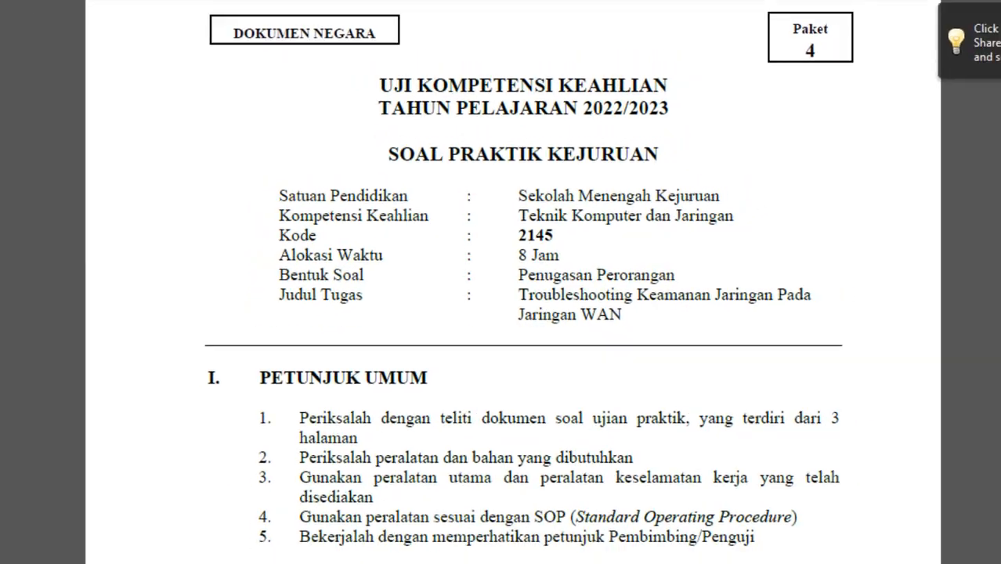
click(995, 531)
click(995, 531)
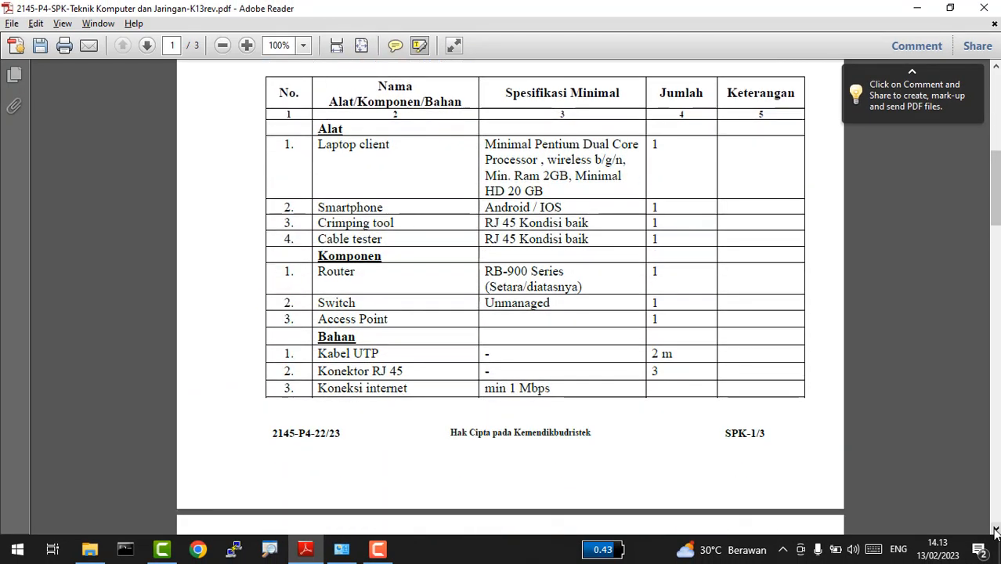
click(995, 531)
drag(995, 530, 995, 531)
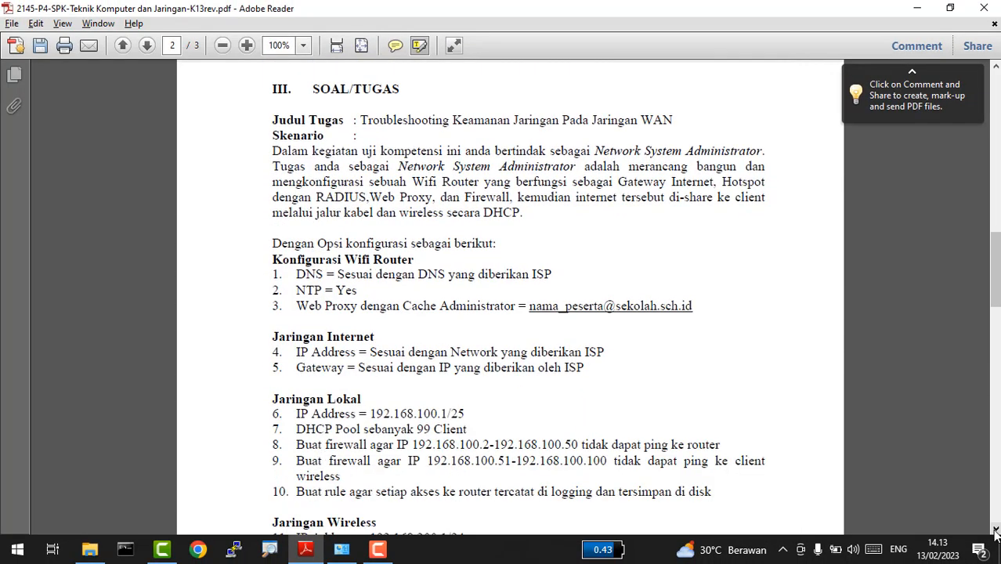
click(995, 531)
click(995, 530)
click(996, 531)
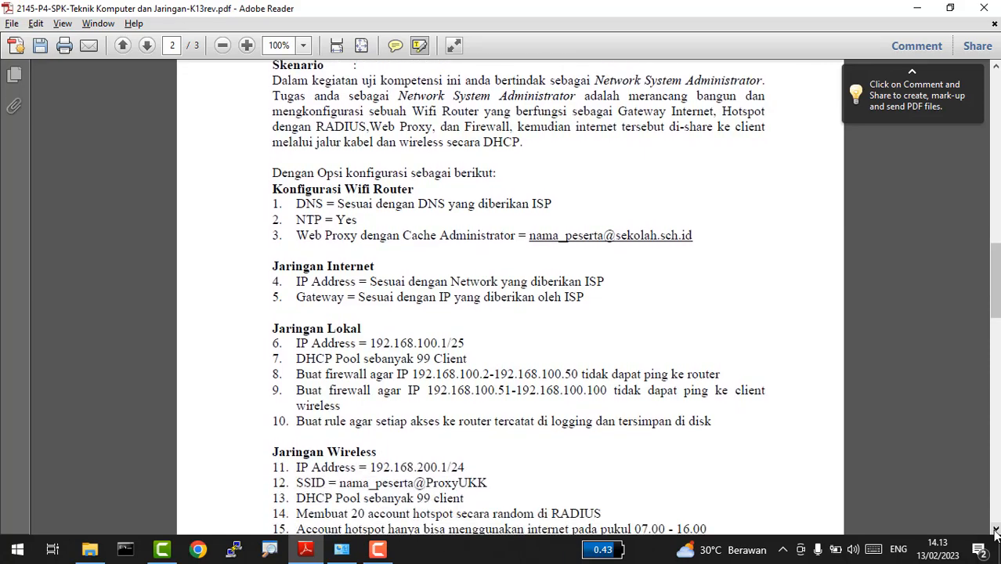
click(995, 531)
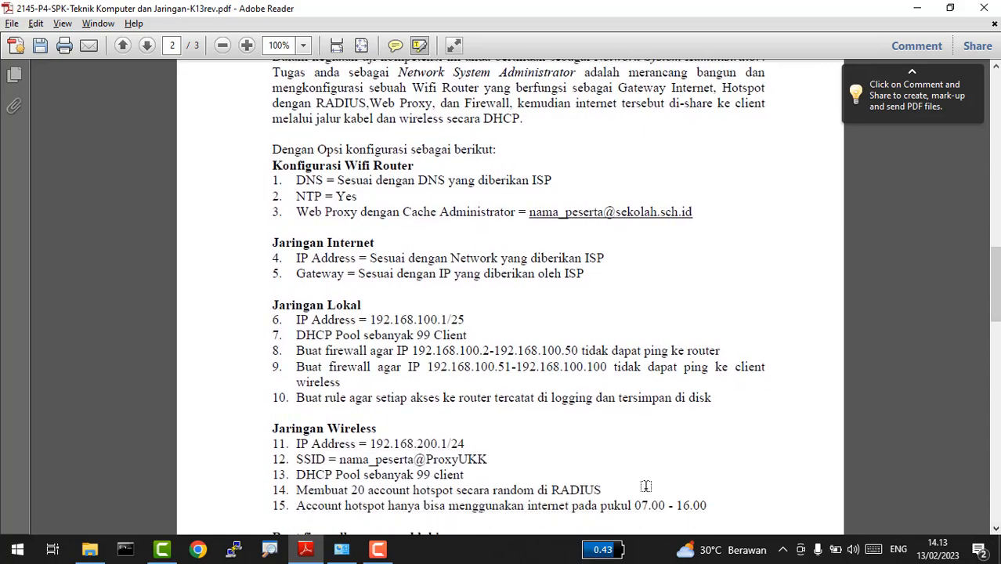
drag(274, 491, 164, 491)
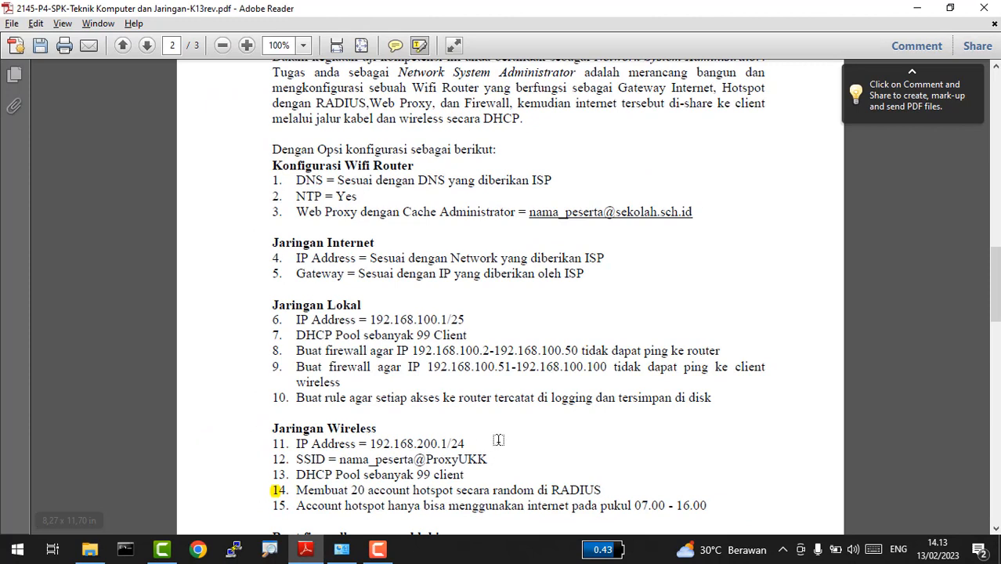
click(917, 8)
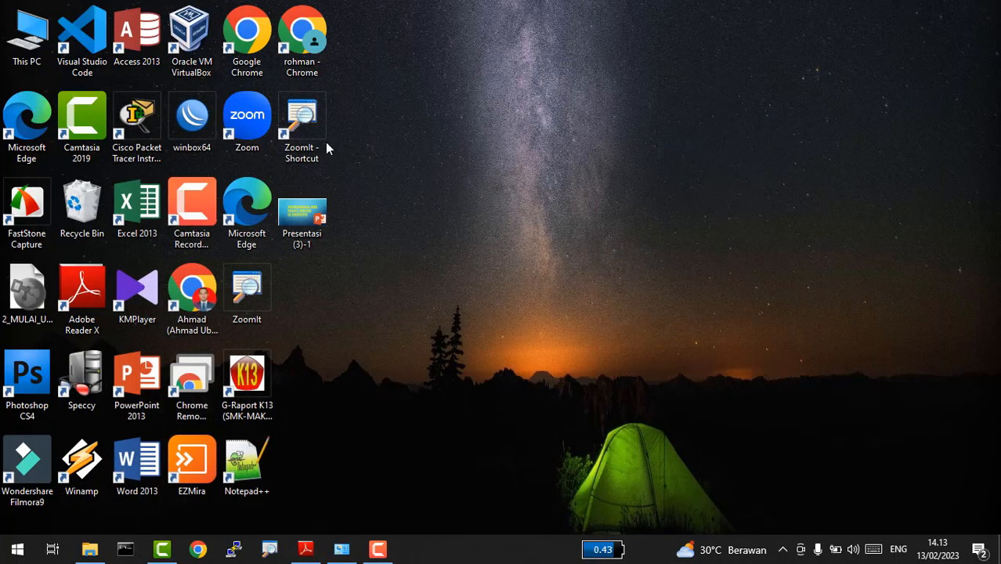
Step: Launch WinBox, connect to the discovered MikroTik hAP router, and check its interface list
click(200, 147)
double_click(198, 147)
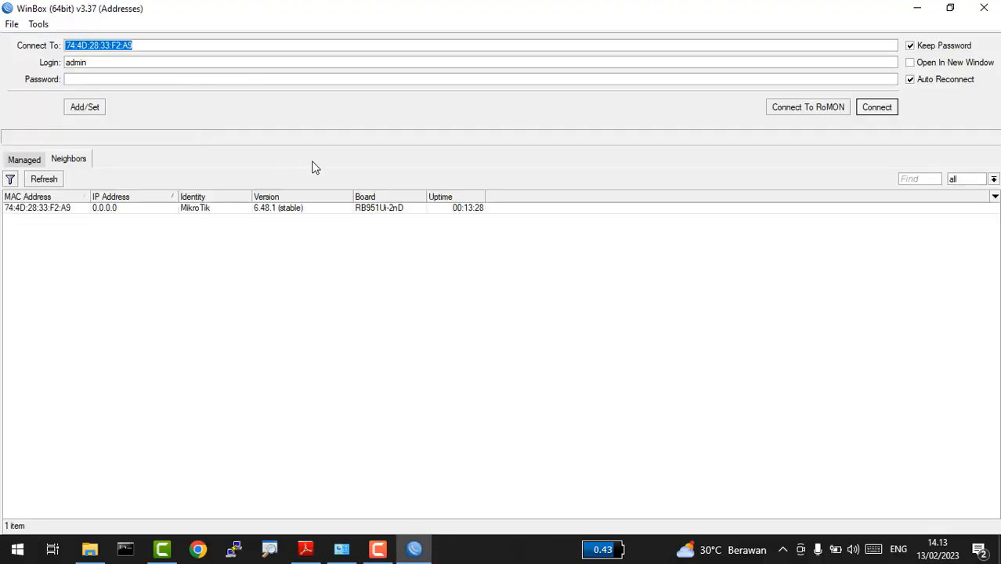
click(70, 208)
click(874, 110)
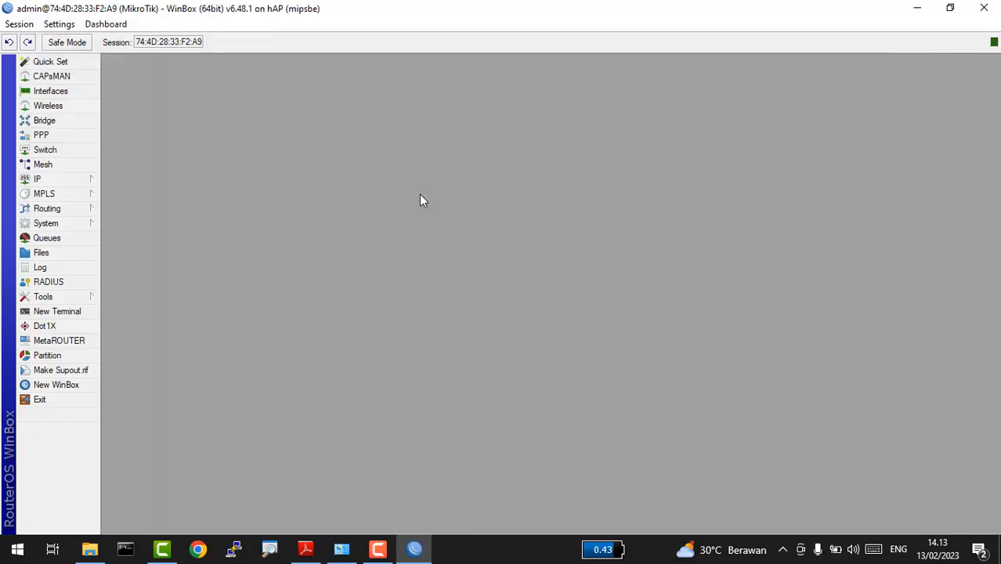
click(51, 94)
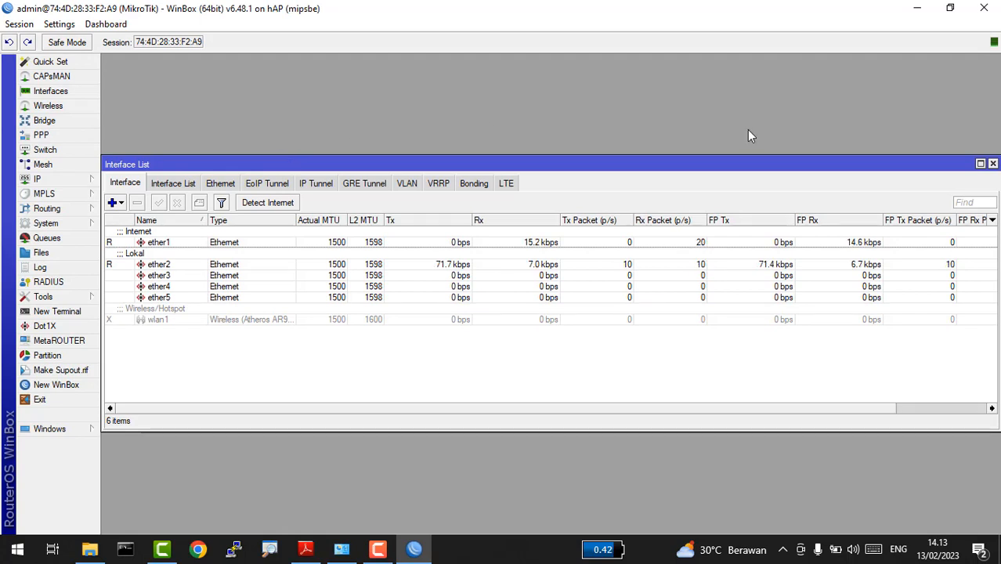
click(992, 164)
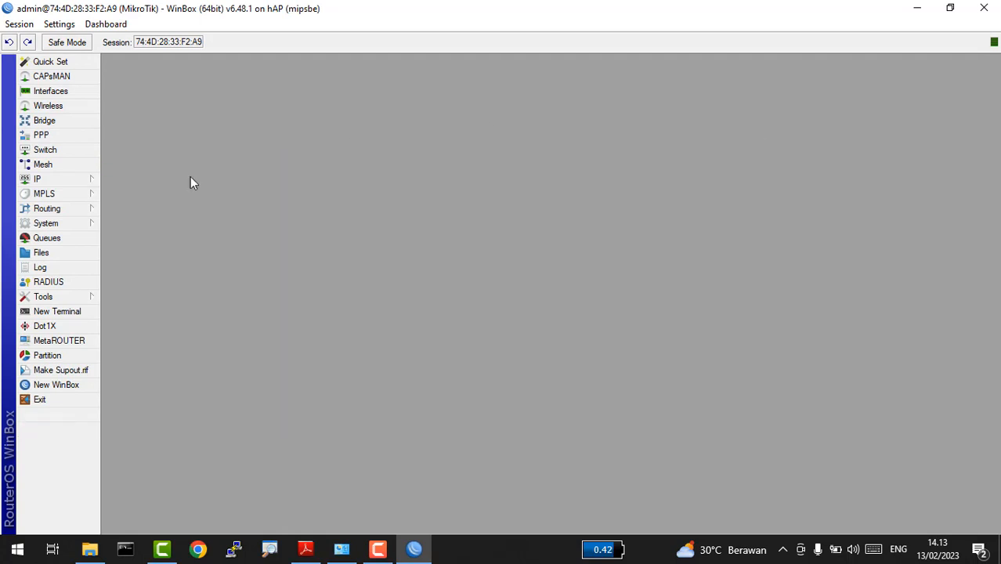
Step: Reset the router with No Default Configuration and Do Not Backup, confirming the reboot
click(76, 225)
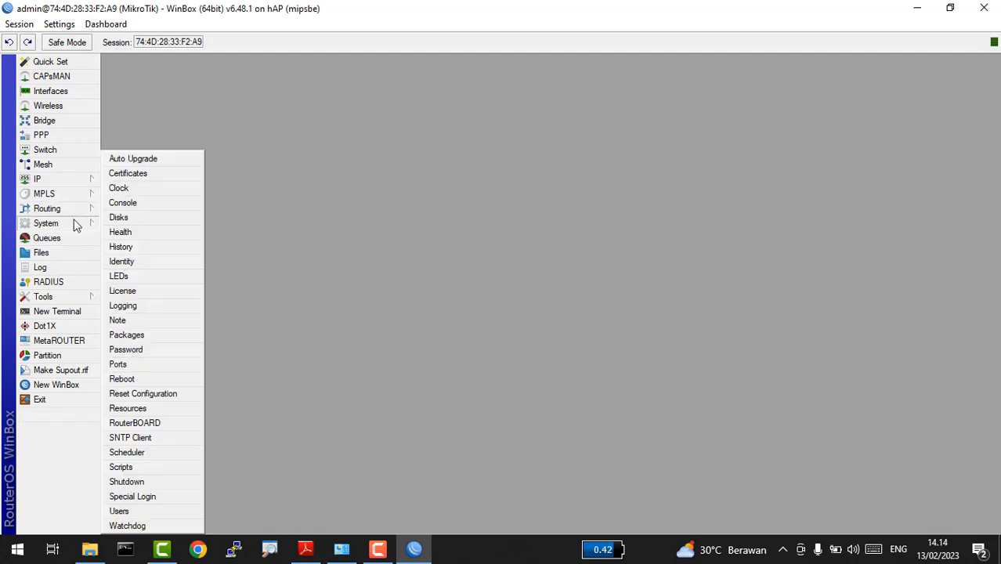
click(137, 391)
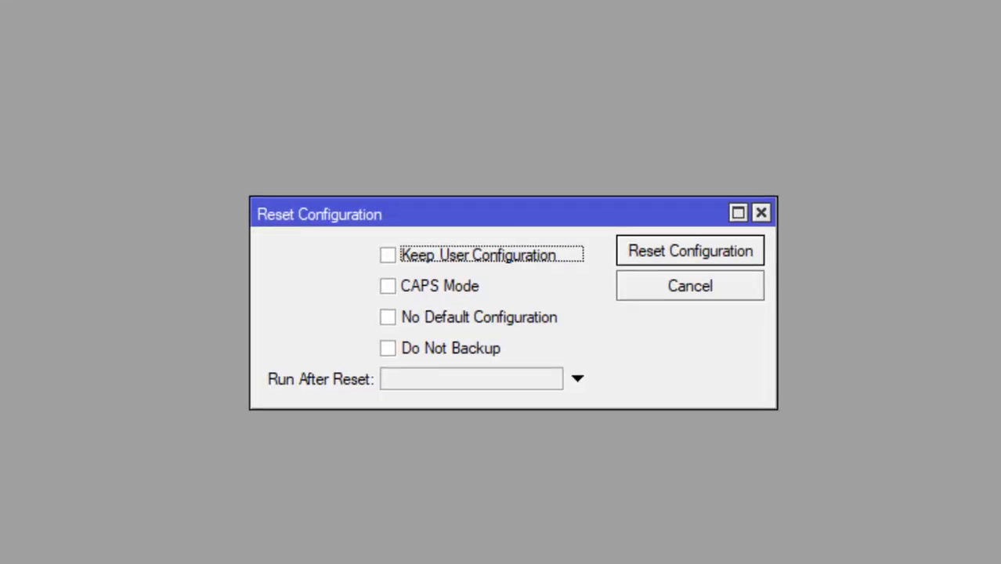
click(406, 326)
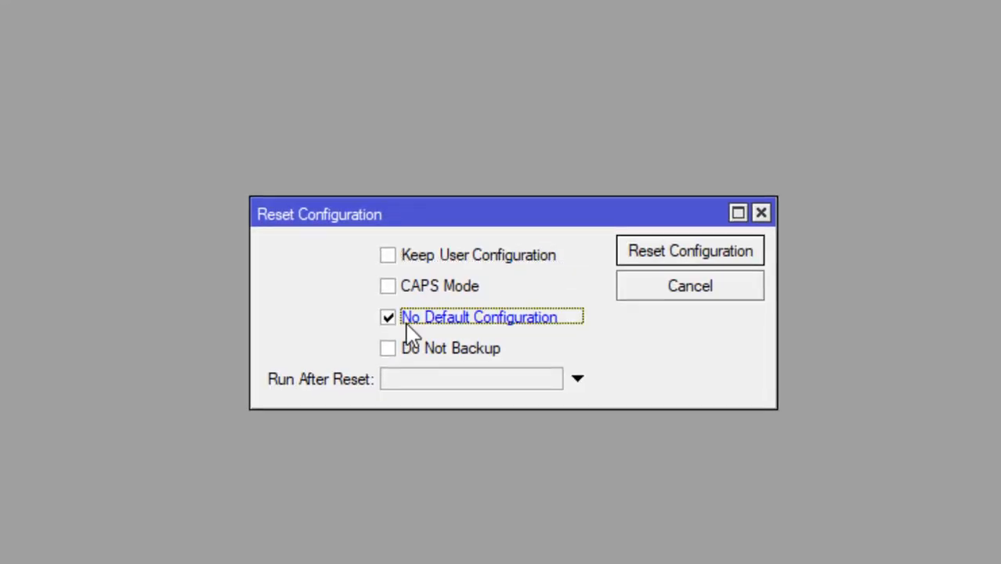
click(396, 350)
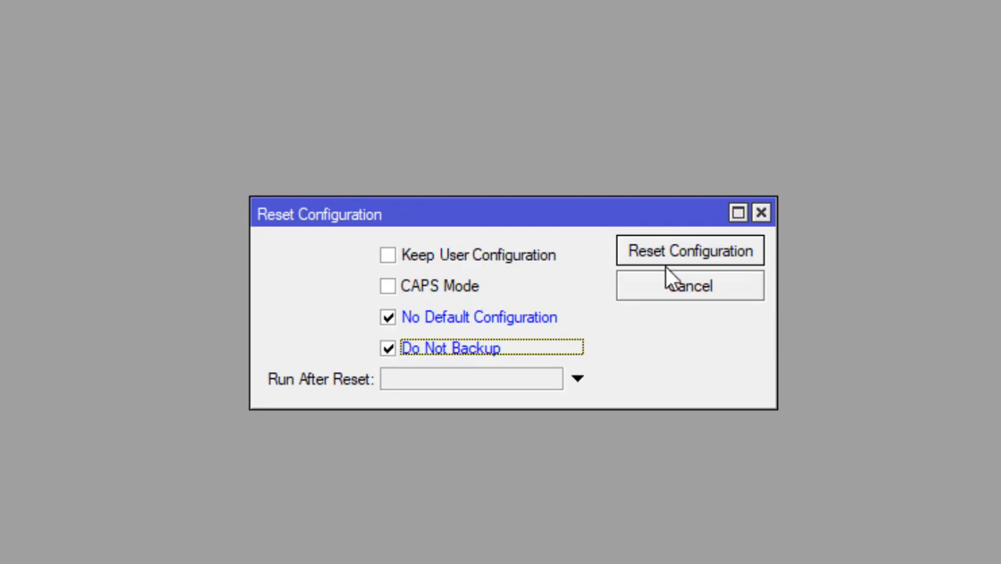
click(719, 251)
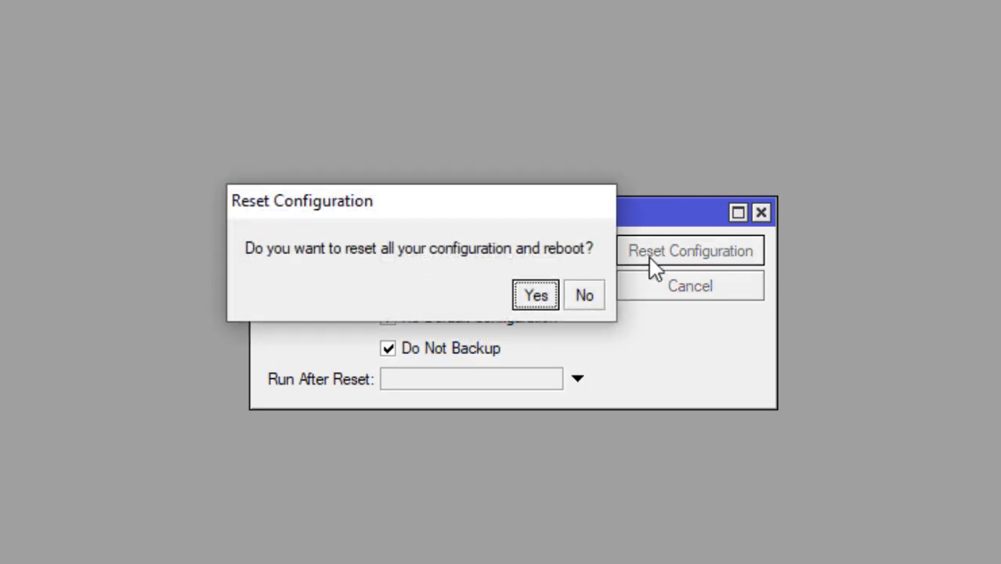
click(522, 292)
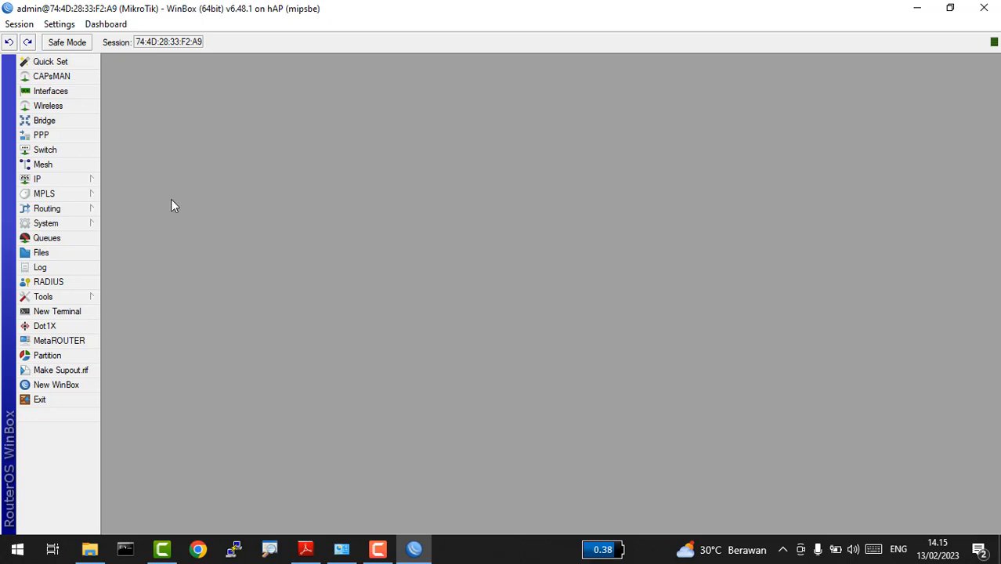
Step: Give ether1 the interface comment 'Ke Internet'
click(61, 93)
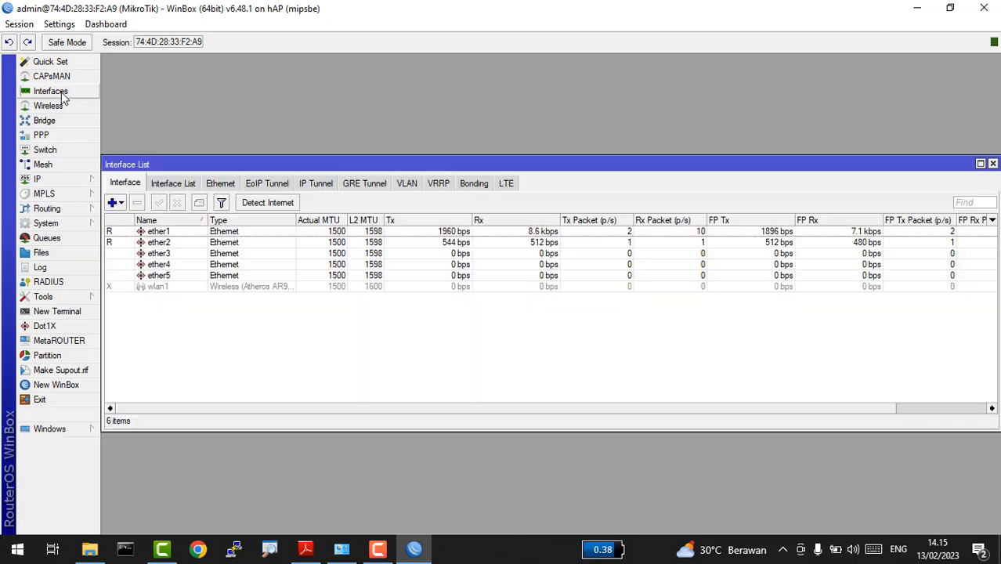
click(195, 231)
click(199, 203)
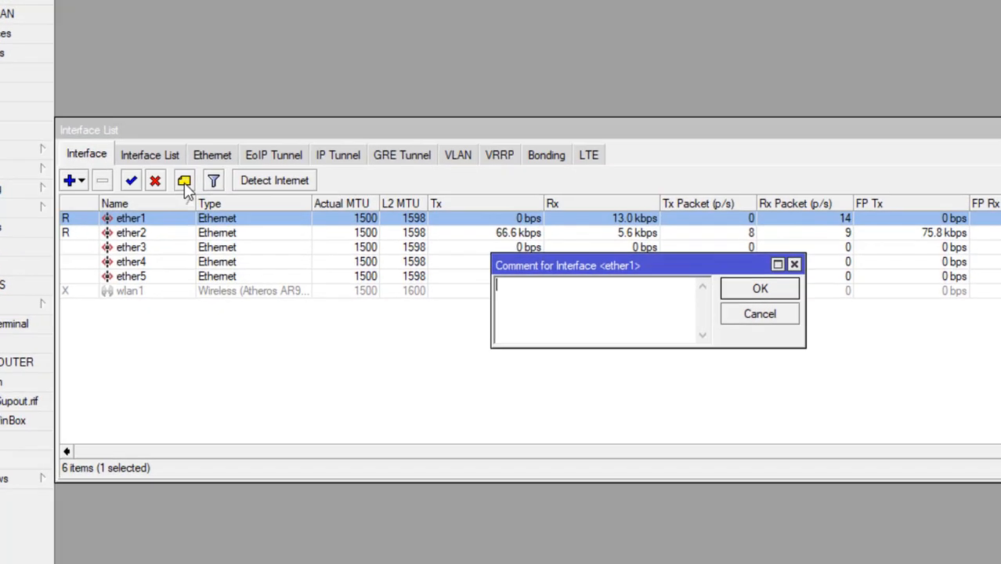
text(Ke )
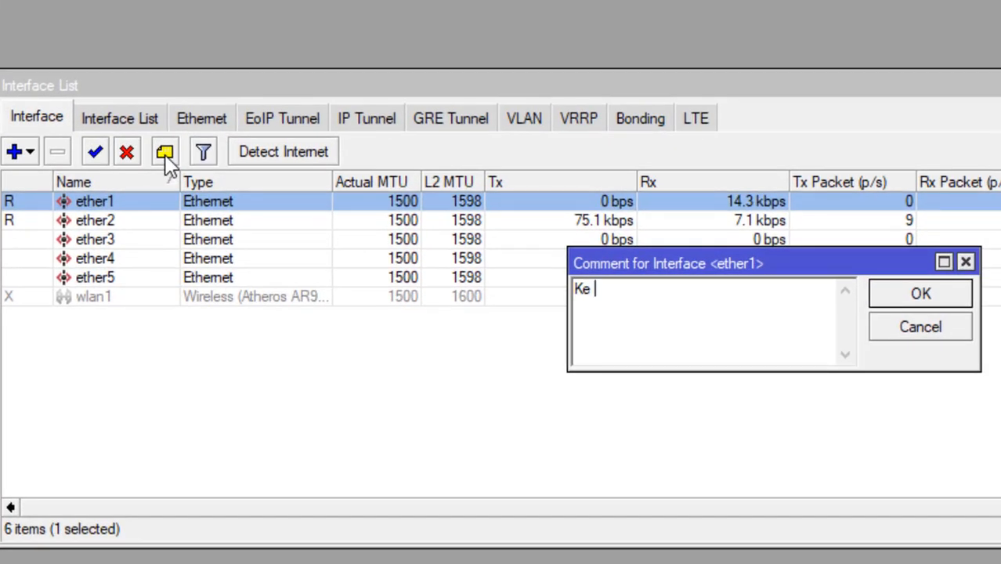
text(Internet)
key(Return)
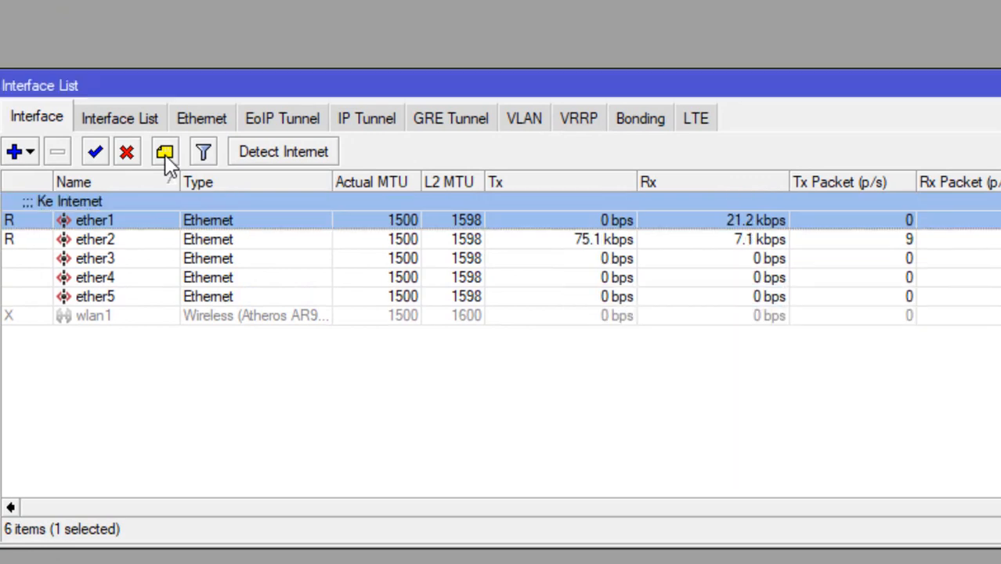
Step: Give ether2 the interface comment 'Lokal'
click(76, 239)
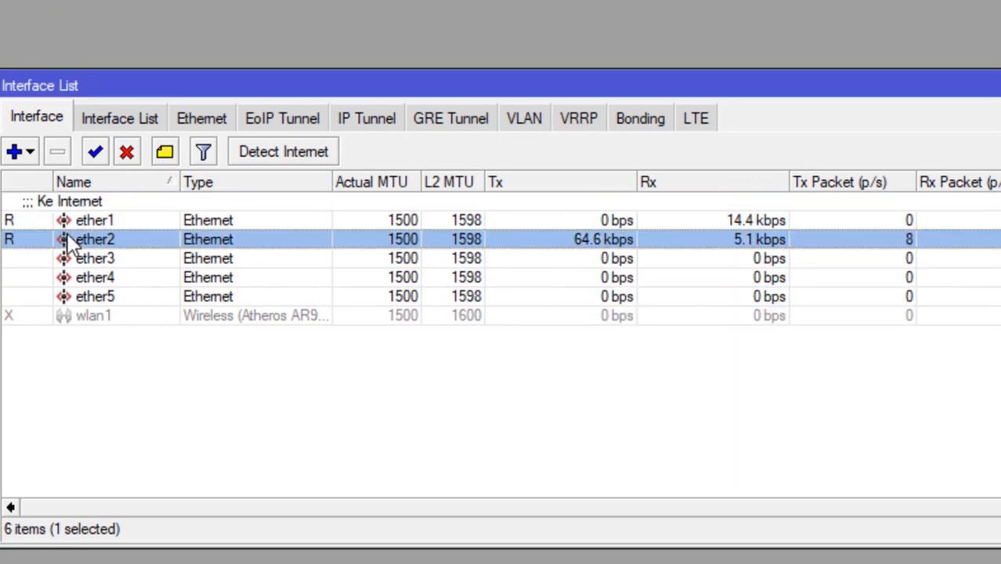
click(165, 156)
text(Lok)
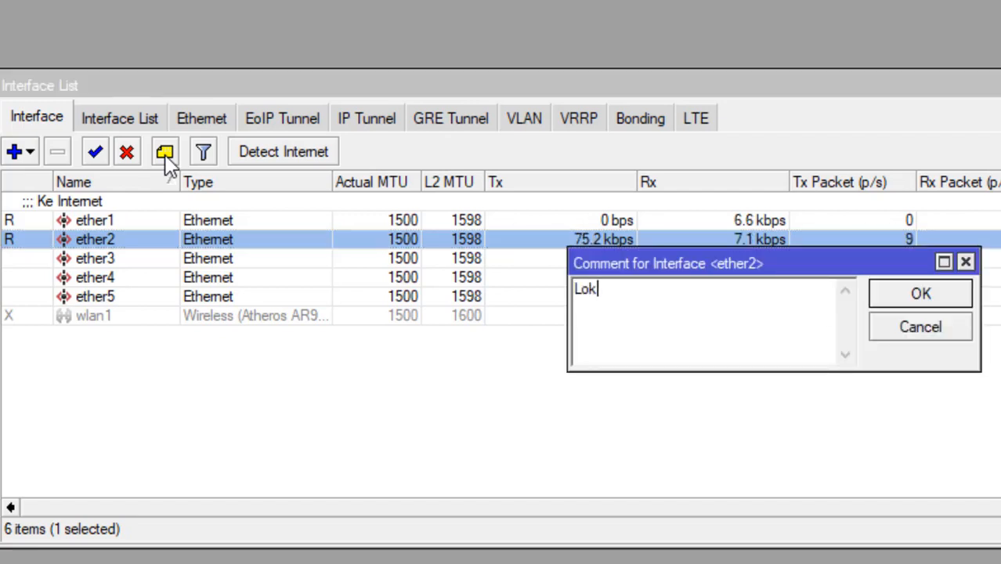
text(al)
key(Return)
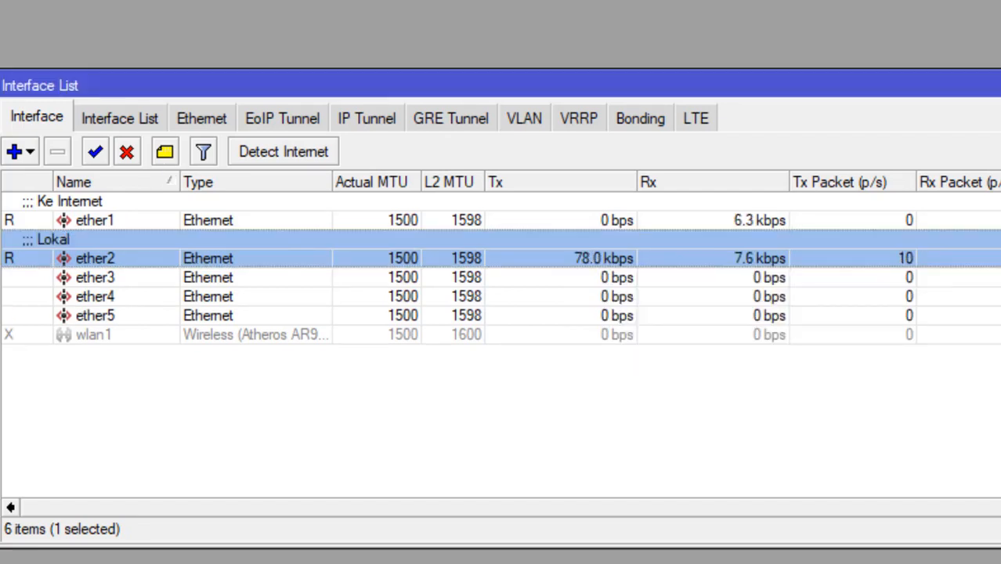
Step: Give wlan1 the interface comment 'Wireless/hotspot'
click(47, 337)
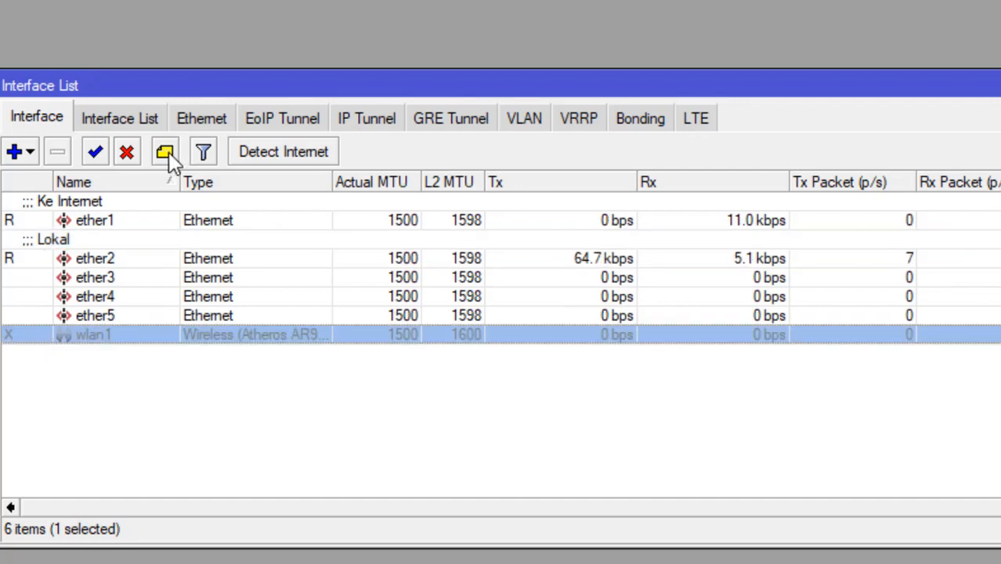
click(167, 155)
text(Wire)
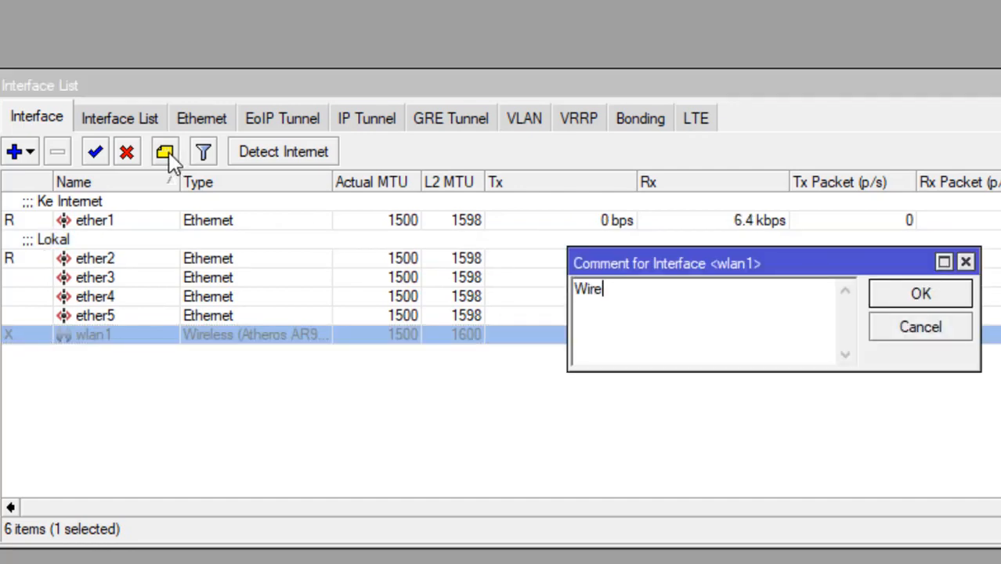
text(less/hotspot)
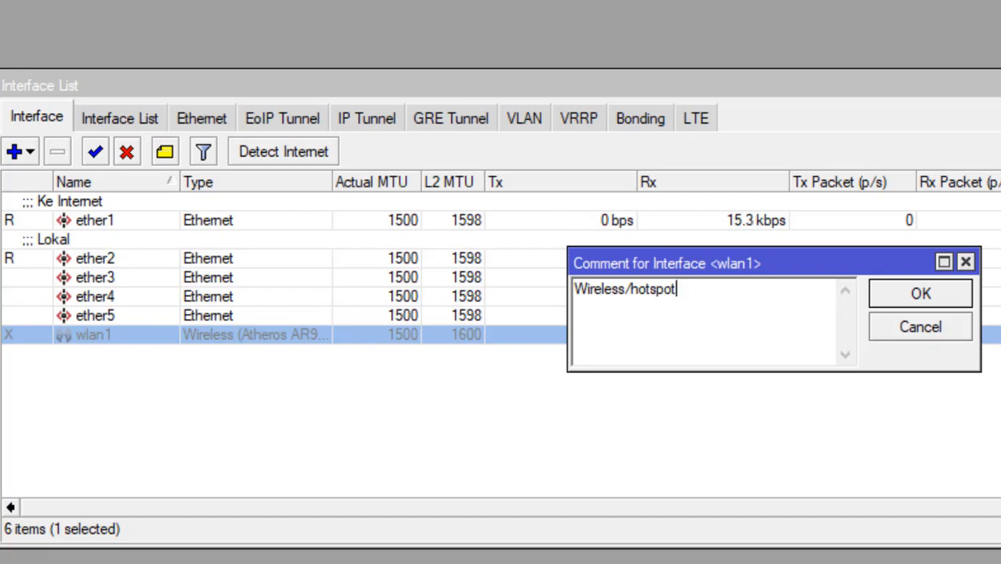
key(Return)
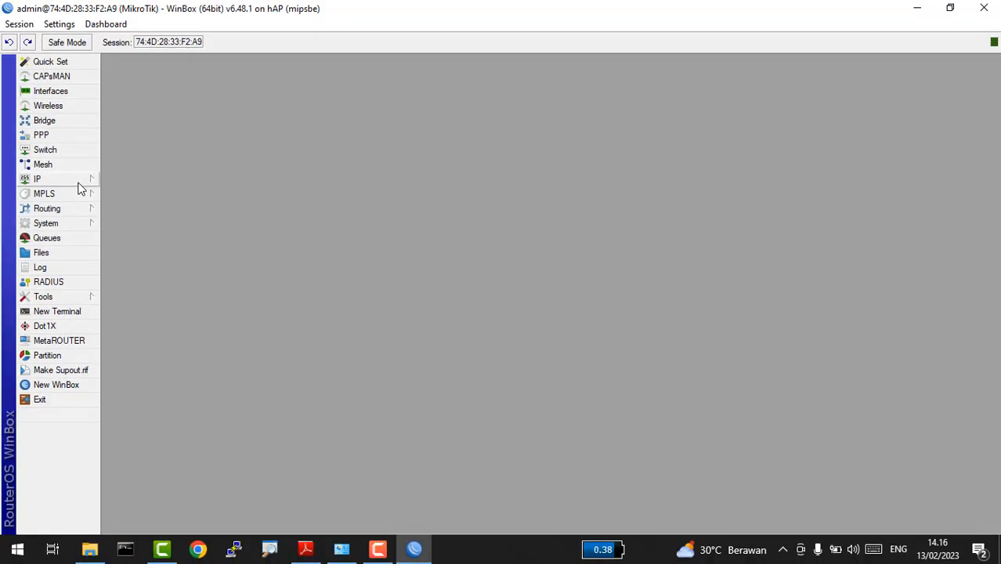
Step: Create a new DHCP client on interface ether1 and apply it
click(78, 184)
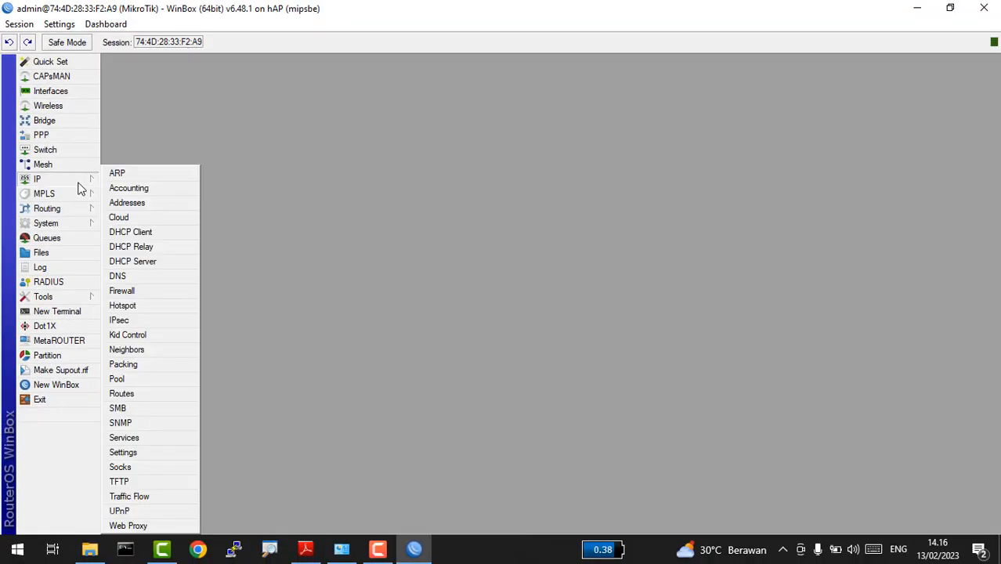
click(155, 231)
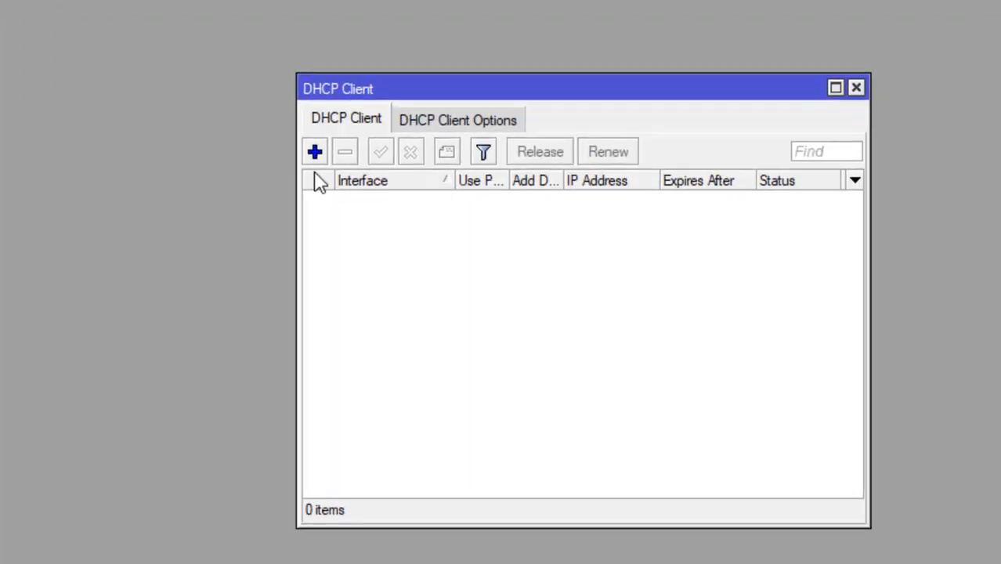
click(306, 153)
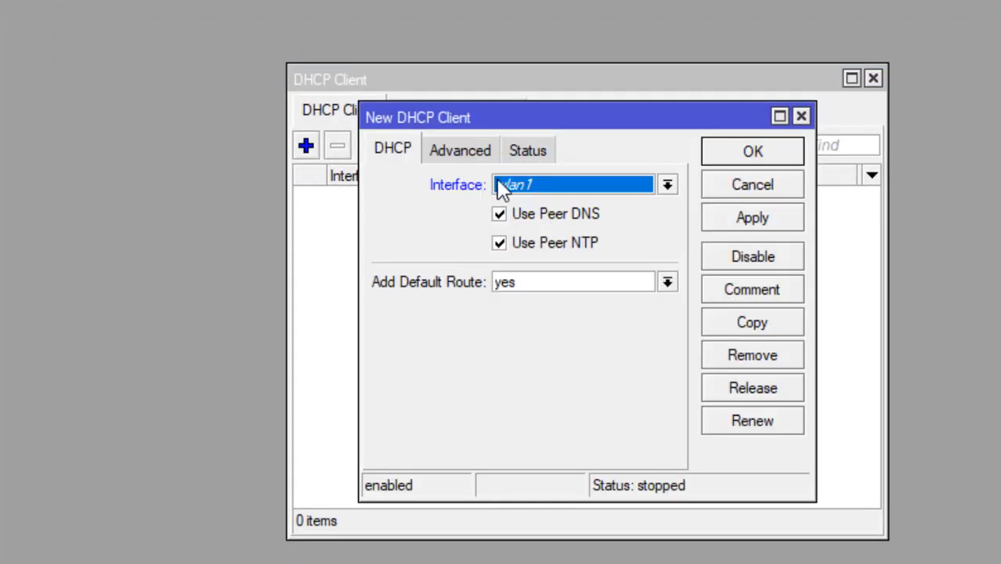
click(525, 192)
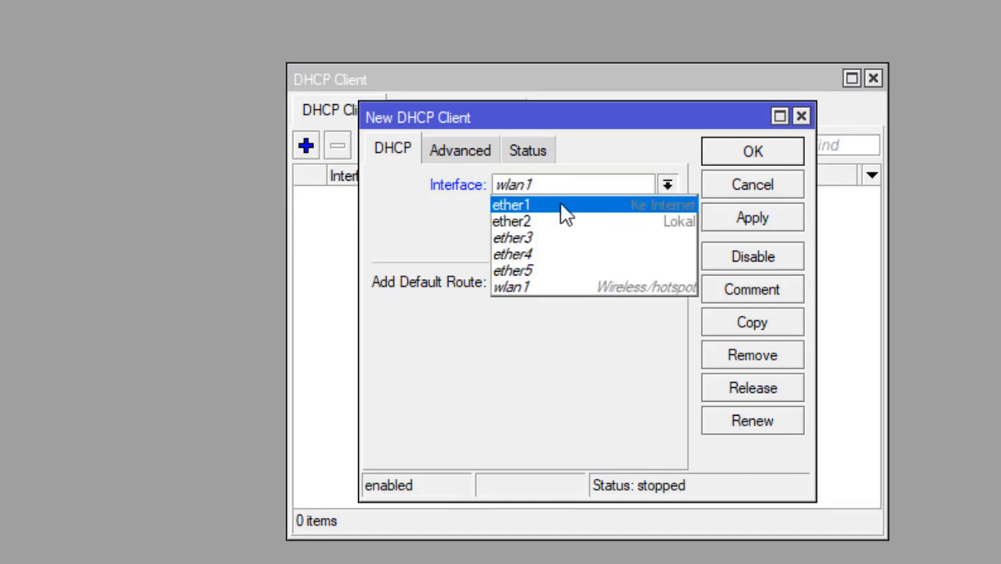
click(564, 208)
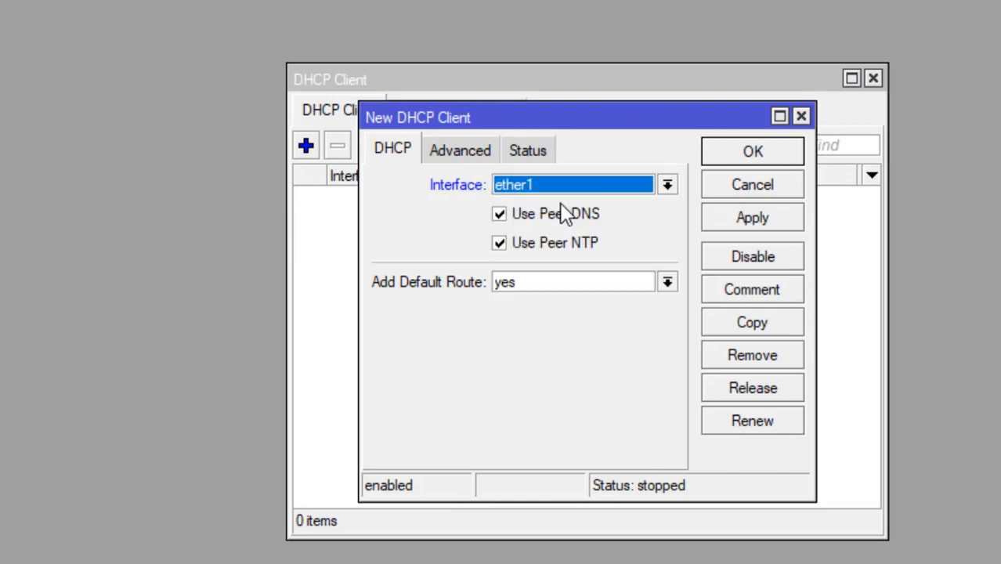
click(755, 217)
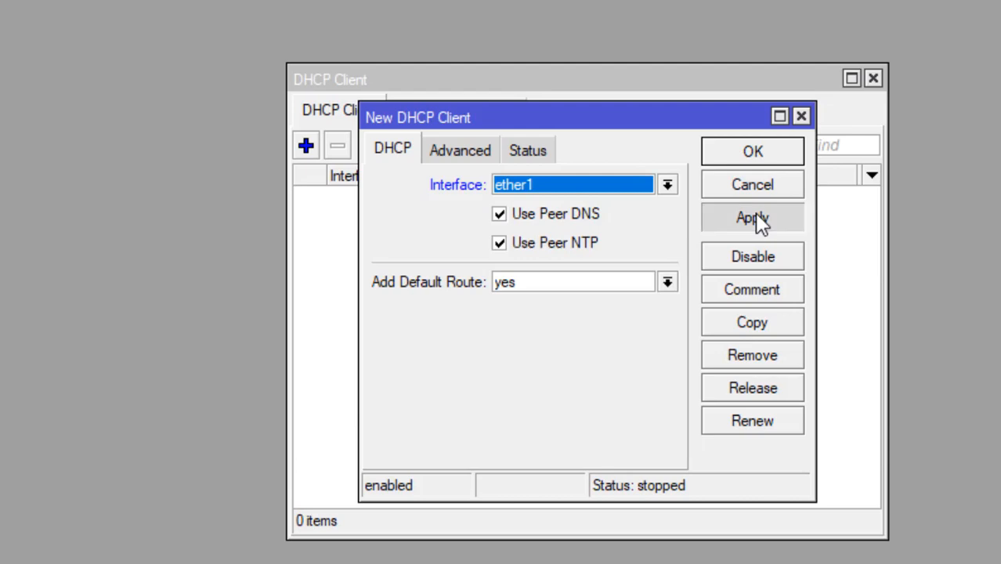
click(751, 151)
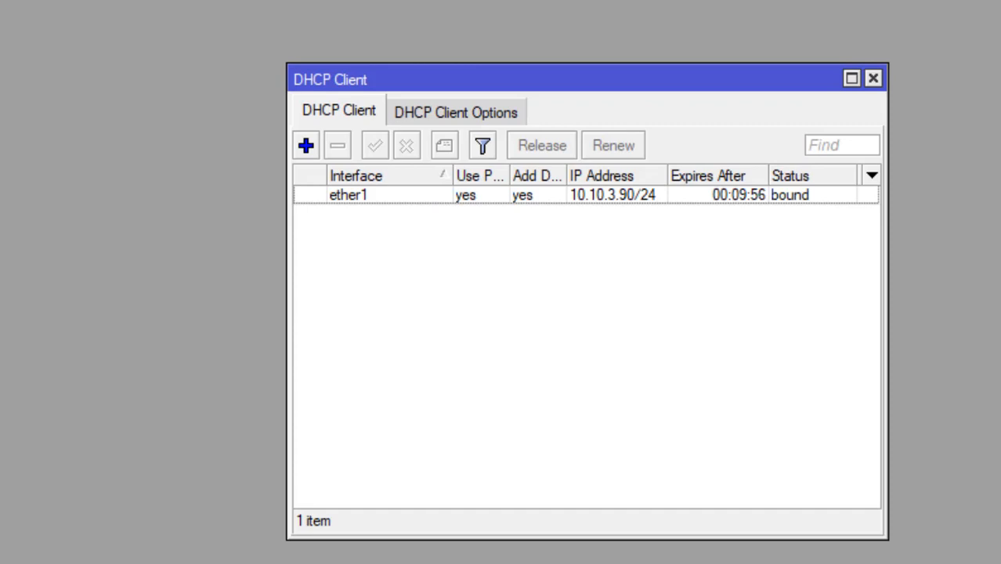
Step: Ping google.com from a new terminal to confirm the router has internet access
click(79, 313)
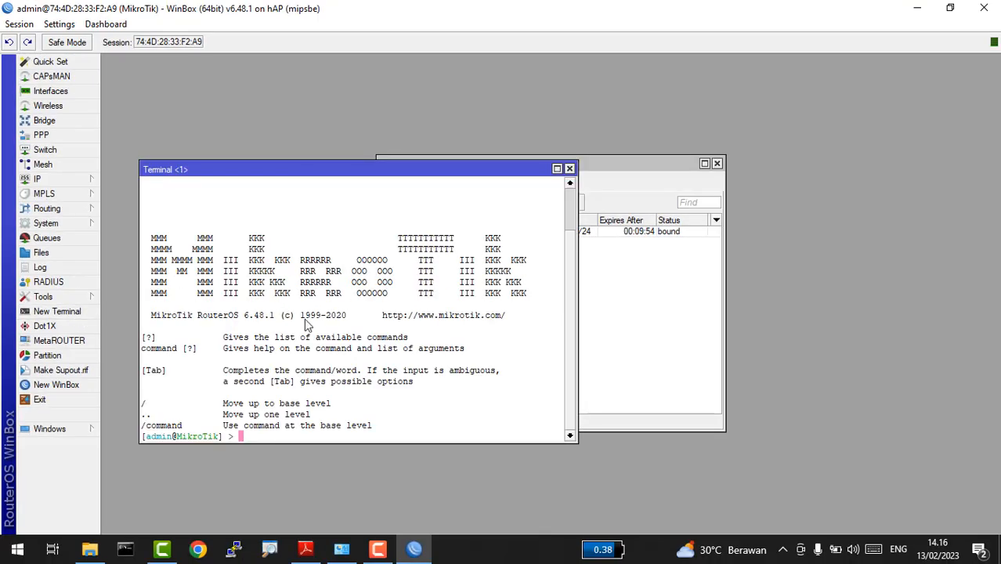
text(ping google.com)
key(Return)
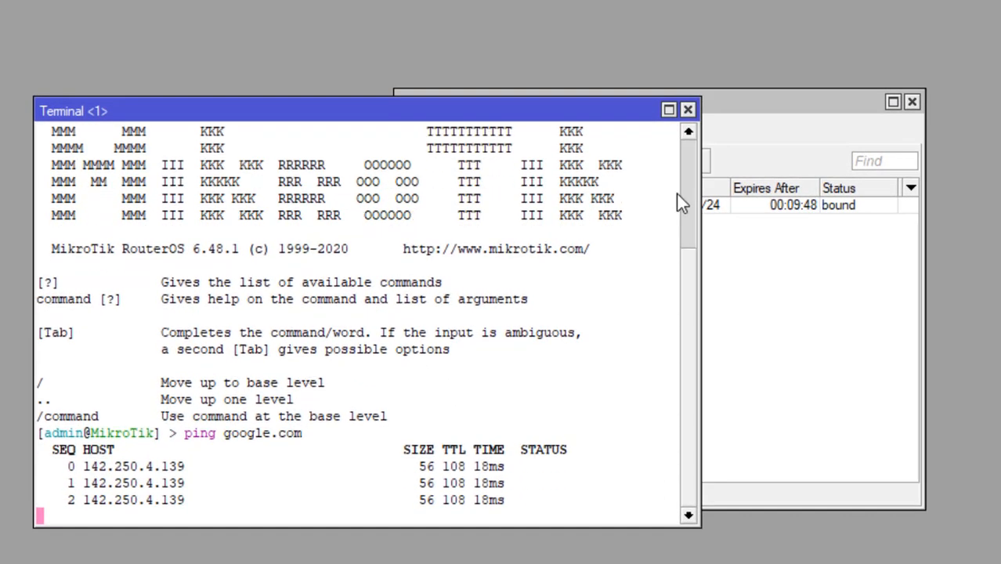
click(687, 109)
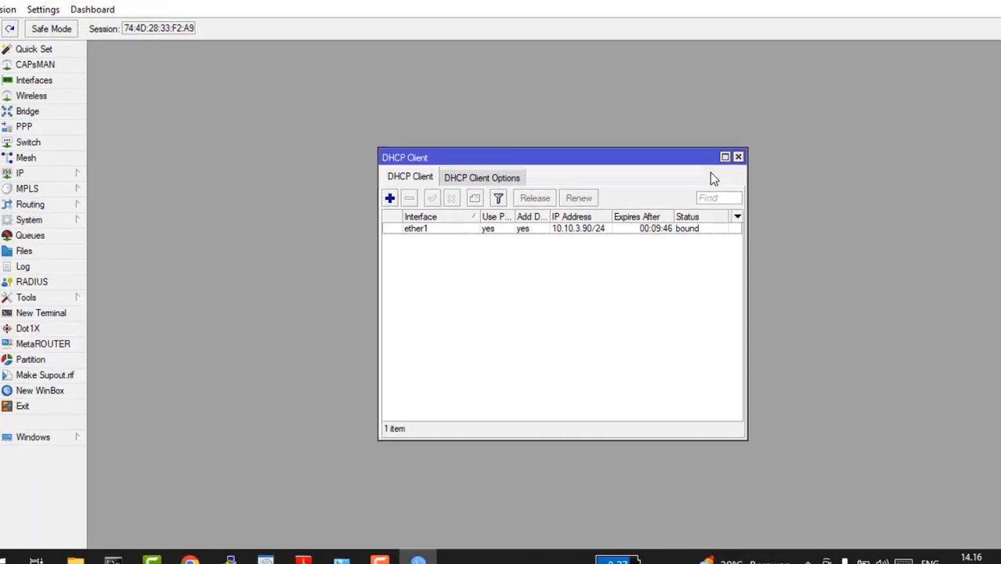
Step: Close the DHCP Client list and zoom in the WinBox interface
click(716, 164)
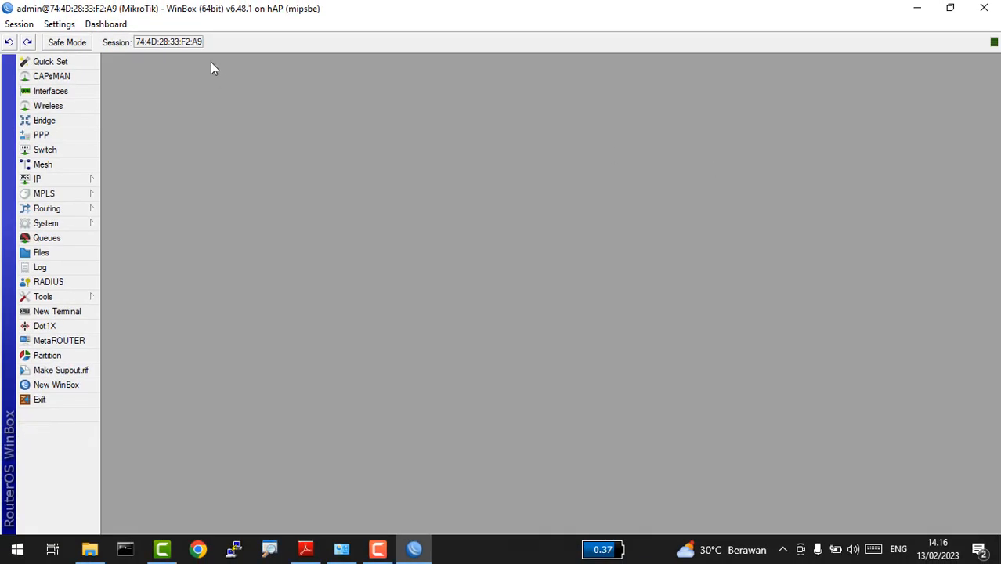
click(62, 24)
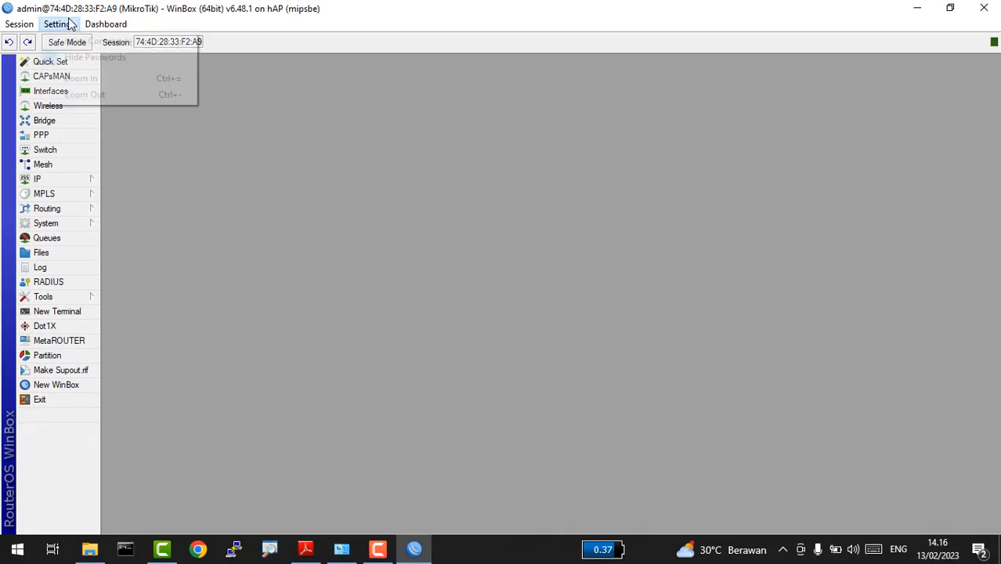
click(96, 80)
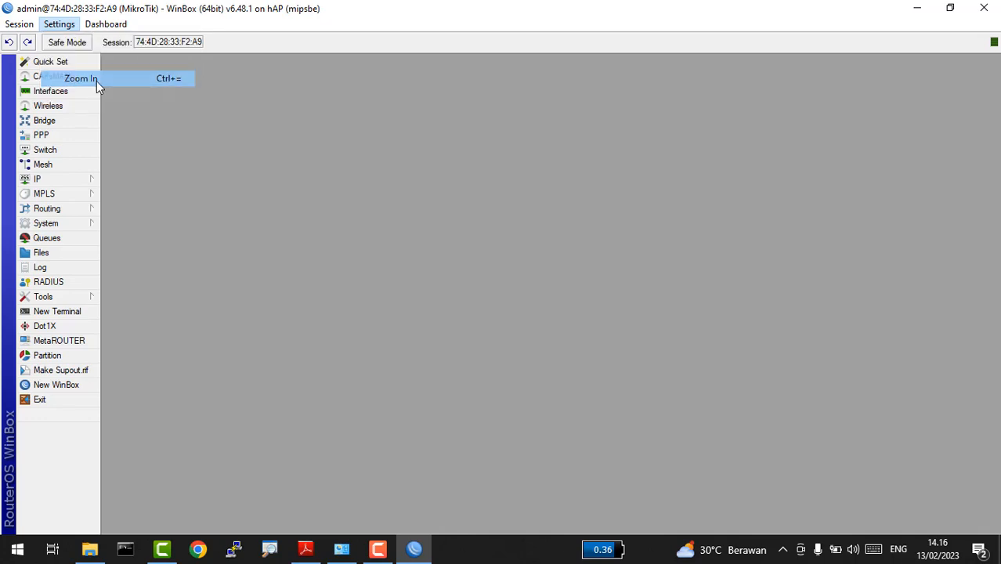
key(alt+Tab)
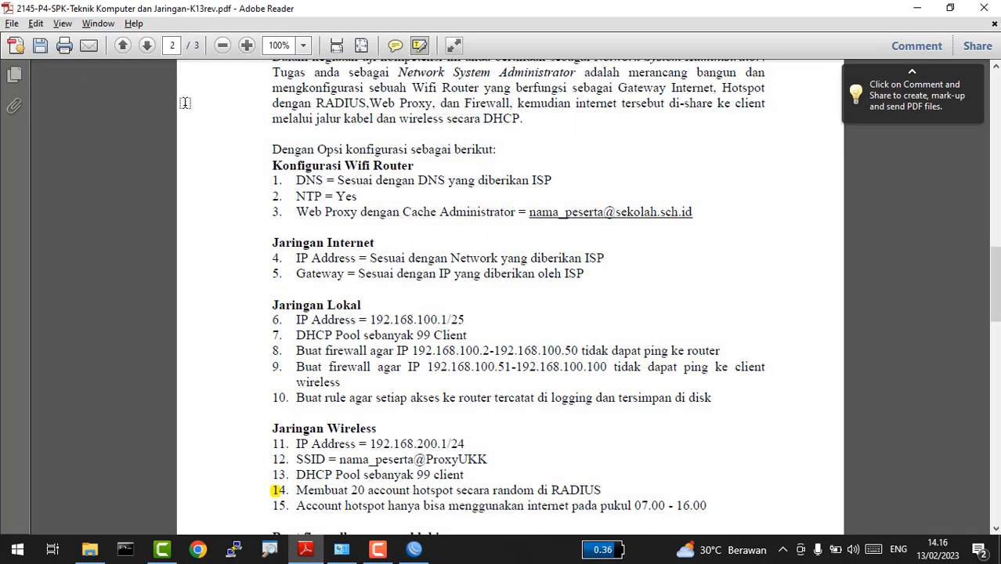
key(alt+Tab)
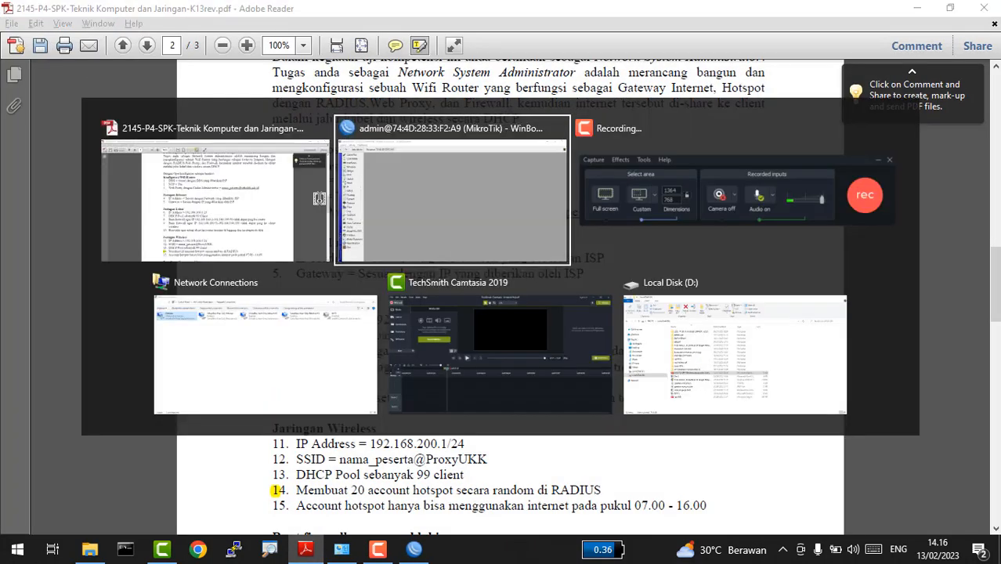
click(55, 209)
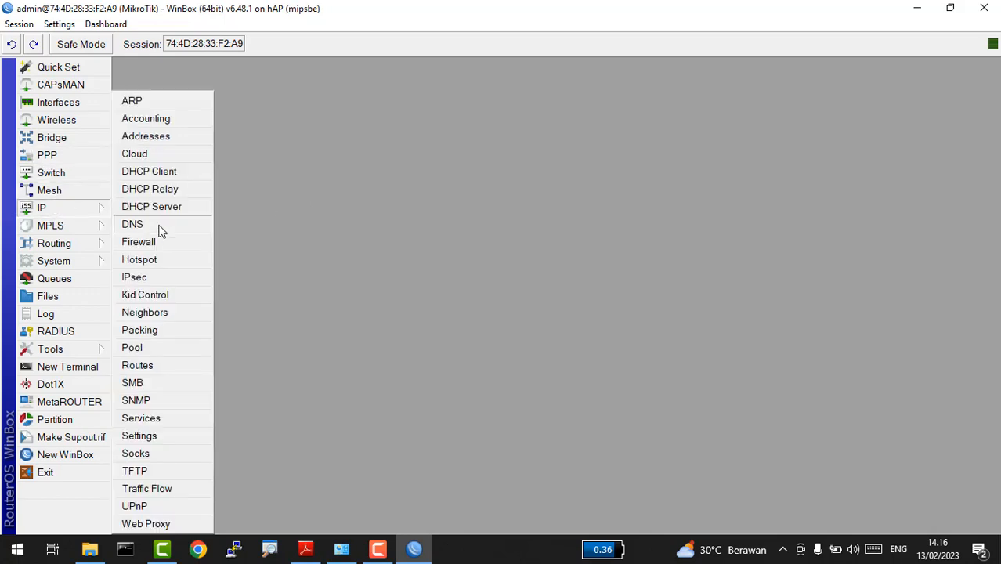
Step: Set DNS servers 8.8.8.8 and 8.8.4.4 with Allow Remote Requests enabled, then recheck the task PDF
click(158, 225)
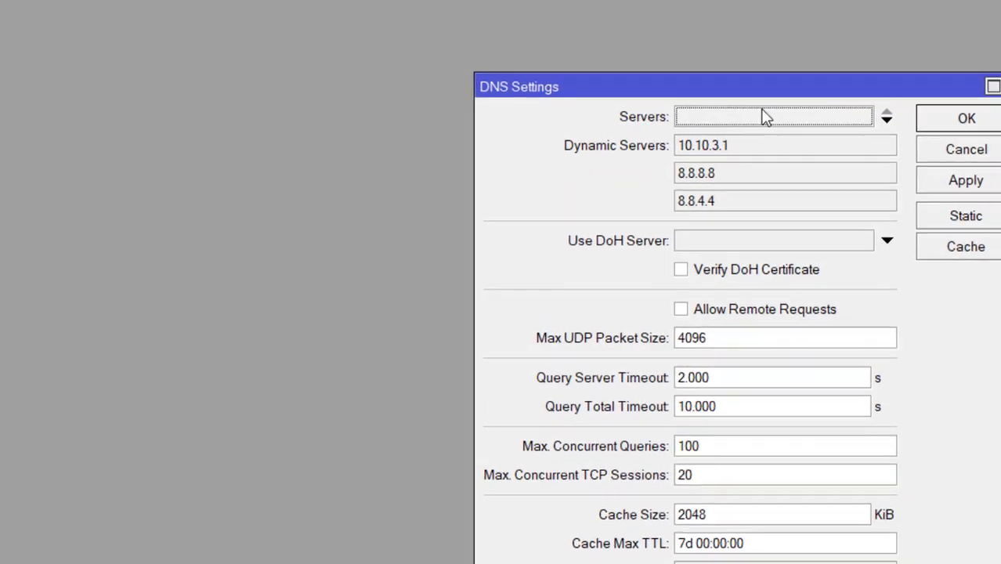
click(691, 154)
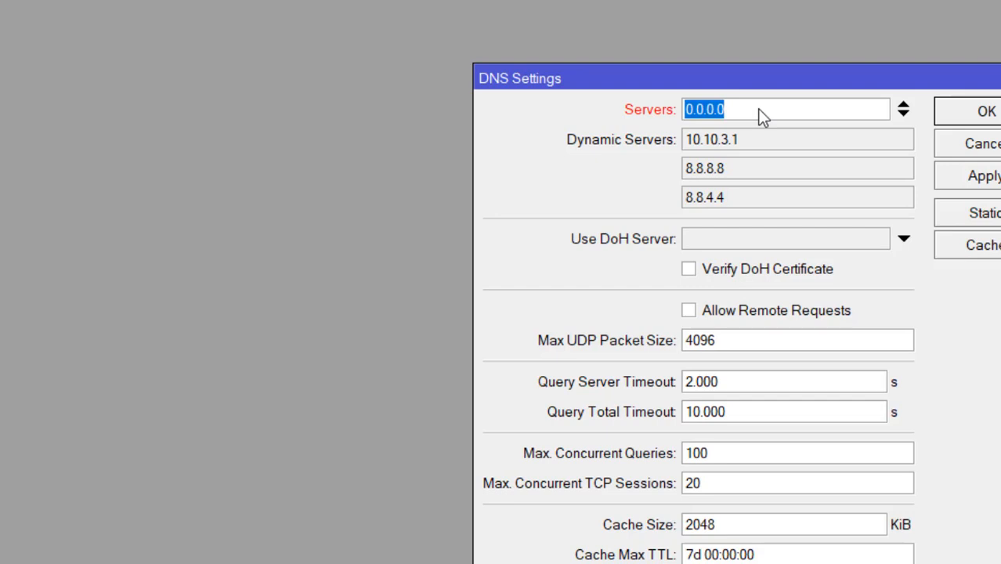
text(8.8)
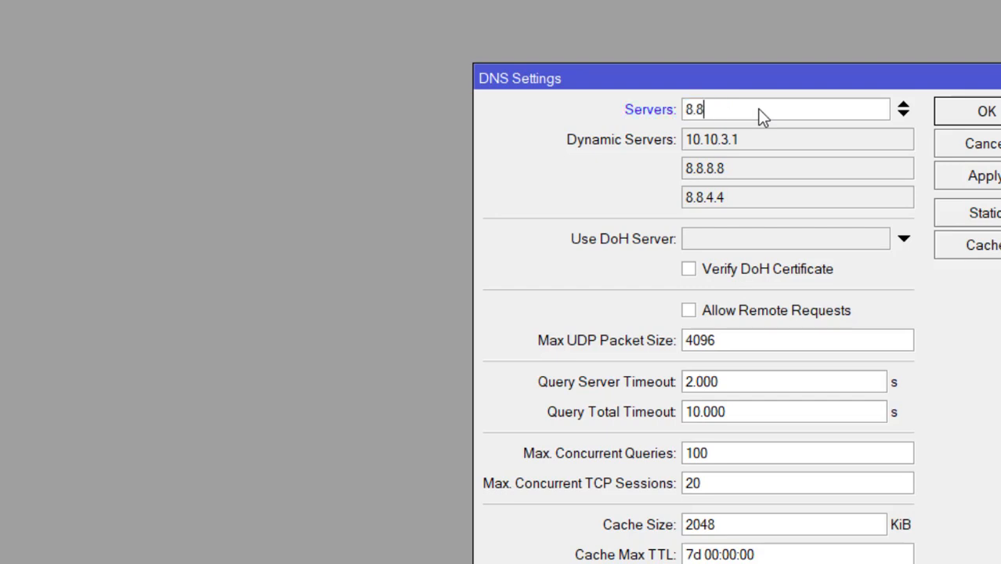
text(.8.8)
click(904, 116)
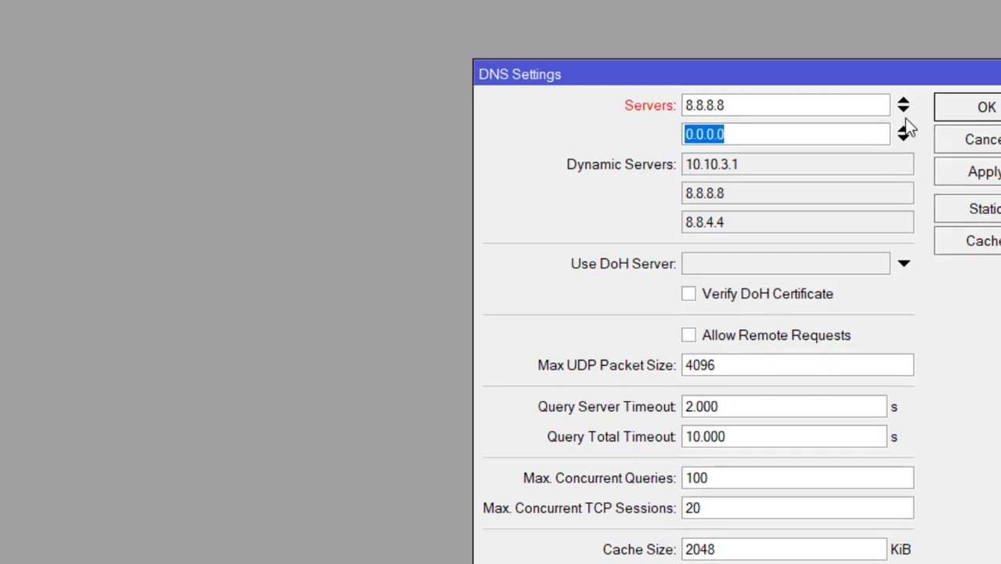
text(8.8.)
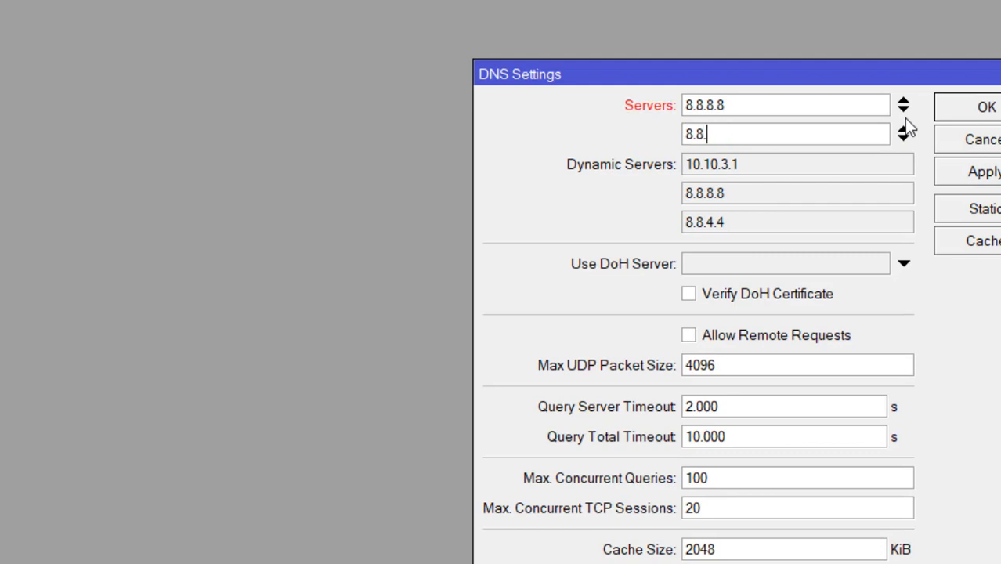
text(4.4)
click(688, 338)
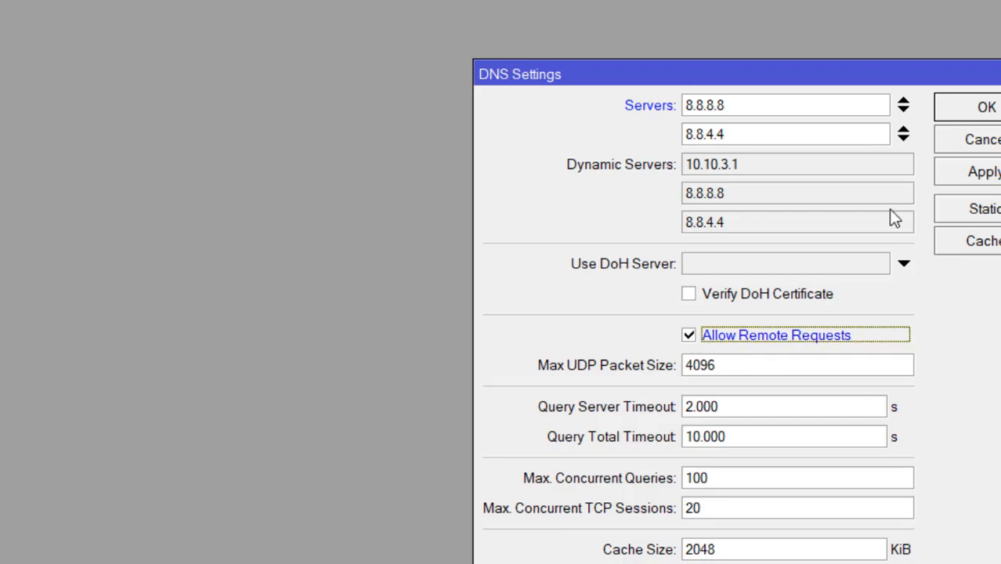
click(979, 172)
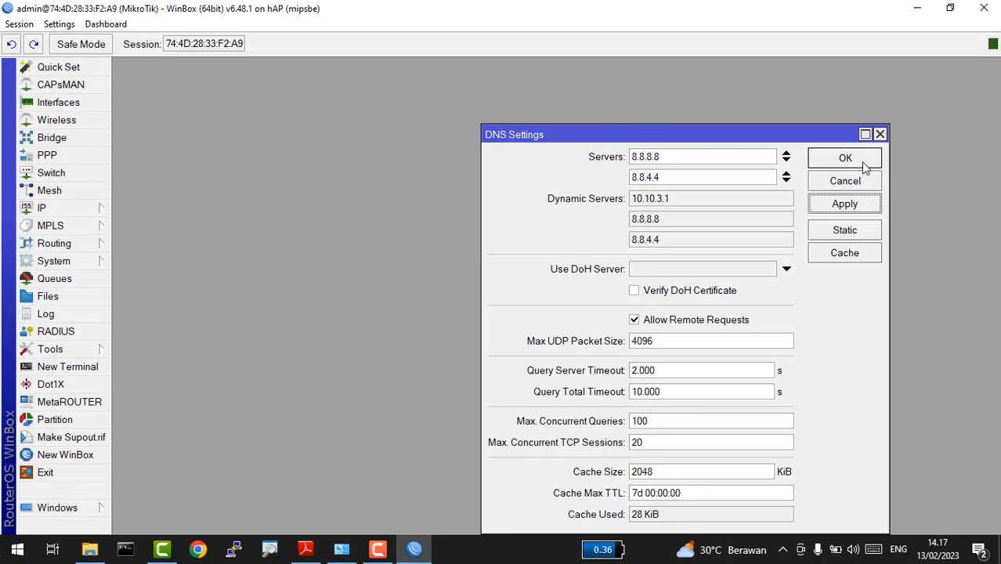
click(869, 157)
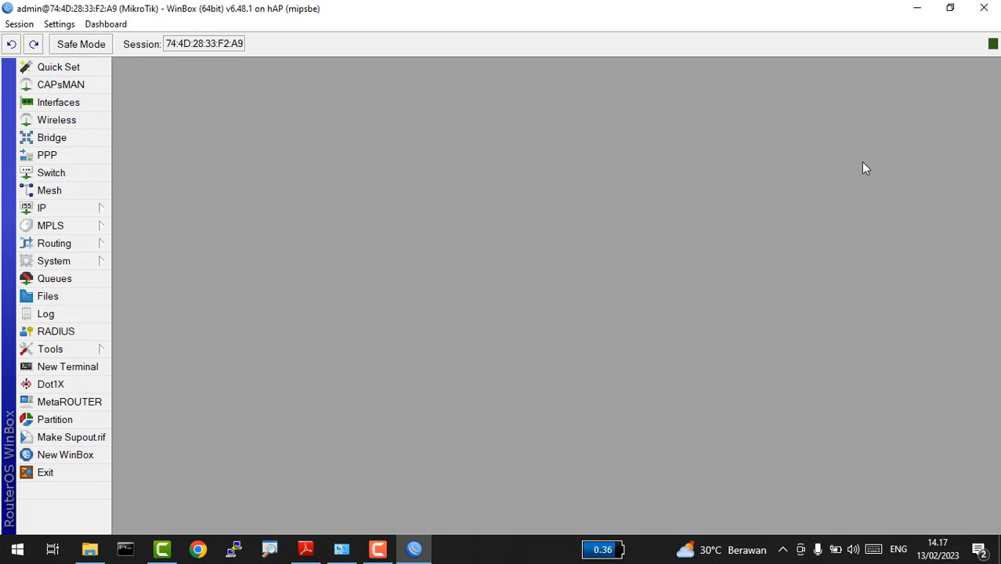
key(alt+Tab)
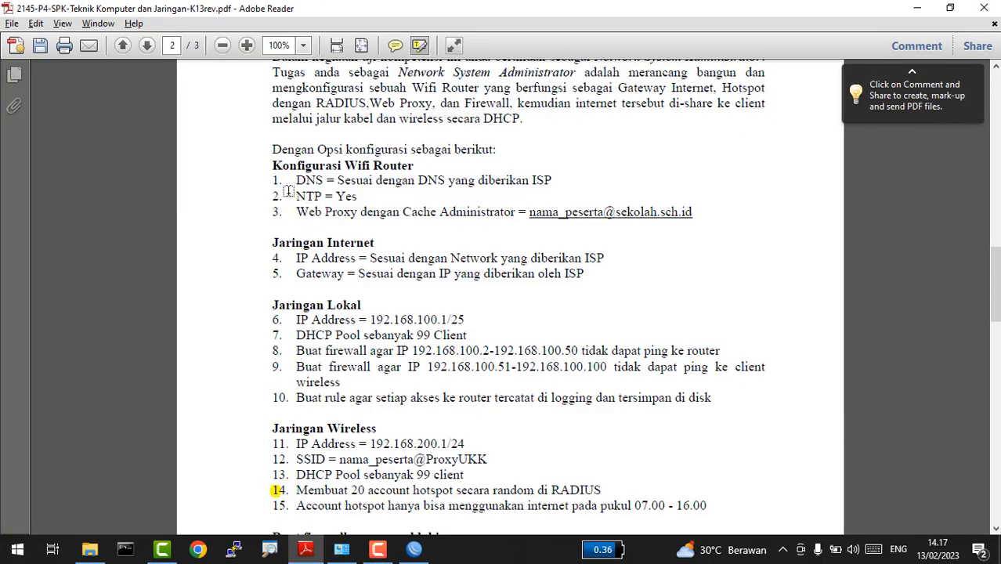
key(alt+Tab)
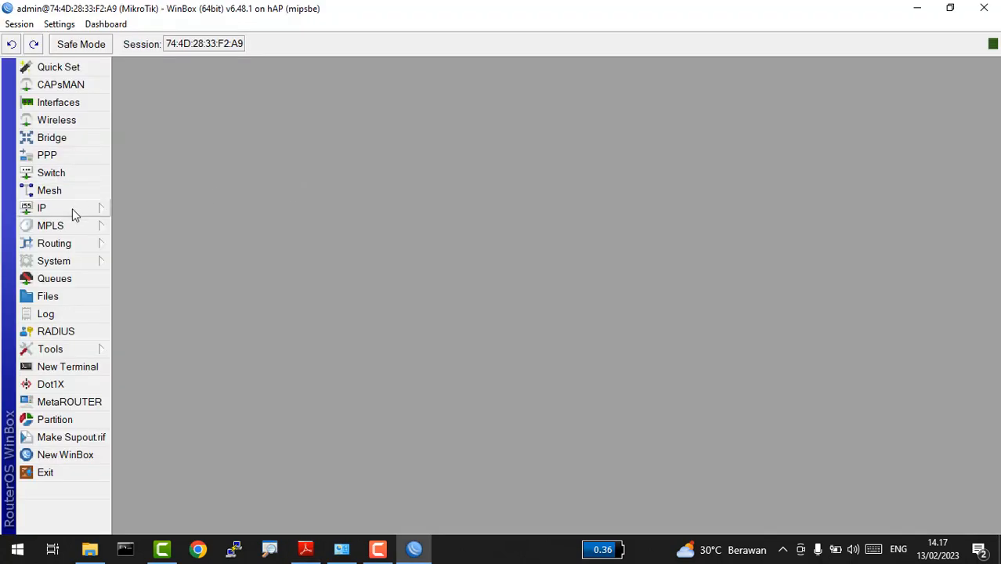
Step: Enable the SNTP client and place a new terminal beside its settings window
click(54, 265)
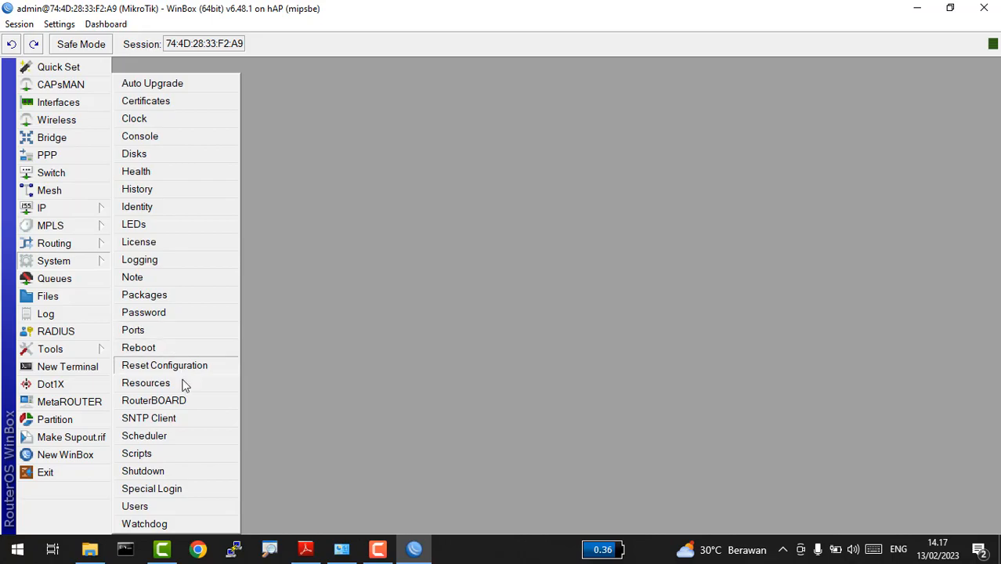
click(177, 420)
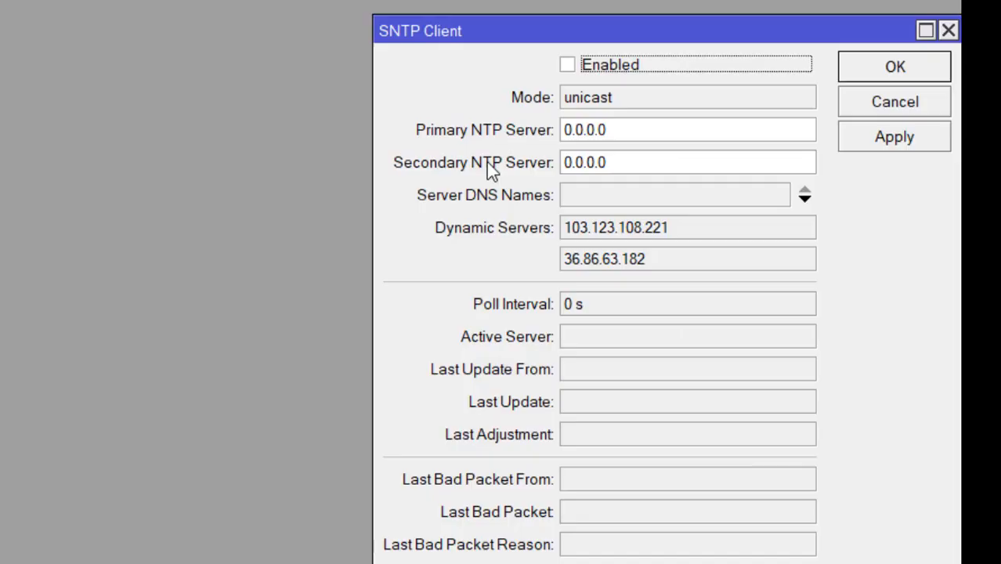
drag(675, 29, 445, 24)
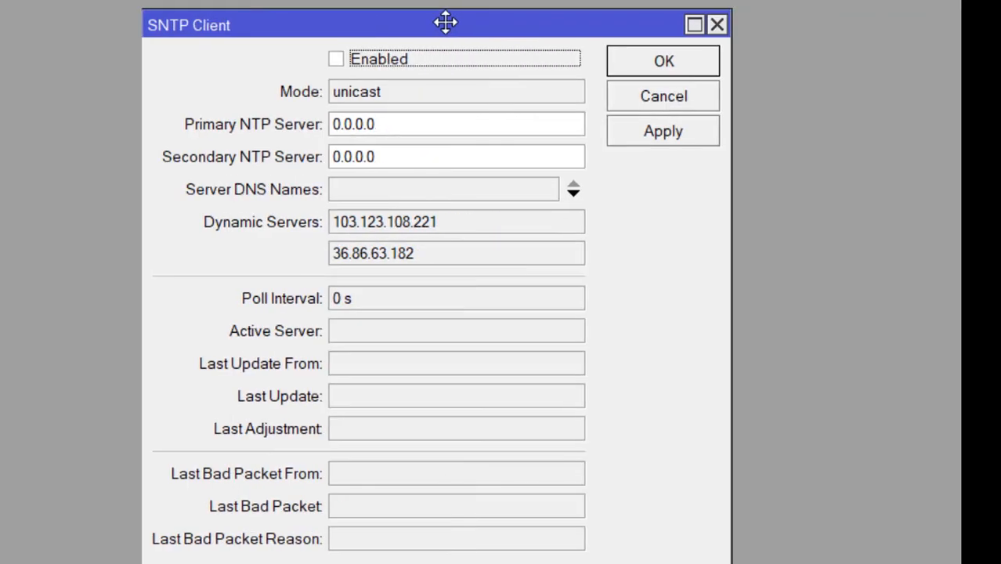
click(345, 58)
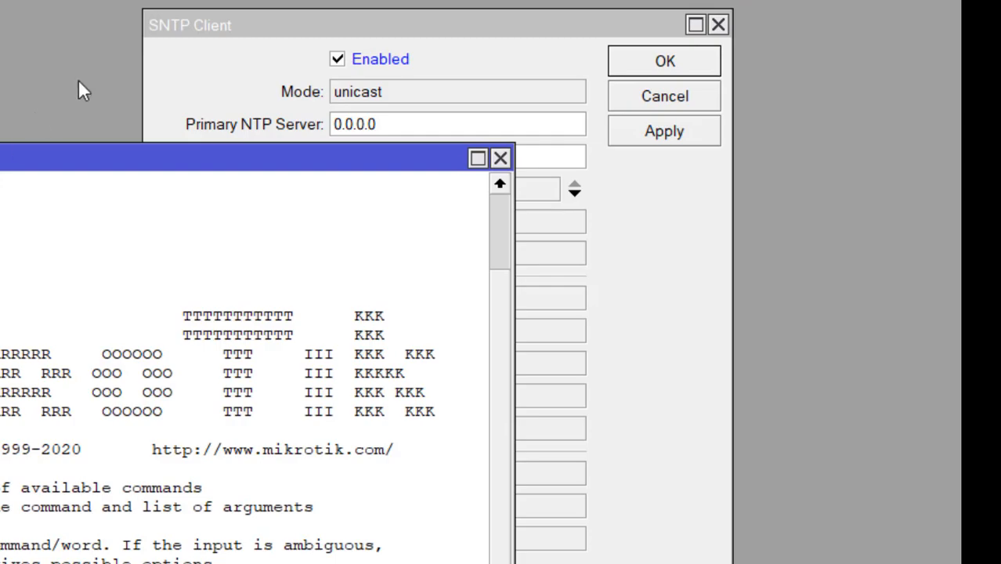
drag(228, 24, 449, 0)
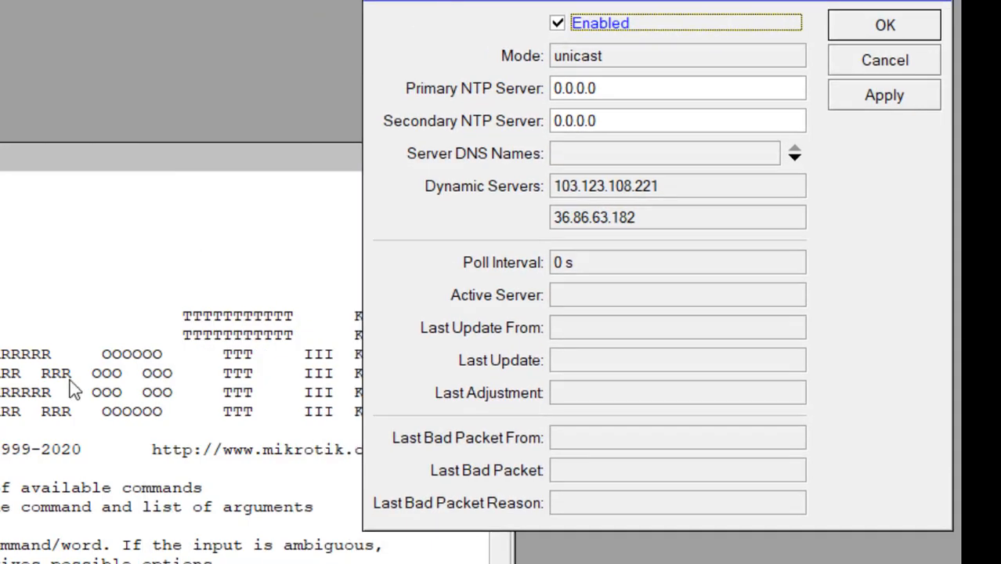
drag(26, 155, 343, 52)
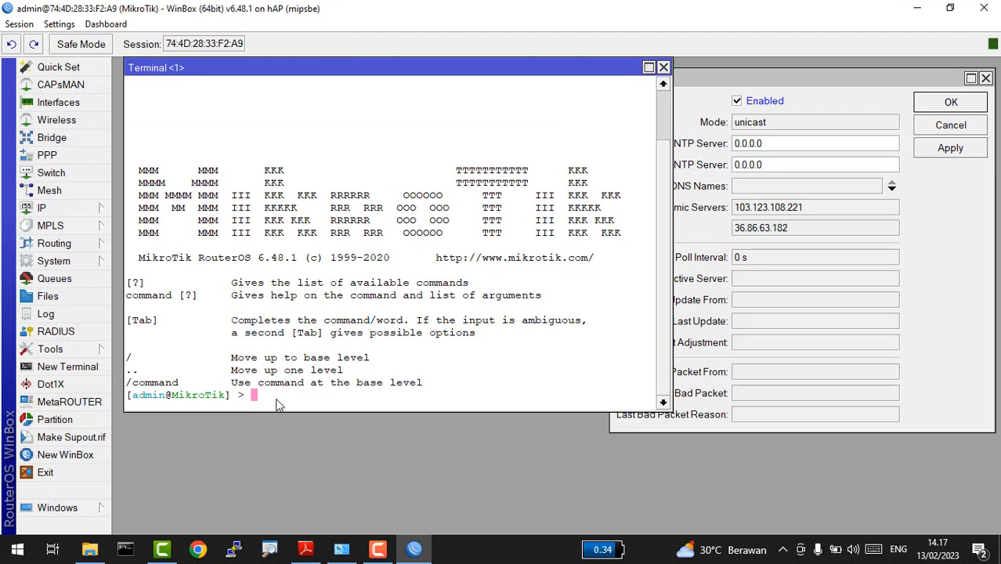
Step: Ping 0.id.pool.ntp.org, stop after five replies, and select its address 162.159.200.123
text(ping )
text(0)
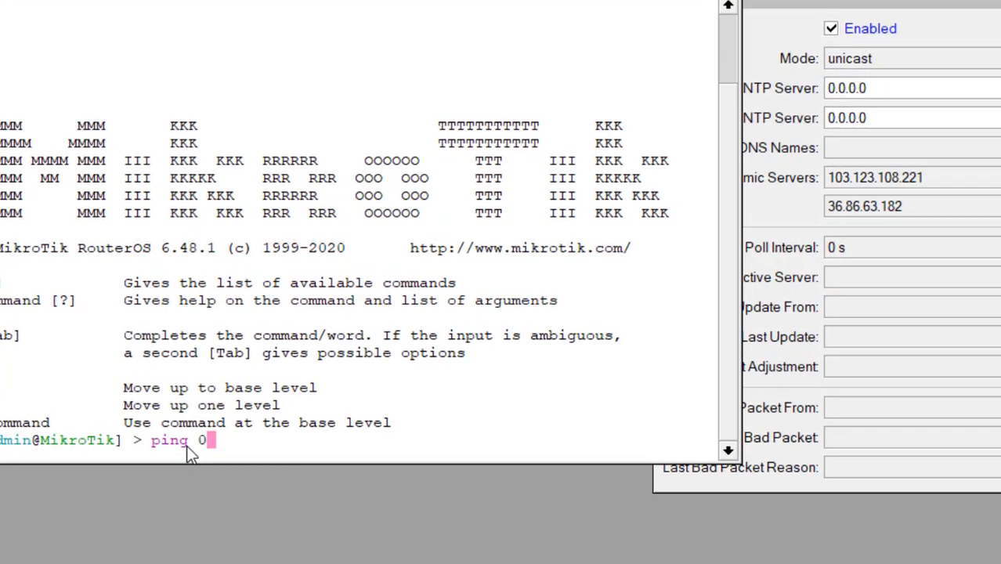
text(.i)
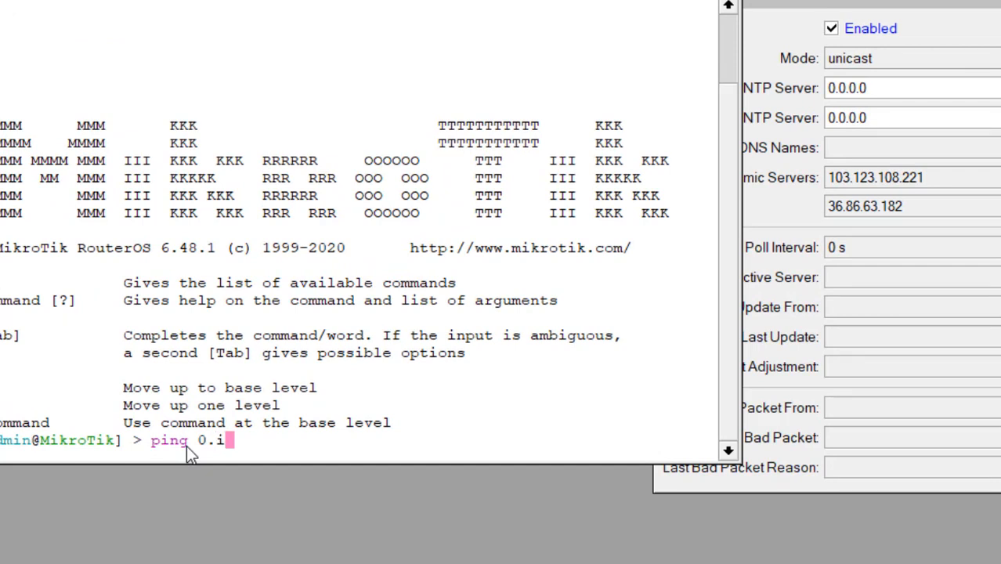
text(d.pool.ntp.o)
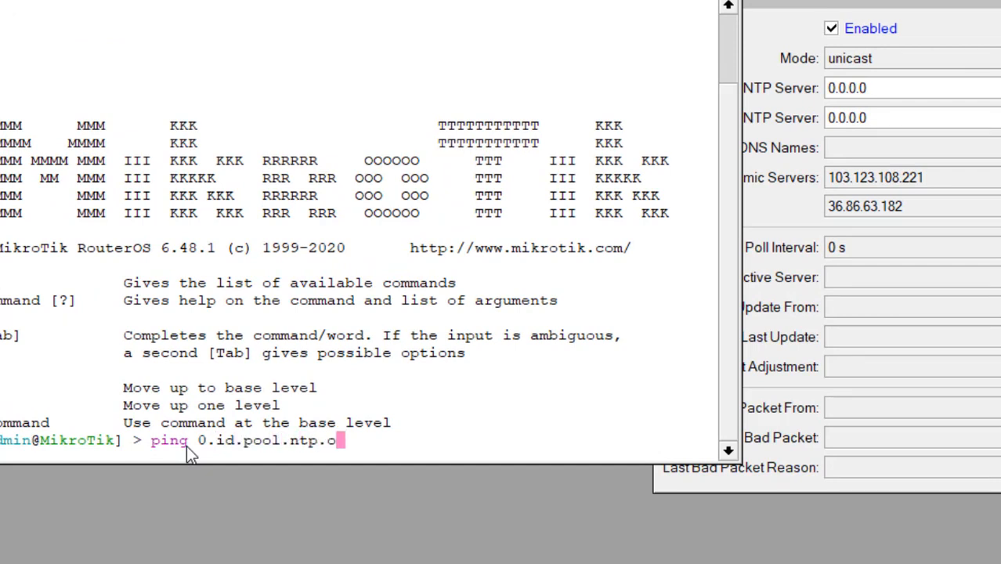
text(rg)
key(Return)
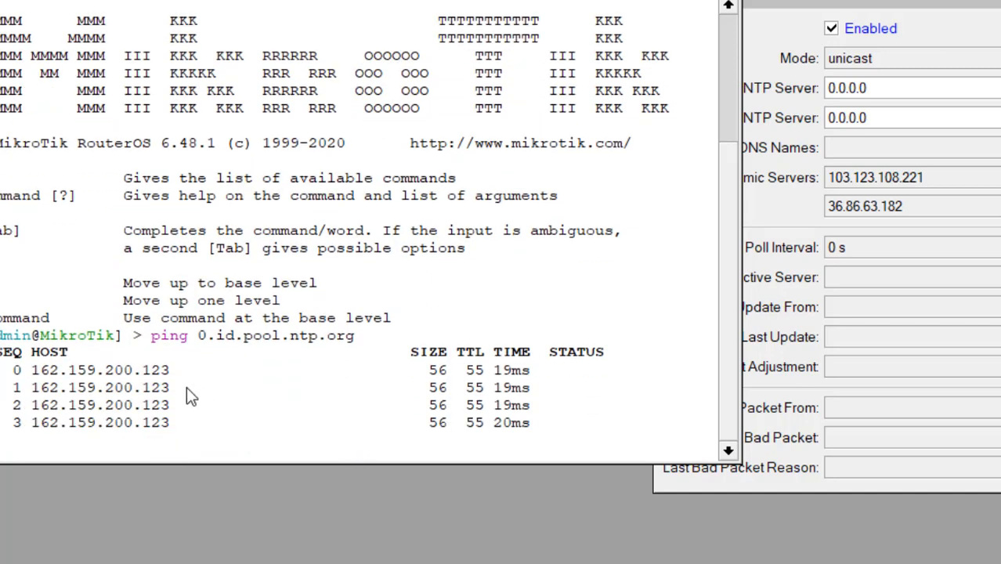
key(ctrl+c)
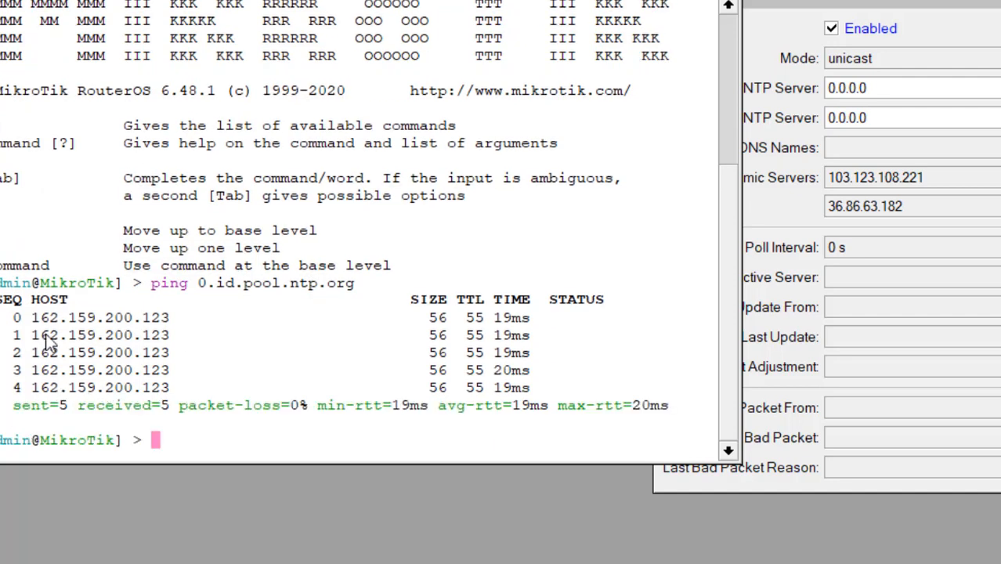
drag(32, 318, 179, 321)
click(178, 319)
drag(33, 317, 176, 318)
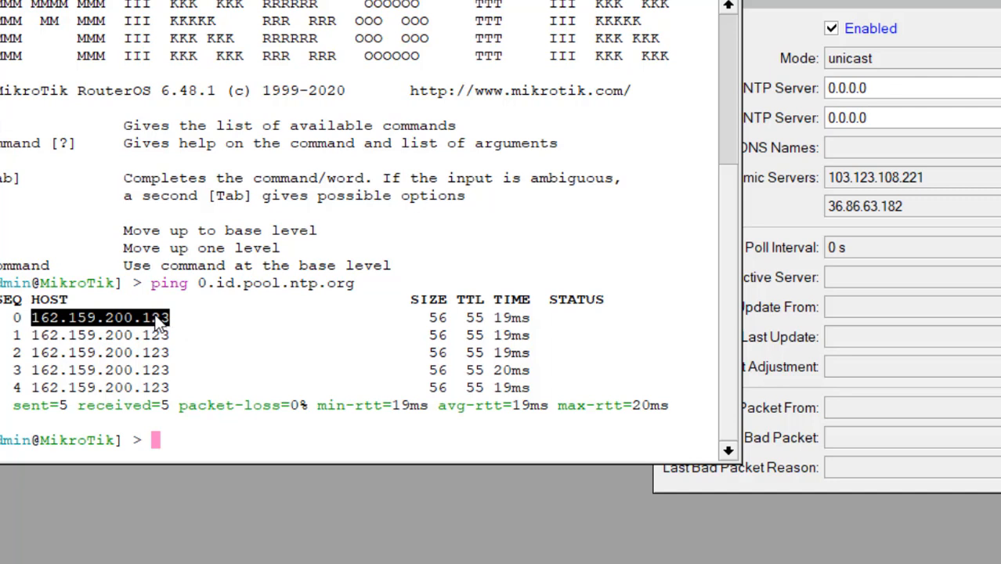
right_click(157, 322)
Step: Paste 162.159.200.123 as the SNTP Primary NTP Server
click(196, 330)
click(960, 88)
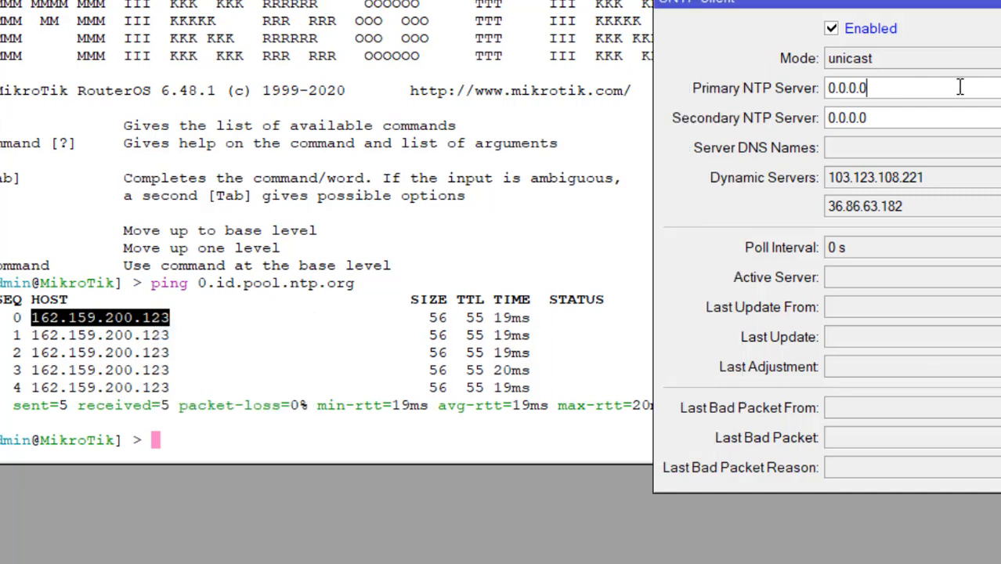
drag(960, 88, 798, 108)
key(ctrl+v)
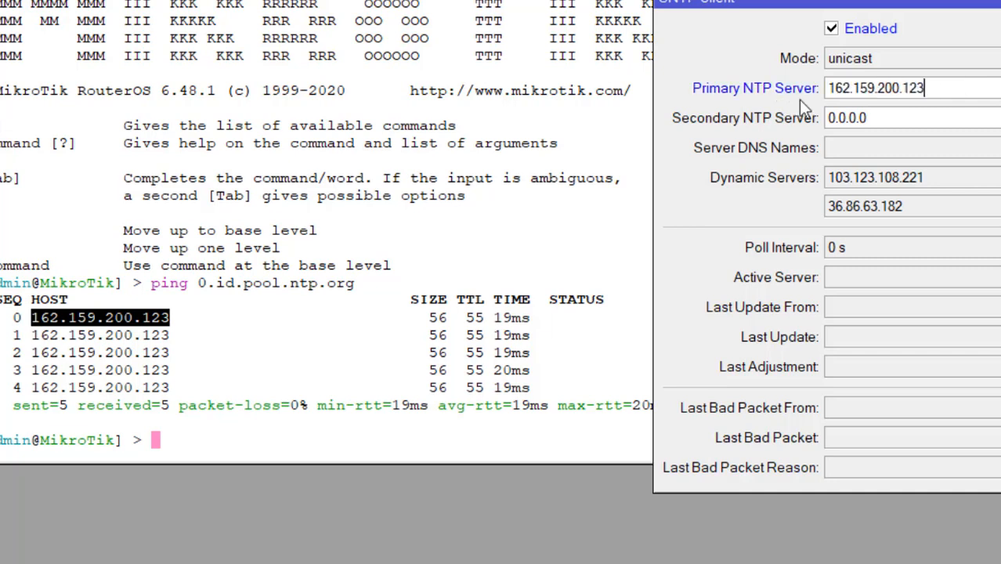
Step: Ping 1.id.pool.ntp.org in the terminal and stop it after three replies
click(255, 286)
key(Up)
key(Left)
key(Left)
key(Left)
key(Left)
key(Left)
key(Left)
key(Left)
key(Left)
key(Left)
key(Left)
key(Left)
key(Left)
key(Left)
key(Left)
key(Left)
key(Left)
key(Left)
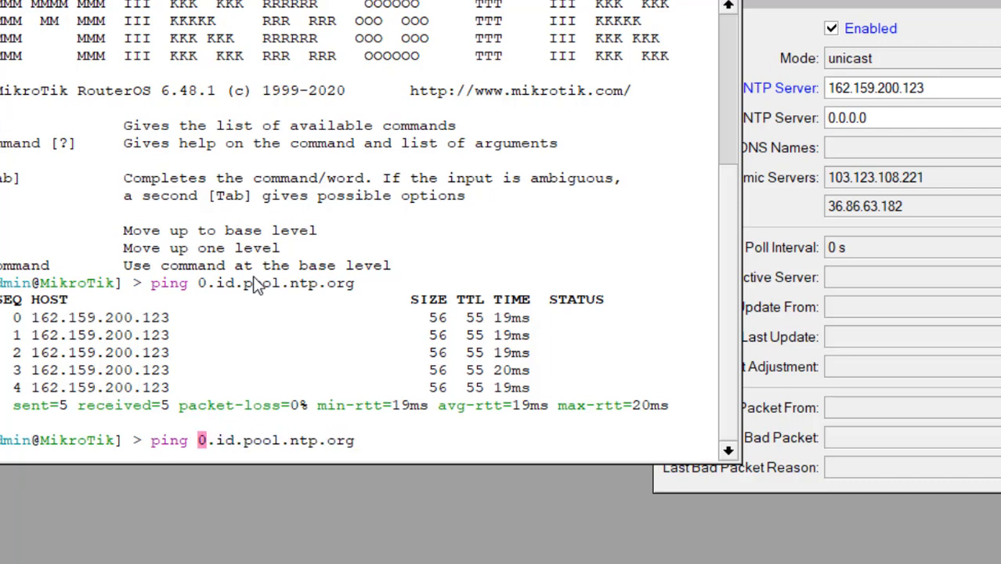
key(Delete)
text(1)
key(Return)
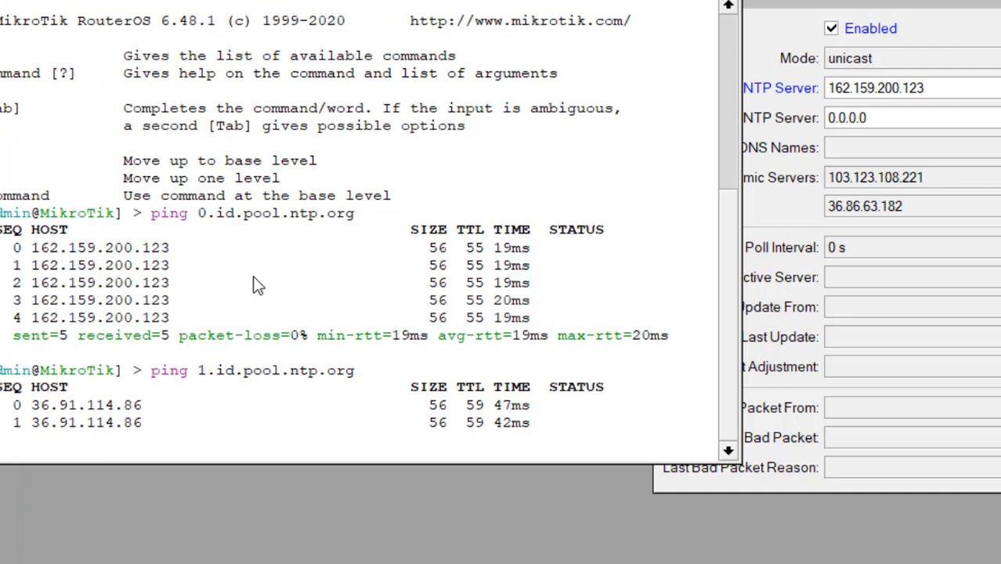
key(ctrl+c)
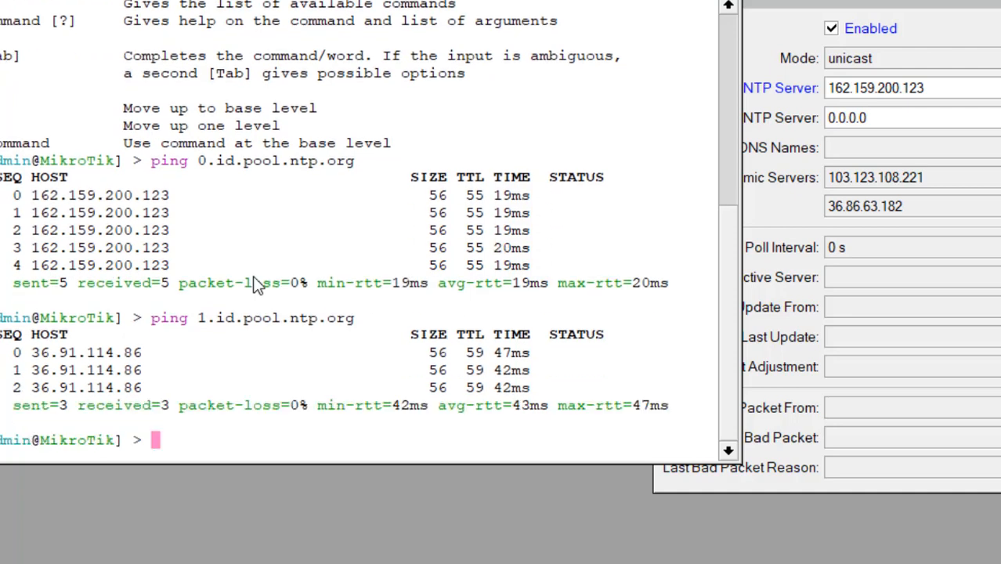
Step: Paste 36.91.114.86 as the Secondary NTP Server, then close SNTP settings and the terminal
drag(29, 349, 94, 349)
click(34, 349)
drag(34, 352, 147, 351)
right_click(102, 282)
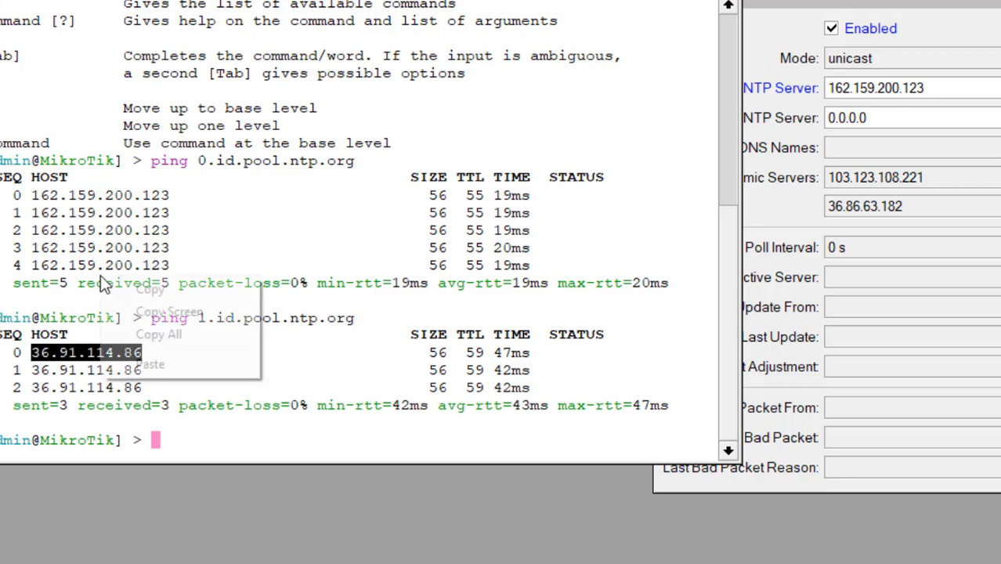
click(149, 289)
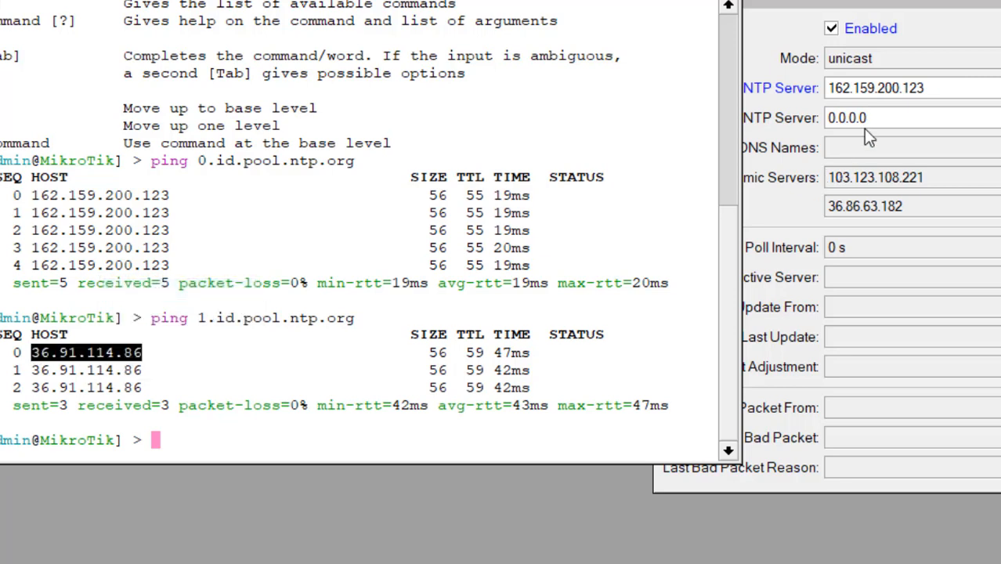
double_click(827, 118)
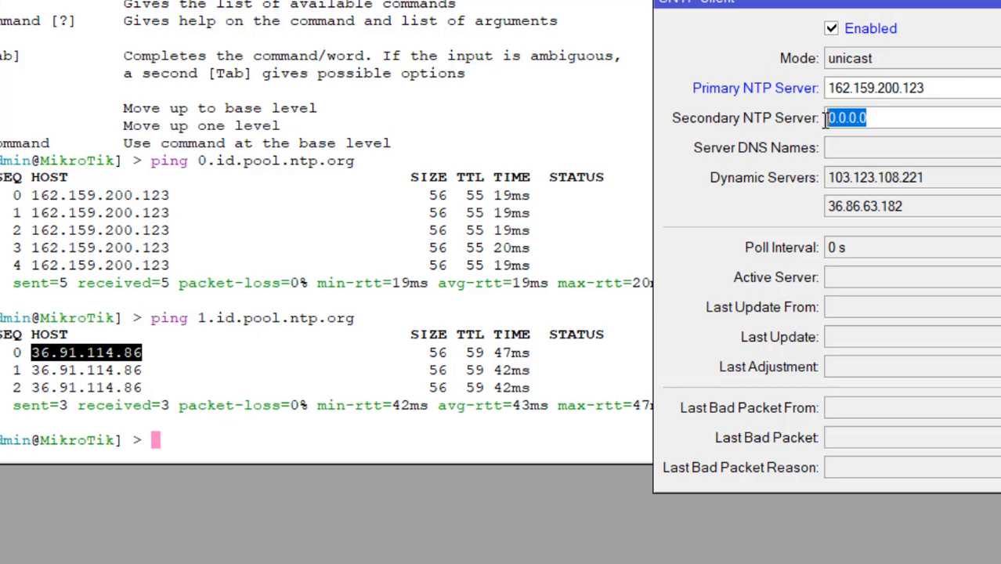
key(ctrl+v)
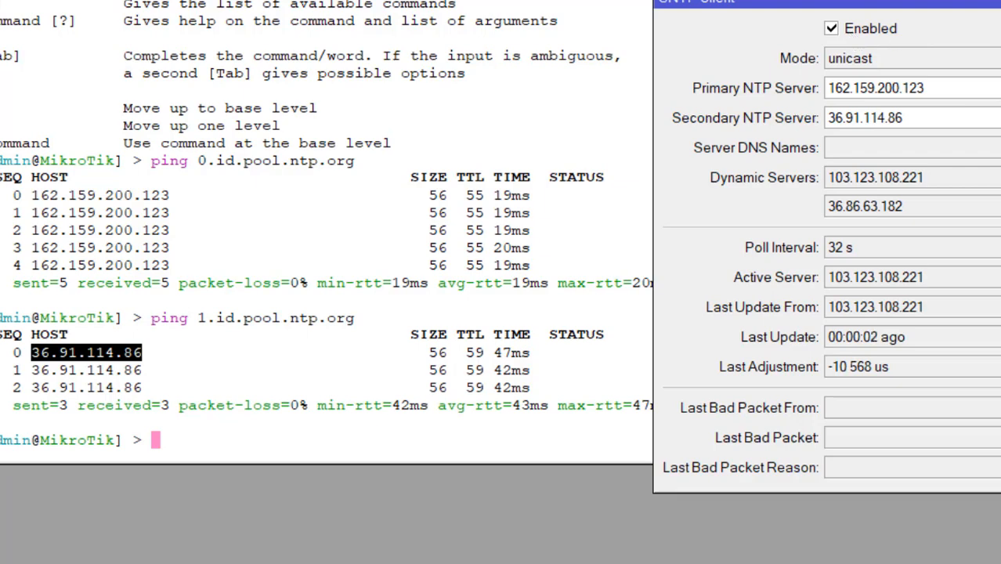
key(Escape)
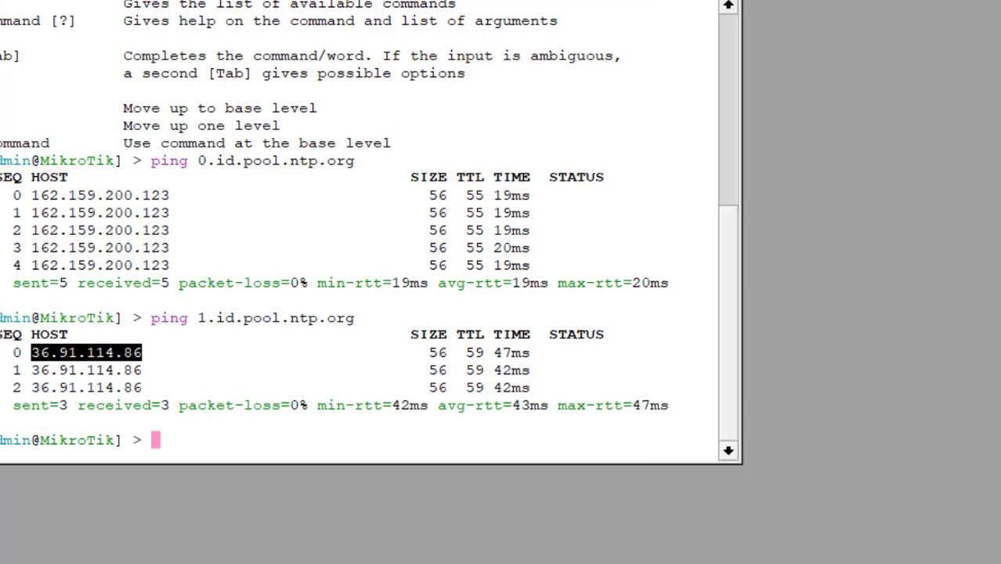
click(734, 1)
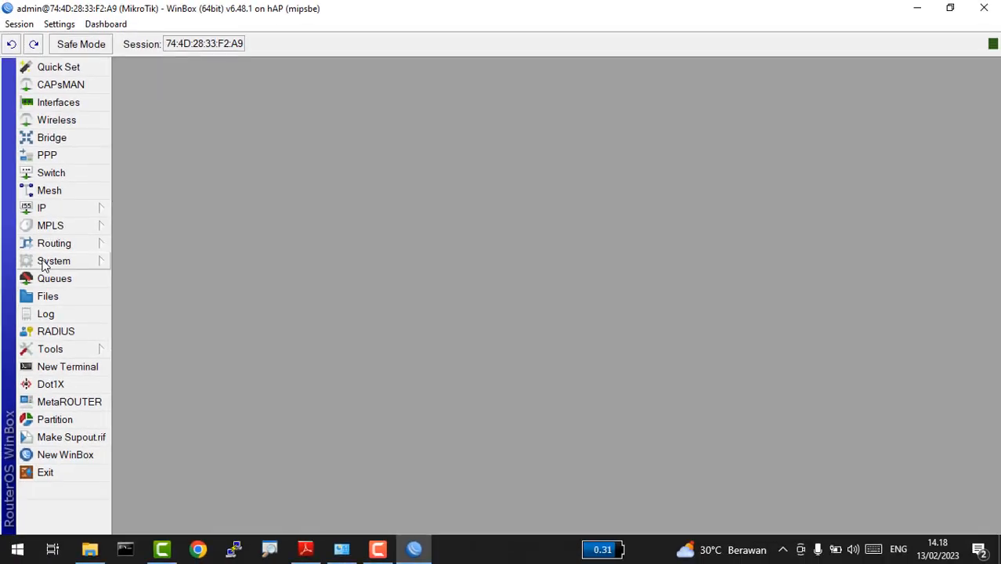
Step: Confirm the router clock shows Feb/13/2023 in the Asia/Jakarta zone, then apply and close it
click(43, 264)
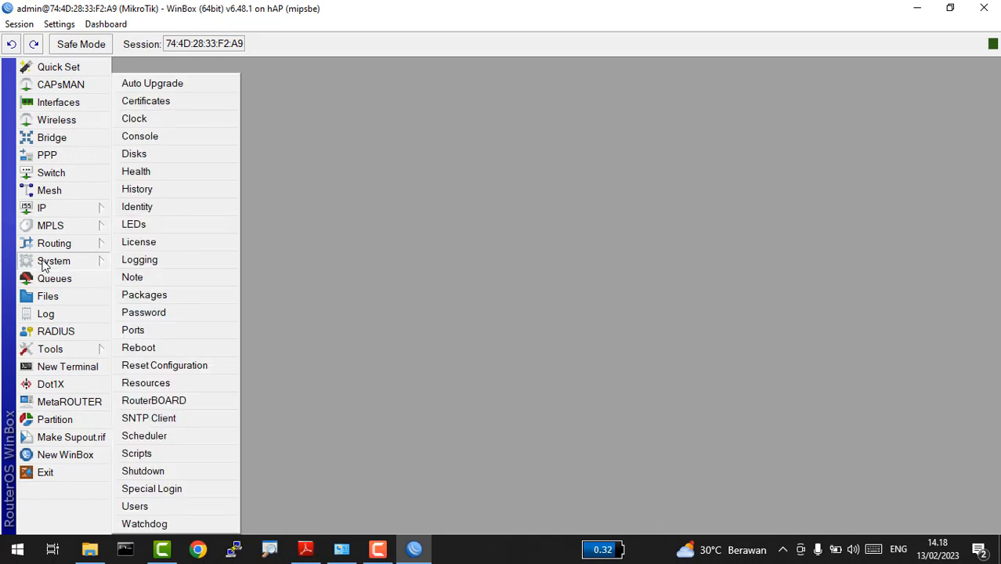
click(186, 125)
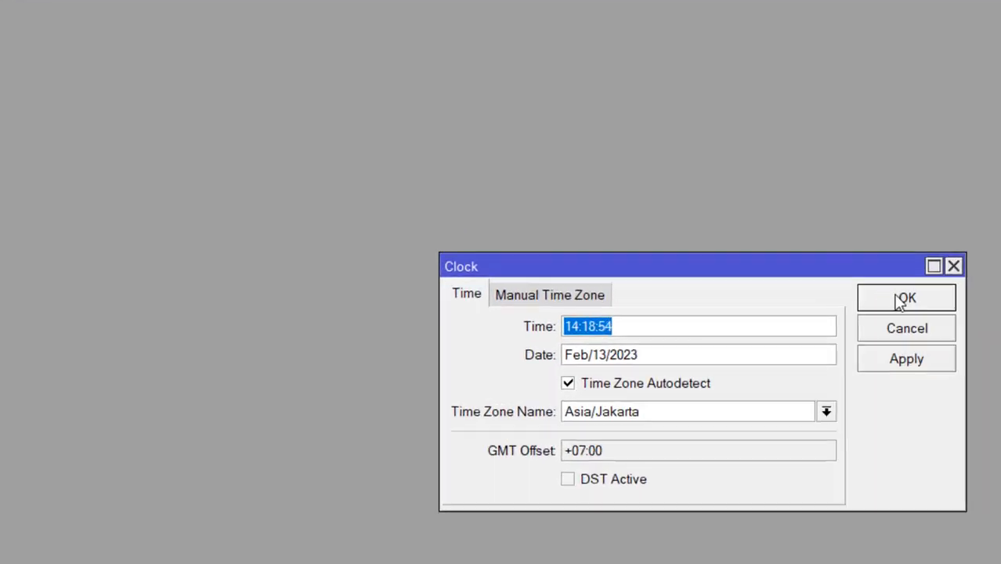
click(874, 363)
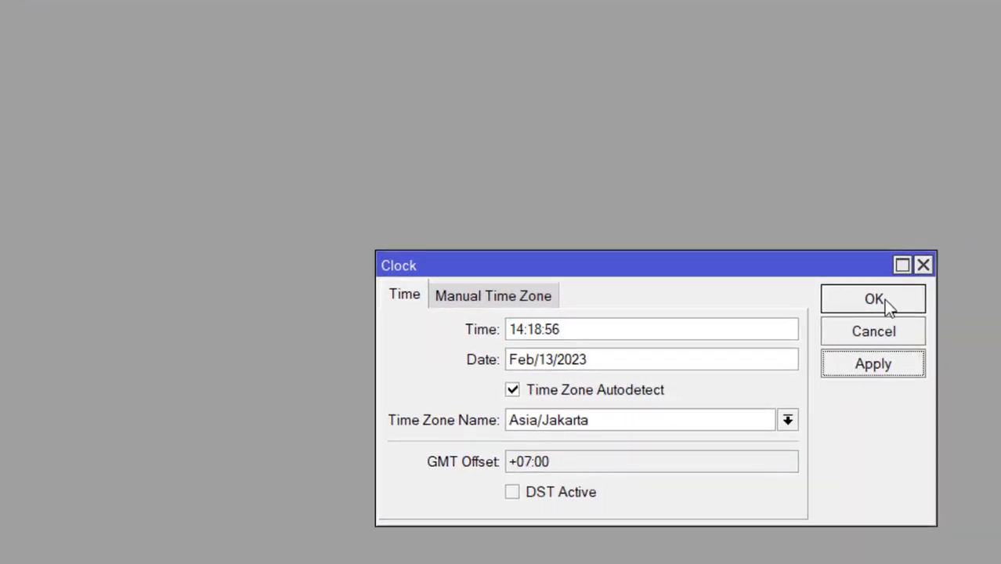
click(885, 299)
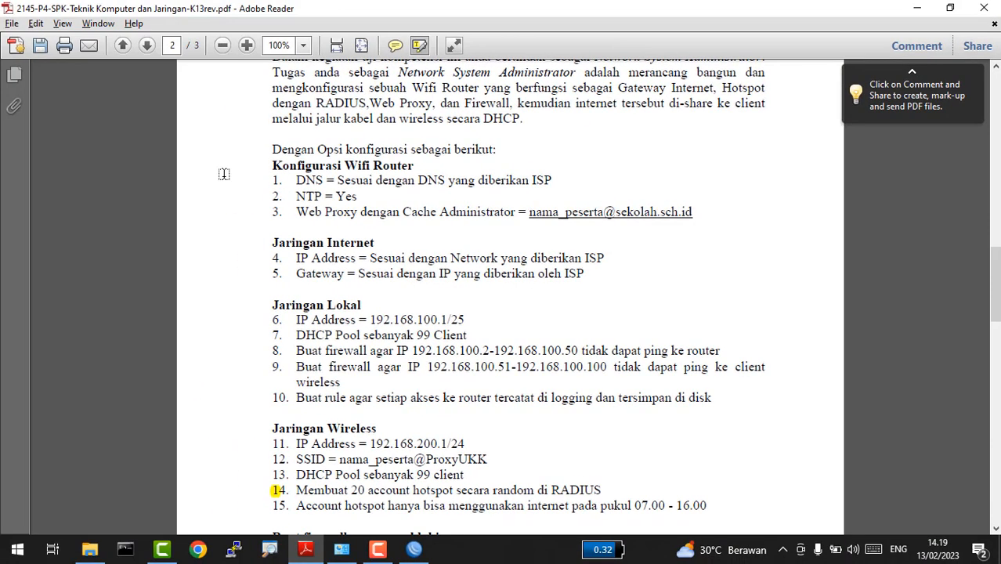
Step: Highlight the task text from the intro down to 'NTP = Yes', then return to WinBox
drag(256, 182, 359, 197)
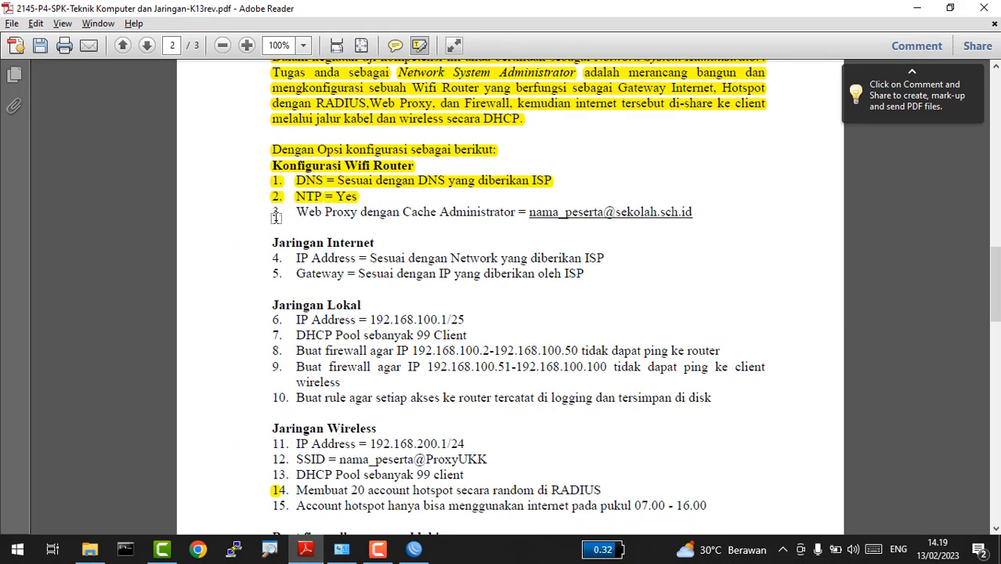
key(alt+Tab)
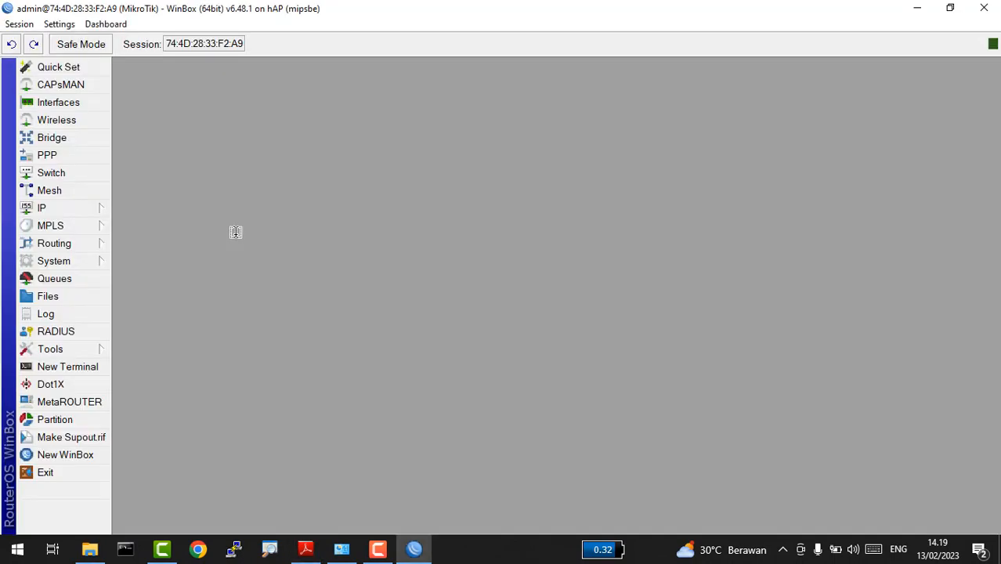
Step: Enable the web proxy with the participant's e-mail as cache administrator and Cache On Disk ticked
click(65, 207)
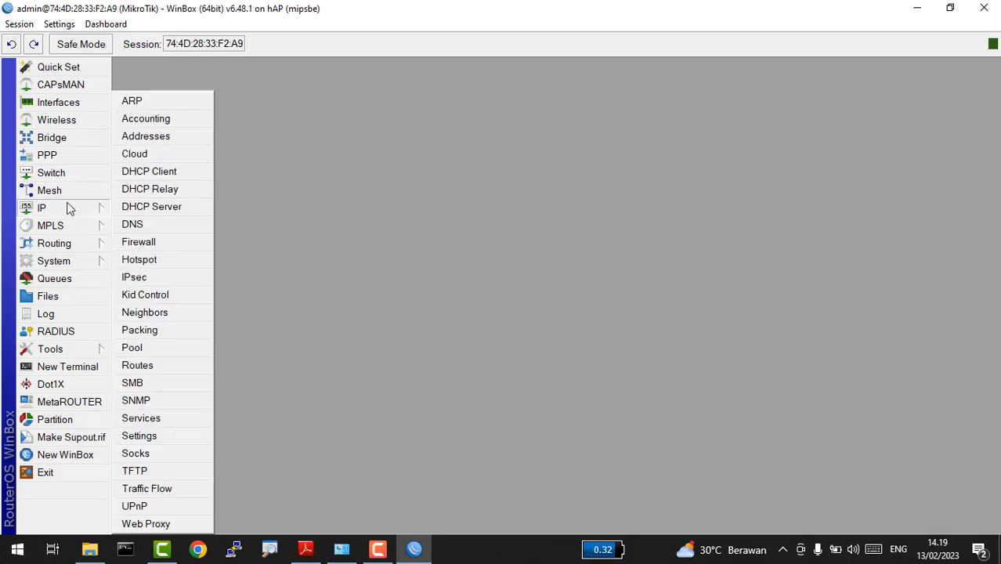
click(153, 528)
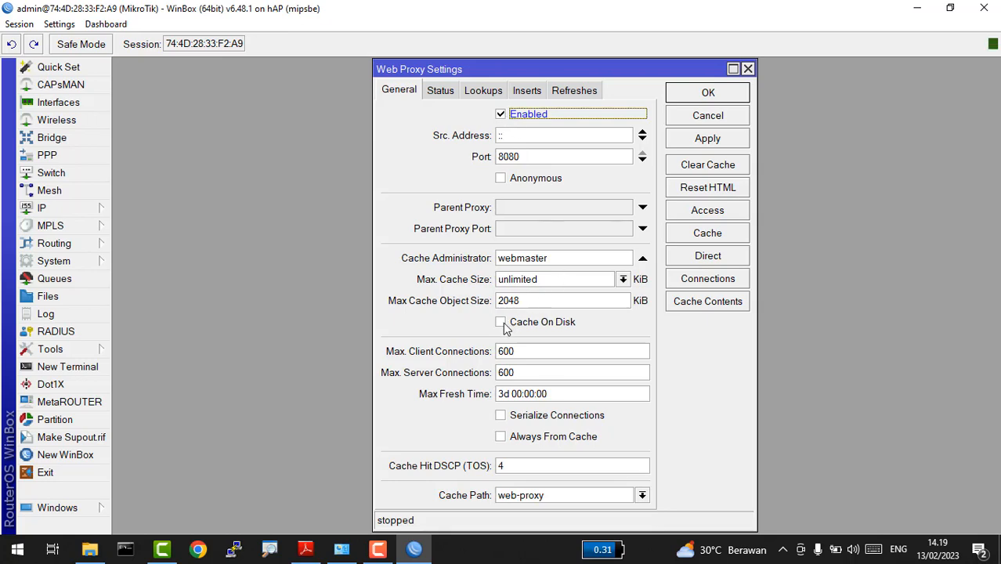
key(alt+Tab)
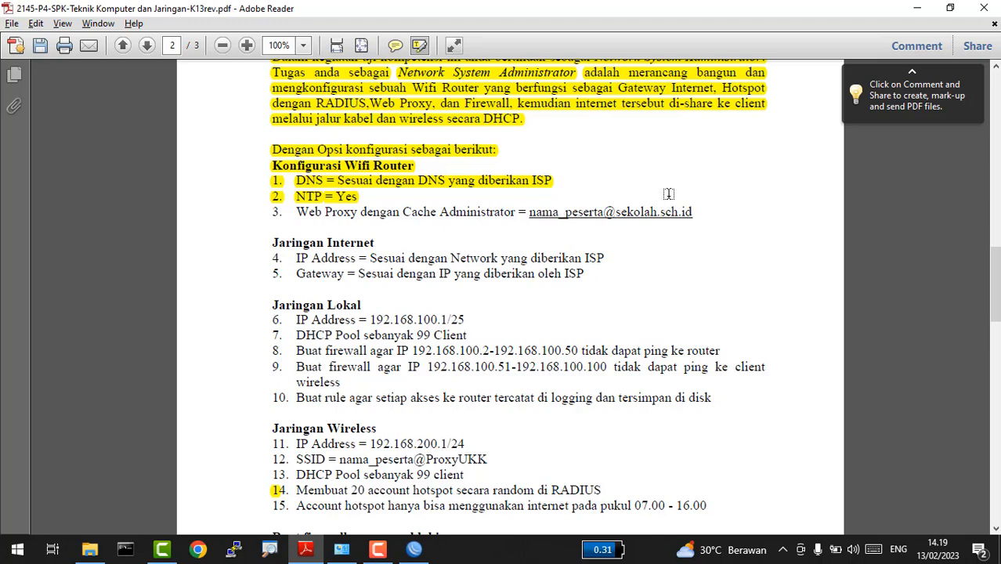
key(alt+Tab)
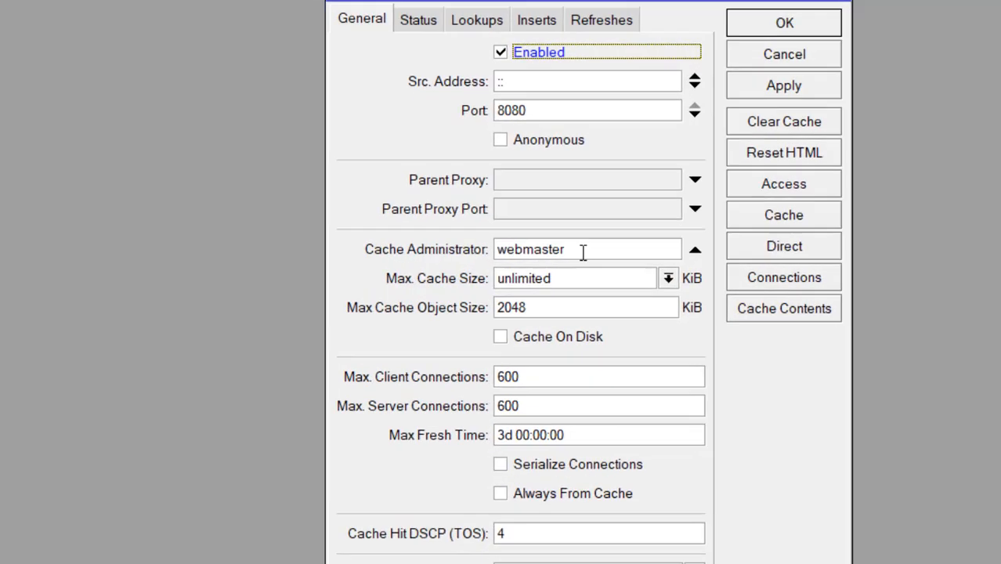
double_click(584, 249)
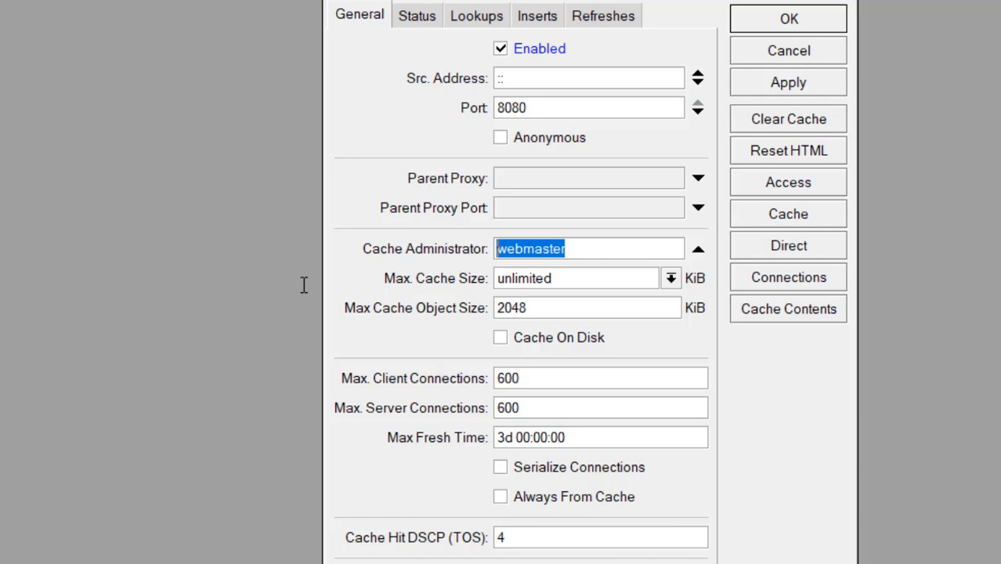
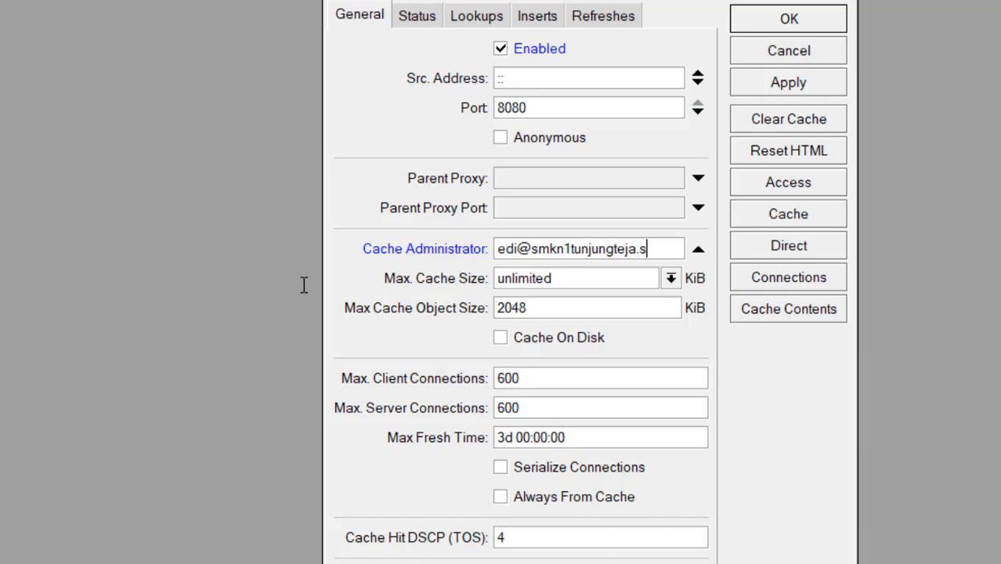
click(501, 343)
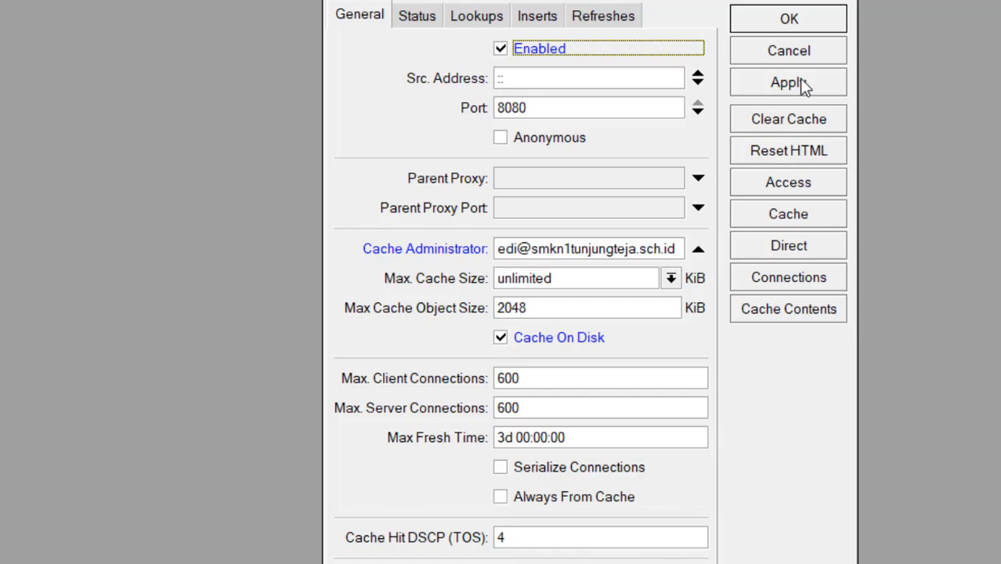
click(802, 84)
click(799, 20)
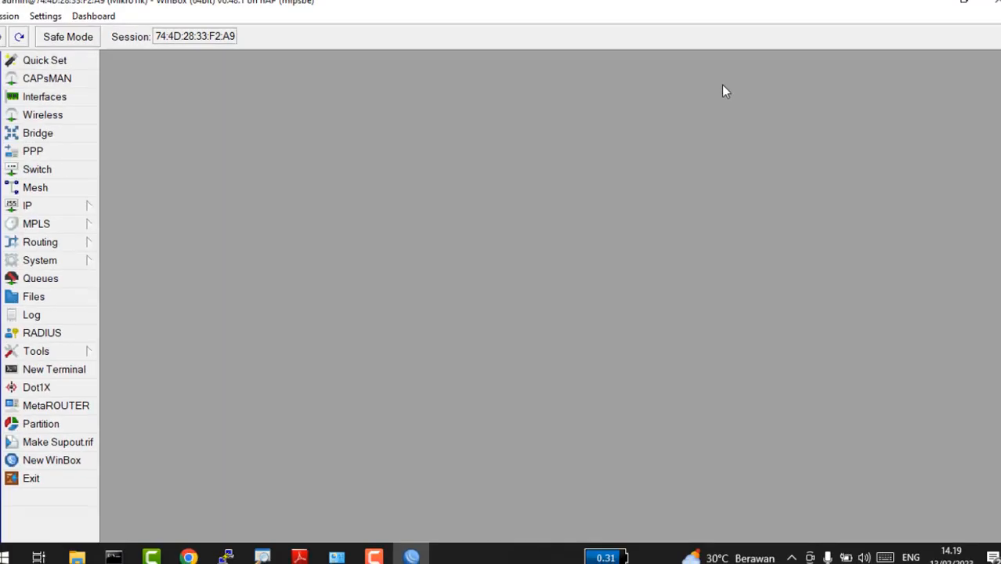
key(alt+Tab)
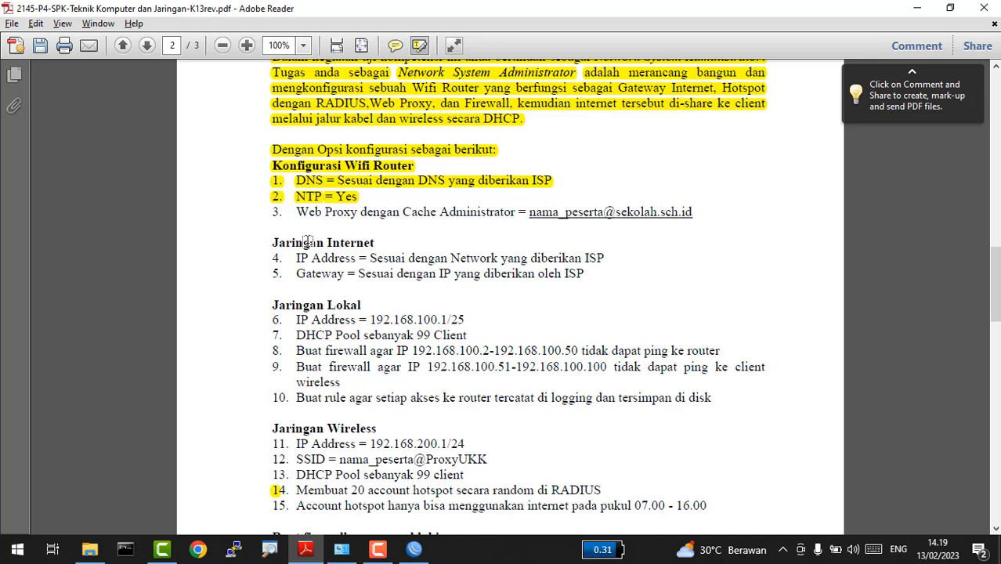
Step: Highlight task items 3 (Web Proxy) and 4 (Internet IP Address), then return to WinBox
scroll(272, 217, down, 1)
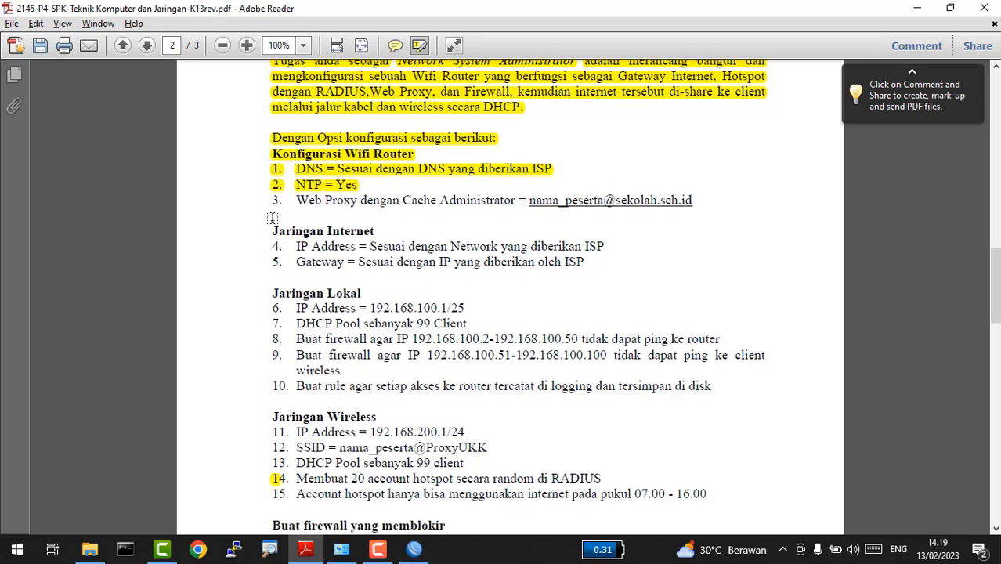
scroll(271, 218, down, 1)
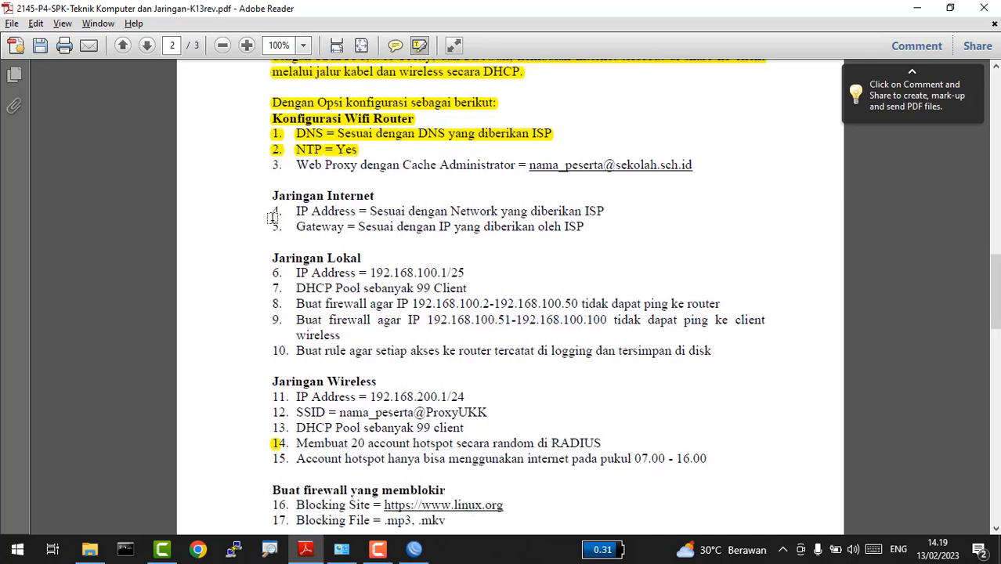
right_click(274, 166)
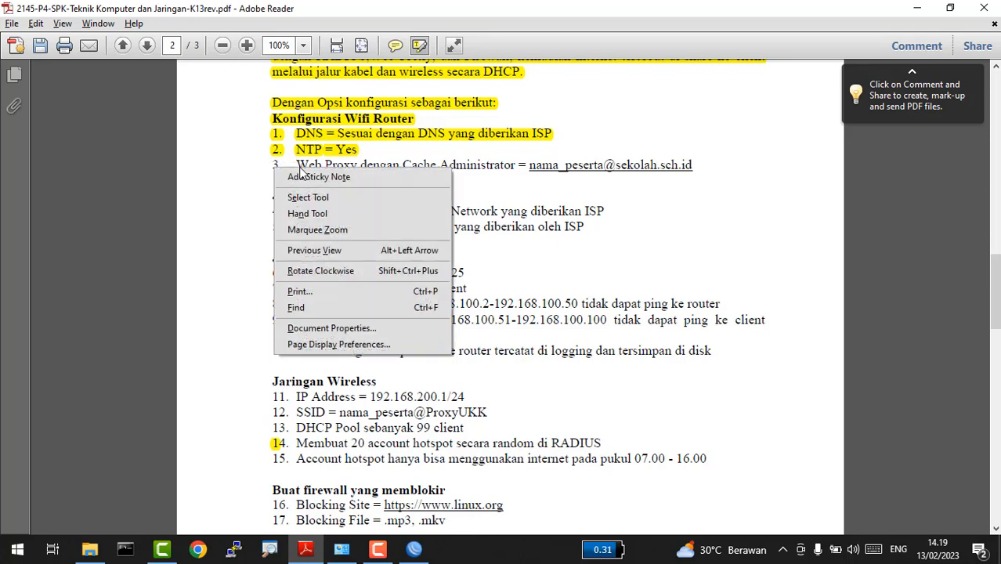
click(569, 199)
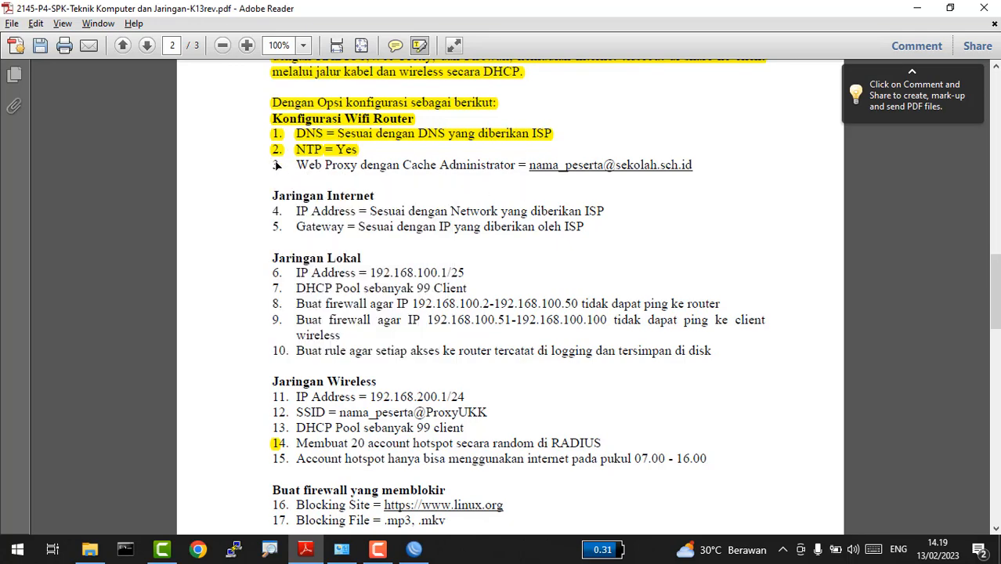
drag(267, 166, 710, 173)
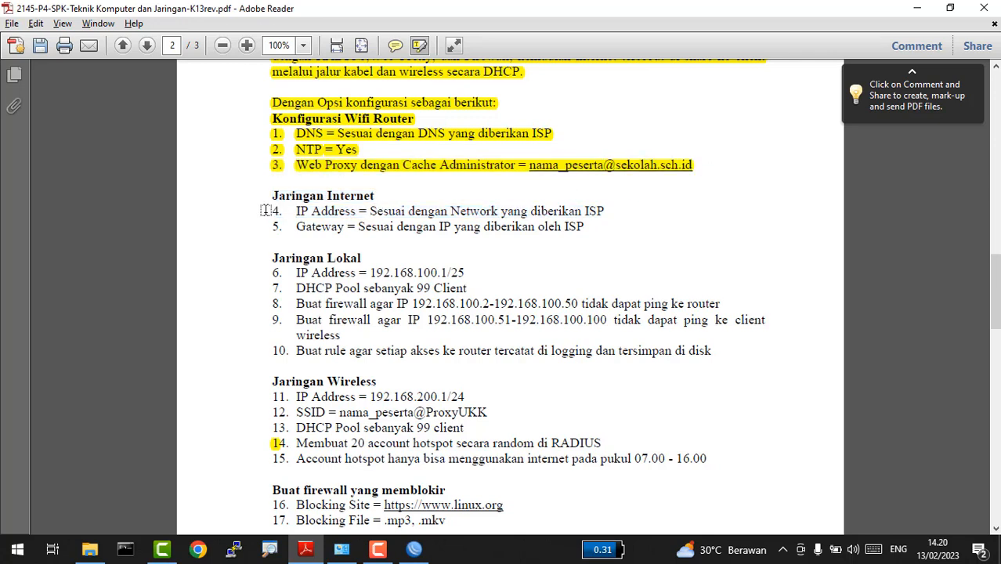
drag(267, 210, 616, 193)
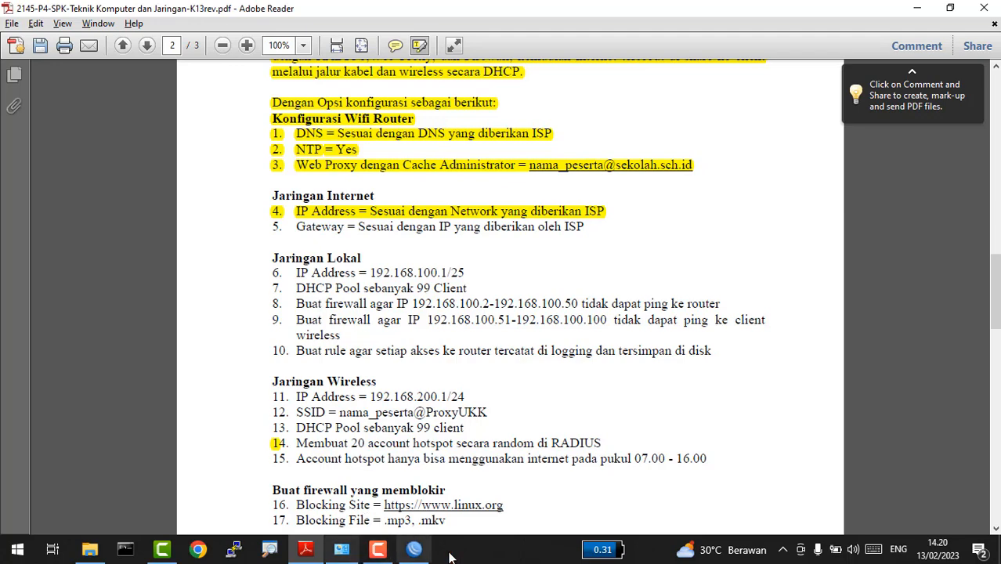
click(414, 549)
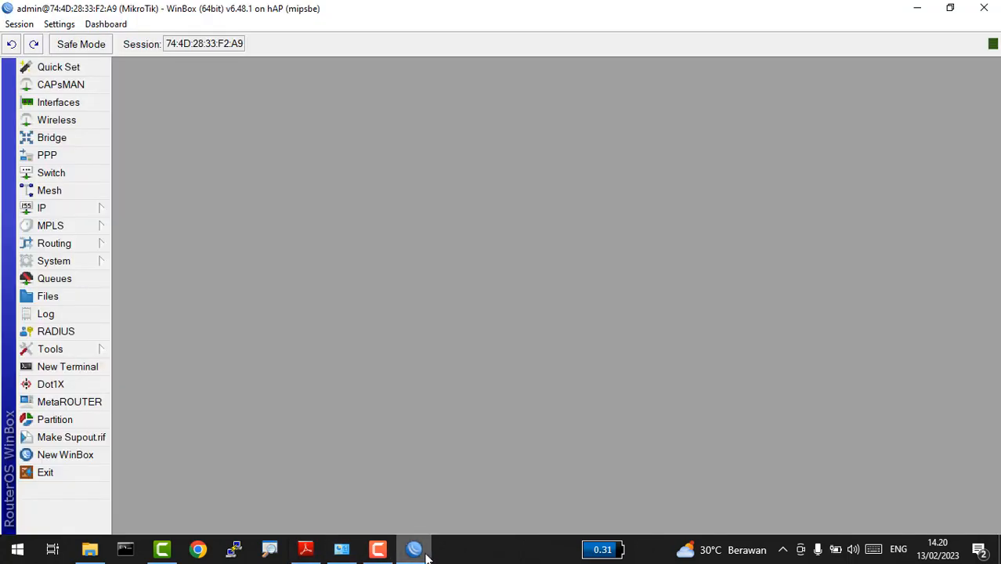
Step: Open the IP Routes list and highlight task item 5 about the gateway
click(39, 210)
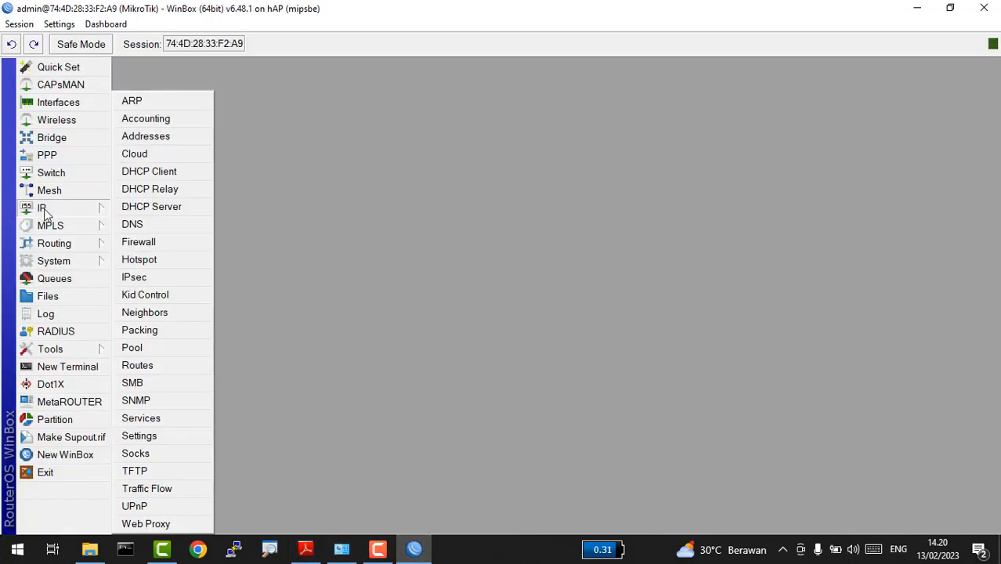
click(138, 366)
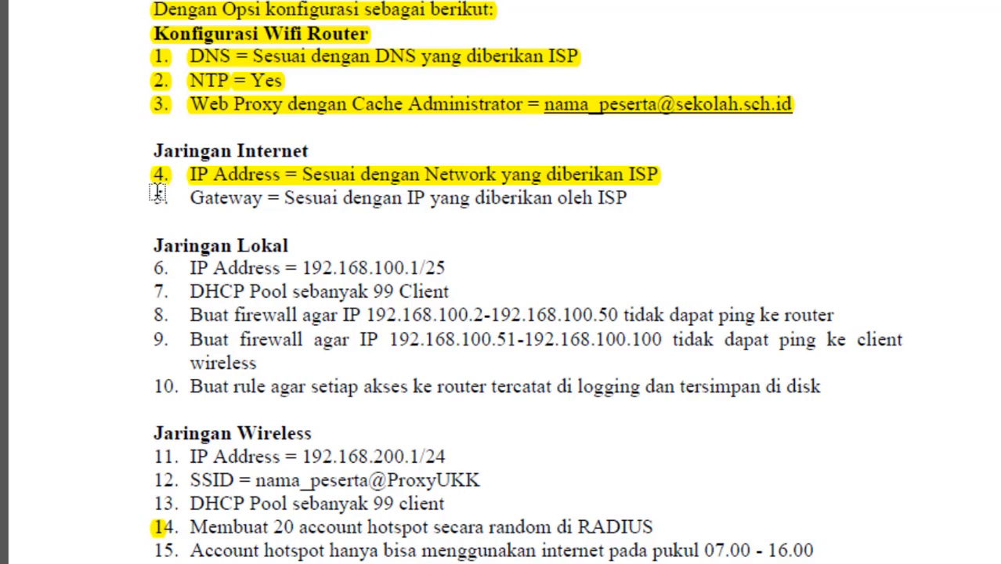
drag(157, 196, 627, 218)
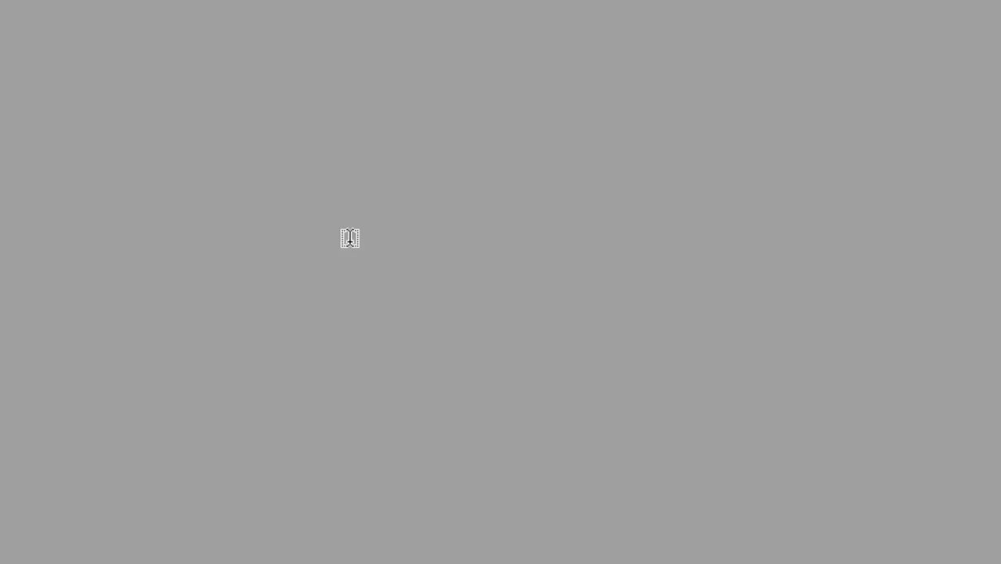
Step: Add a new IP address 192.168.100.1/25 on interface ether2
click(48, 210)
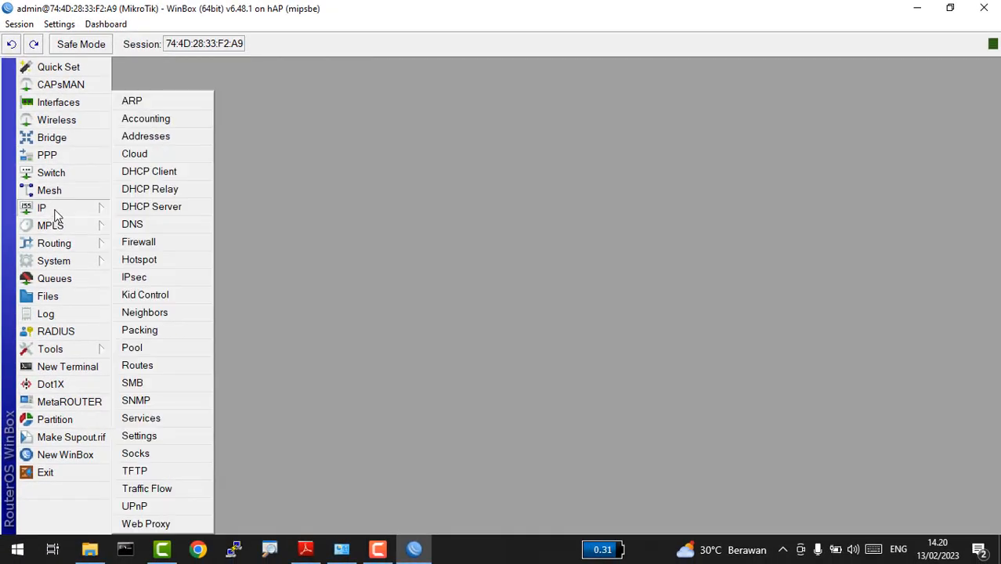
click(152, 136)
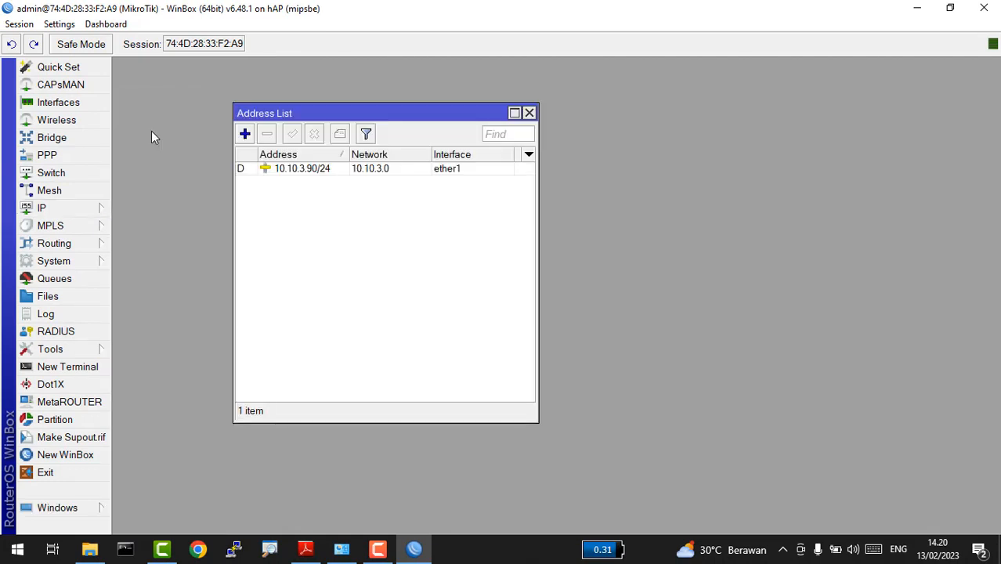
click(245, 134)
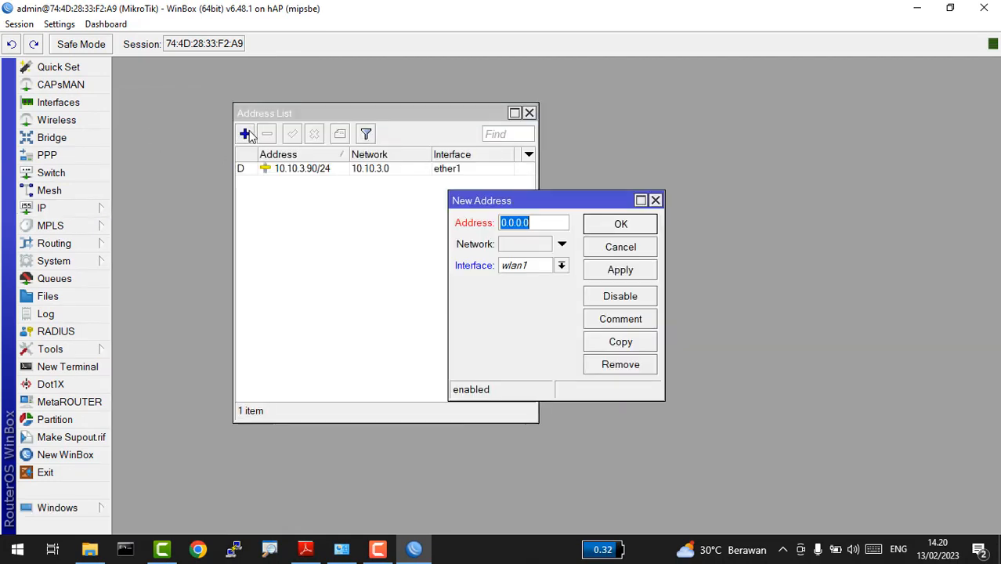
click(528, 266)
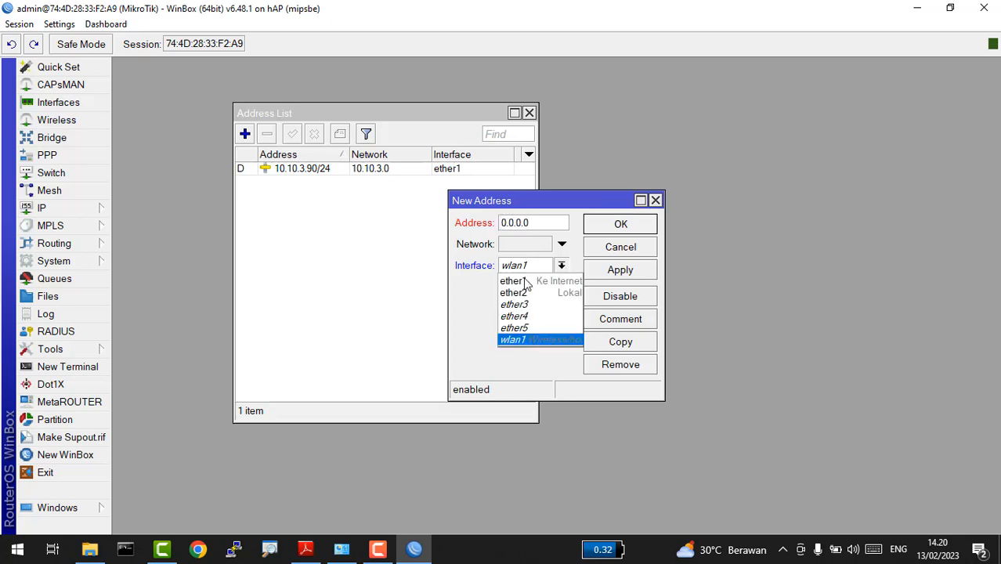
click(527, 293)
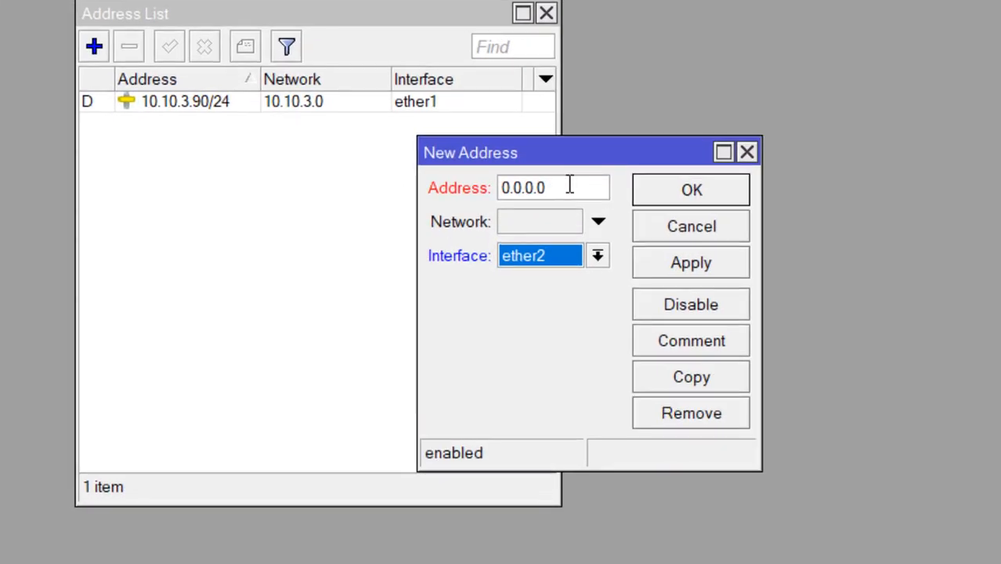
click(544, 220)
key(BackSpace)
key(BackSpace)
key(BackSpace)
key(BackSpace)
key(BackSpace)
key(BackSpace)
key(BackSpace)
text(1)
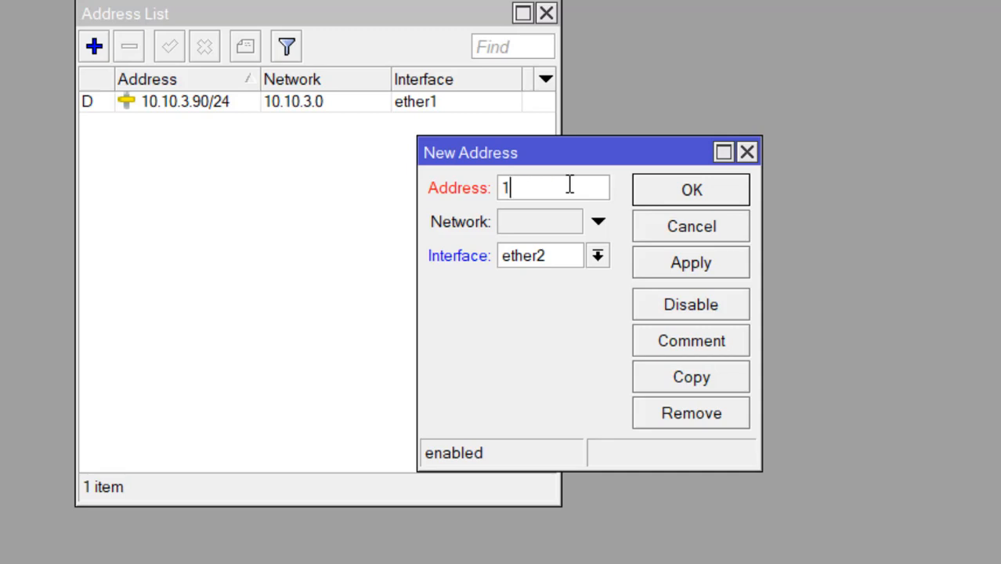
text(92.168.100)
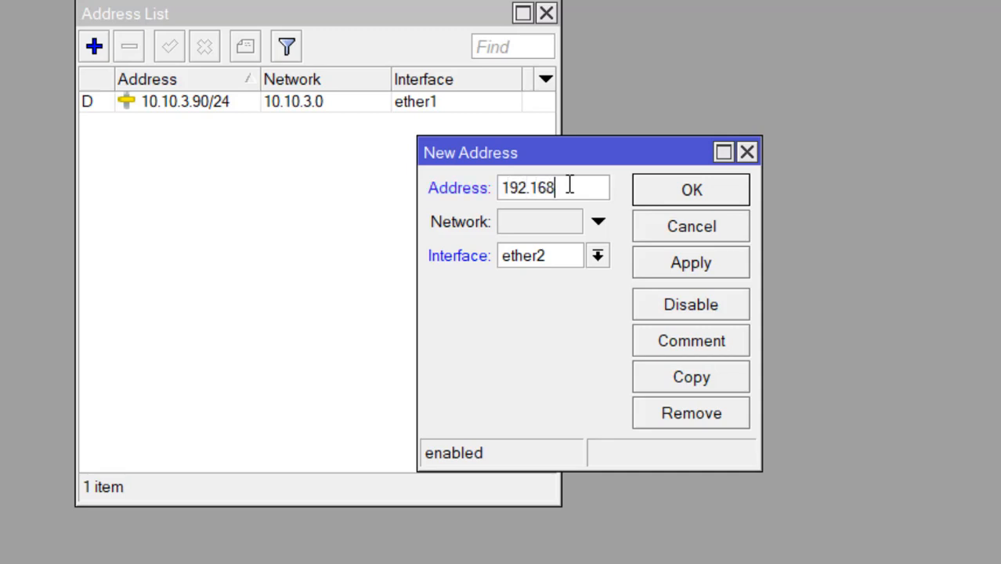
text(100.1/25)
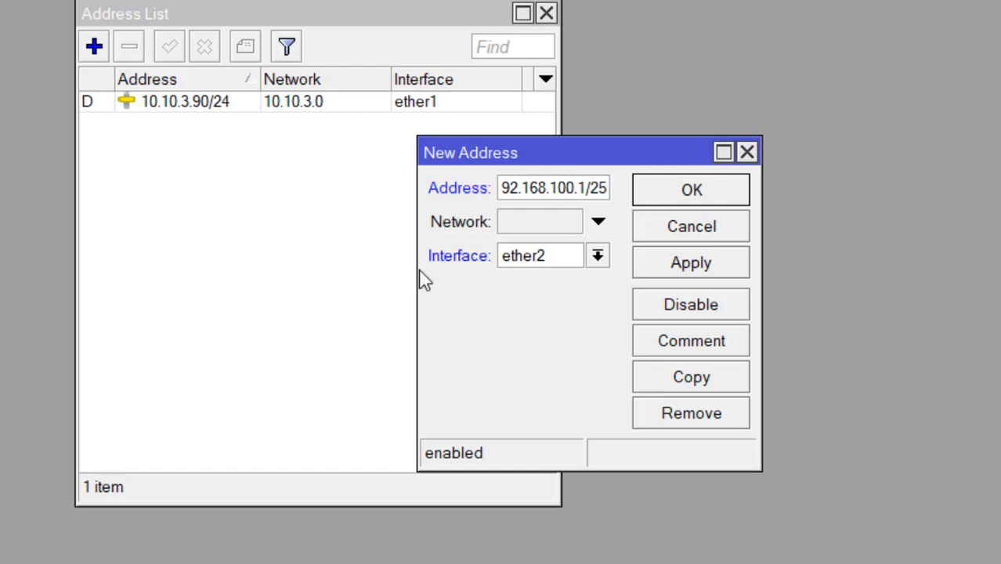
Step: Check the address against the task sheet, then save and close the 192.168.100.1/25 entry
drag(419, 273, 330, 270)
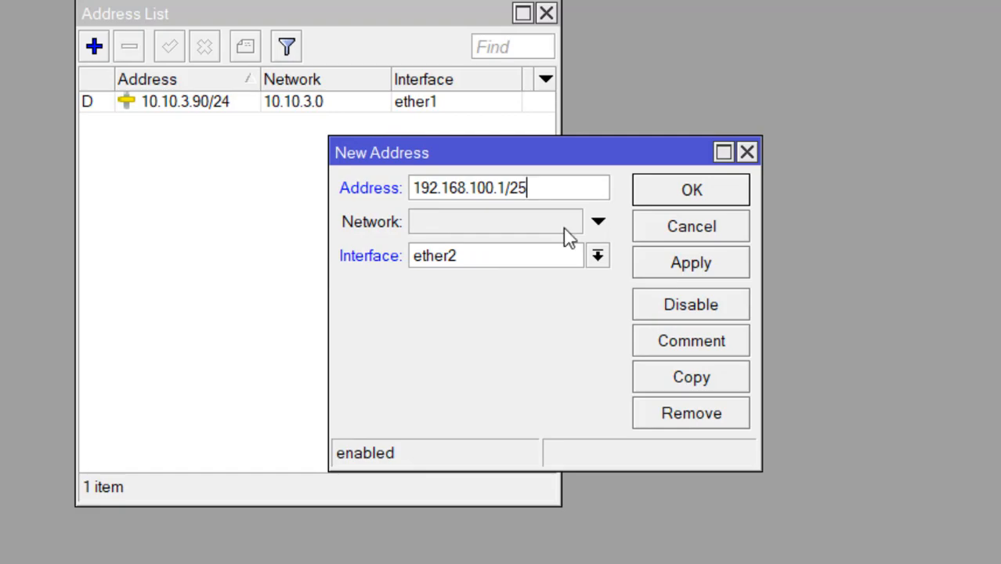
key(alt+Tab)
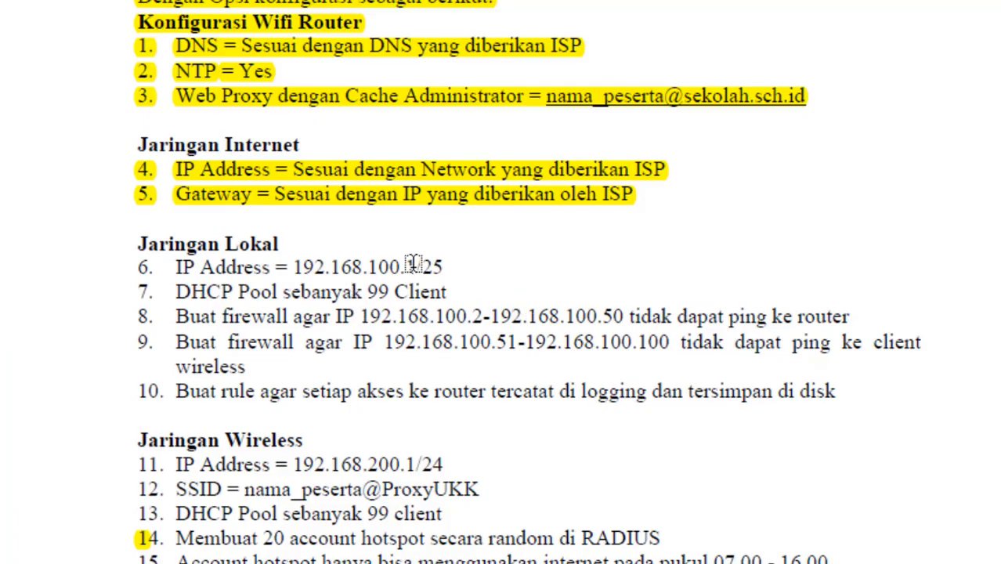
key(alt+Tab)
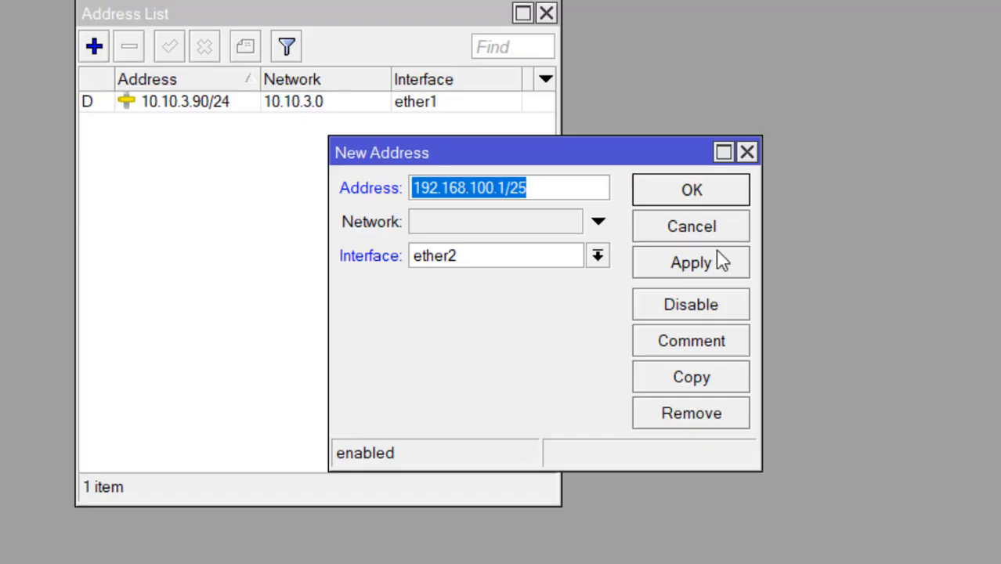
click(686, 267)
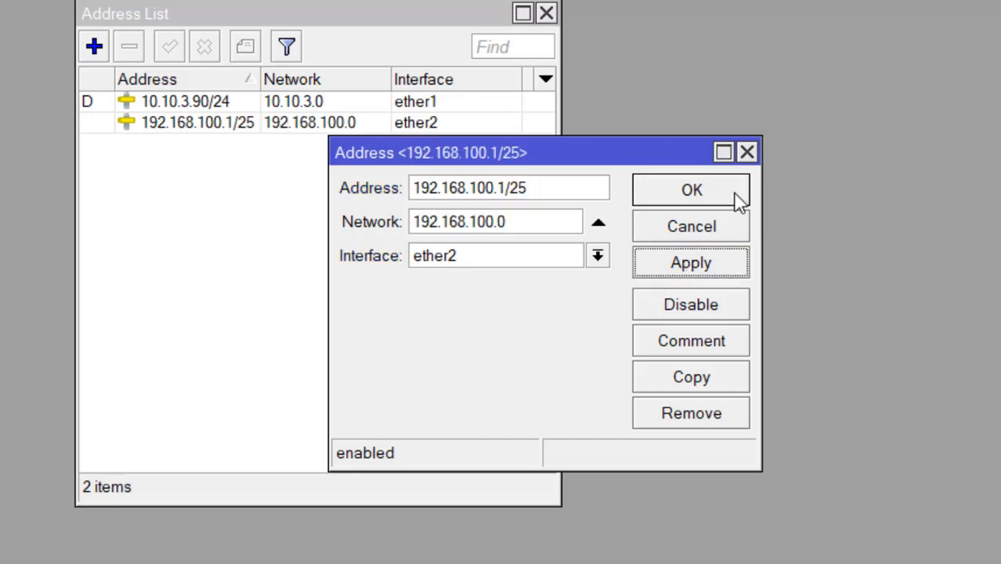
click(735, 194)
key(alt+Tab)
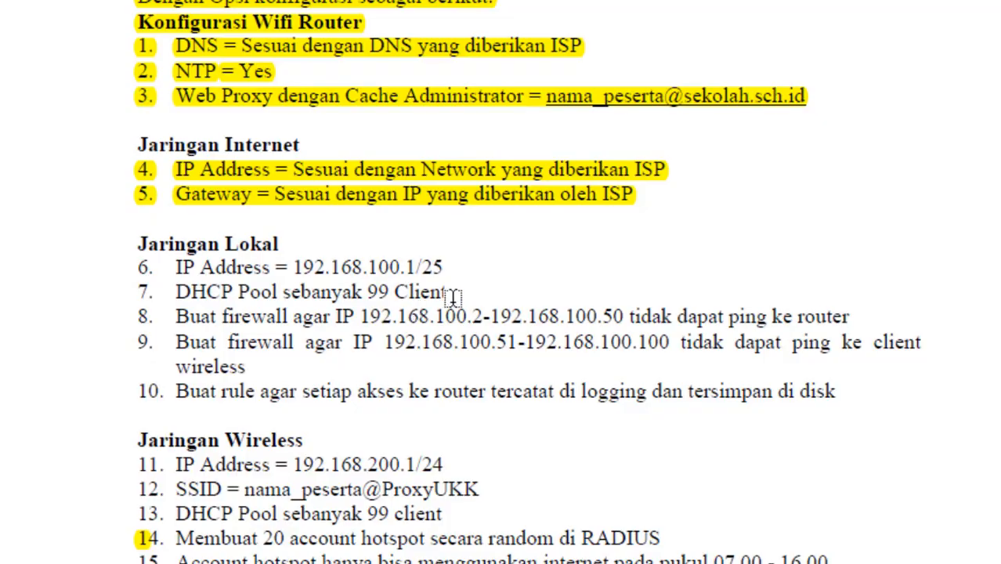
key(alt+Tab)
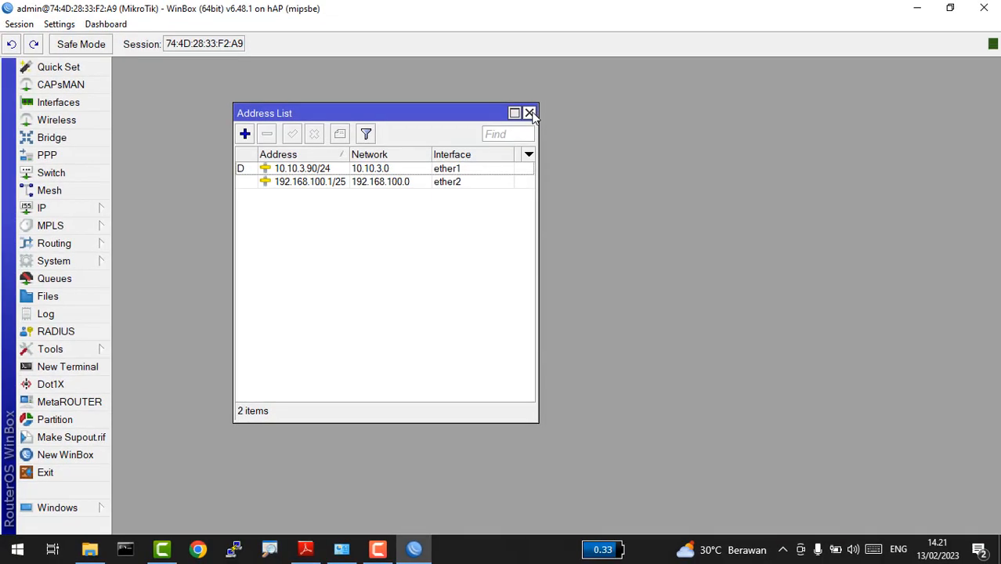
Step: Run DHCP Setup on ether2, accepting the suggested address space and gateway 192.168.100.1
click(63, 209)
click(197, 209)
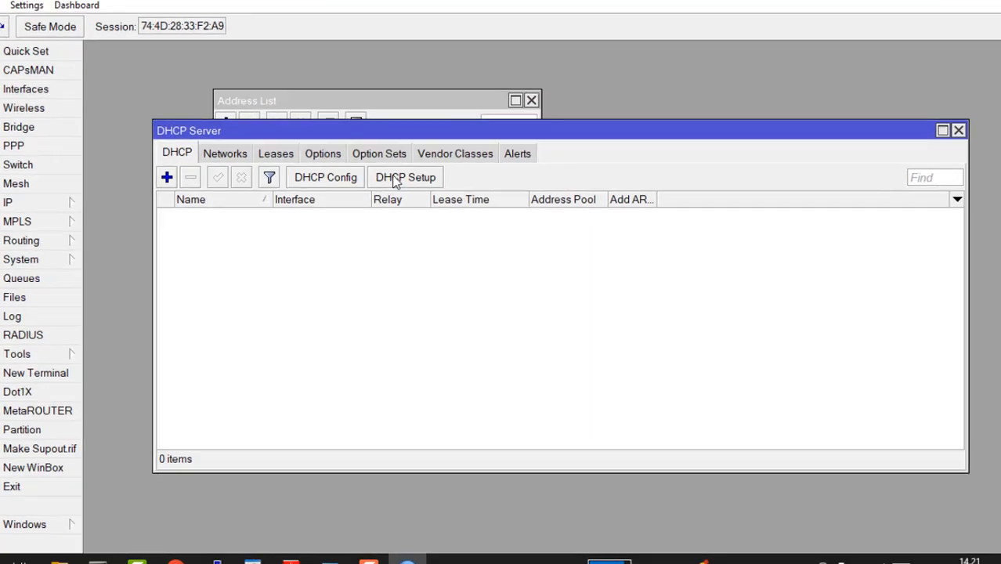
click(404, 186)
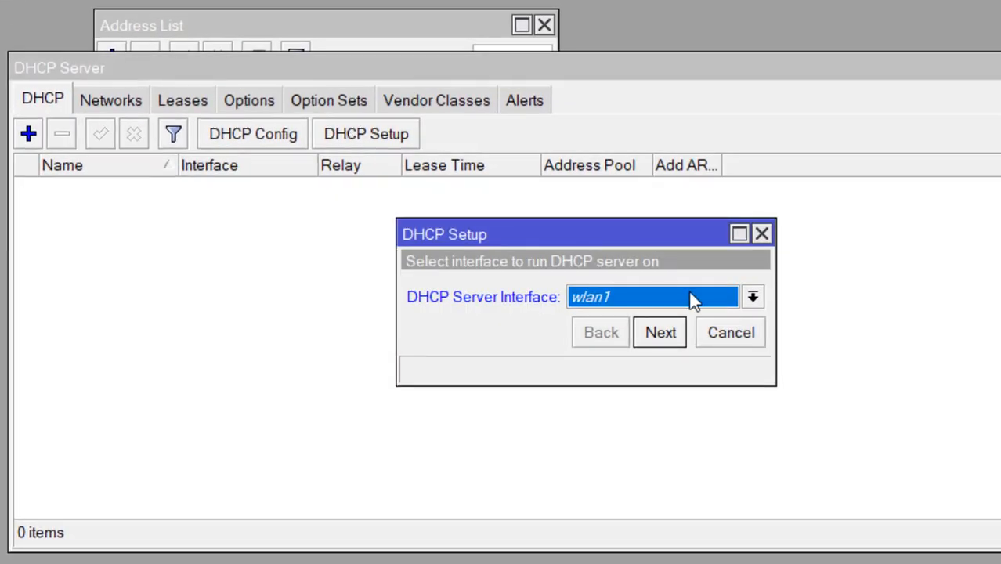
click(691, 298)
click(642, 335)
click(660, 333)
click(660, 333)
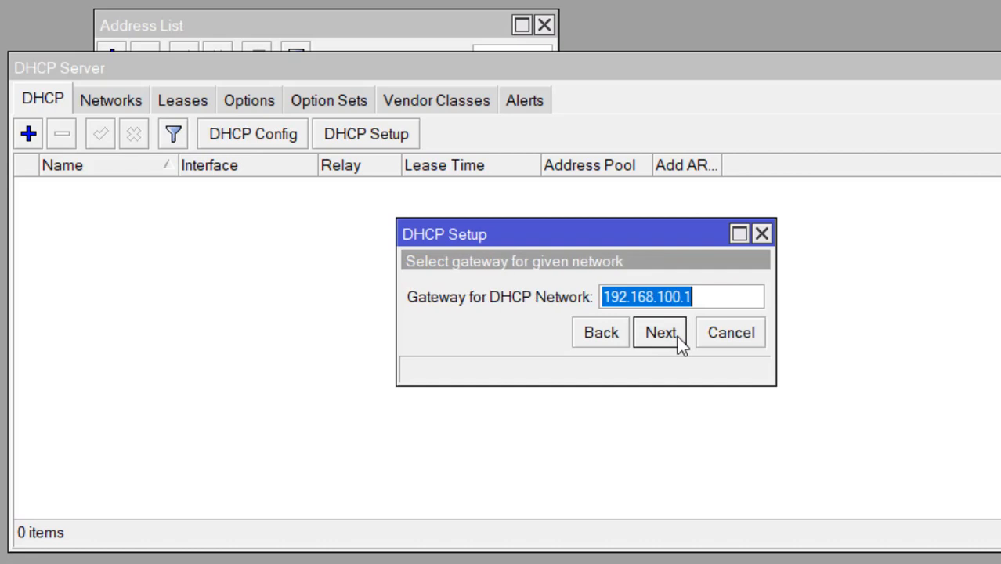
click(660, 333)
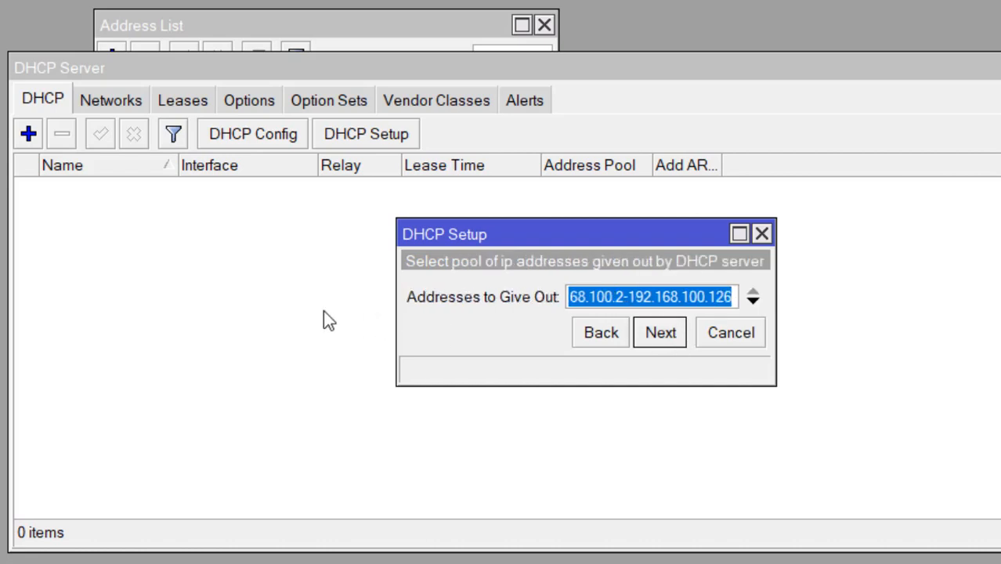
Step: Set the pool to 192.168.100.2-192.168.100.100, keep suggested DNS and 00:10:00 lease, and finish
drag(392, 301, 322, 285)
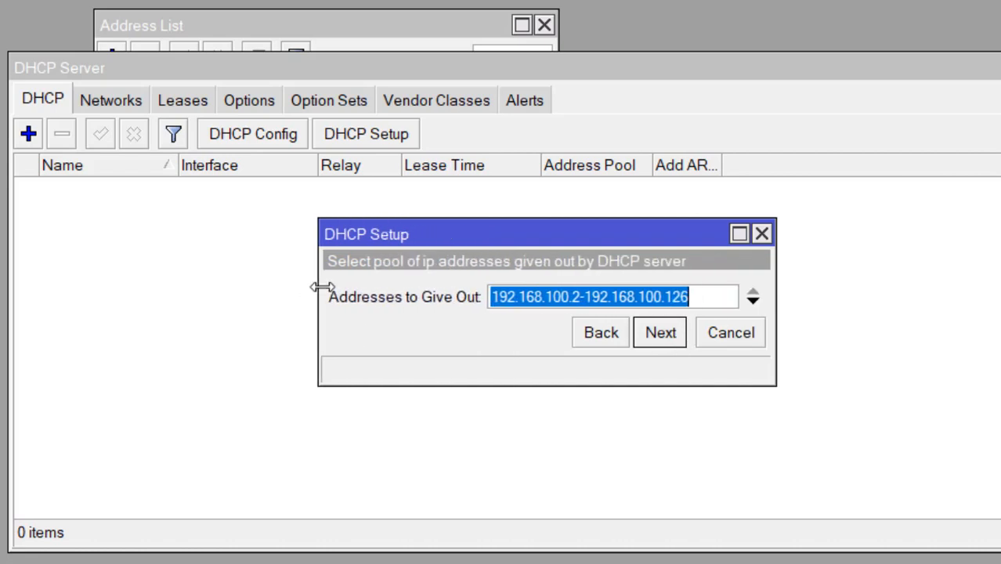
key(BackSpace)
key(BackSpace)
key(BackSpace)
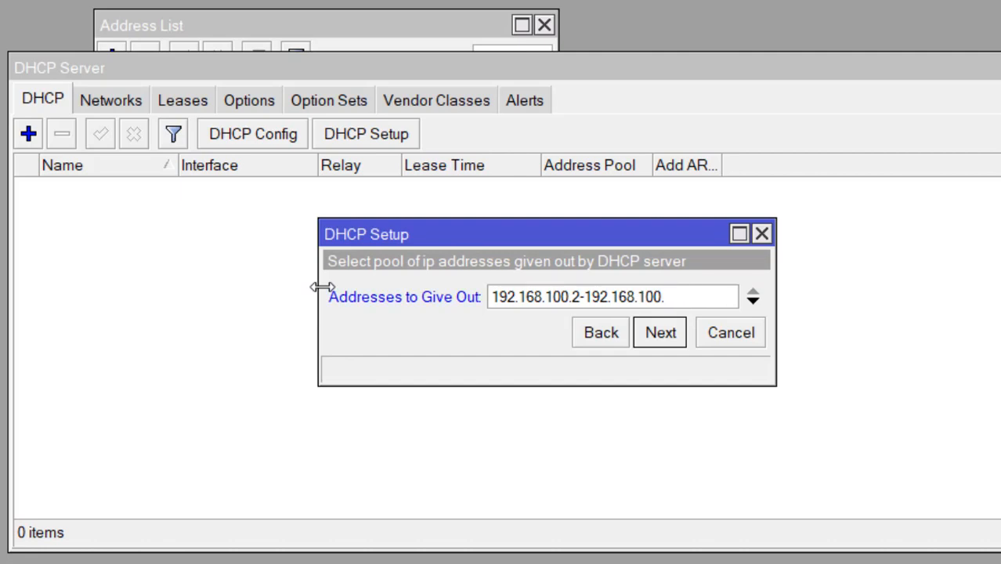
text(100)
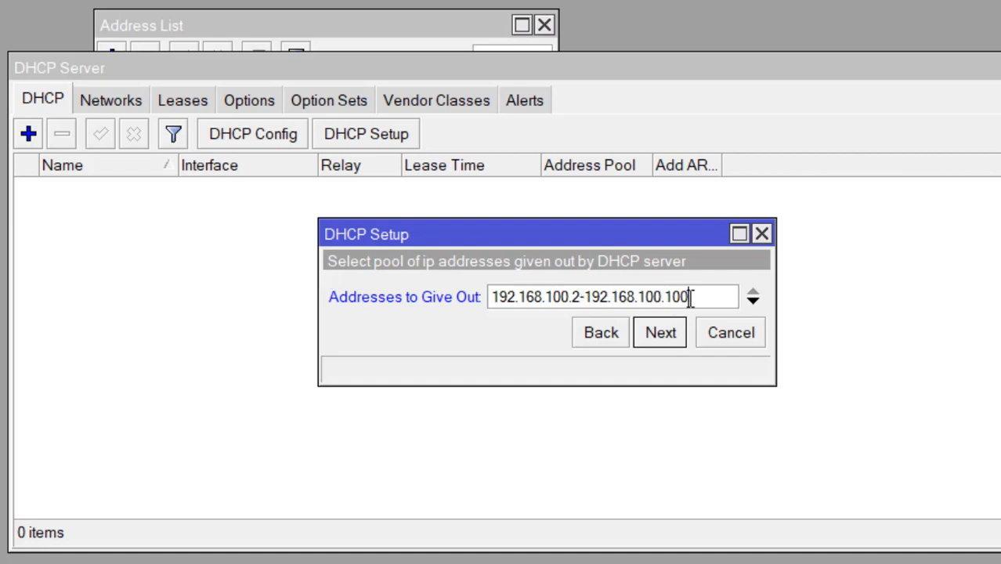
click(660, 332)
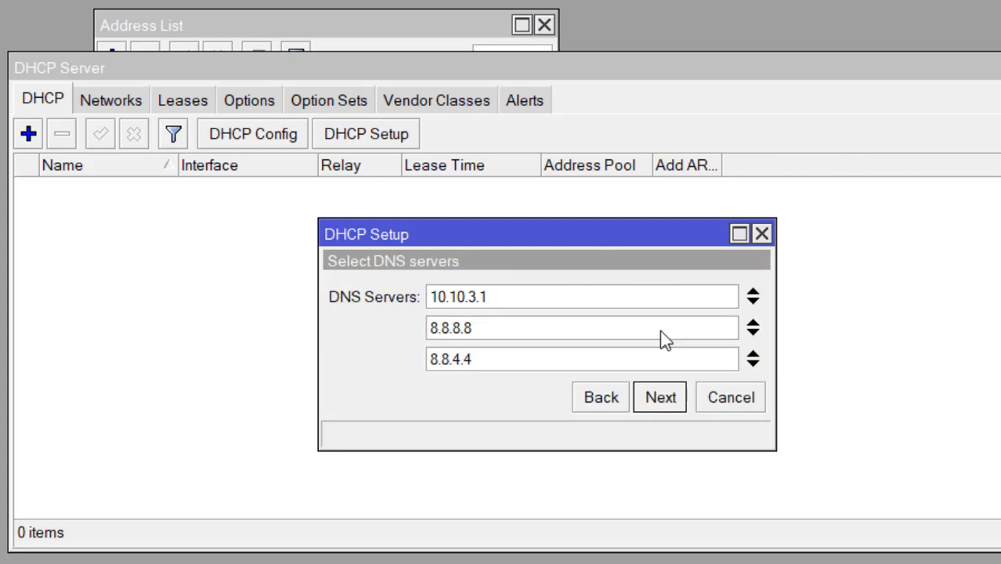
click(660, 397)
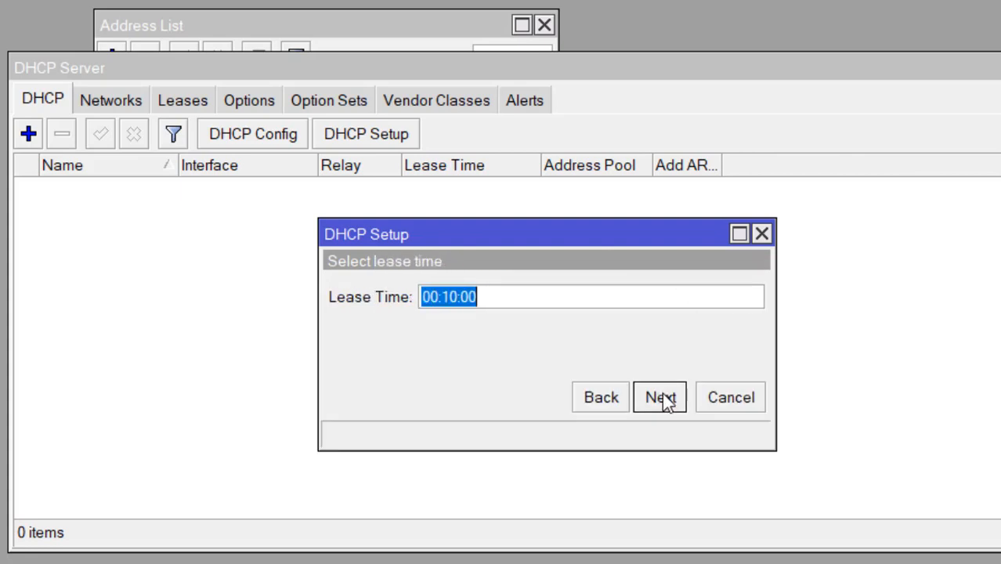
click(661, 392)
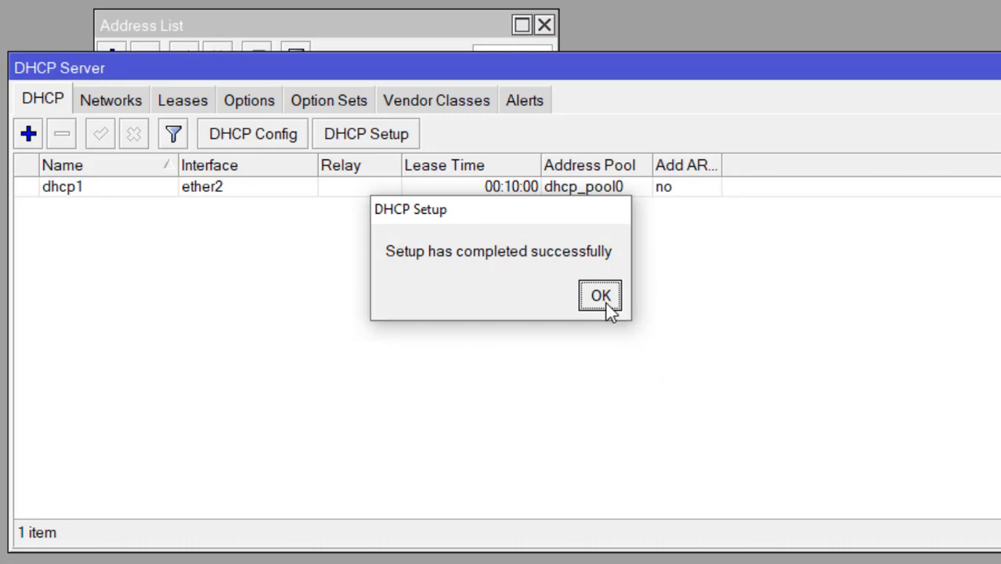
click(603, 295)
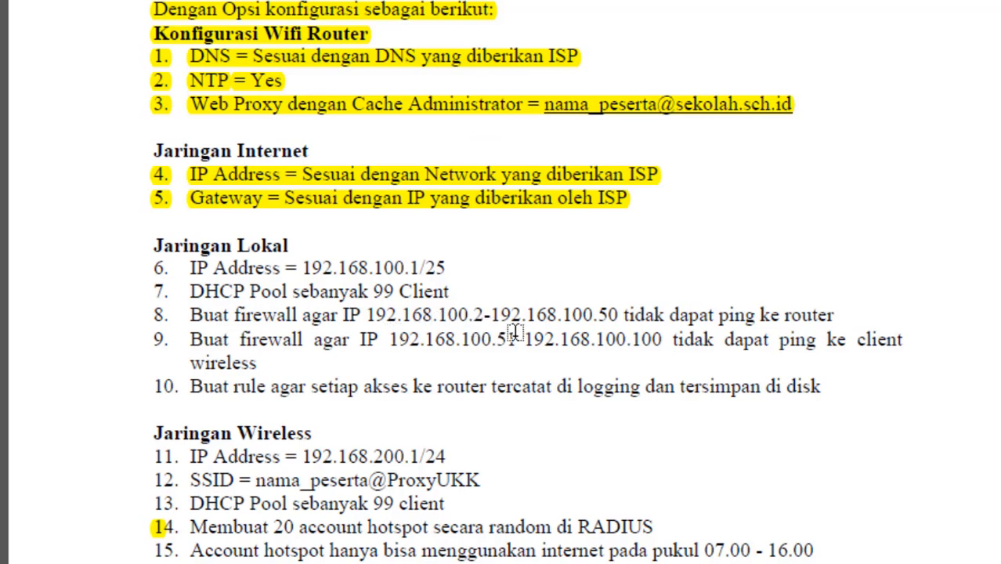
Step: Close the DHCP Server and Address List windows to clear the workspace
key(alt+Tab)
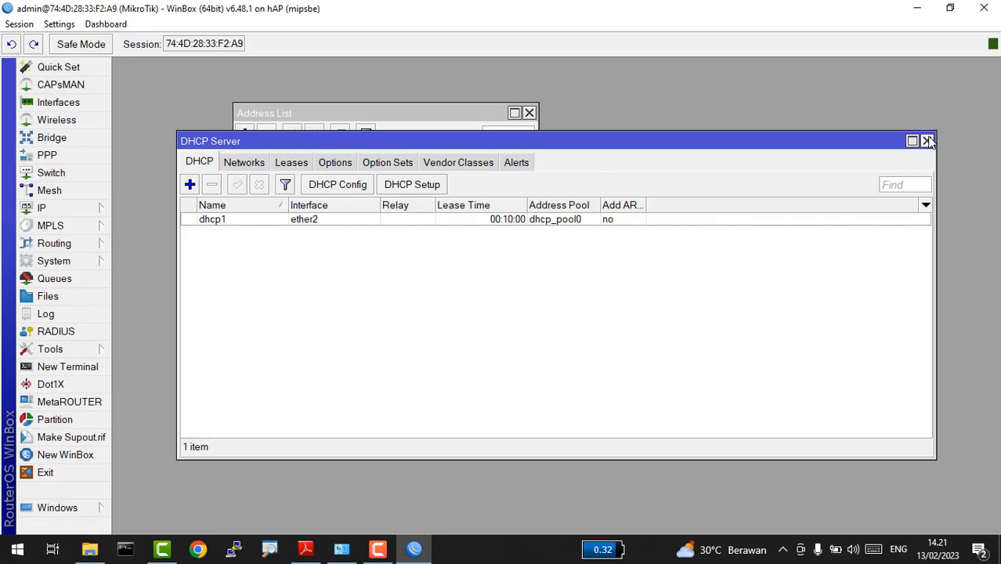
click(927, 141)
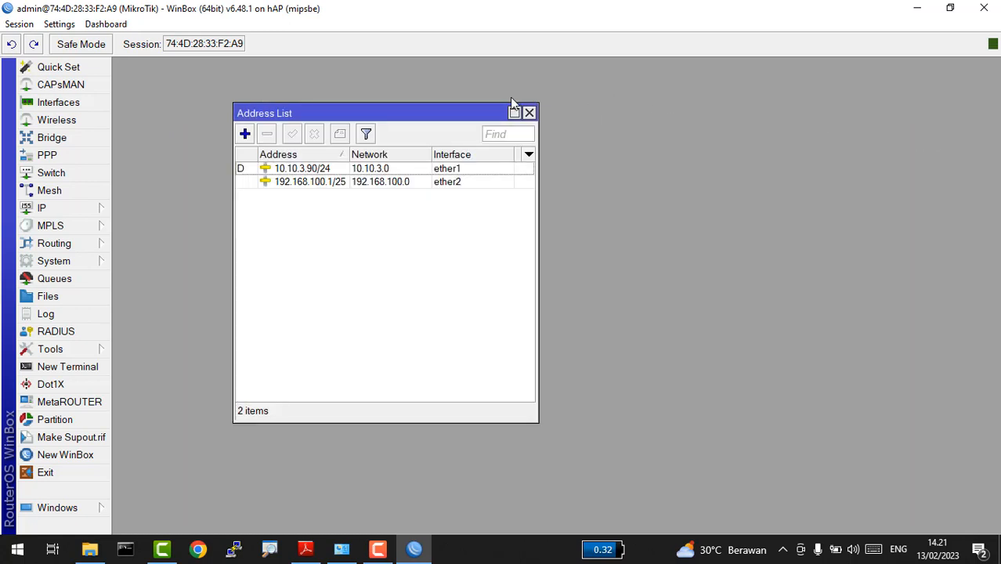
click(529, 112)
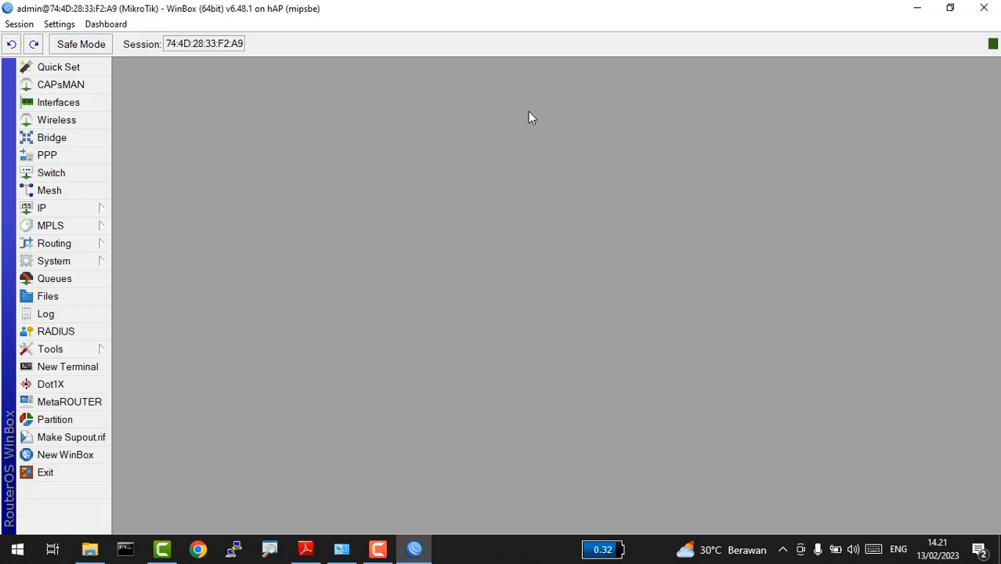
Step: Add a new firewall filter rule on chain input with source address matching turned on
click(68, 208)
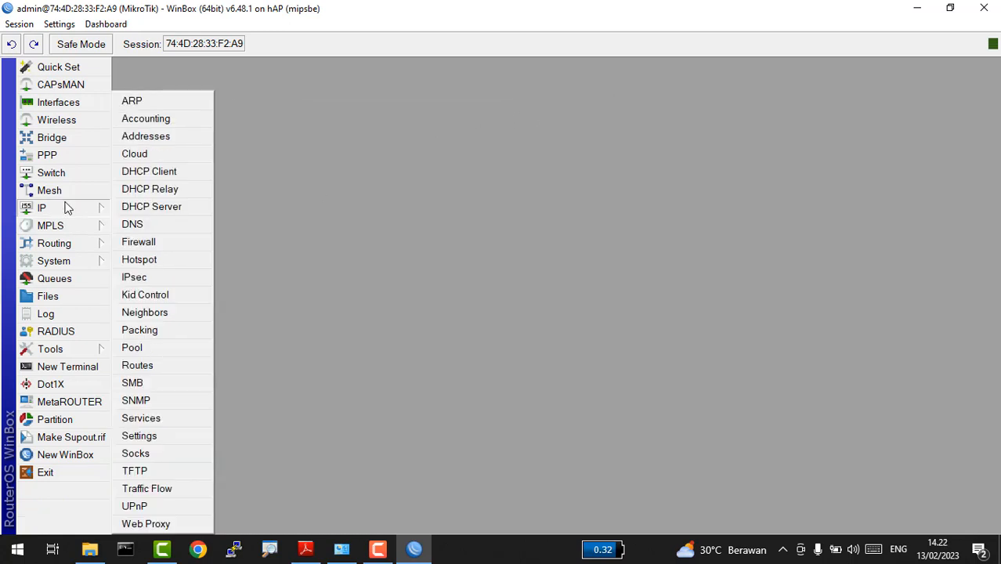
click(195, 244)
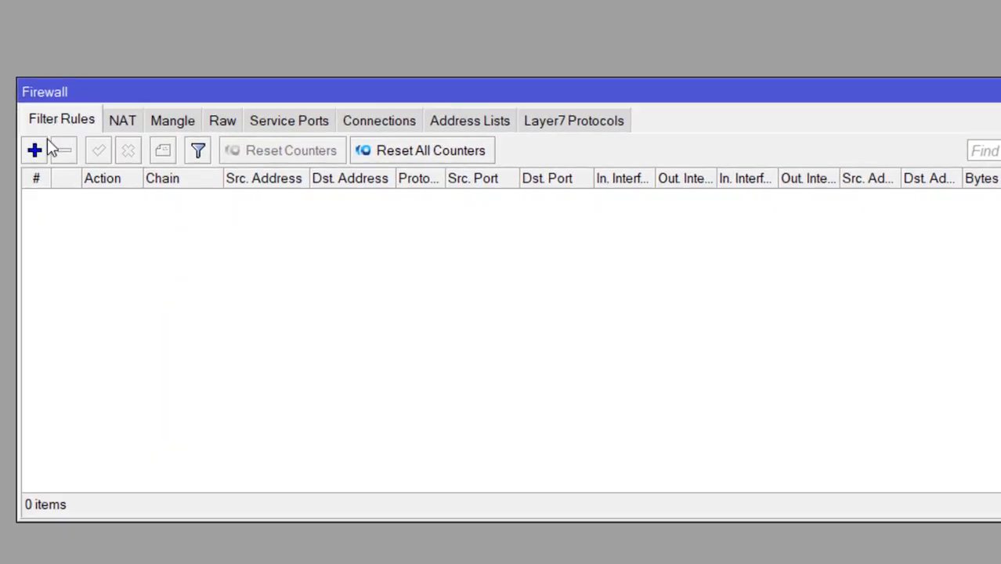
click(34, 149)
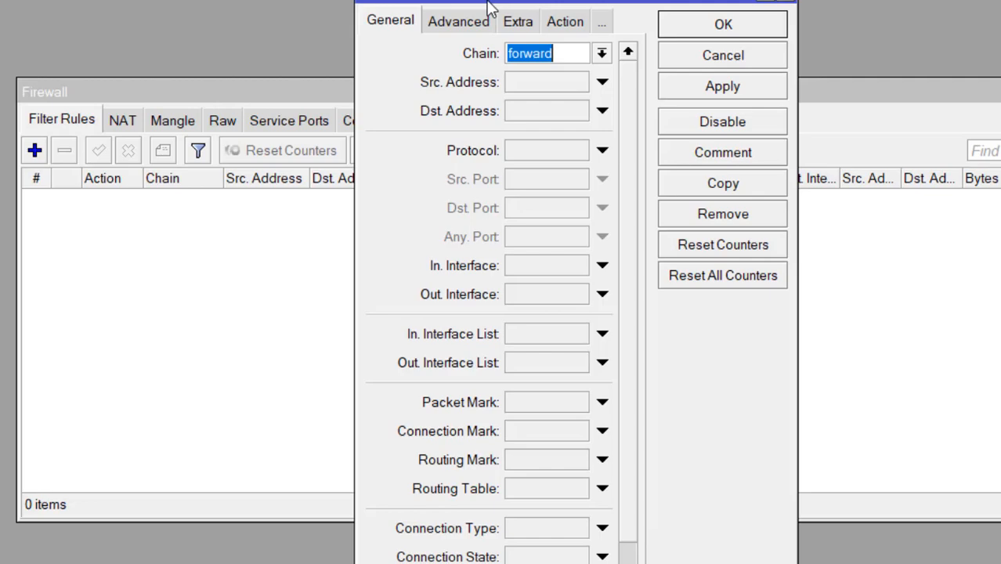
click(600, 54)
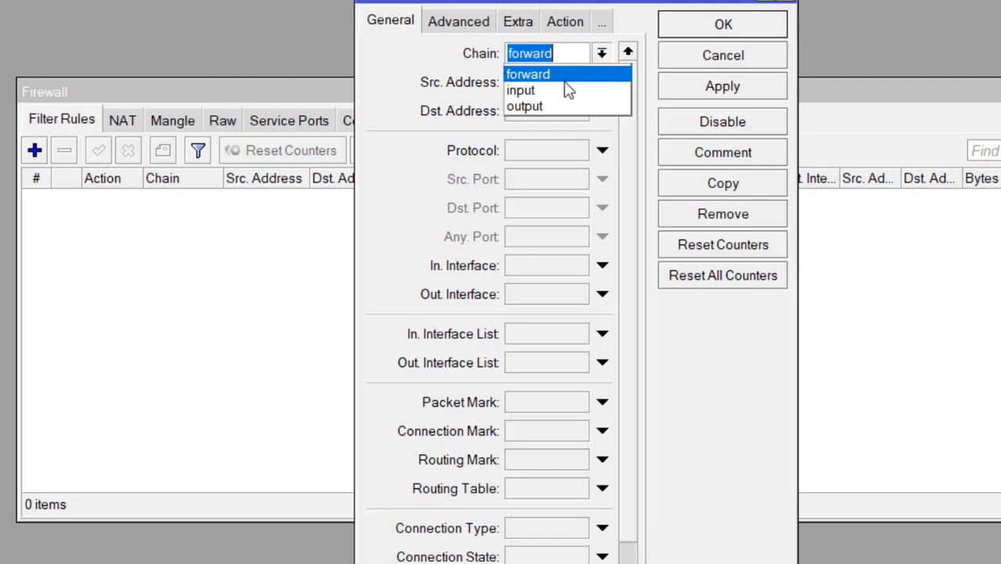
click(559, 92)
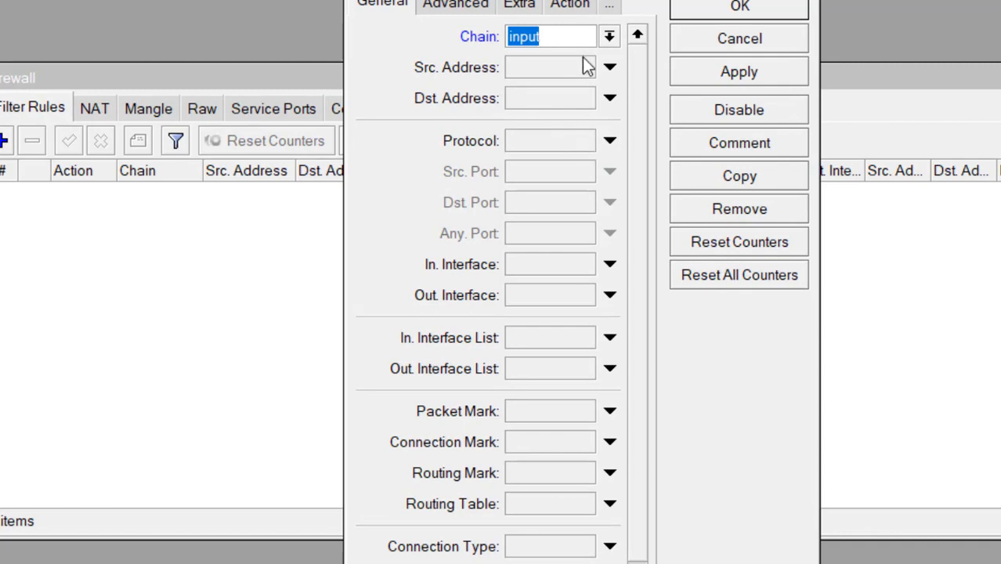
click(587, 67)
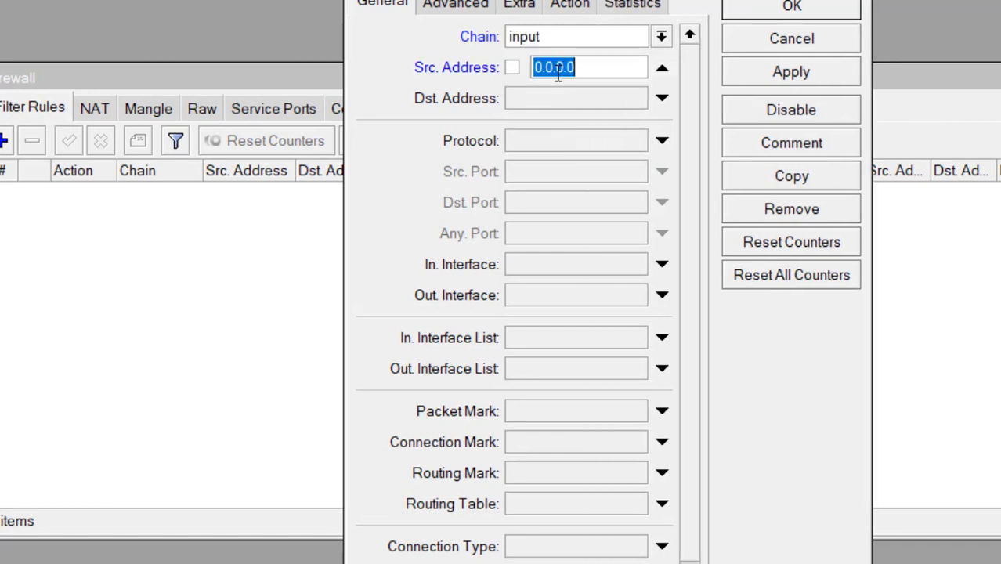
Step: Check the task PDF requirements and widen the rule editor so its fields show fully
click(328, 78)
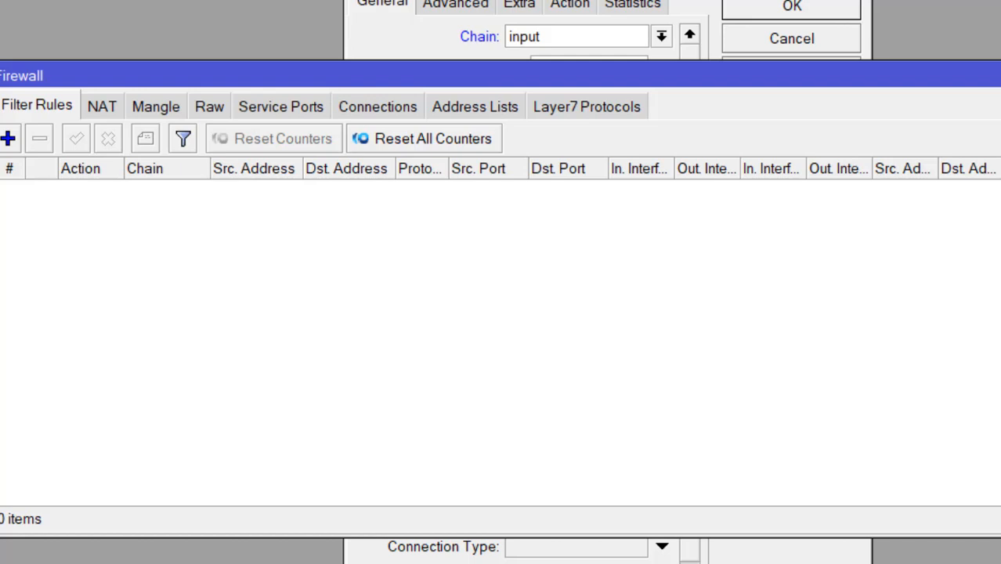
key(alt+Tab)
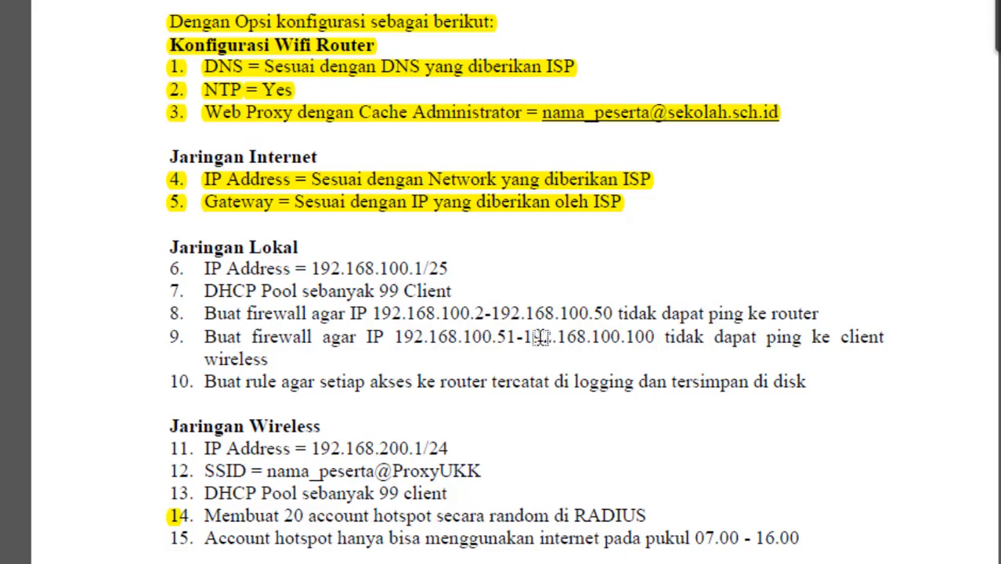
key(alt+Tab)
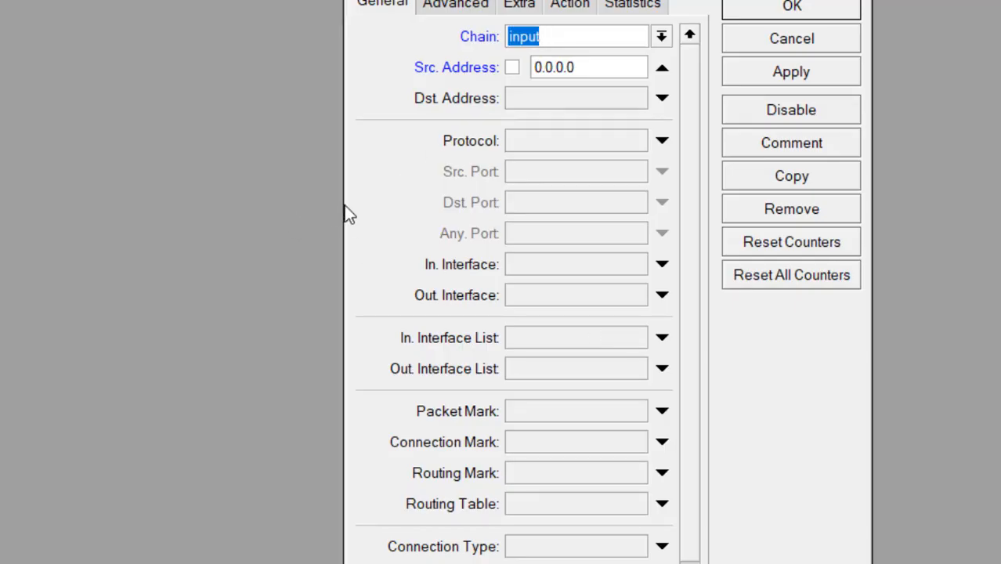
drag(347, 206, 7, 178)
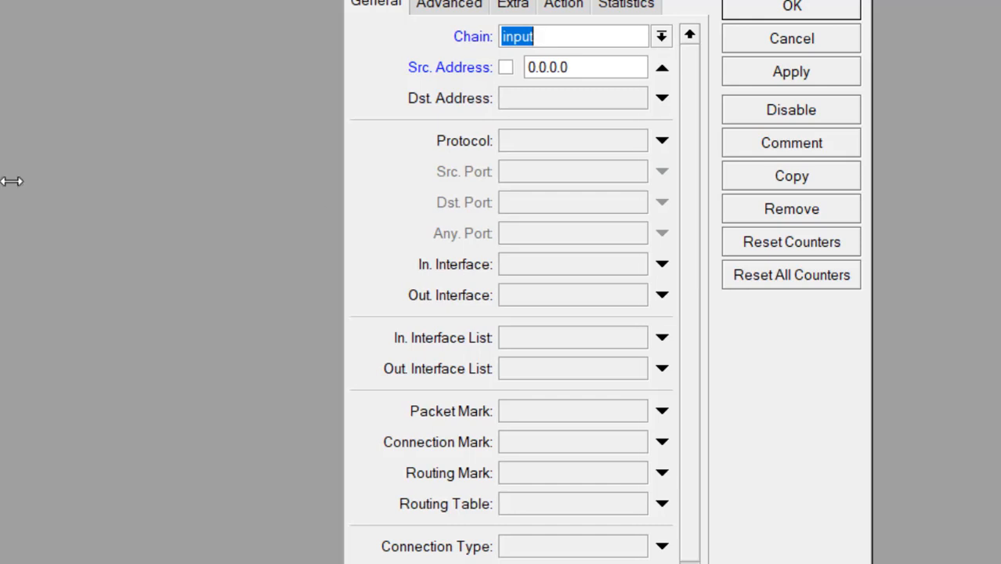
Step: Set the rule's source to 192.168.100.2-192.168.100.50 and destination to 192.168.100.1
click(182, 70)
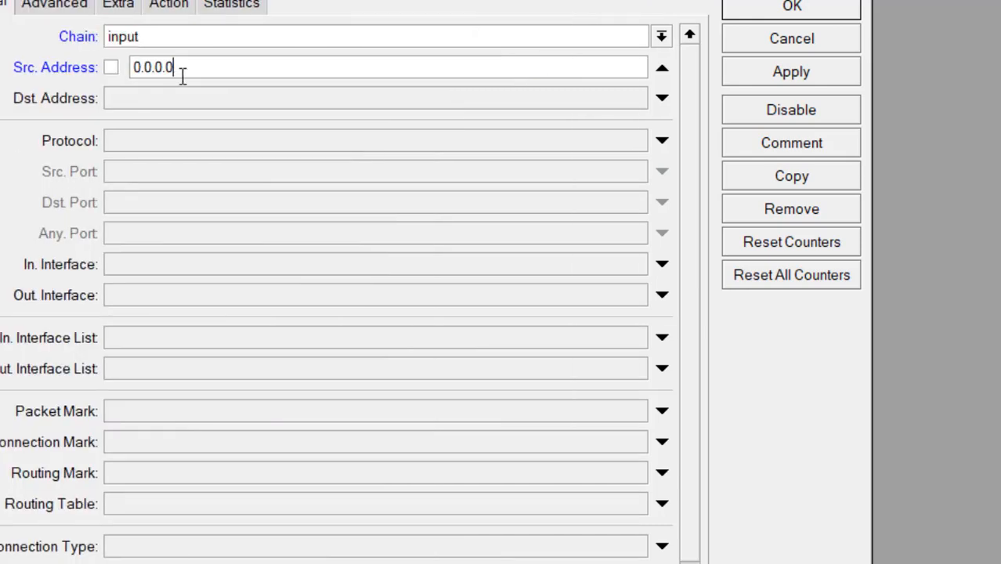
key(BackSpace)
key(BackSpace)
key(BackSpace)
key(BackSpace)
key(BackSpace)
key(BackSpace)
key(BackSpace)
text(192.168.100.2-)
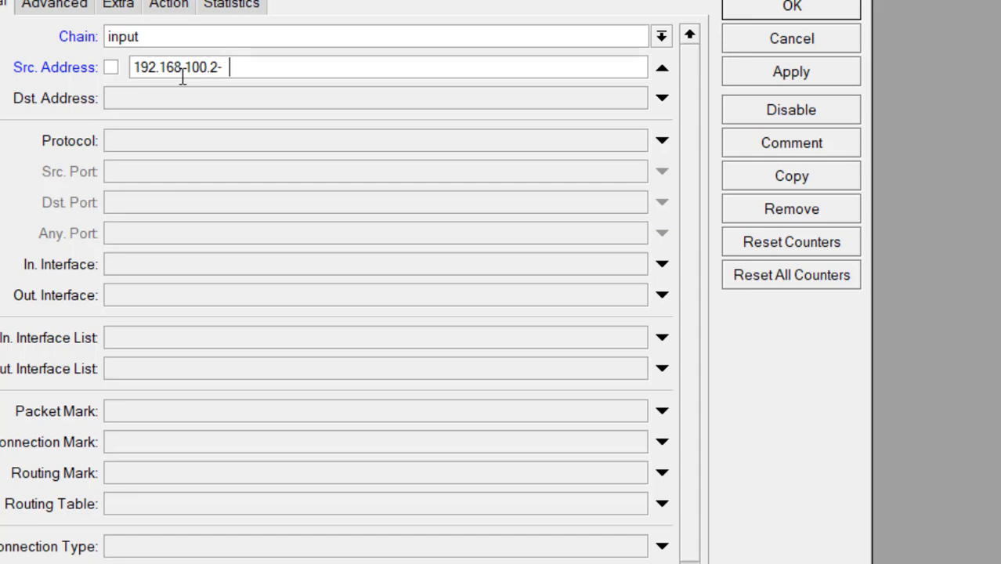
text(192.168.100)
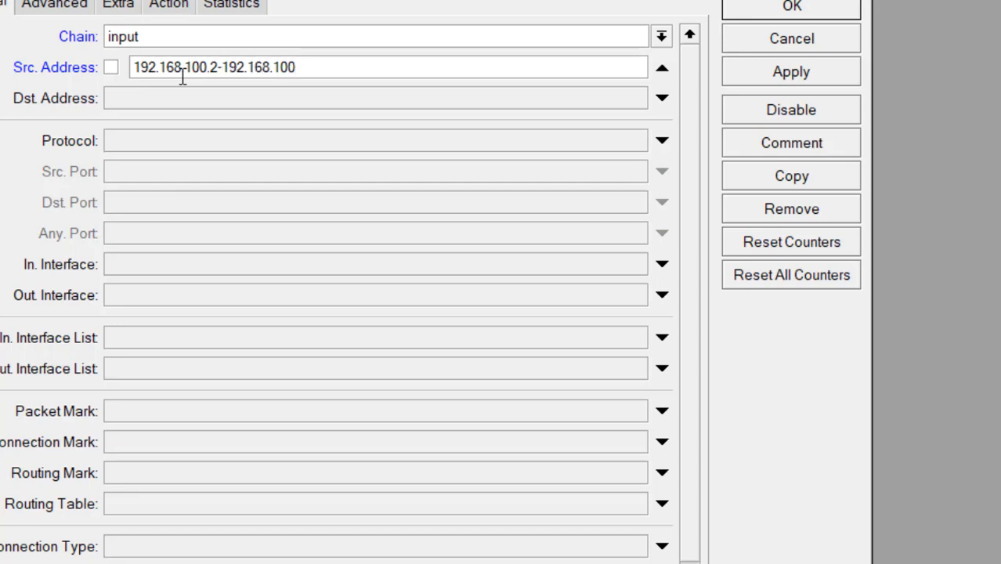
text(.50)
click(352, 97)
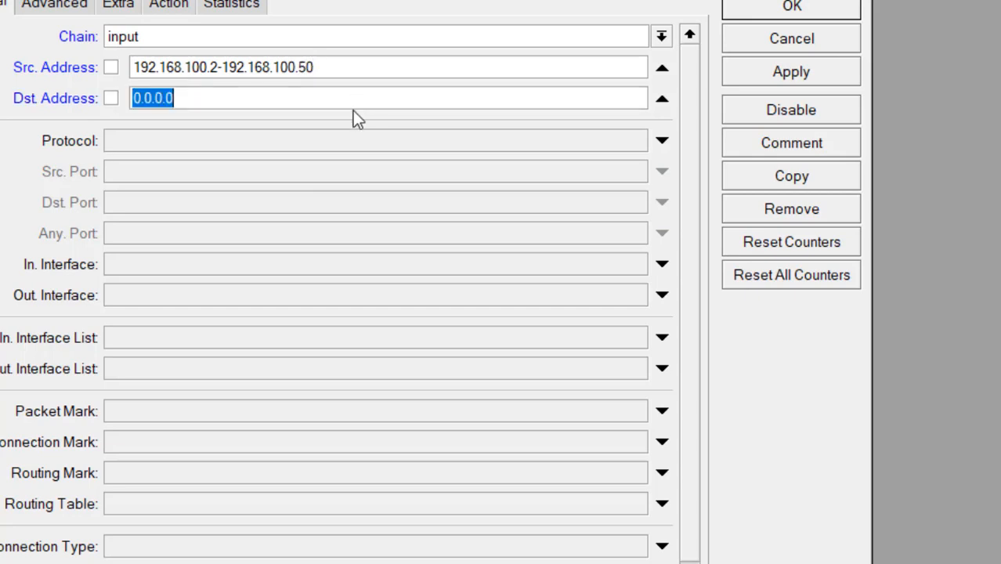
text(19)
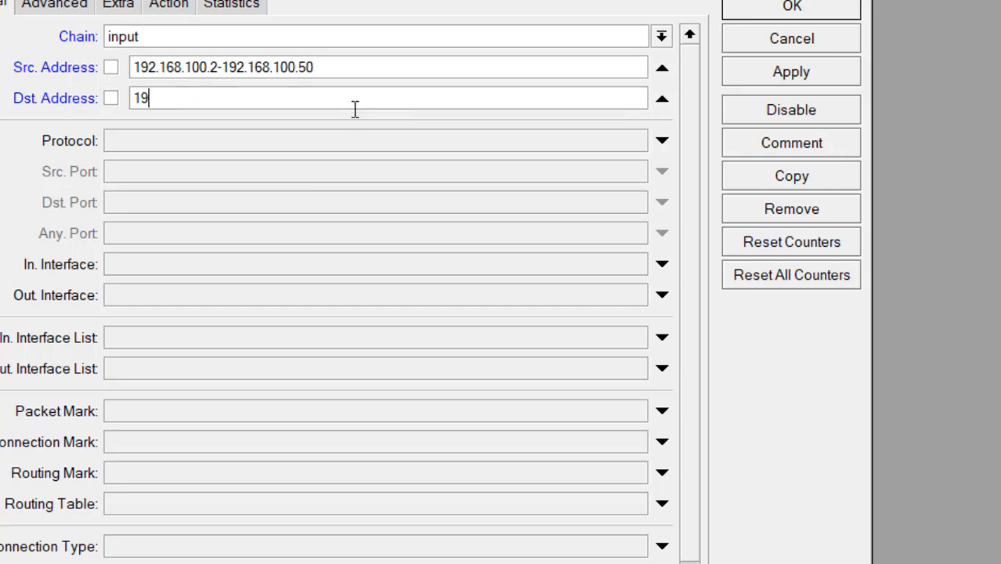
text(2.168.100.1)
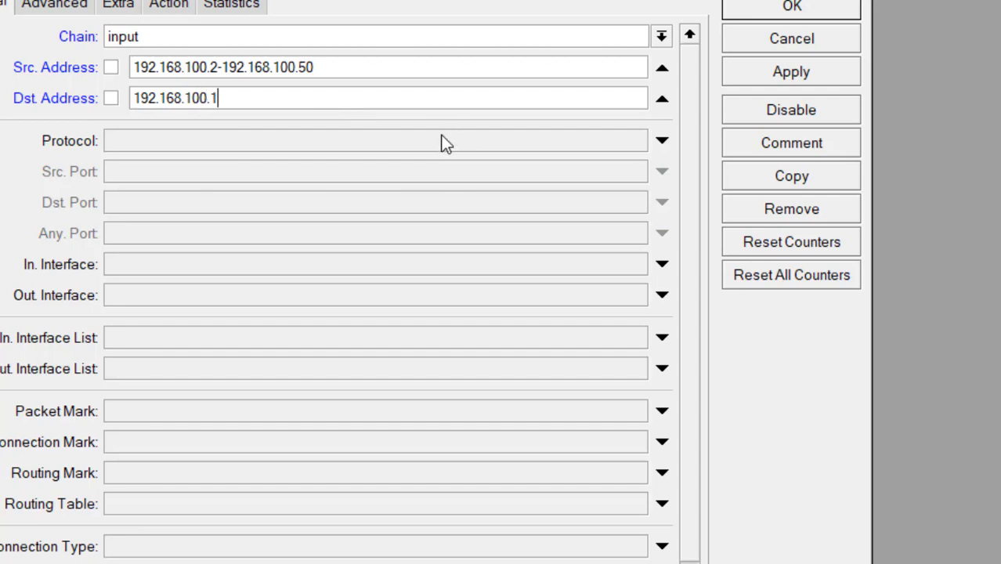
Step: Make the rule match the icmp protocol
click(624, 149)
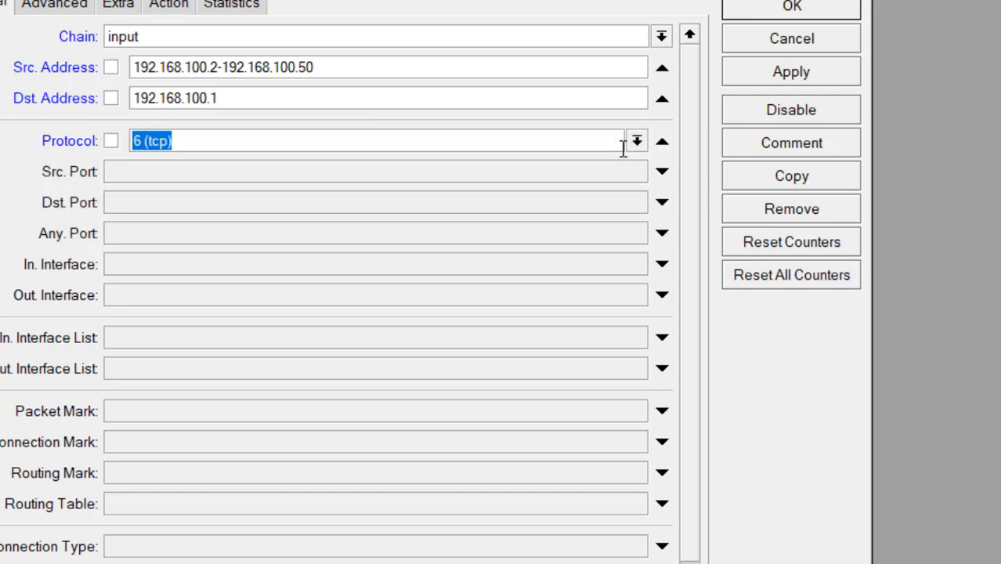
click(638, 143)
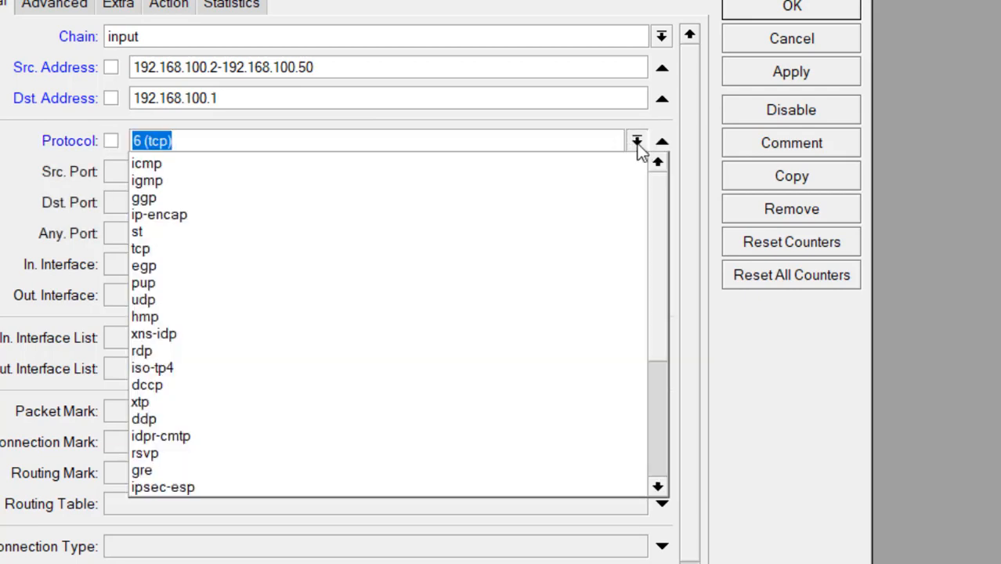
click(561, 162)
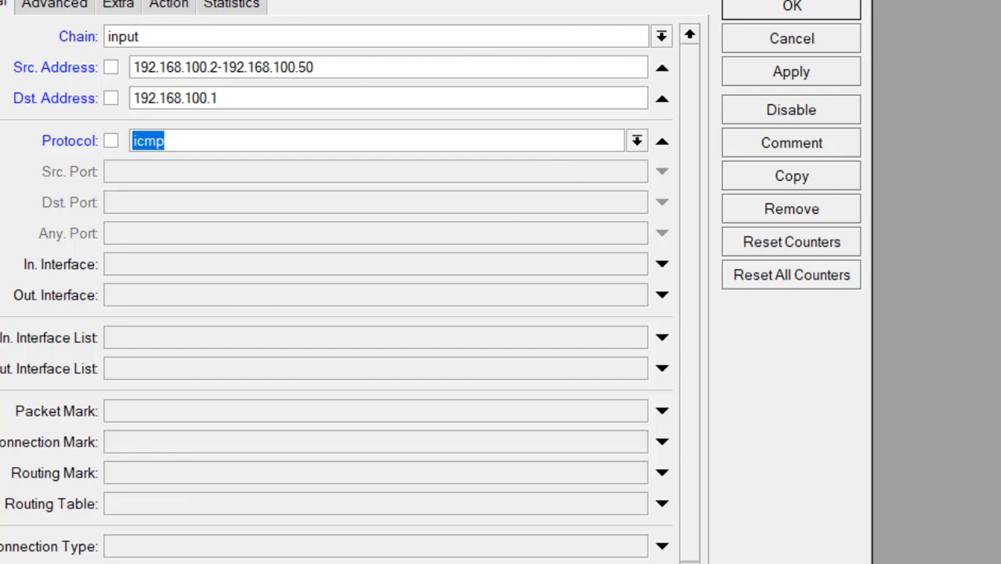
click(174, 6)
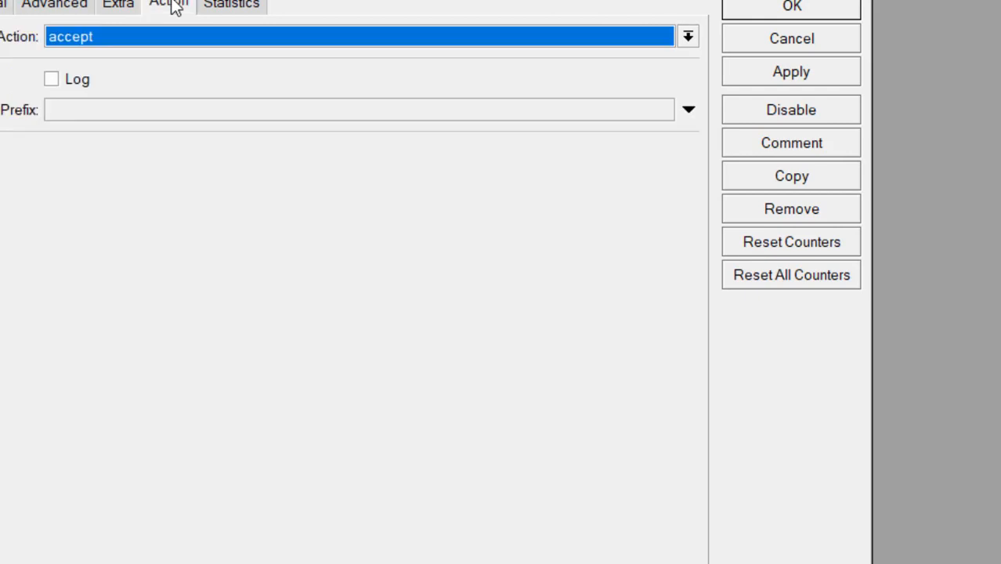
Step: Set the rule's action to drop and comment it 'Blok ping ke router'
click(184, 36)
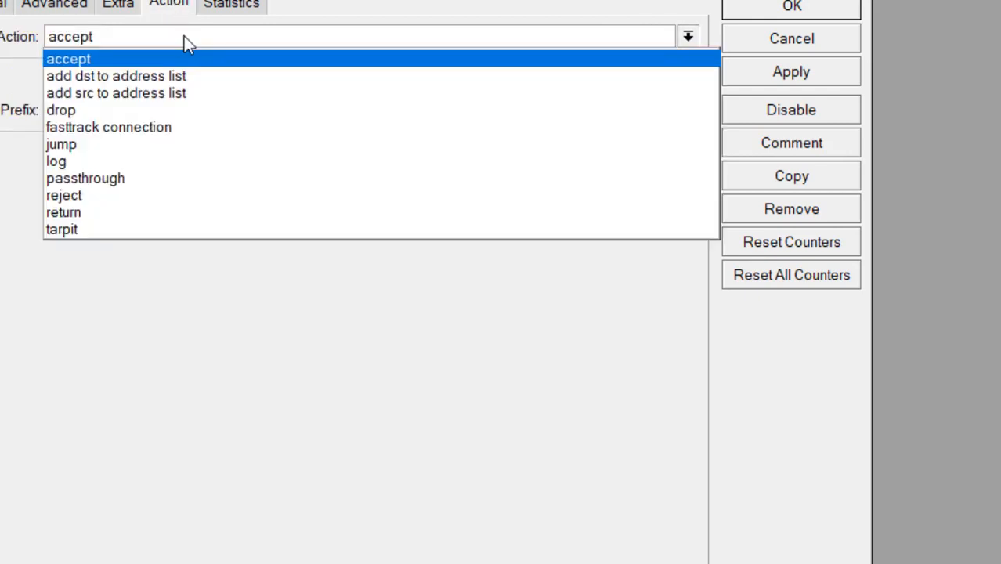
click(131, 111)
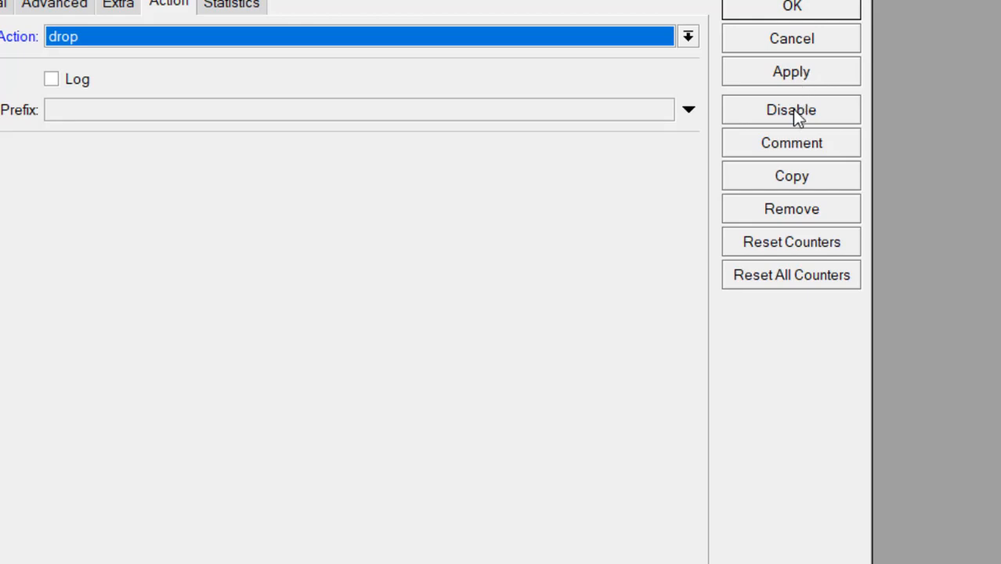
click(782, 142)
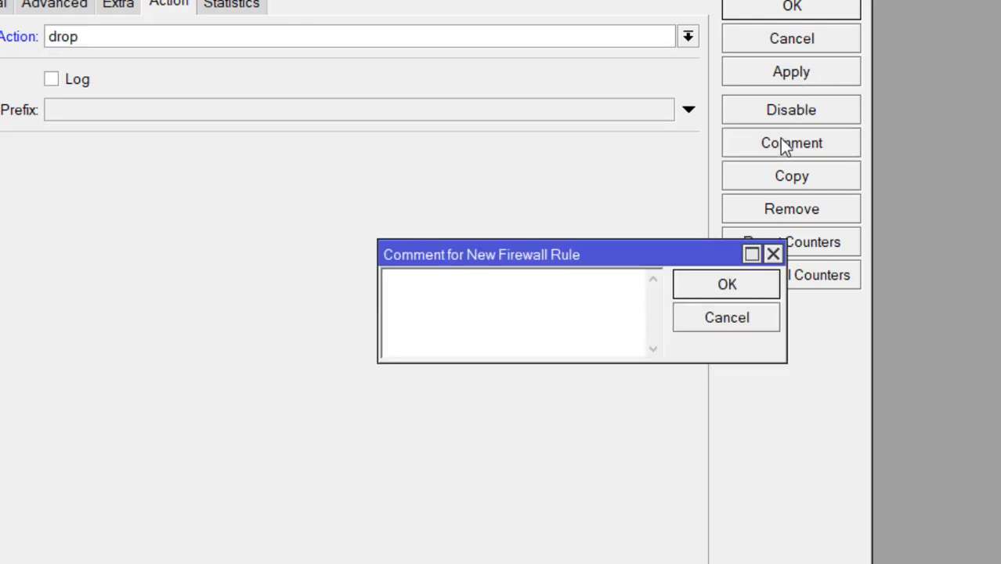
text(Blok ping ke router)
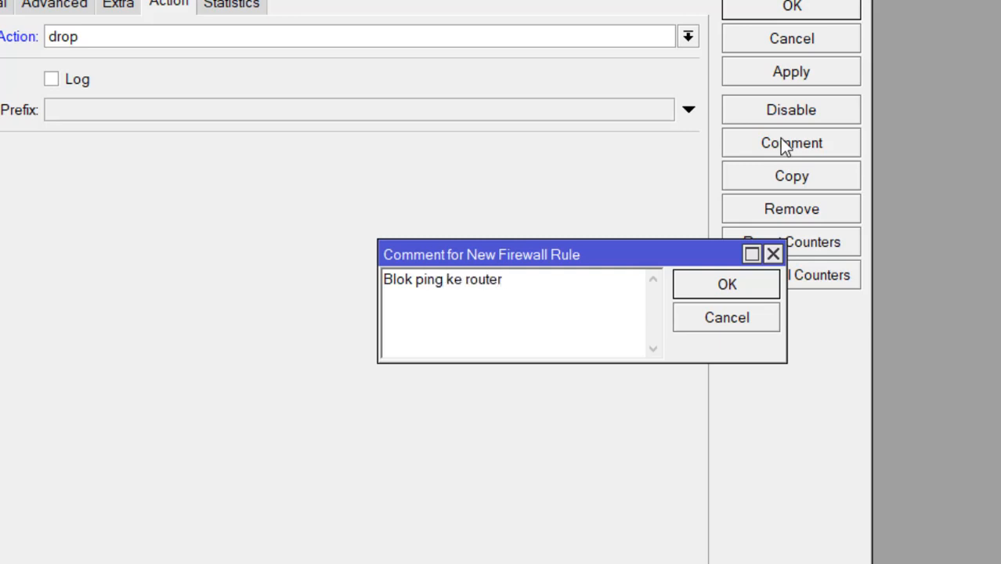
click(735, 280)
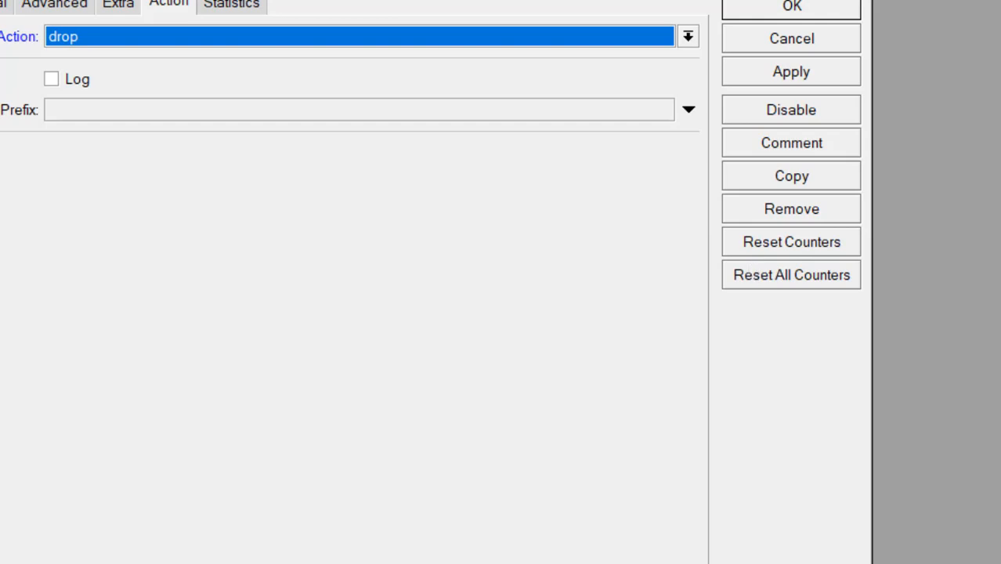
Step: Save the rule and view it in the firewall filter rules list
click(746, 69)
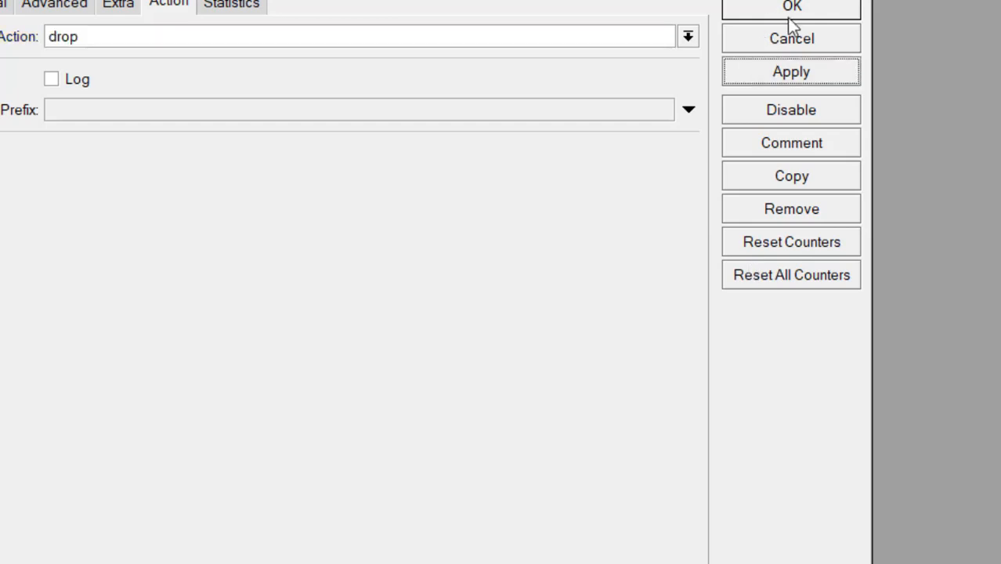
click(818, 6)
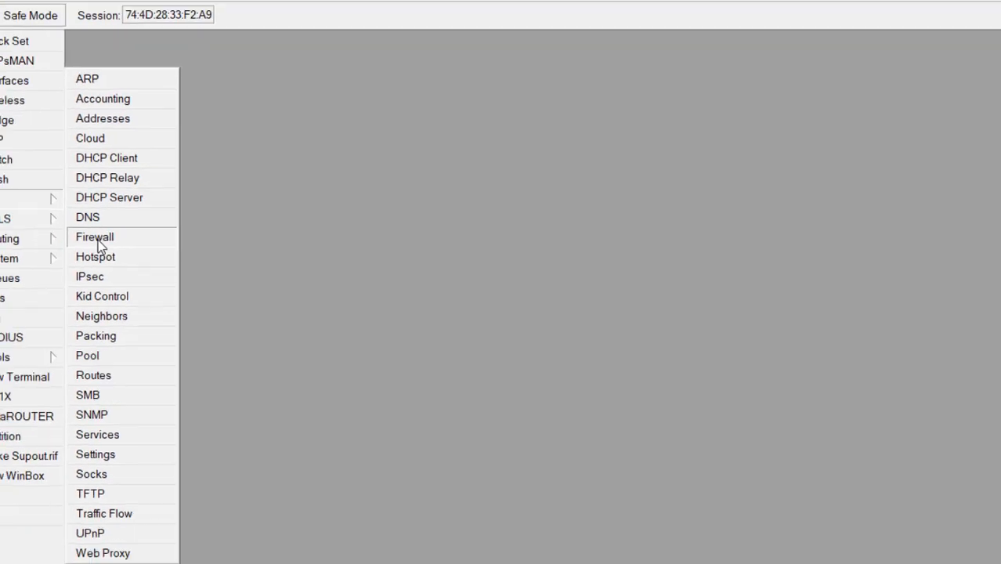
click(97, 243)
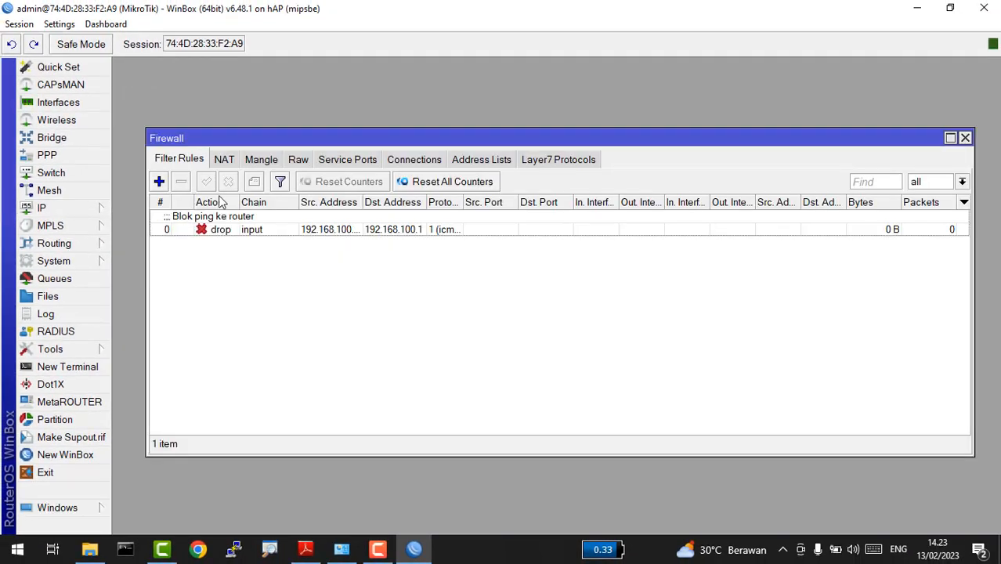
Step: Add a new input-chain rule from 192.168.100.51-192.168.100.100 to destination 192.168.200.0/24
click(159, 181)
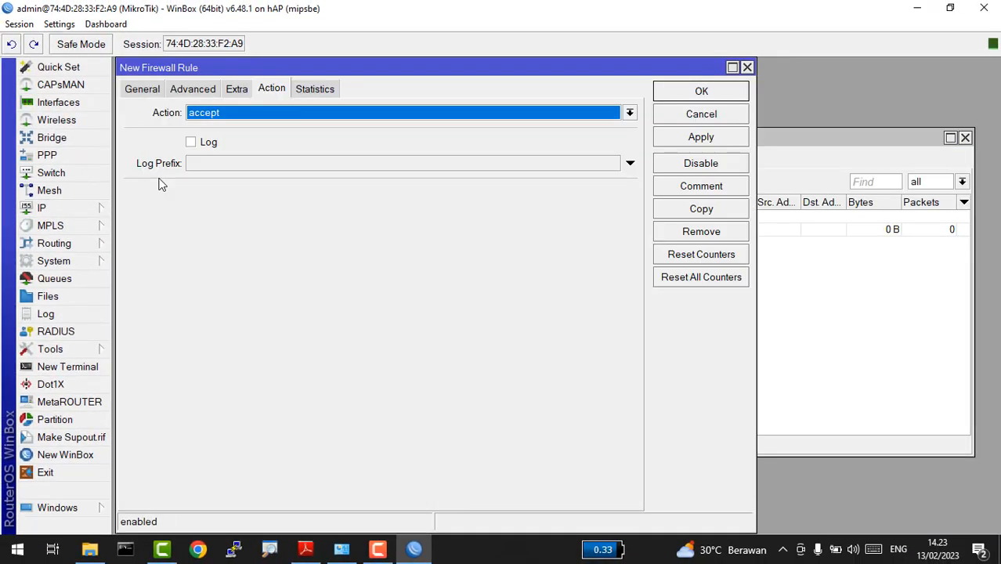
click(156, 92)
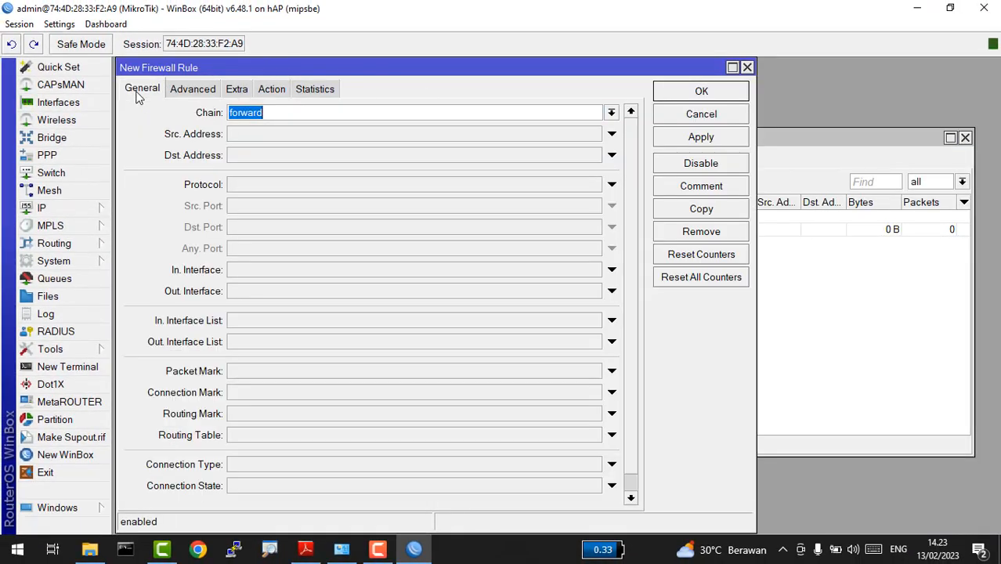
click(613, 114)
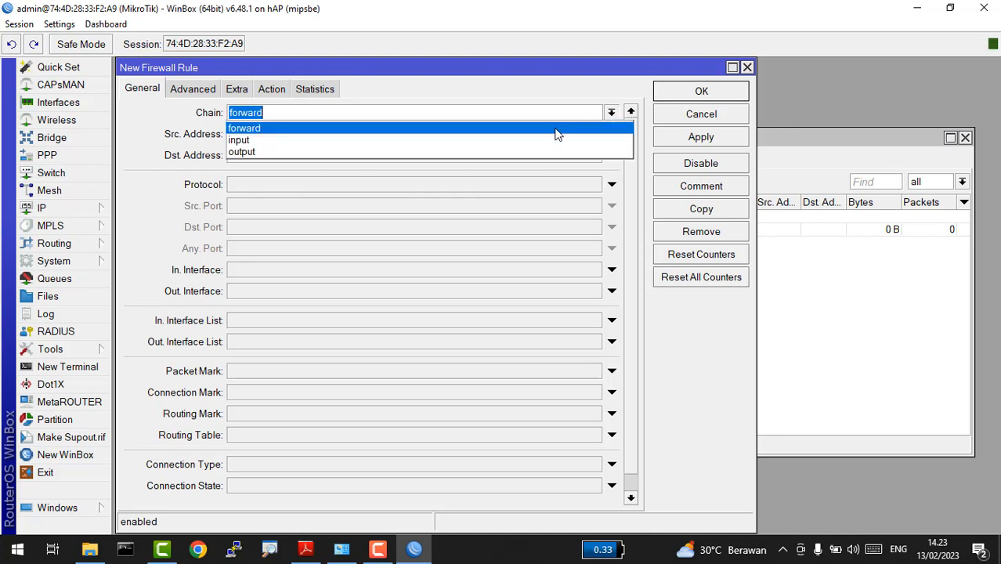
click(546, 141)
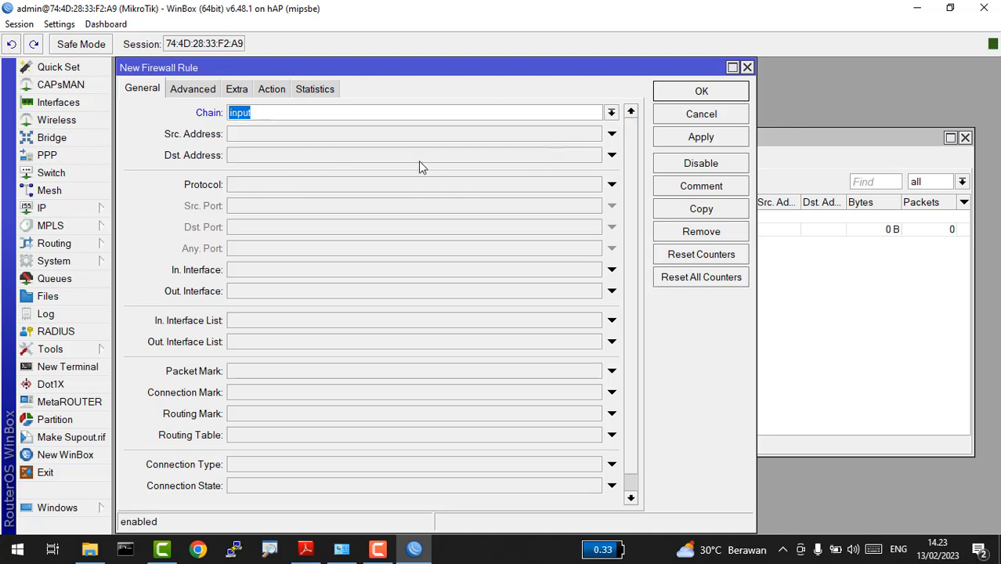
click(457, 133)
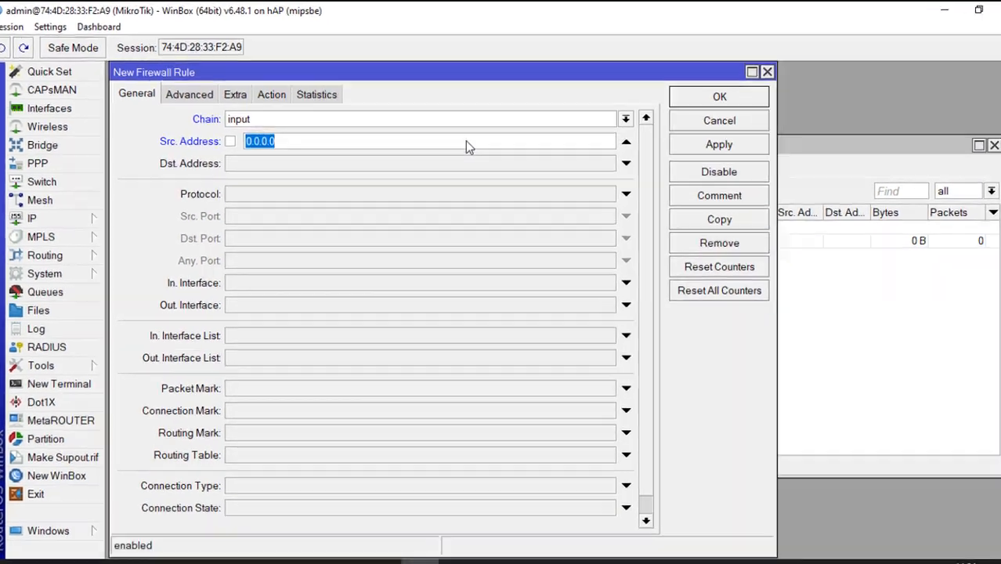
text(1921.)
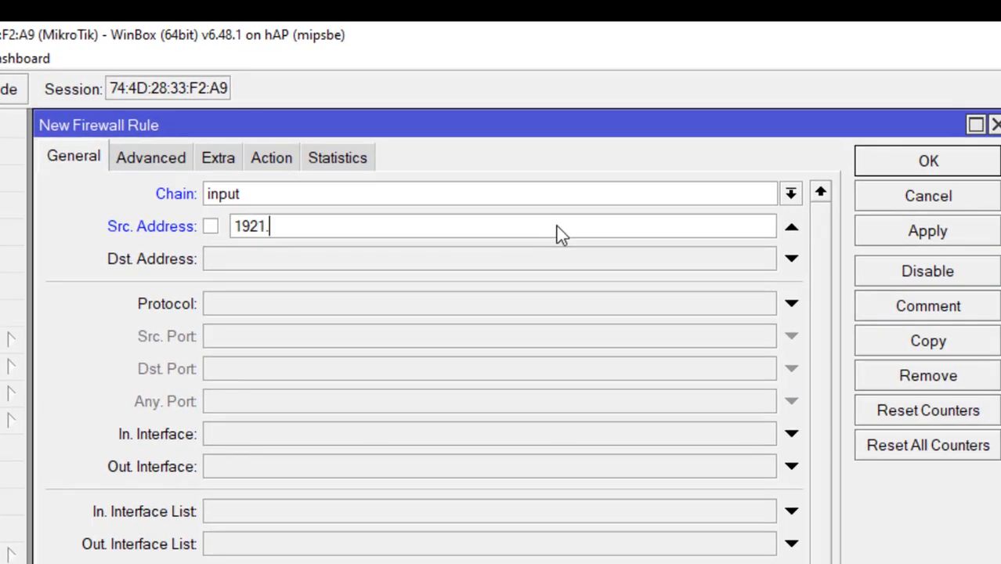
key(BackSpace)
text(.168.100.)
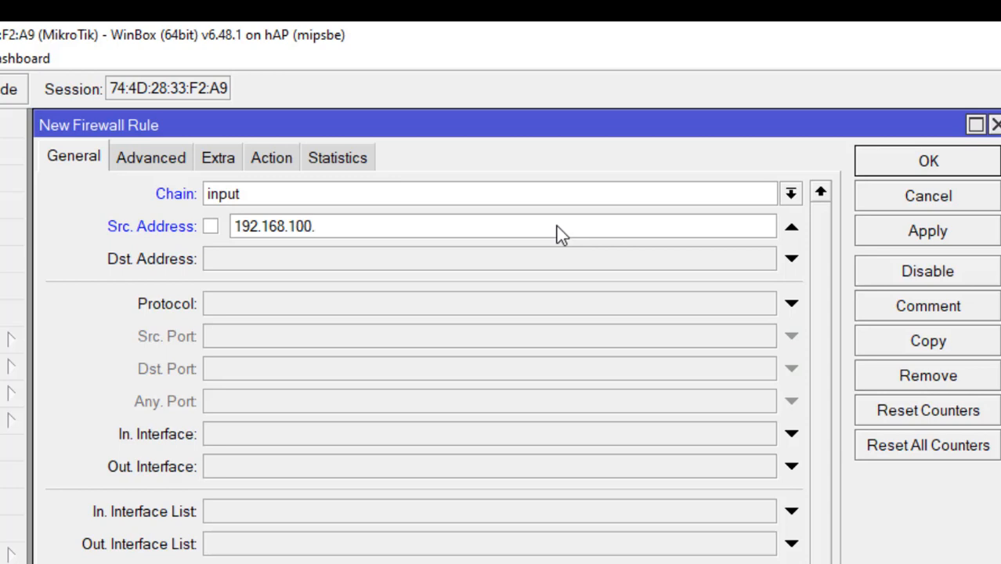
text(51-)
text(192.16)
text(8.100)
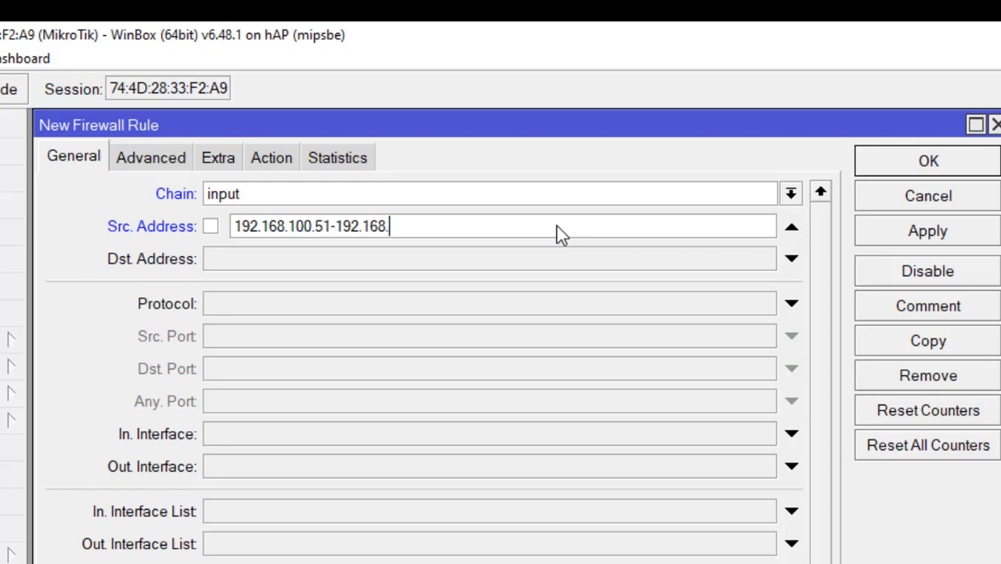
text(.100)
click(651, 254)
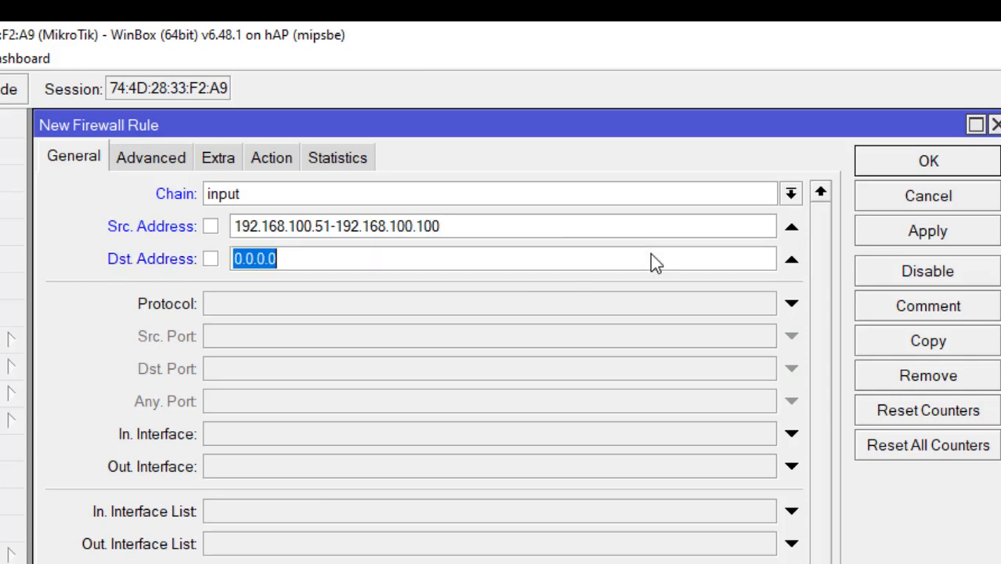
text(192.)
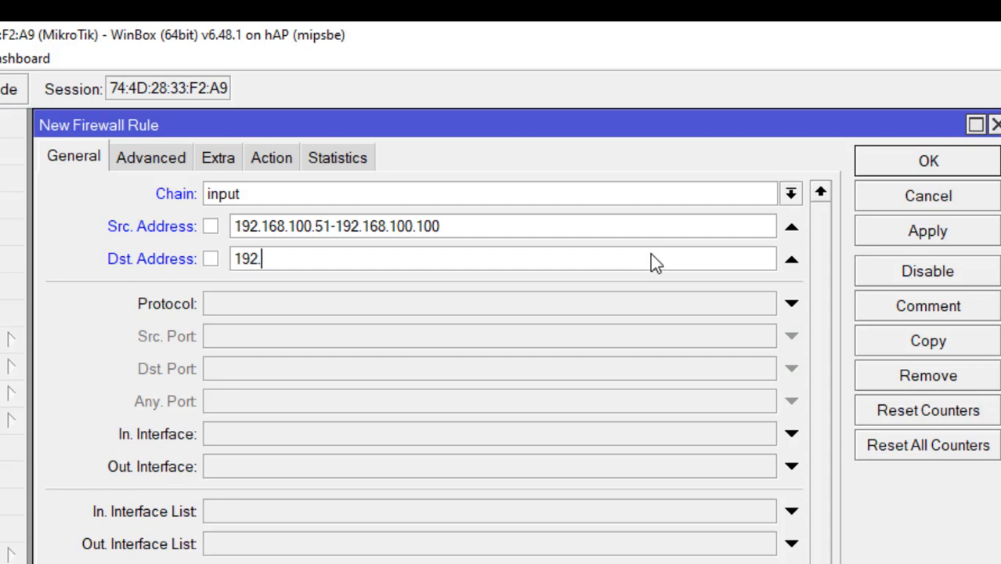
text(168.200)
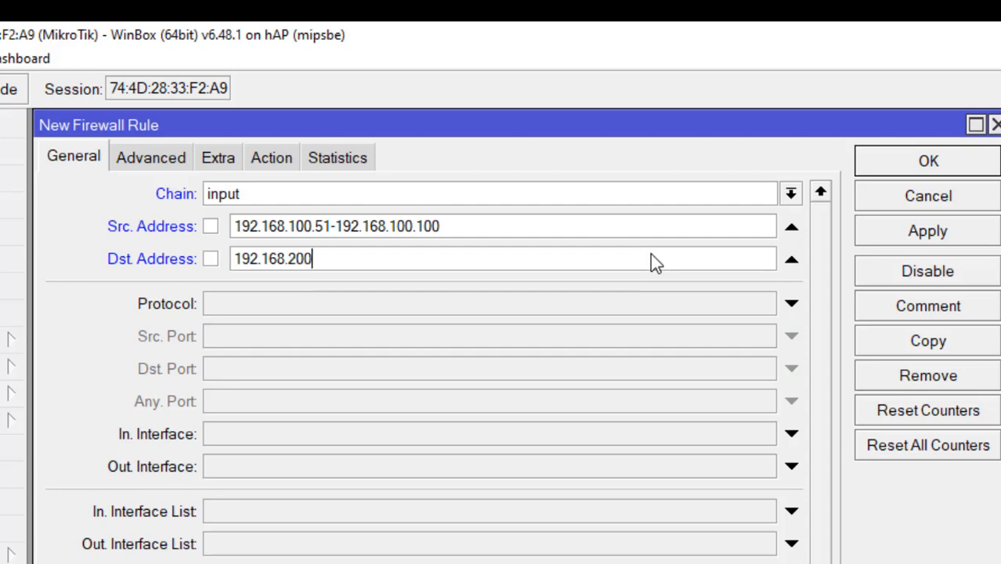
text(.0/24)
Step: Match icmp, set action drop, comment 'Blok ping ke client wireless', and save the rule
click(749, 310)
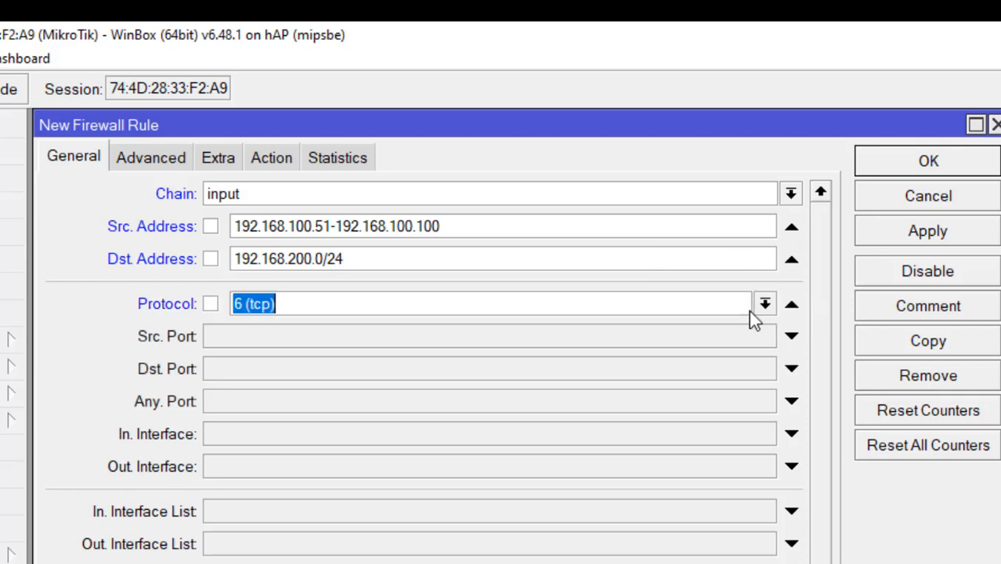
click(766, 305)
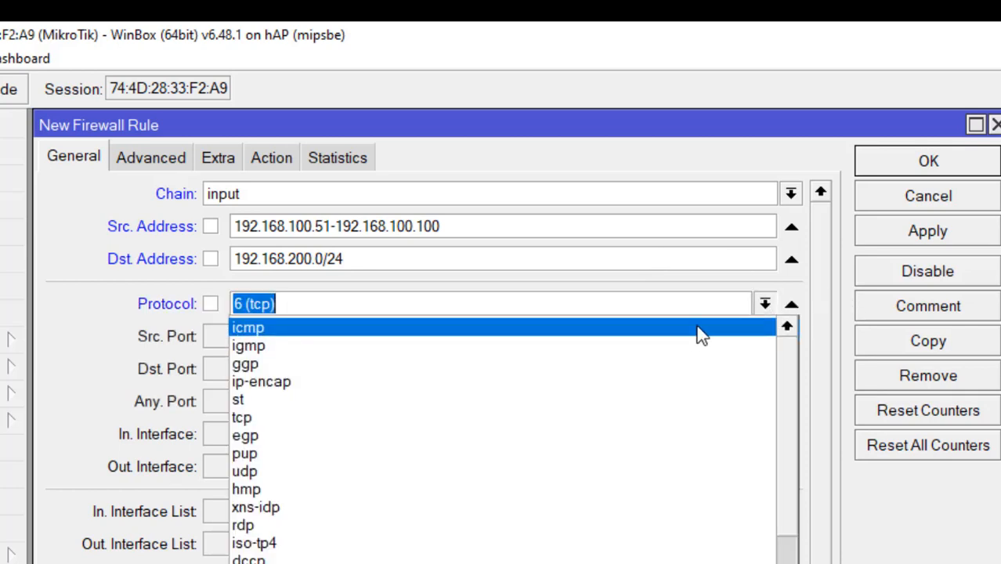
click(697, 327)
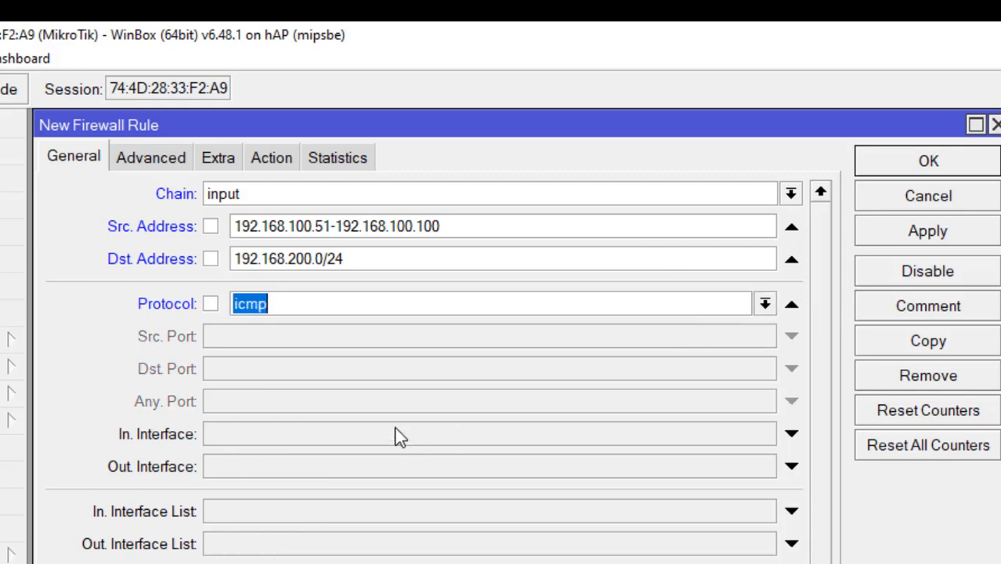
click(269, 157)
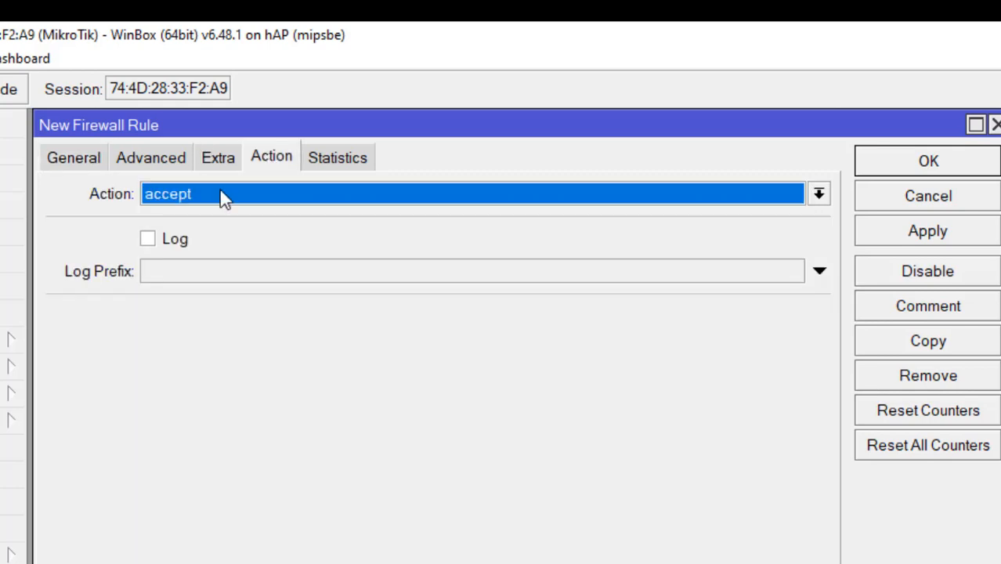
click(222, 197)
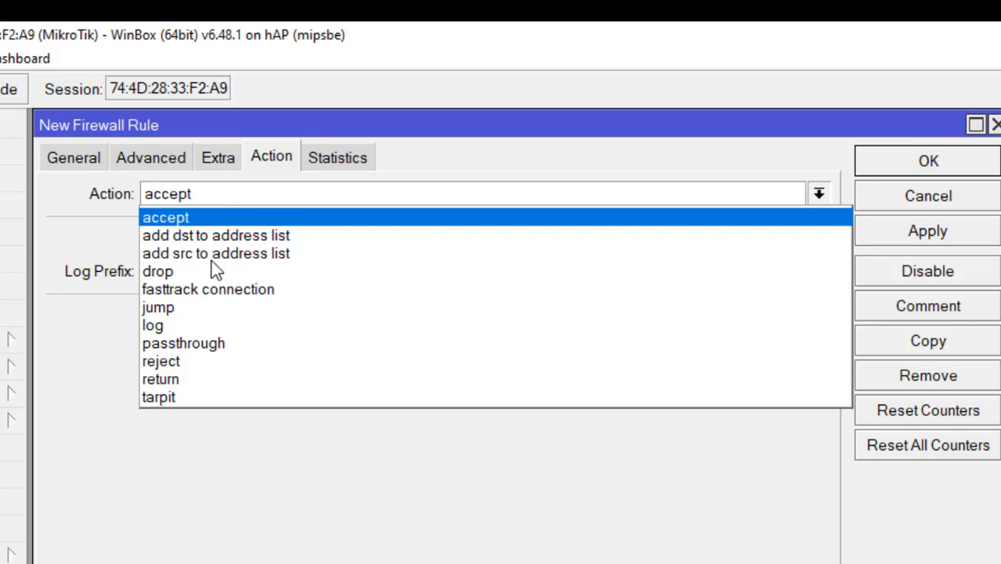
click(230, 274)
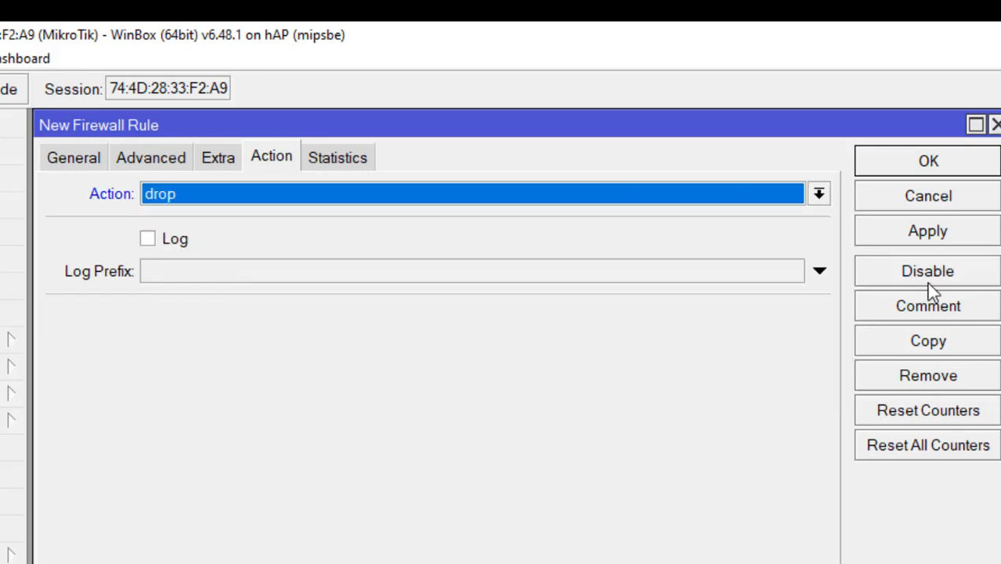
click(919, 309)
text(B)
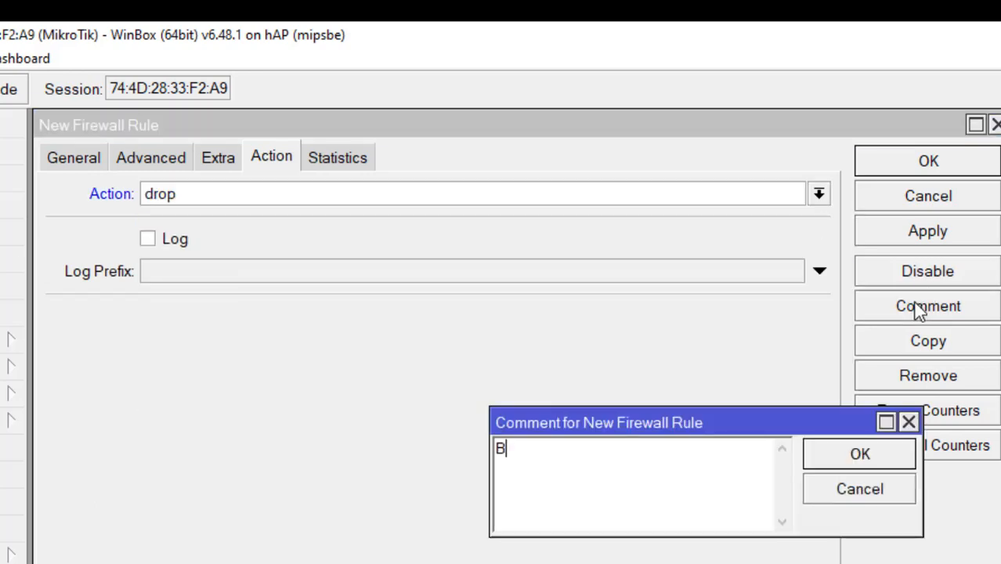
text(lok ping ke)
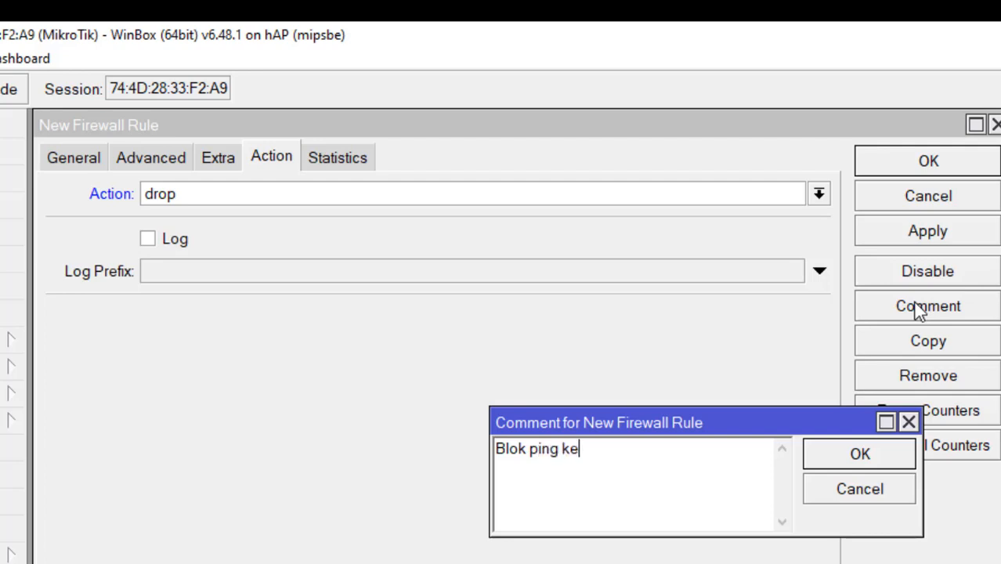
text( client wire)
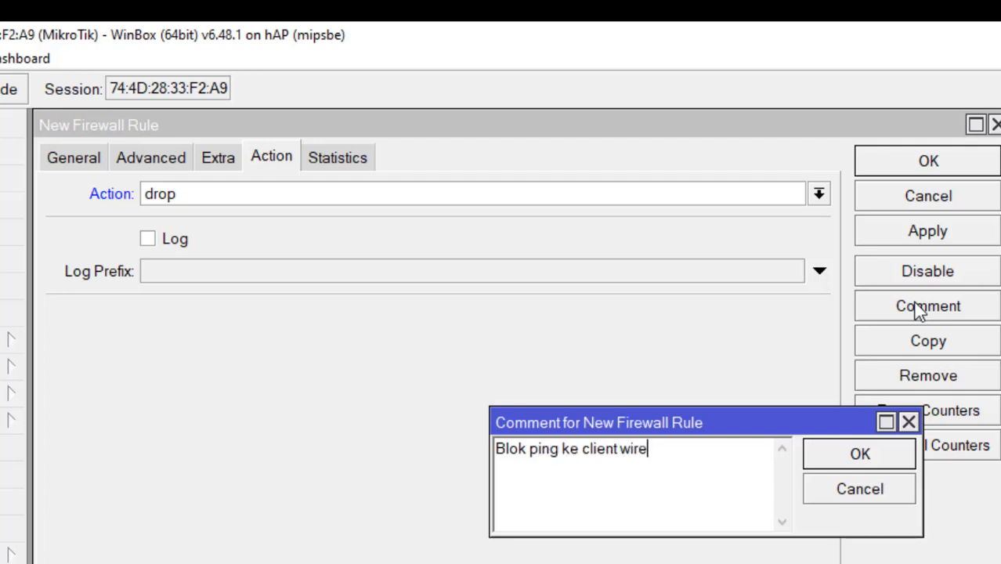
text(less)
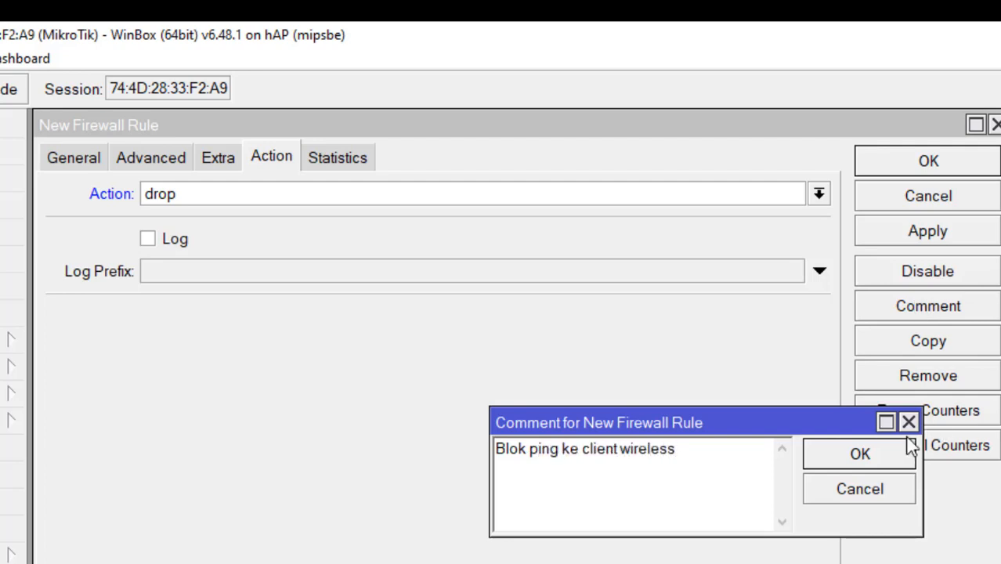
click(860, 454)
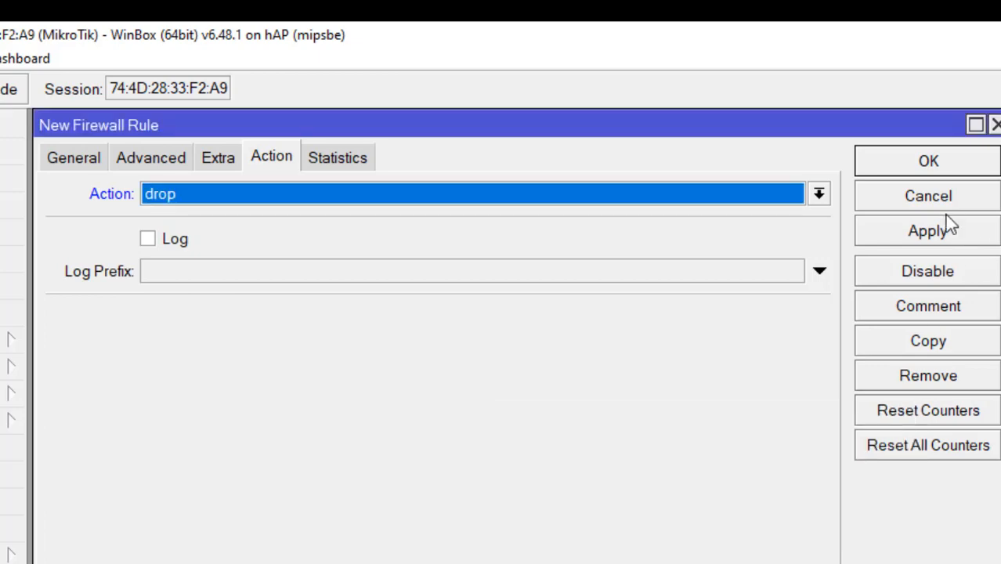
click(916, 233)
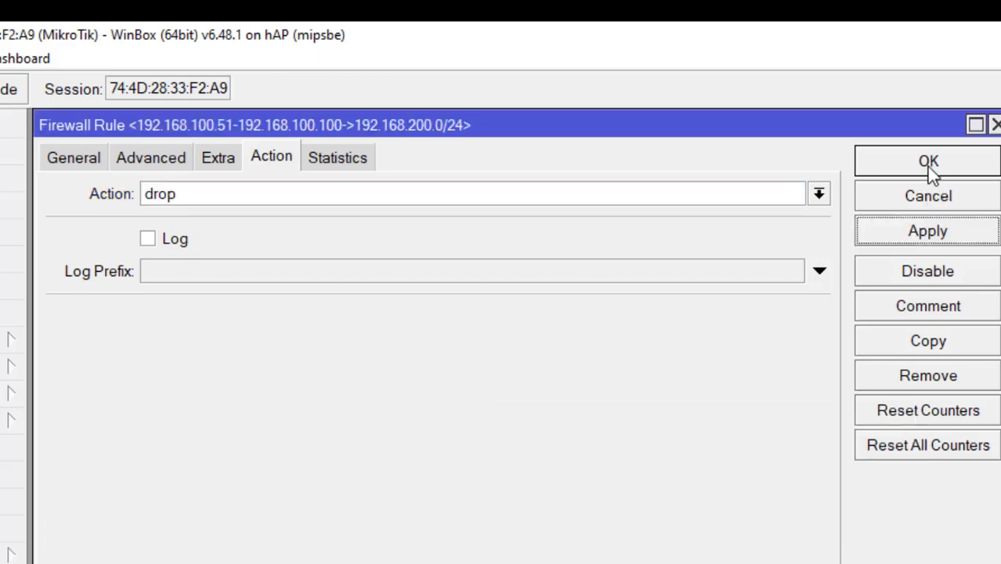
click(929, 168)
key(alt+Tab)
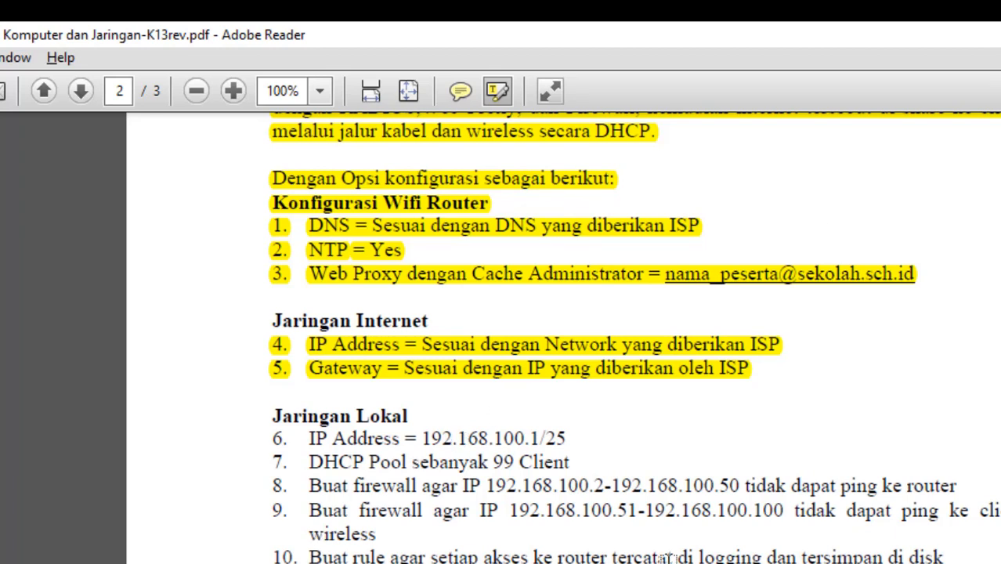
key(alt+Tab)
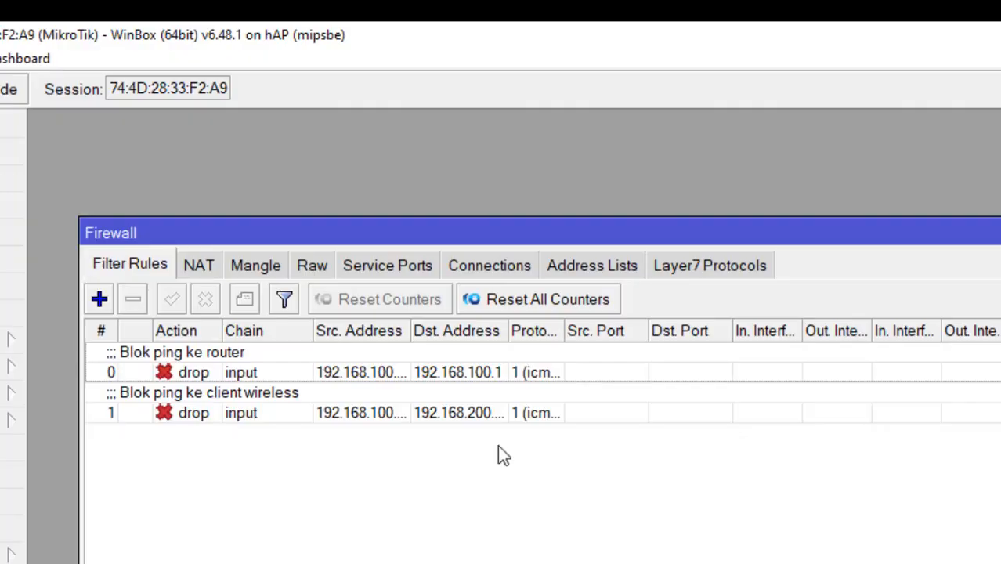
Step: Create a new firewall filter rule on the input chain
click(93, 302)
click(82, 159)
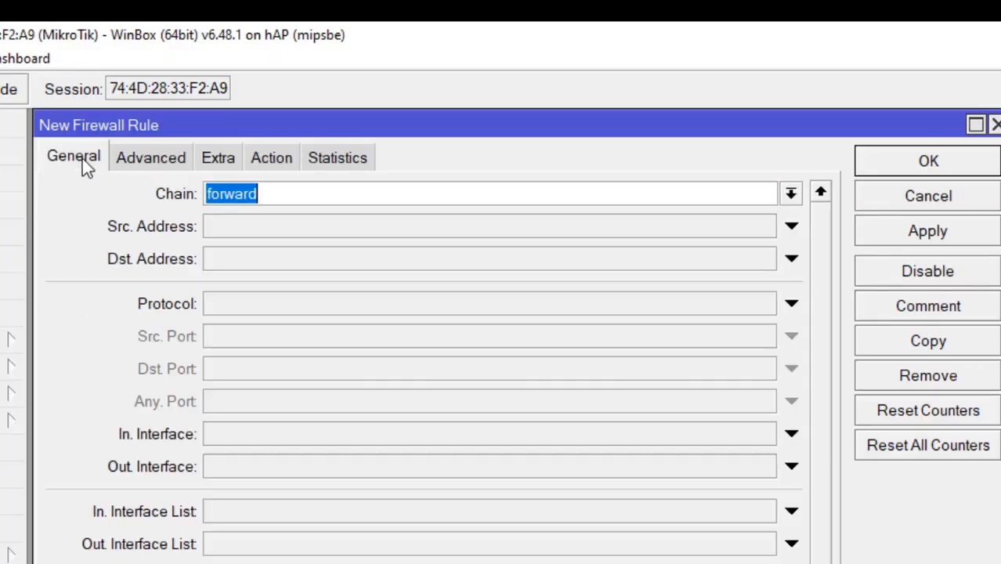
click(791, 193)
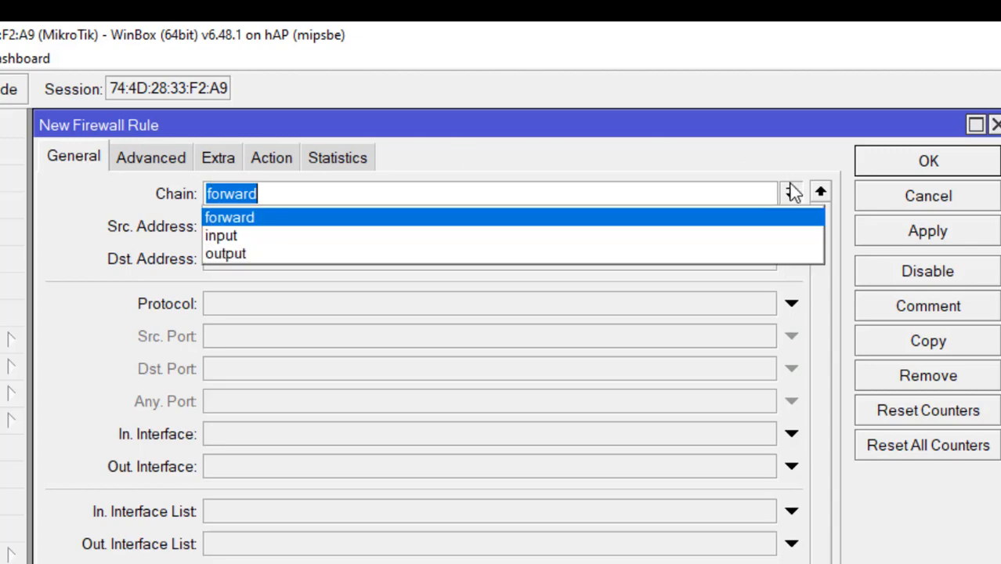
click(699, 244)
key(alt+Tab)
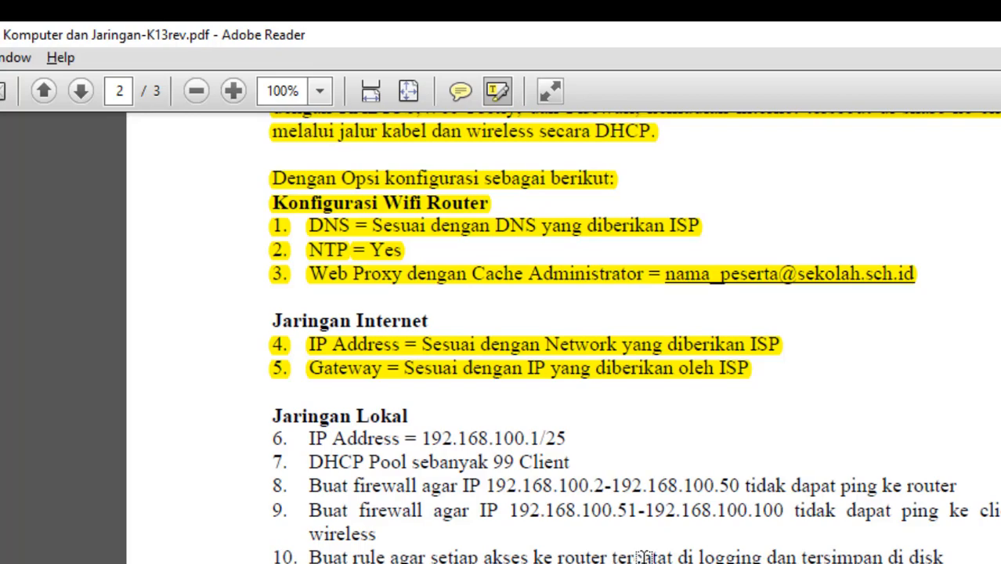
key(alt+Tab)
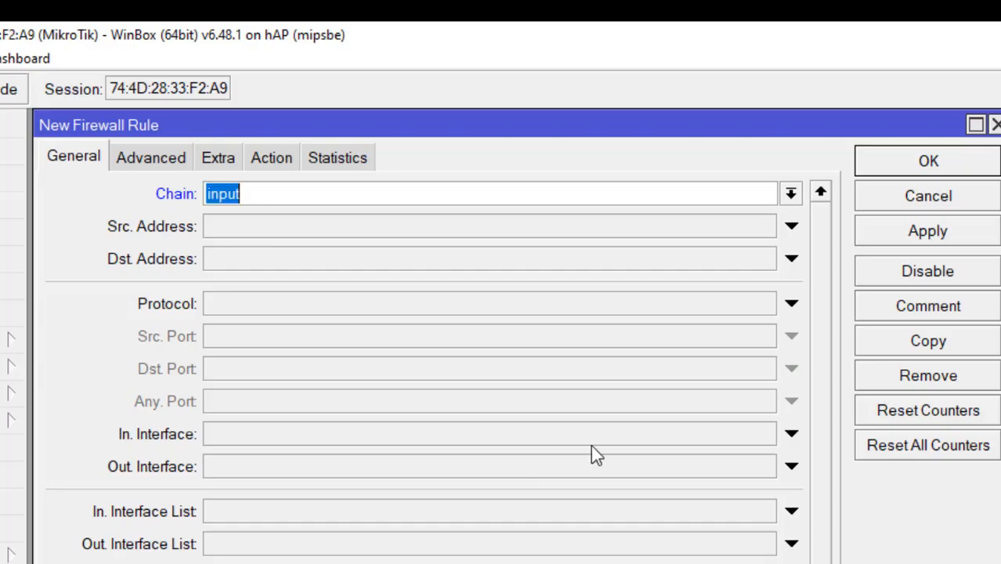
Step: Set the rule's action to log with prefix 'Akses ke router' and save it
click(271, 159)
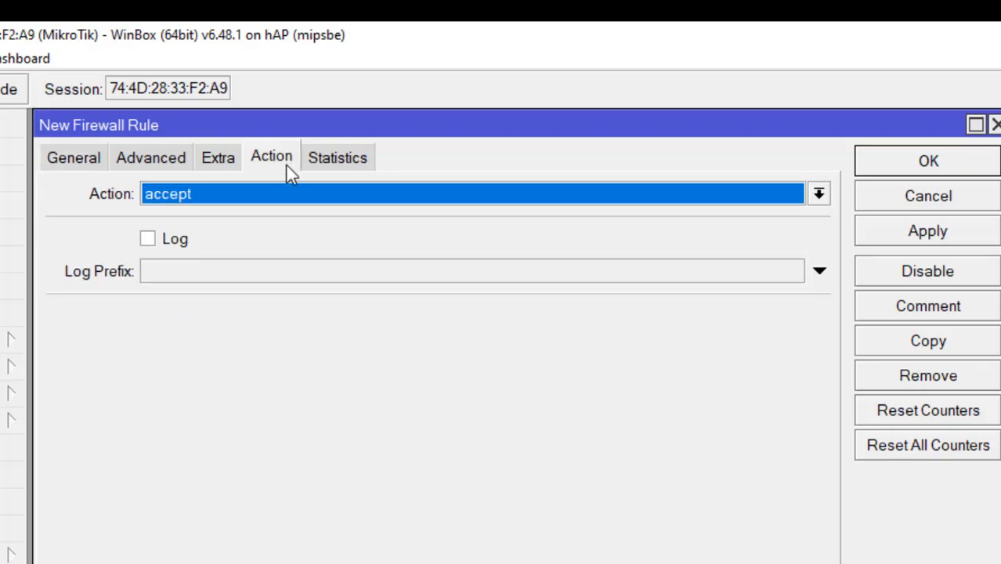
click(290, 195)
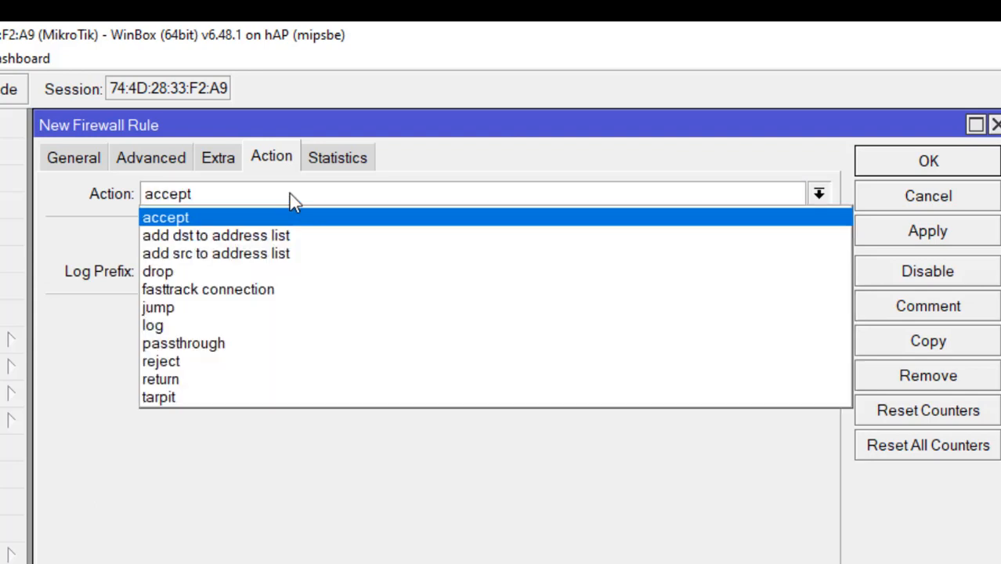
click(170, 324)
click(152, 238)
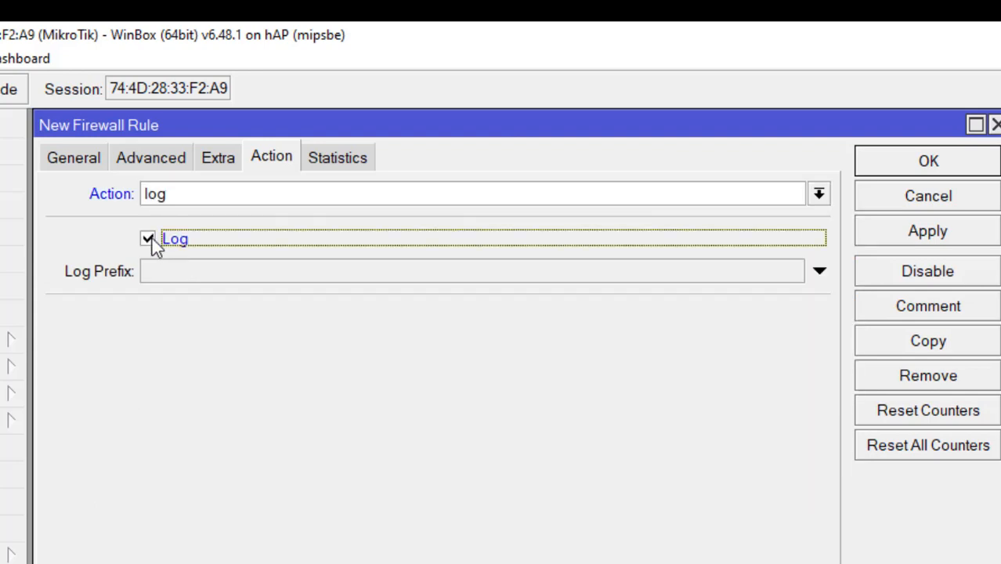
click(184, 271)
text(A)
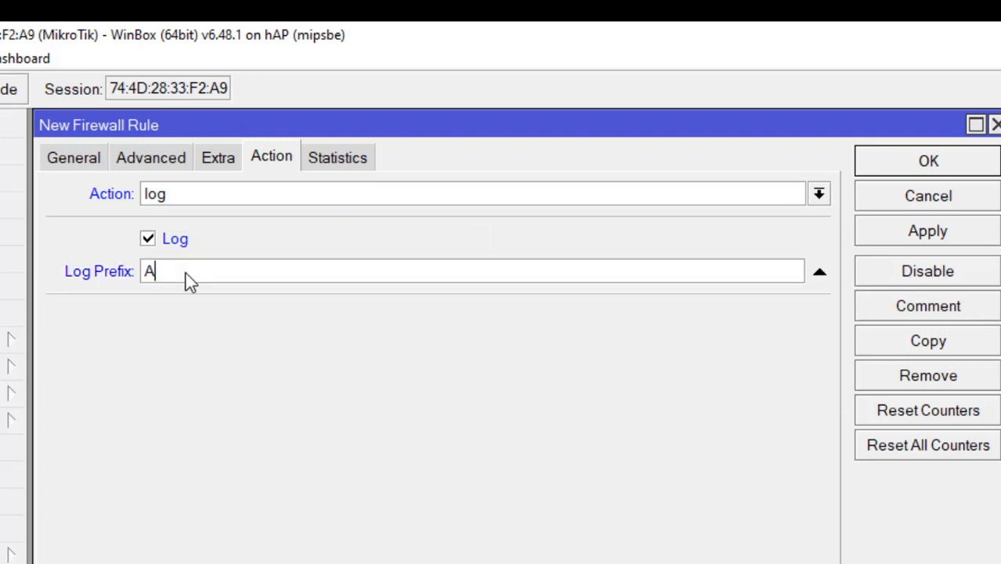
text(kses ke router)
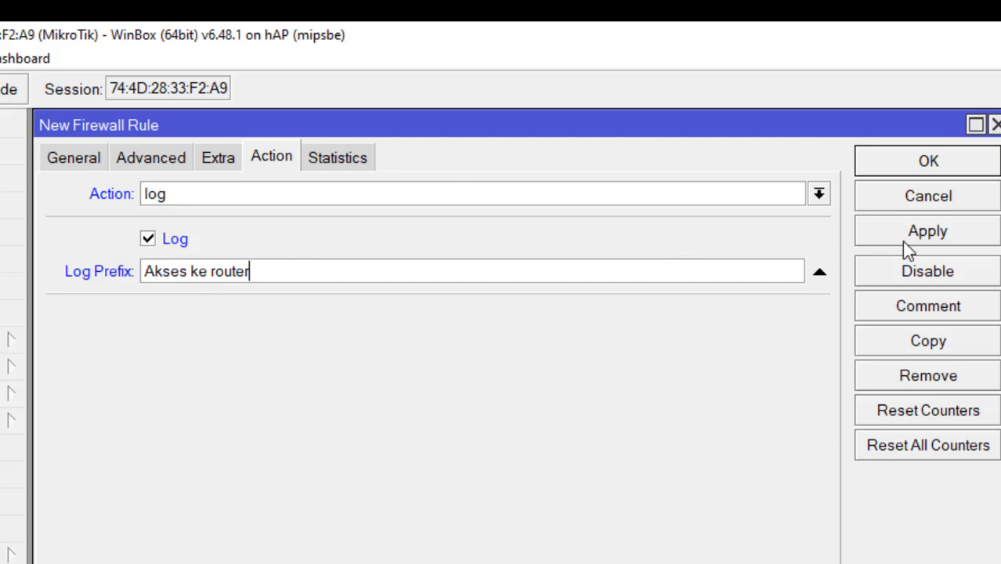
click(923, 239)
click(942, 165)
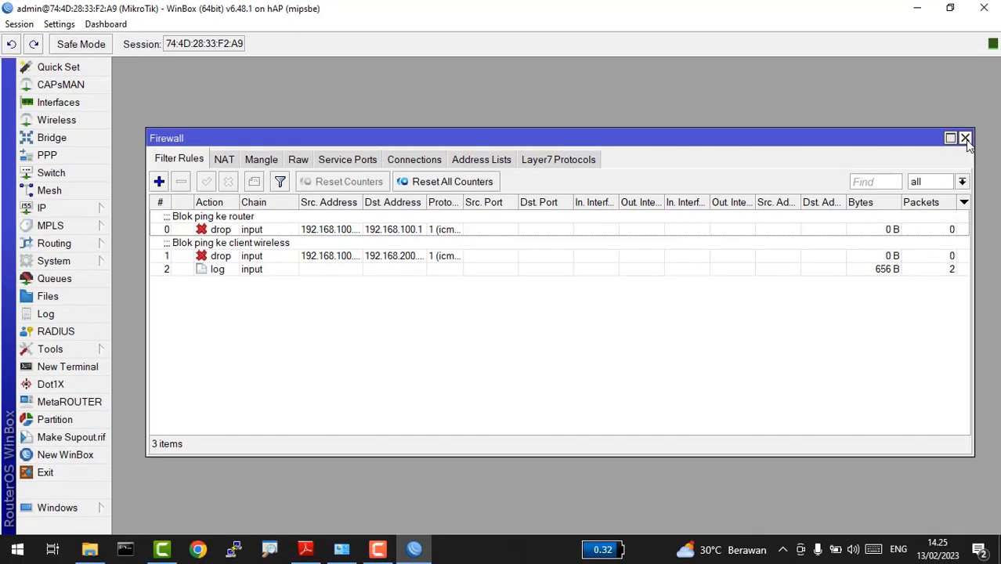
Step: Close the Firewall window, check the 'Akses ke router' entries in the Log, then close it
click(997, 151)
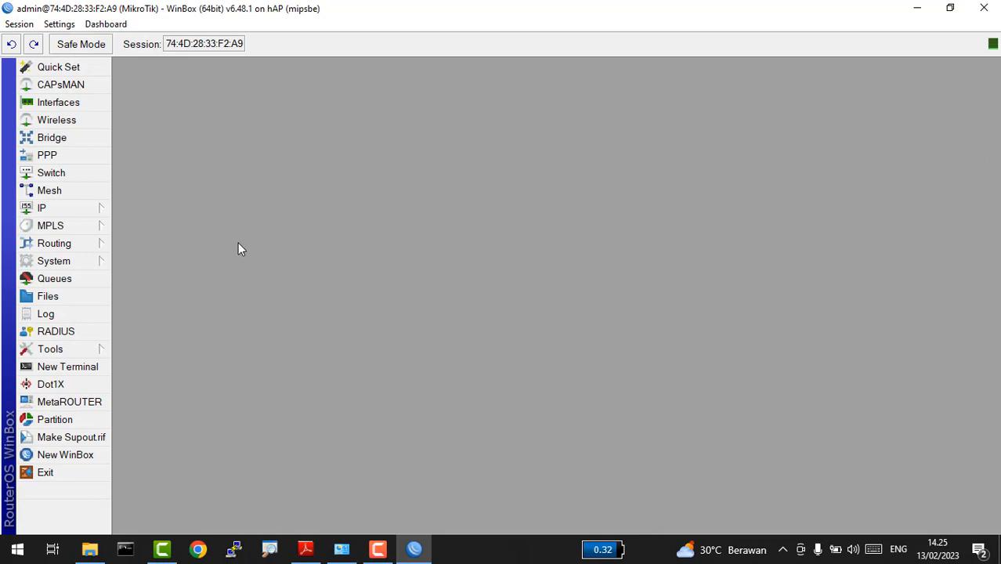
click(89, 314)
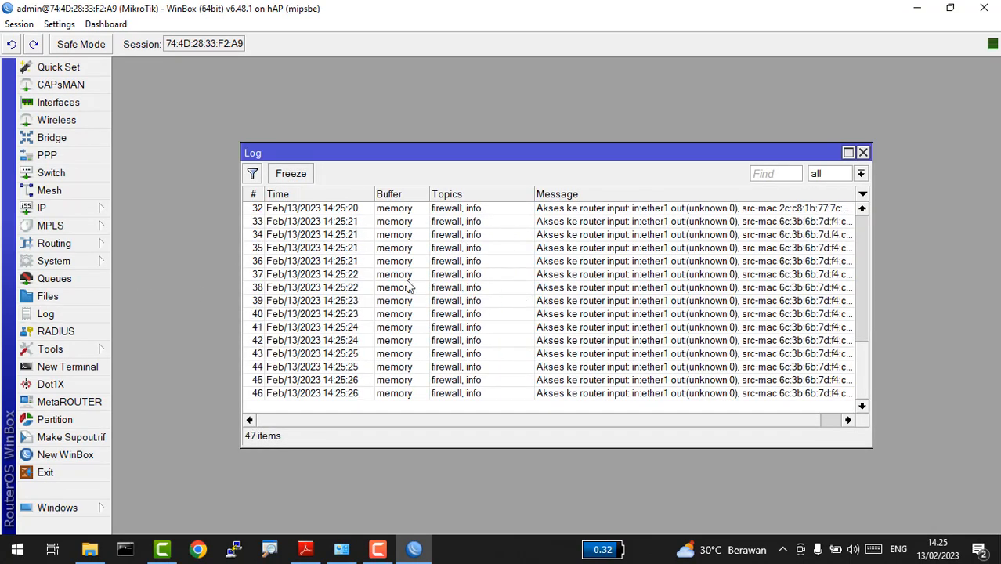
click(406, 277)
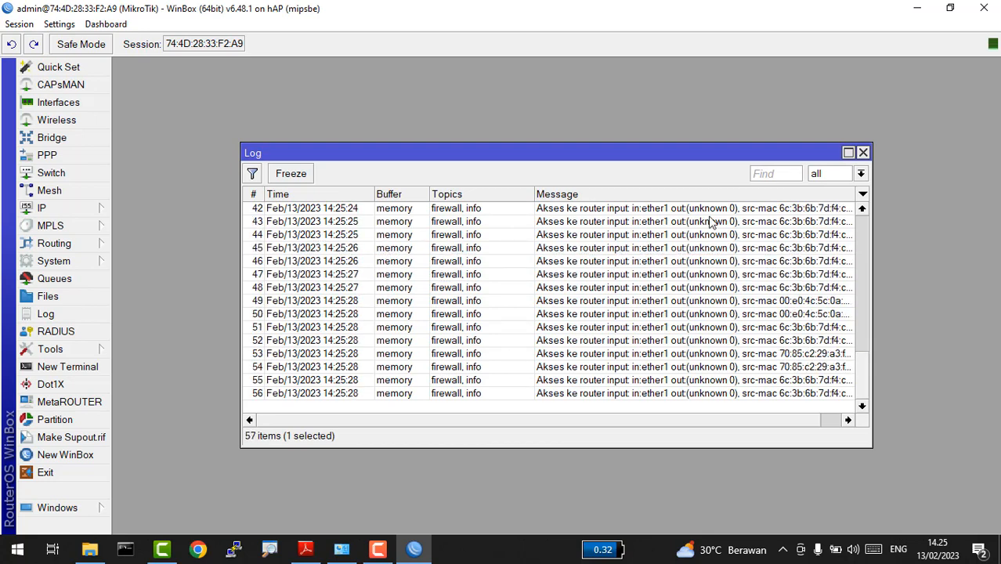
click(862, 153)
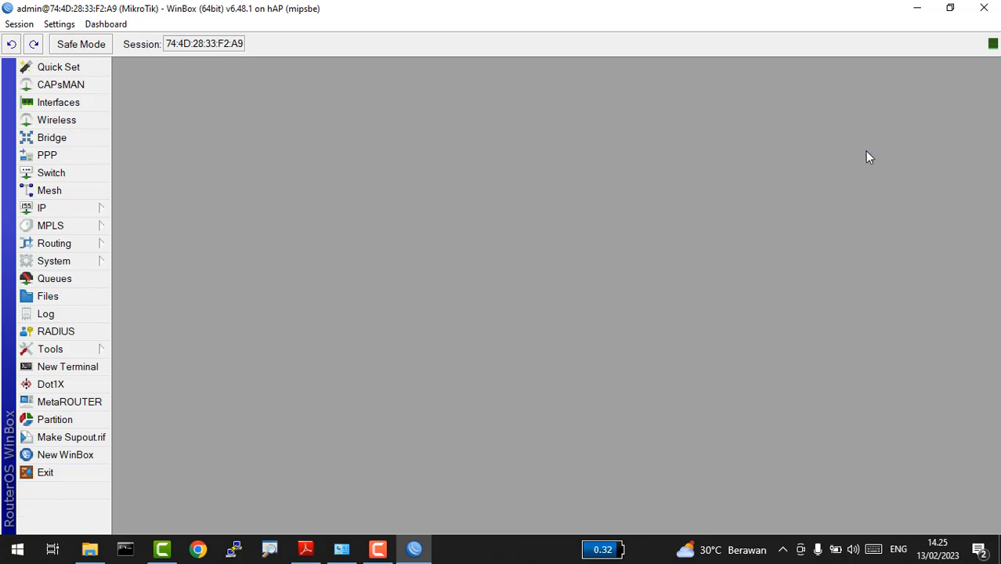
click(84, 265)
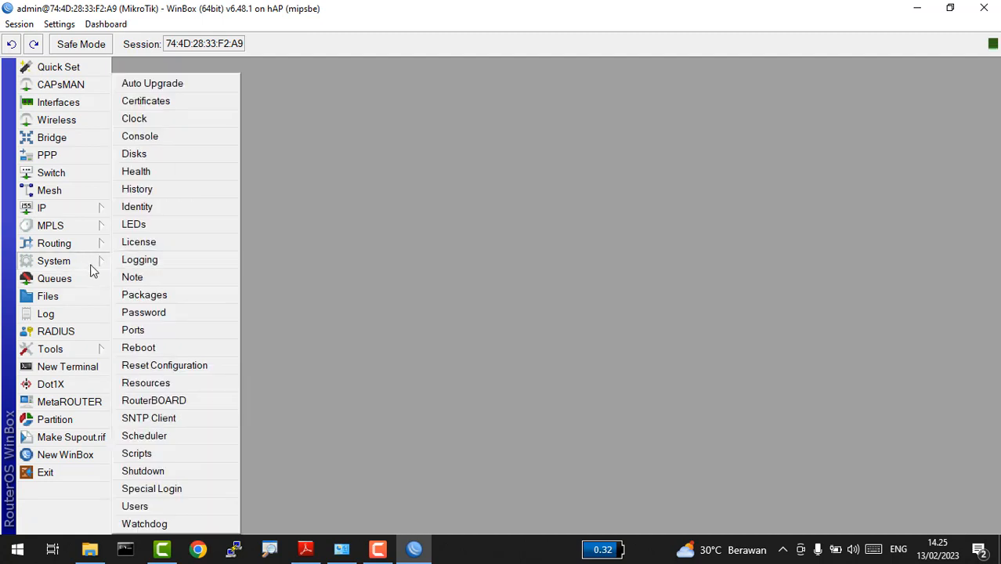
Step: In System > Logging, send critical and error messages to disk
click(133, 261)
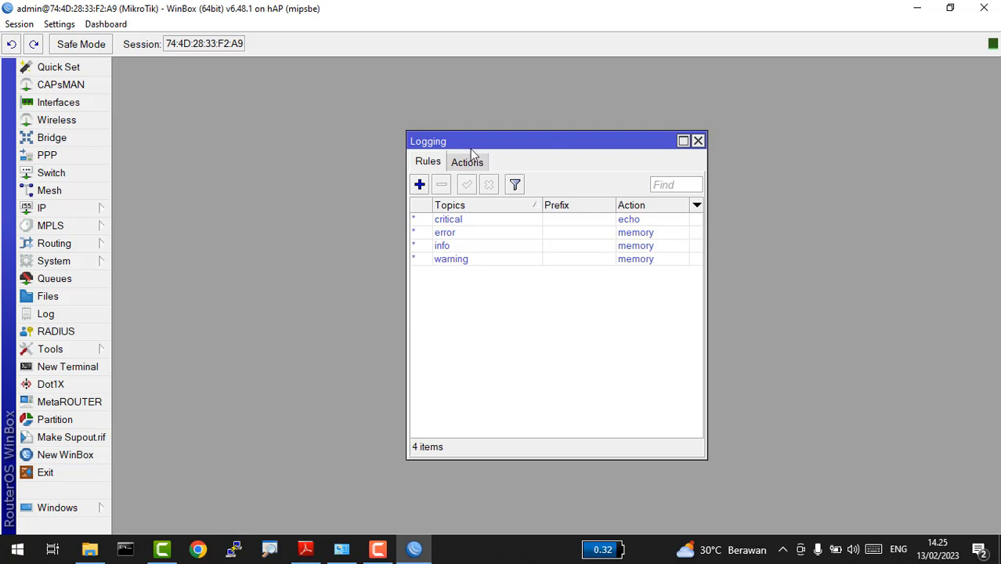
click(463, 168)
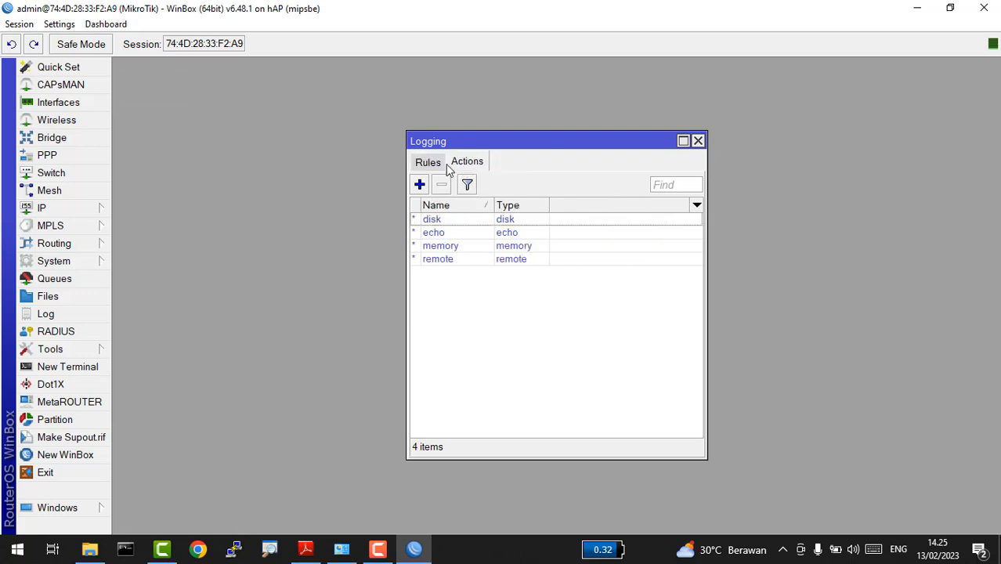
click(433, 167)
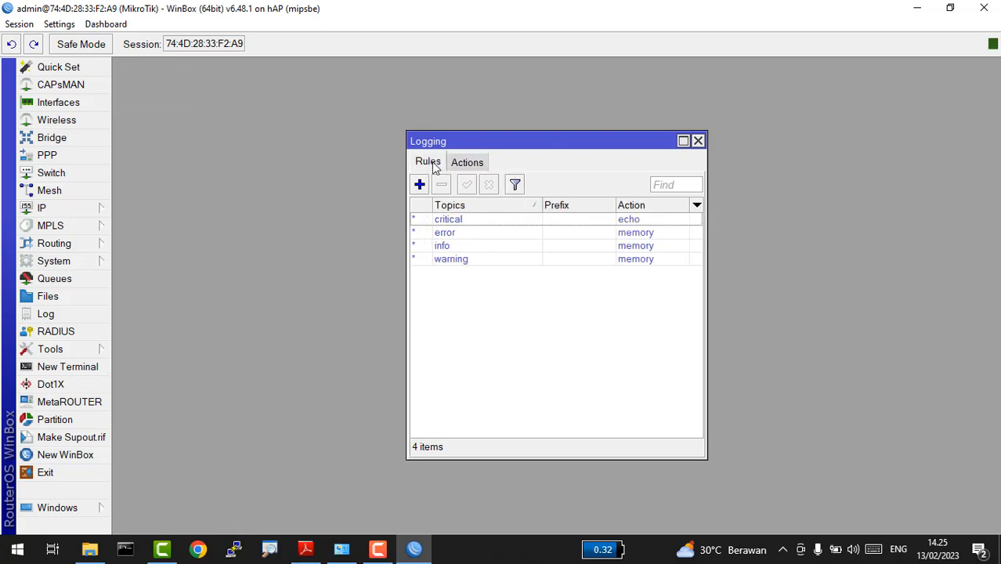
click(466, 222)
double_click(466, 222)
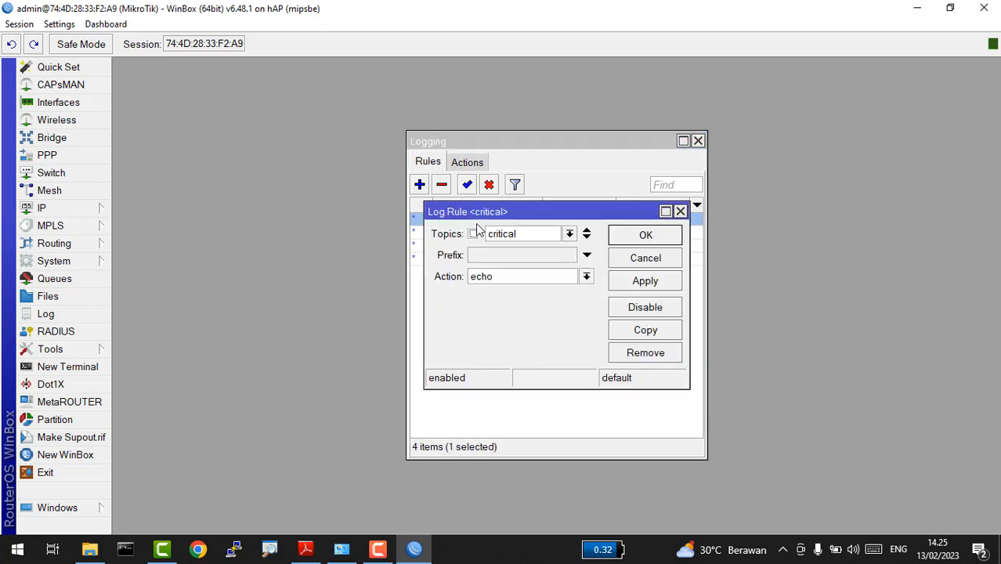
click(502, 280)
click(490, 292)
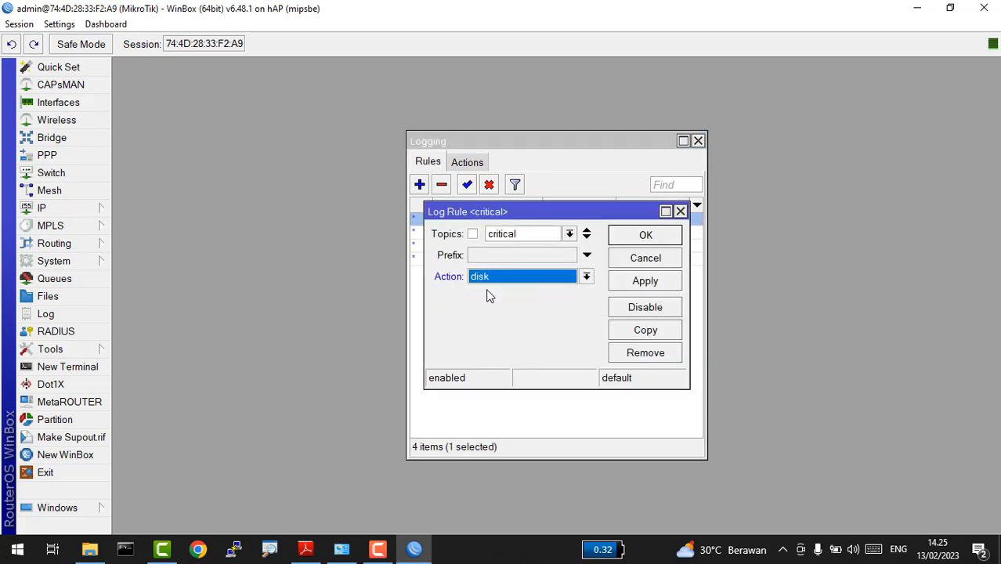
click(647, 235)
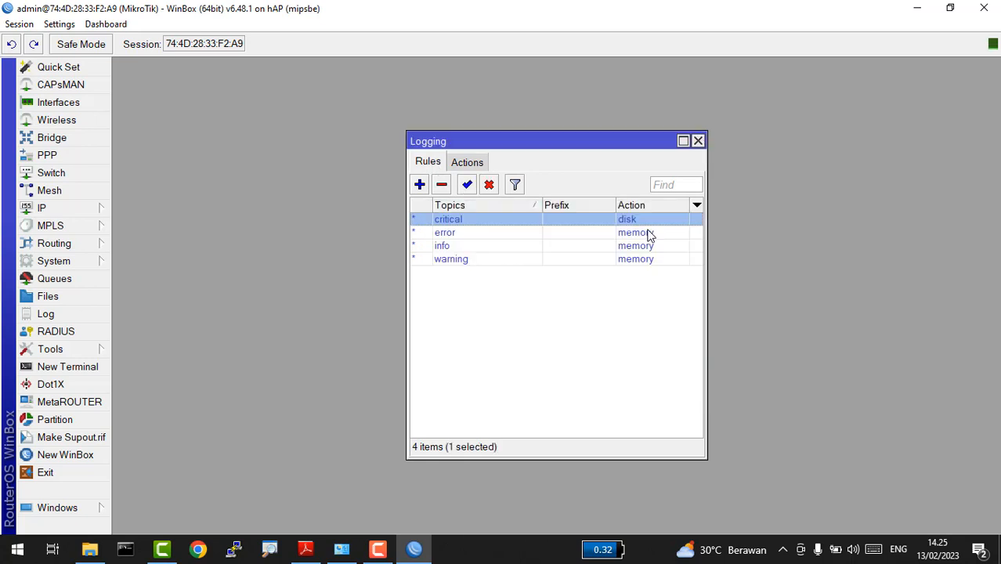
double_click(553, 234)
click(489, 276)
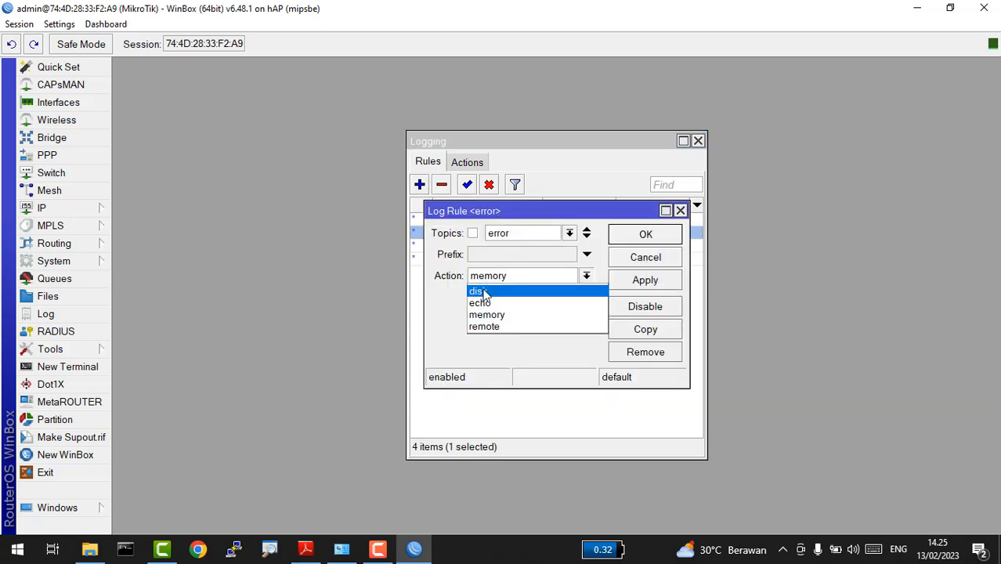
click(483, 290)
click(632, 237)
Step: Send info and warning log messages to disk as well
click(548, 248)
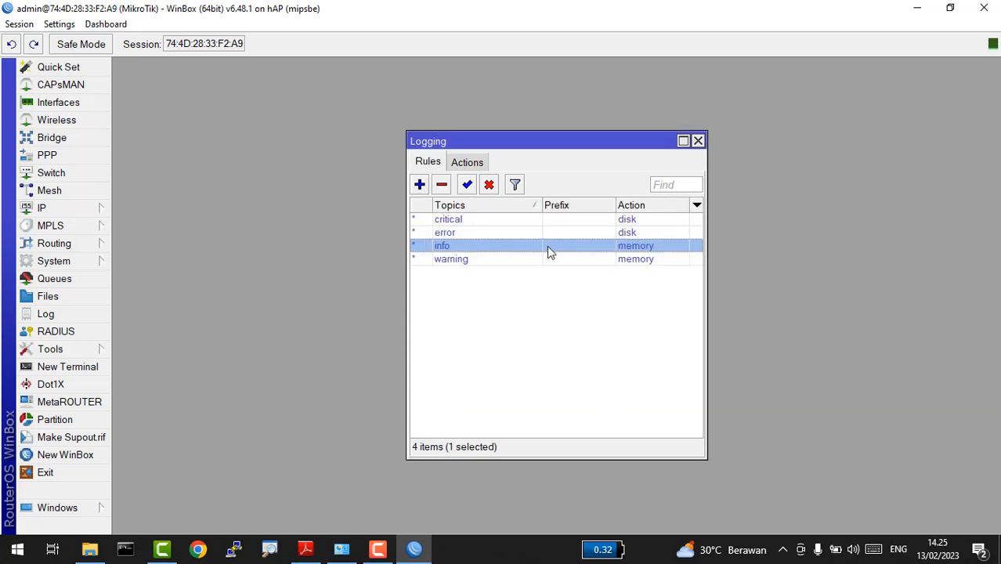
double_click(532, 246)
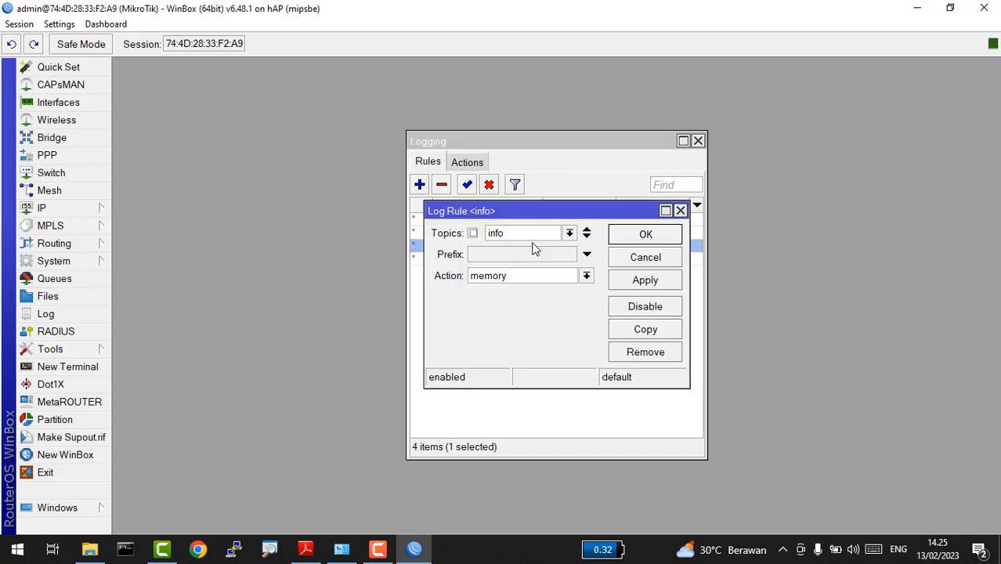
click(477, 278)
click(476, 289)
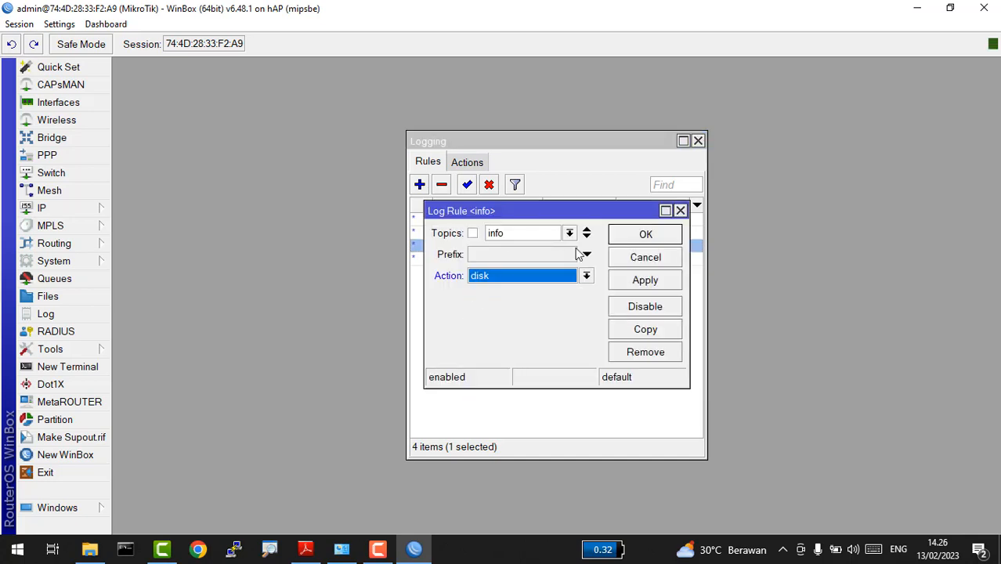
click(641, 238)
double_click(508, 260)
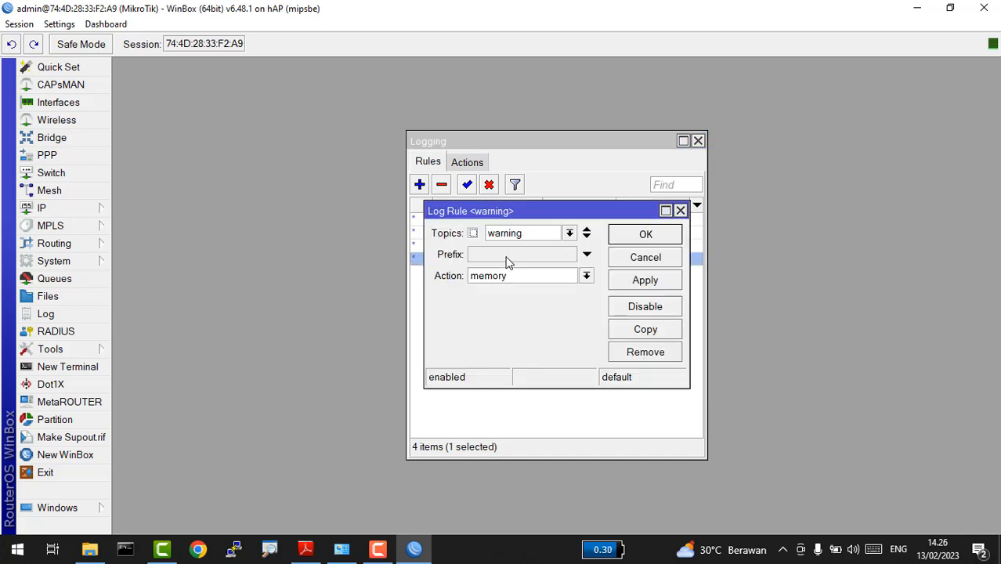
click(498, 281)
click(485, 290)
click(617, 239)
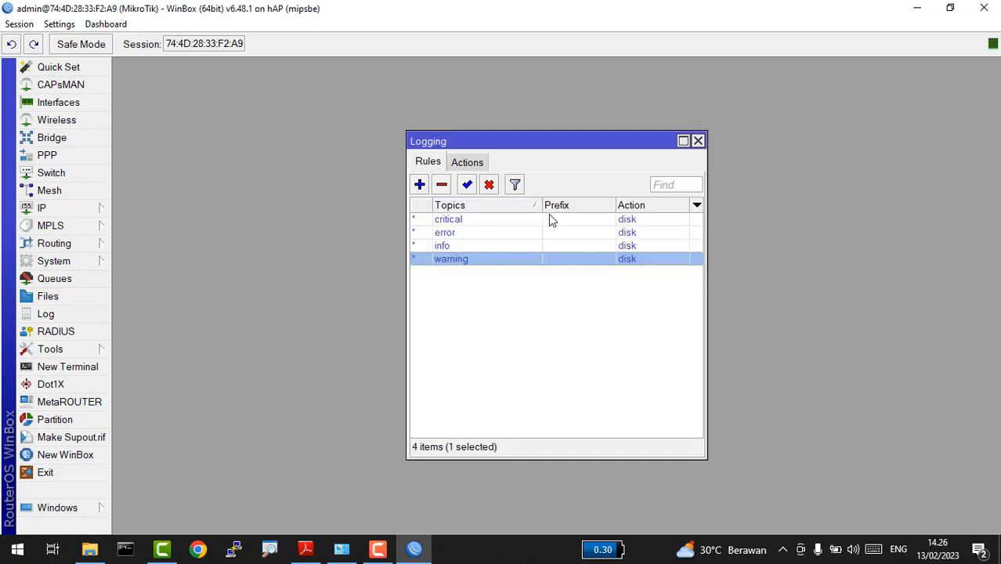
Step: Review the disk and echo log actions, then open the Log to see disk entries
click(463, 165)
double_click(437, 222)
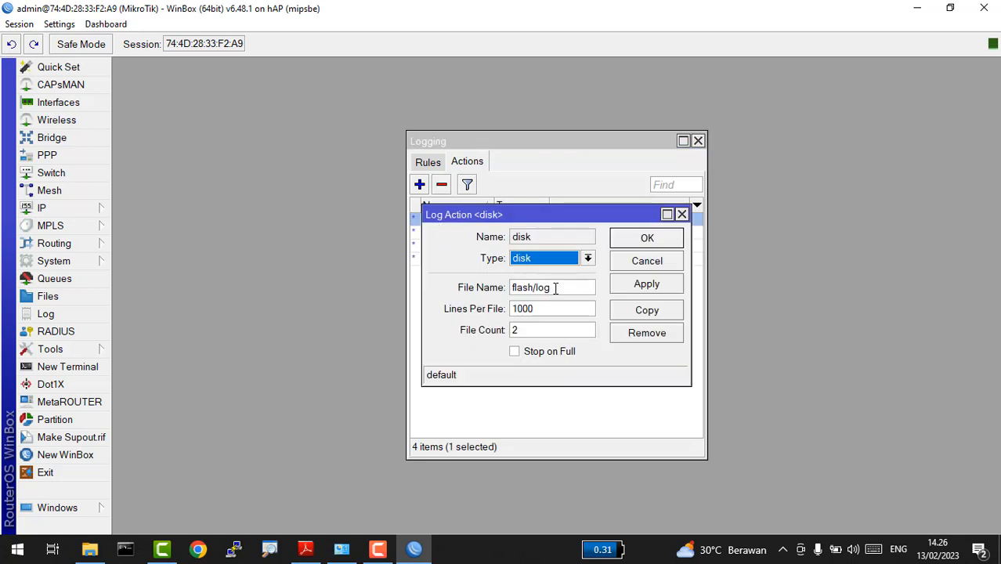
click(647, 239)
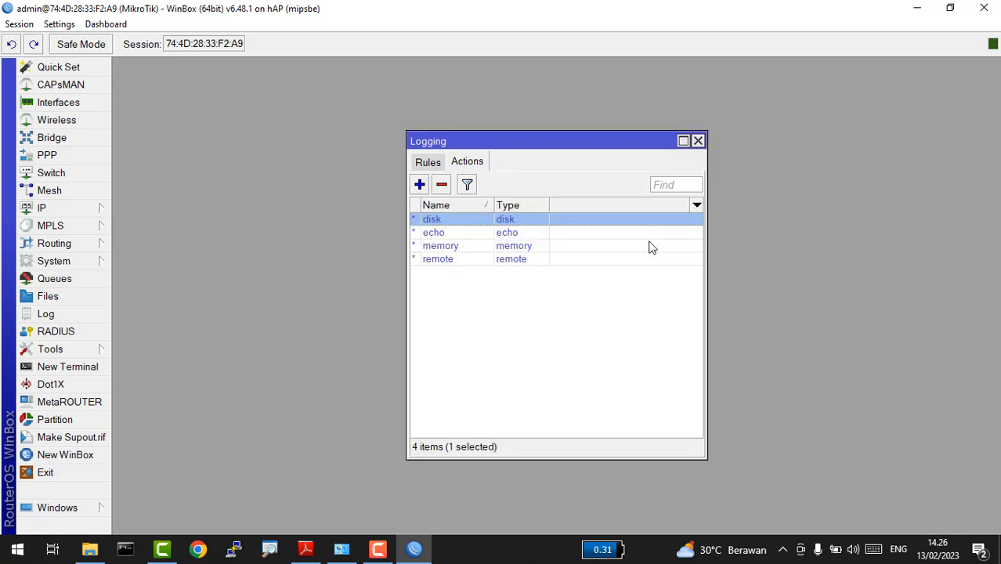
double_click(498, 238)
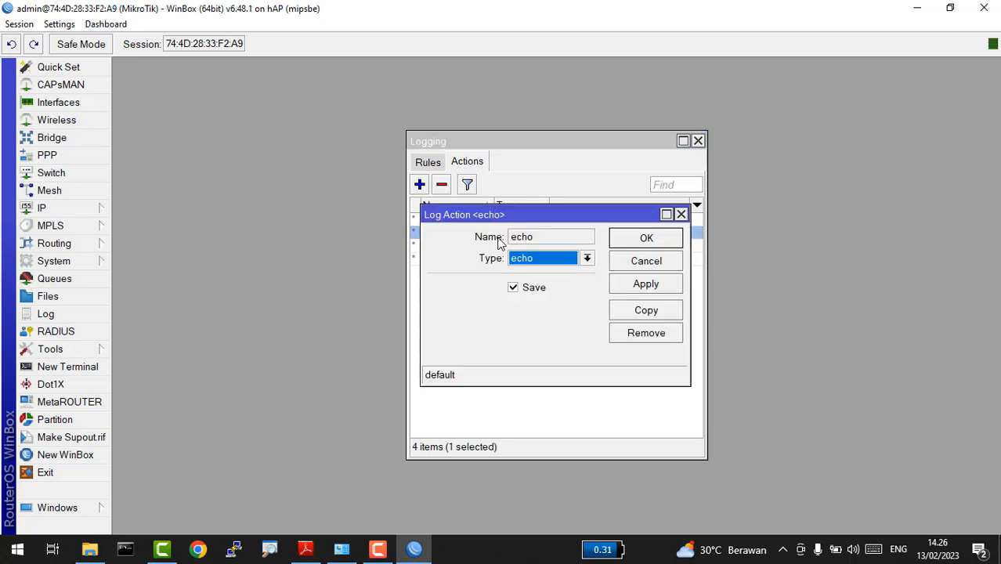
click(655, 242)
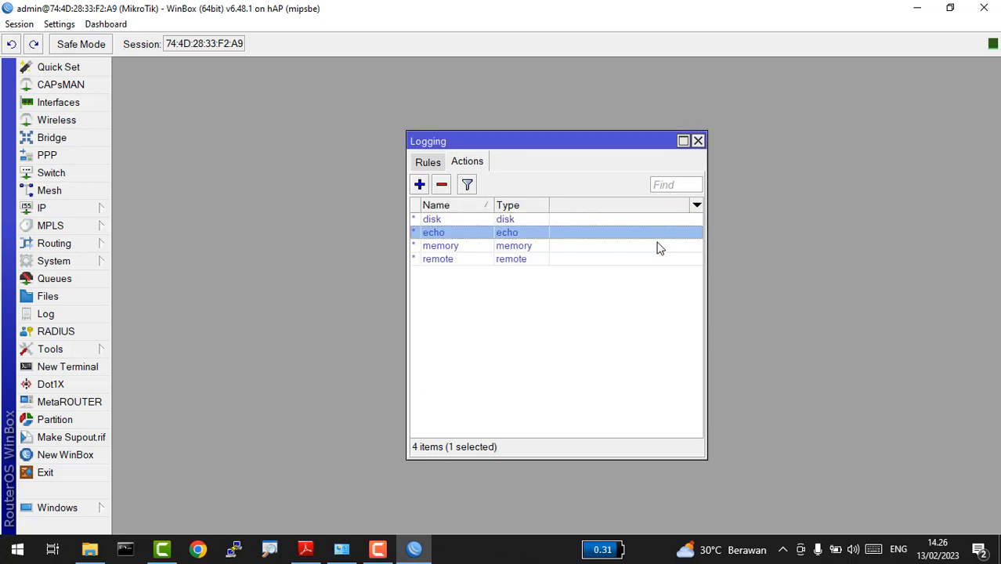
click(698, 140)
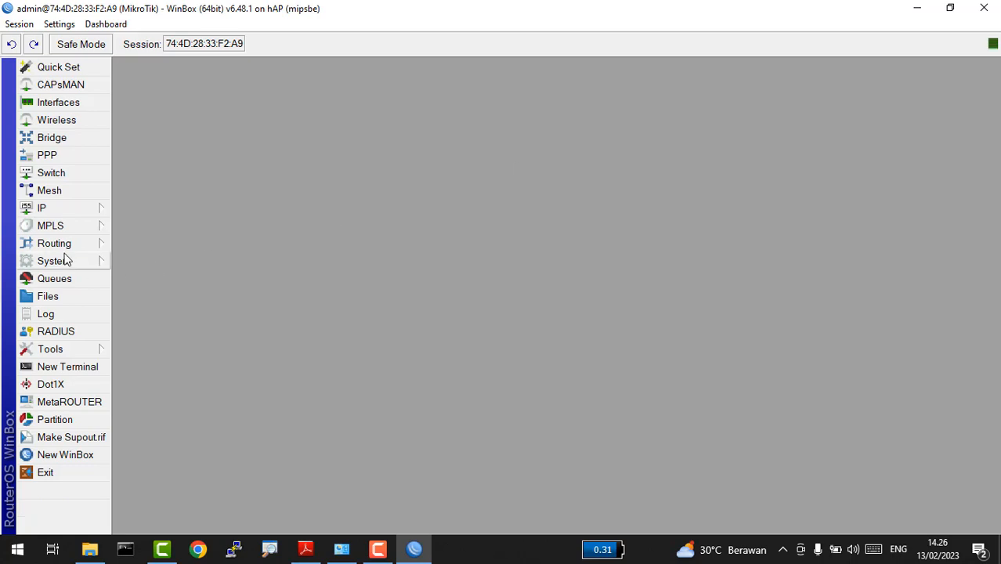
click(45, 314)
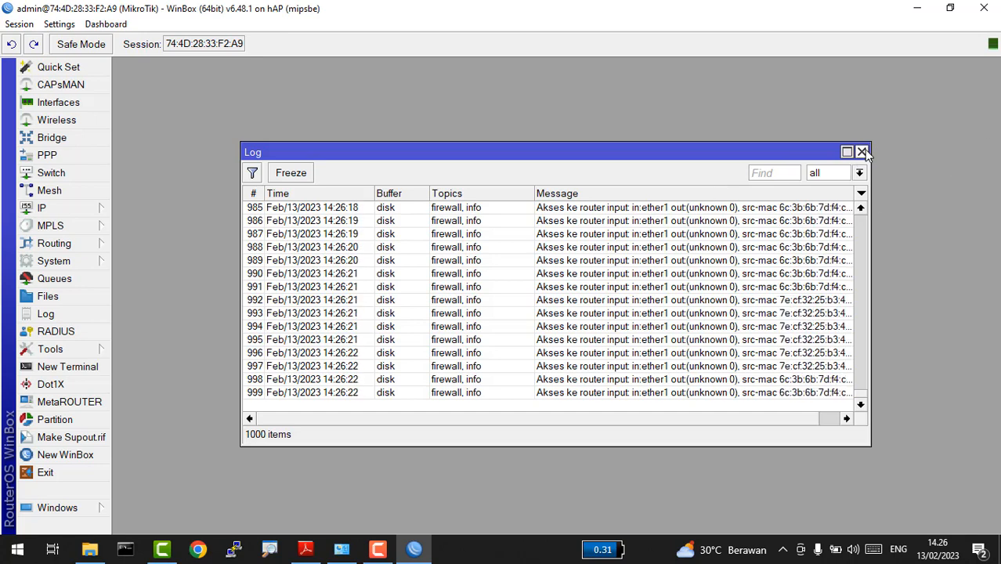
key(alt+Tab)
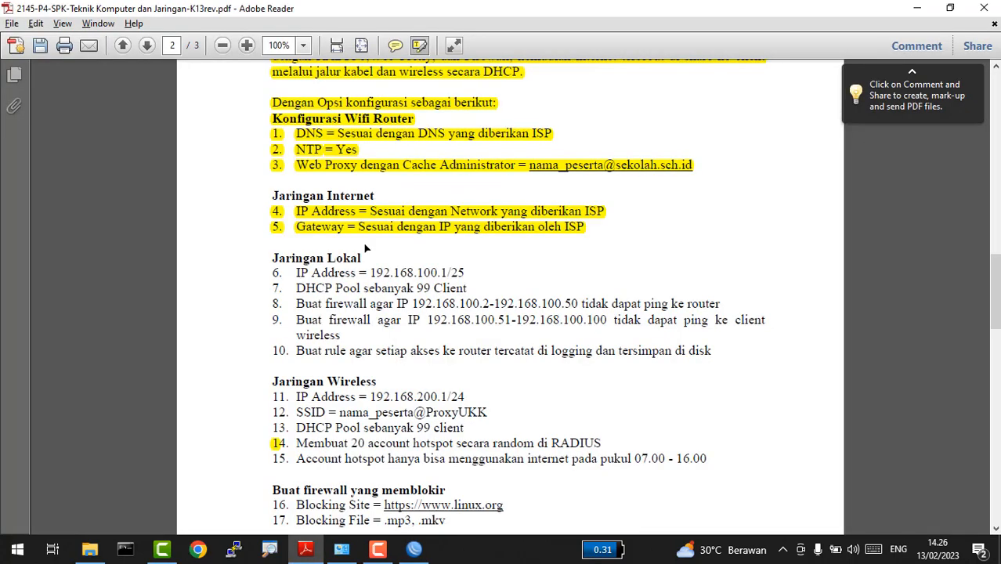
Step: Highlight items 6–10 under Jaringan Lokal in yellow and return to WinBox
drag(266, 272, 283, 273)
drag(348, 305, 710, 350)
click(710, 350)
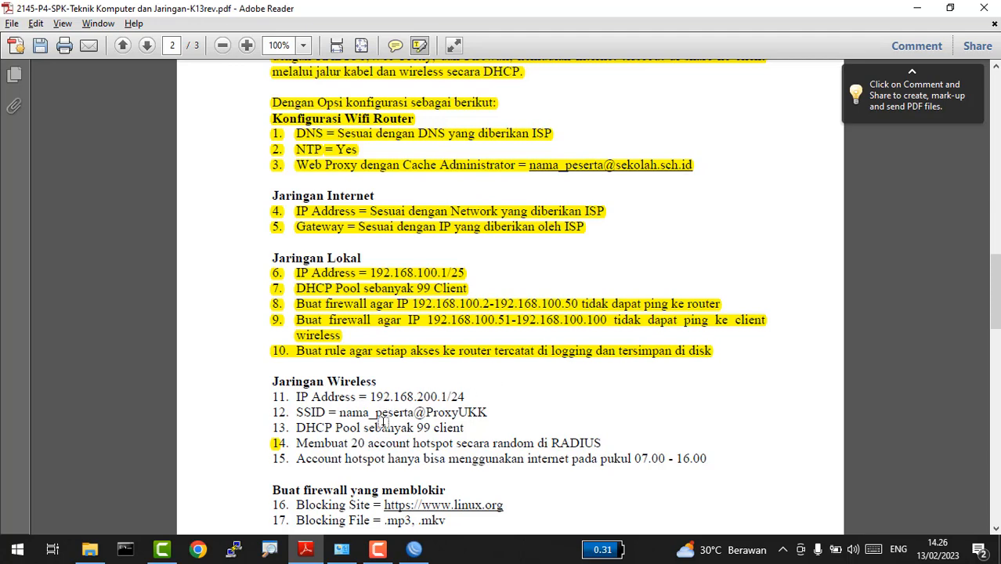
key(alt+Tab)
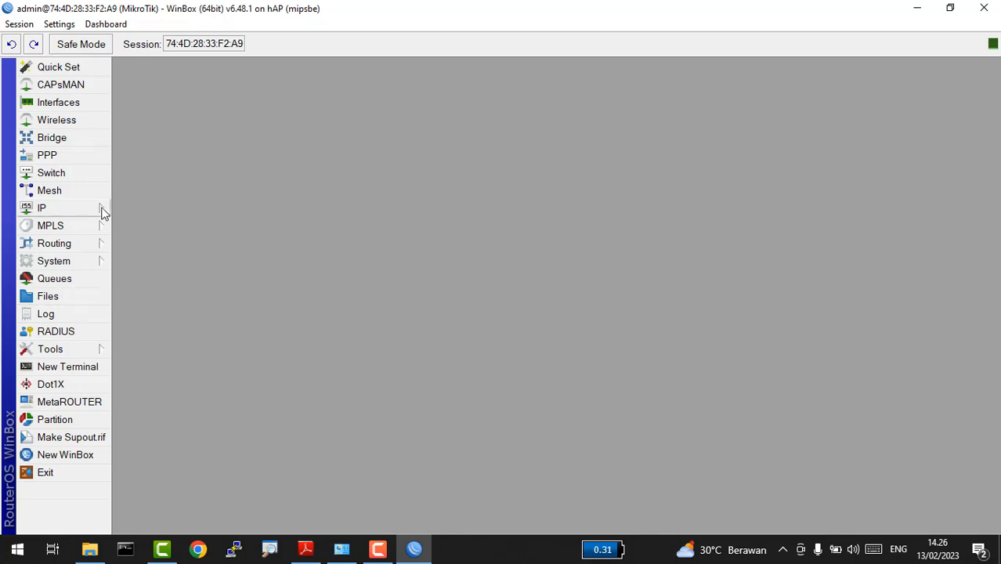
Step: Enable wlan1 and set its wireless mode to ap bridge
click(67, 120)
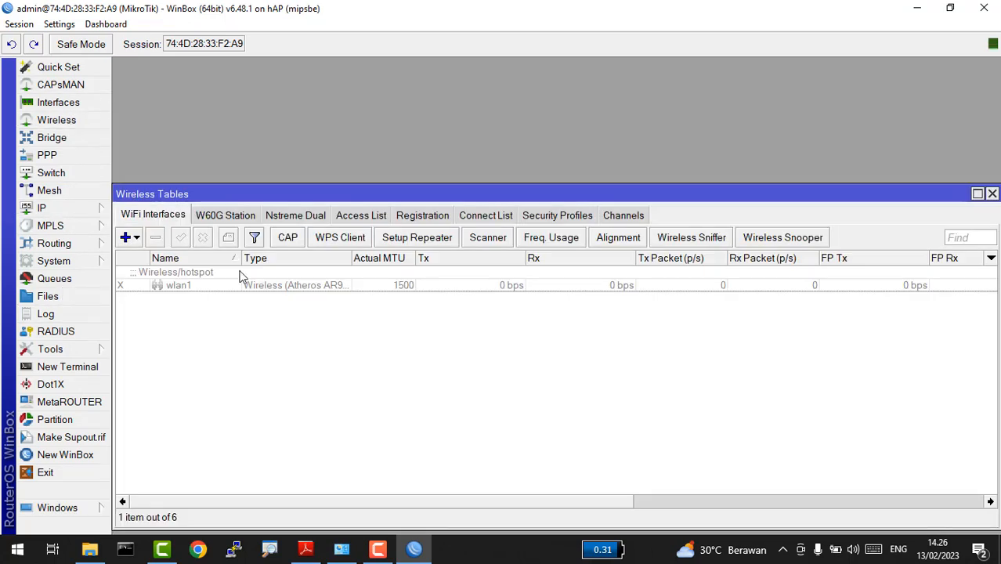
click(220, 285)
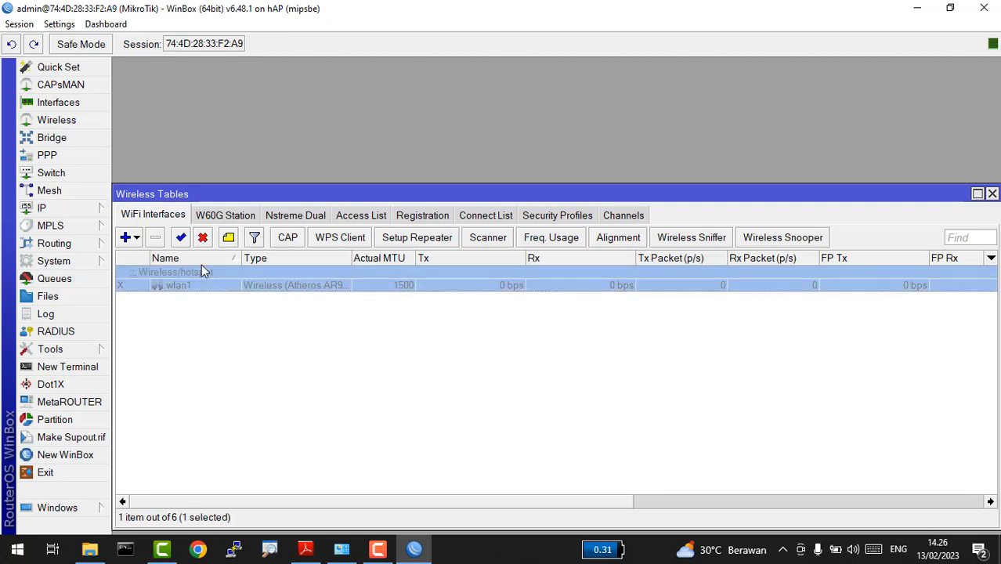
click(183, 239)
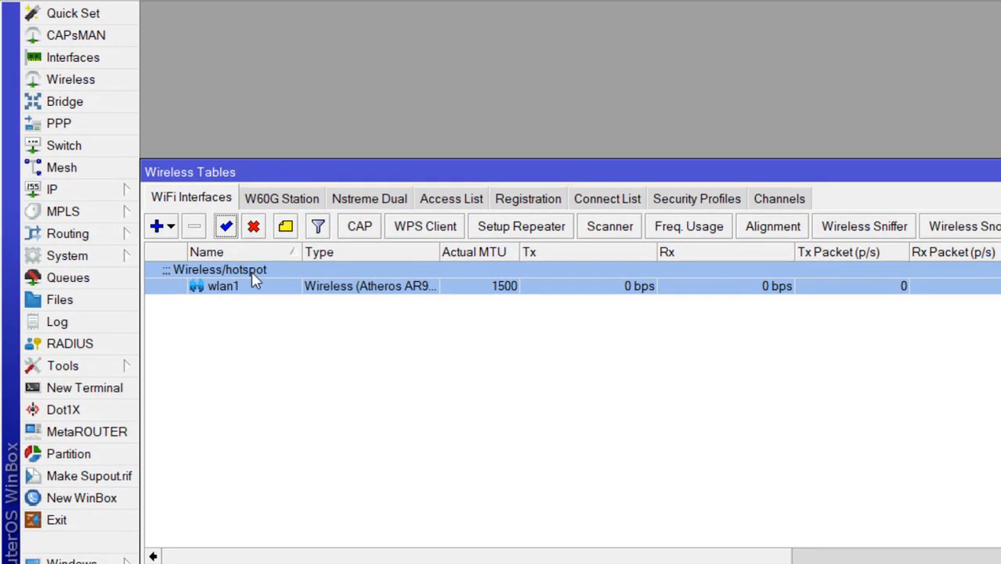
double_click(202, 273)
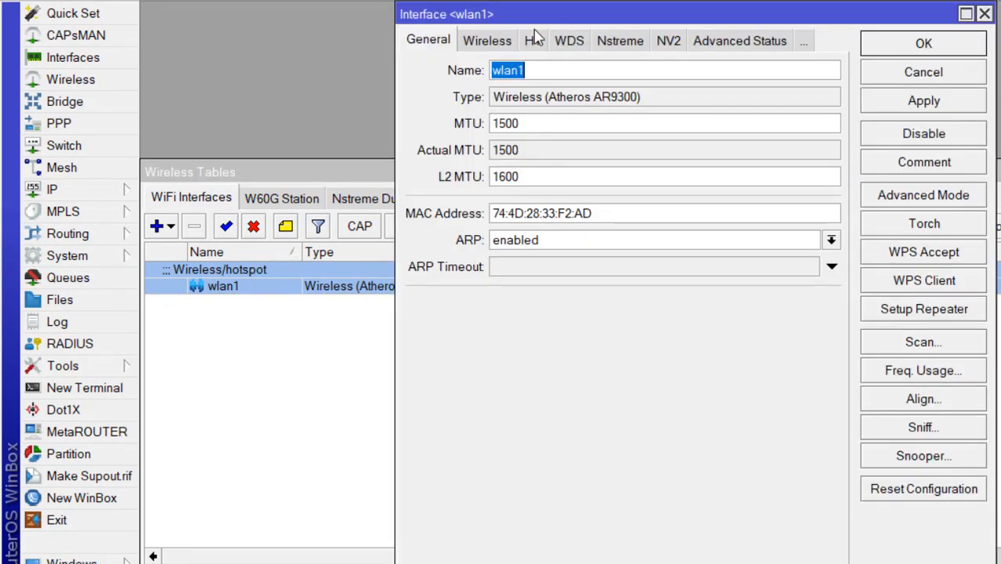
click(495, 44)
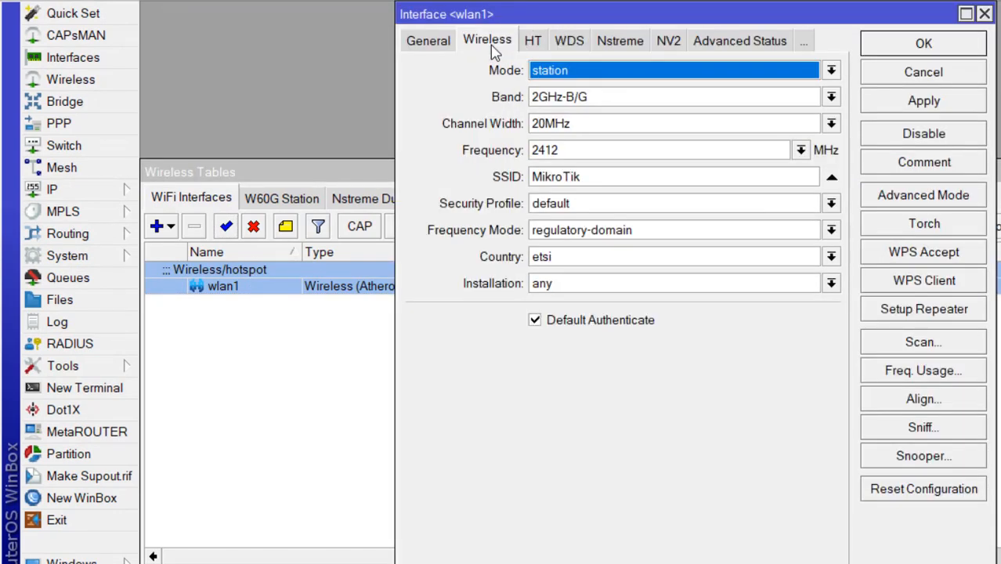
click(587, 72)
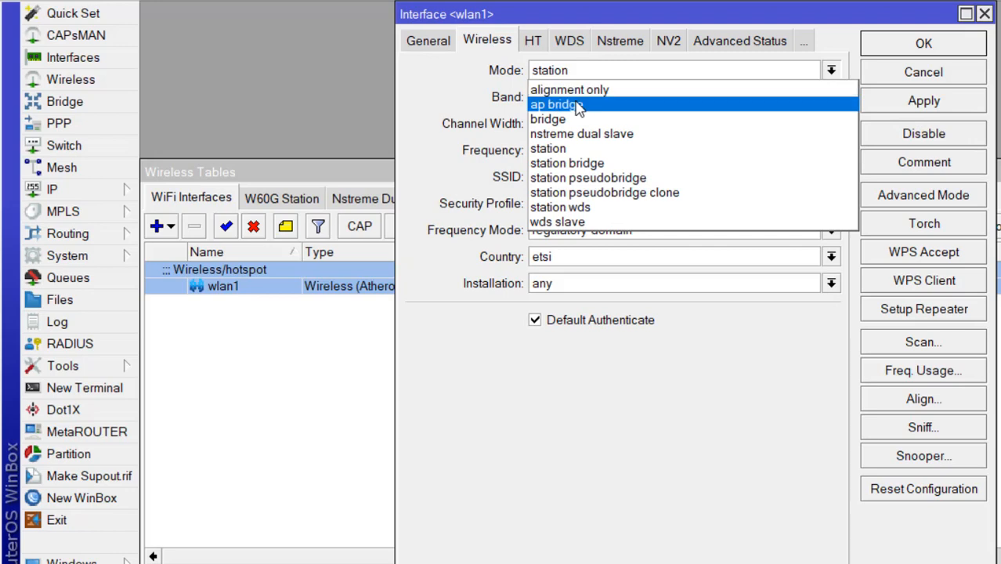
click(580, 105)
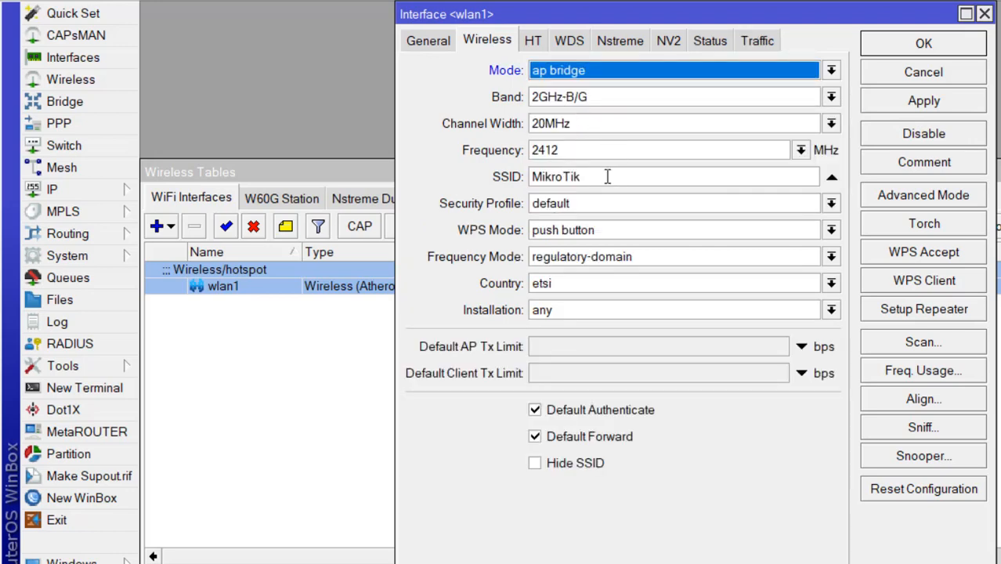
key(alt+Tab)
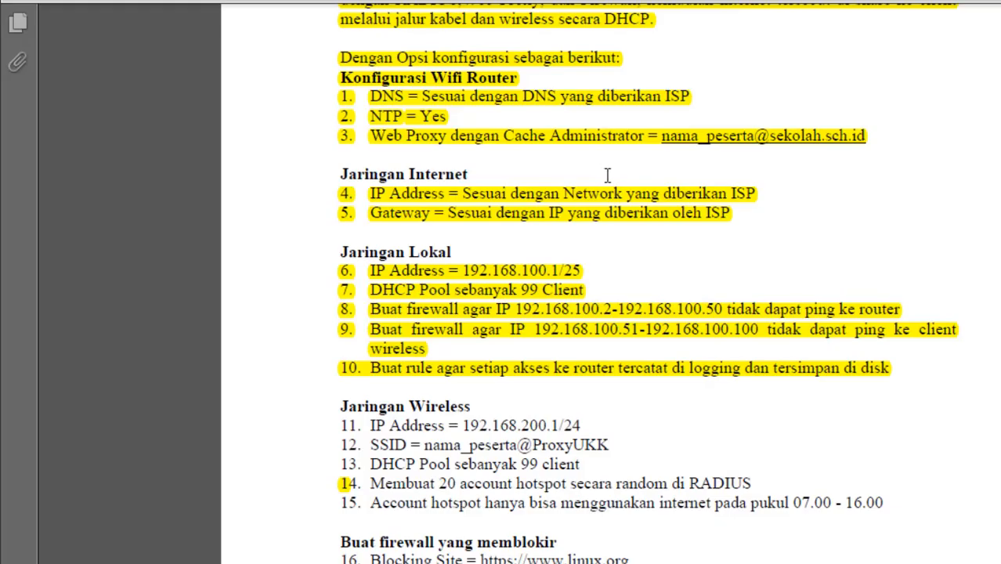
key(alt+Tab)
double_click(606, 175)
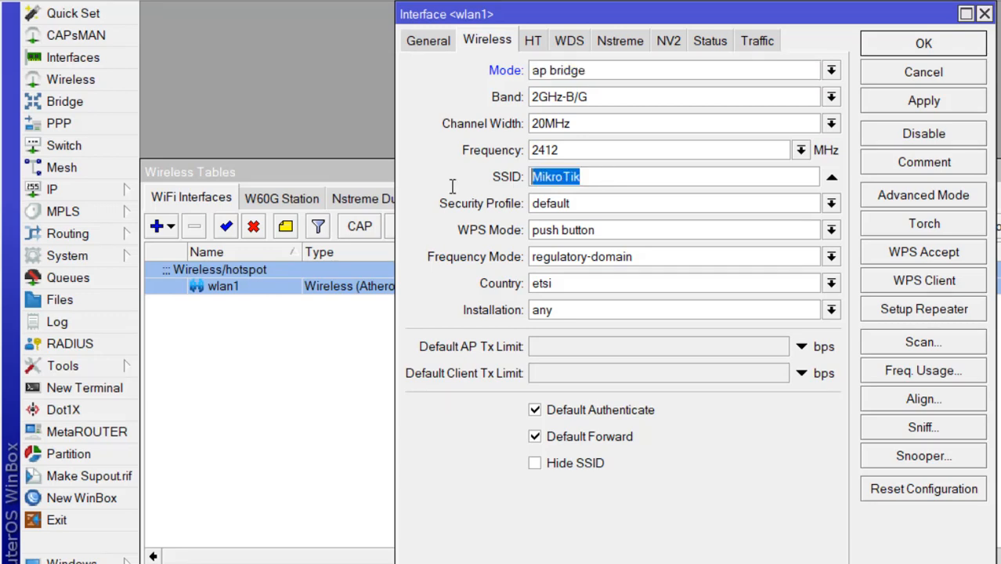
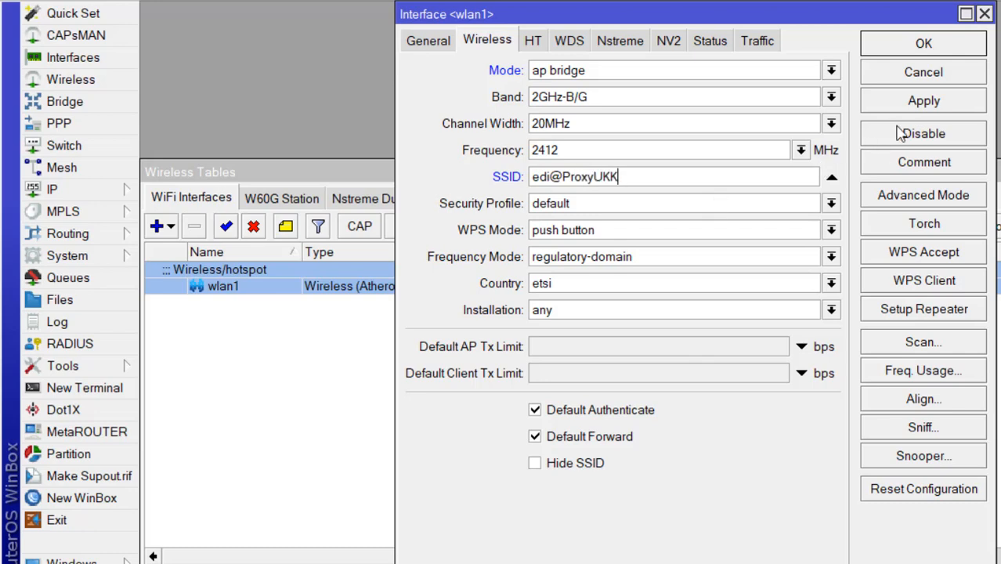
click(924, 101)
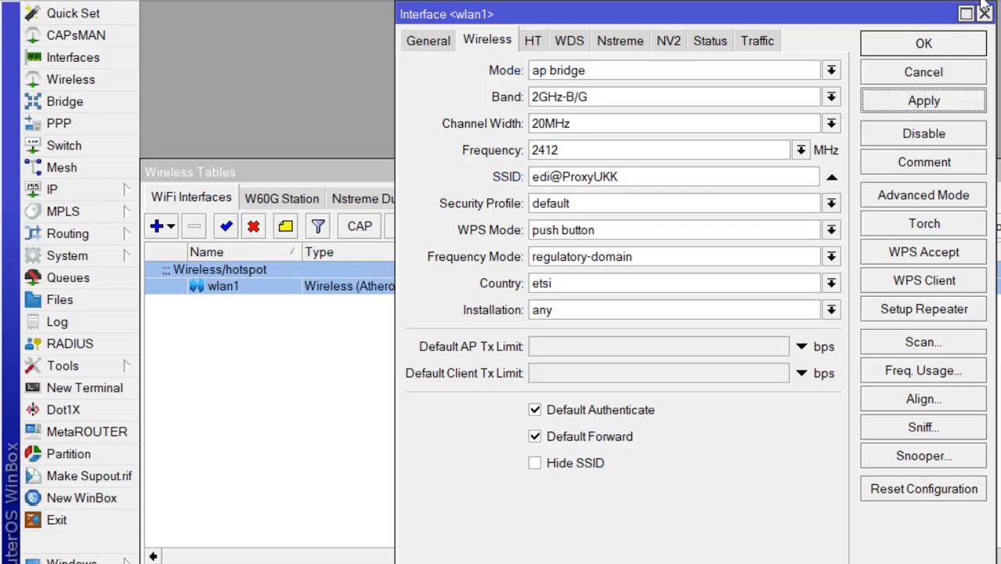
click(906, 43)
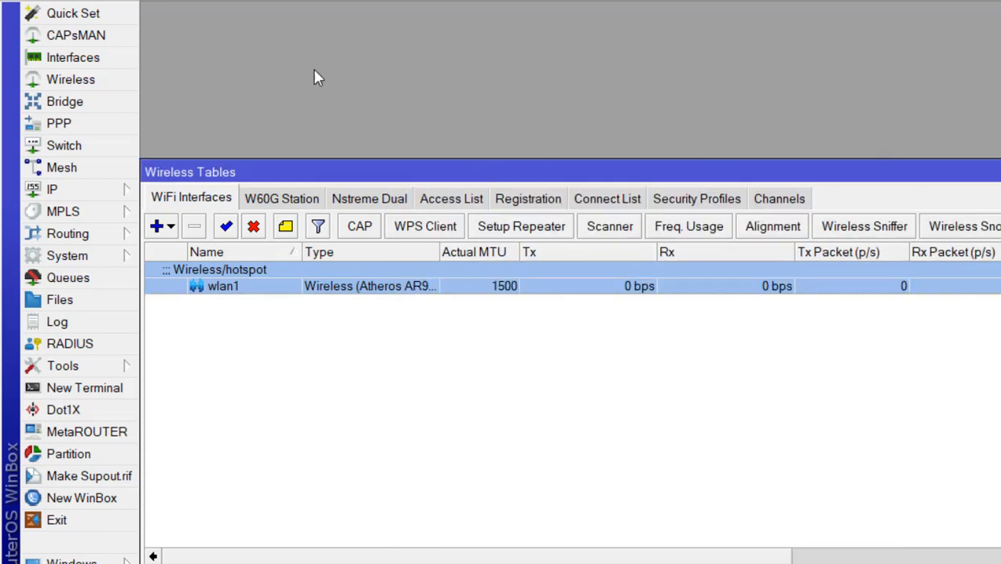
Step: Add address 192.168.200.1/24 on interface wlan1, then close the Address List
click(133, 189)
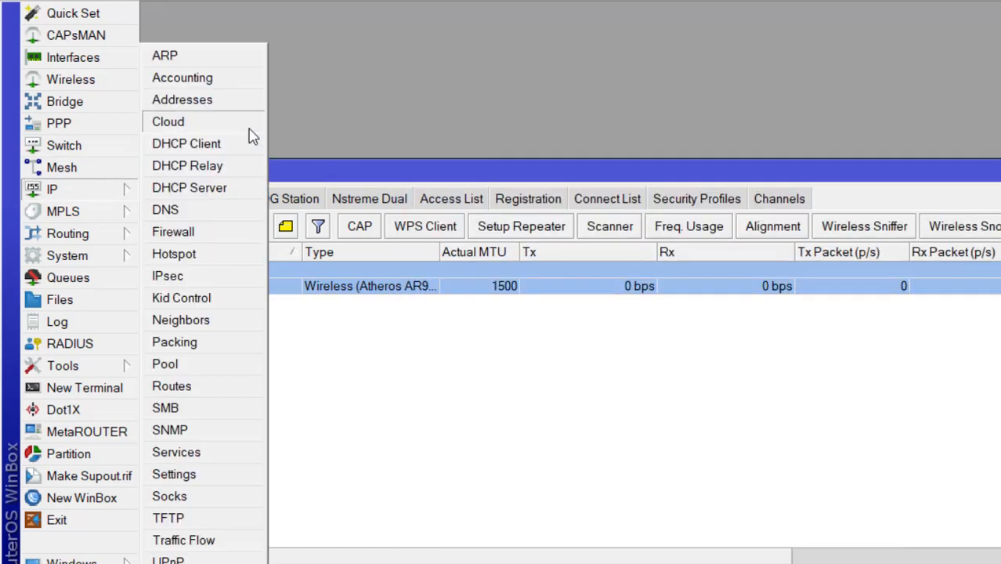
click(215, 108)
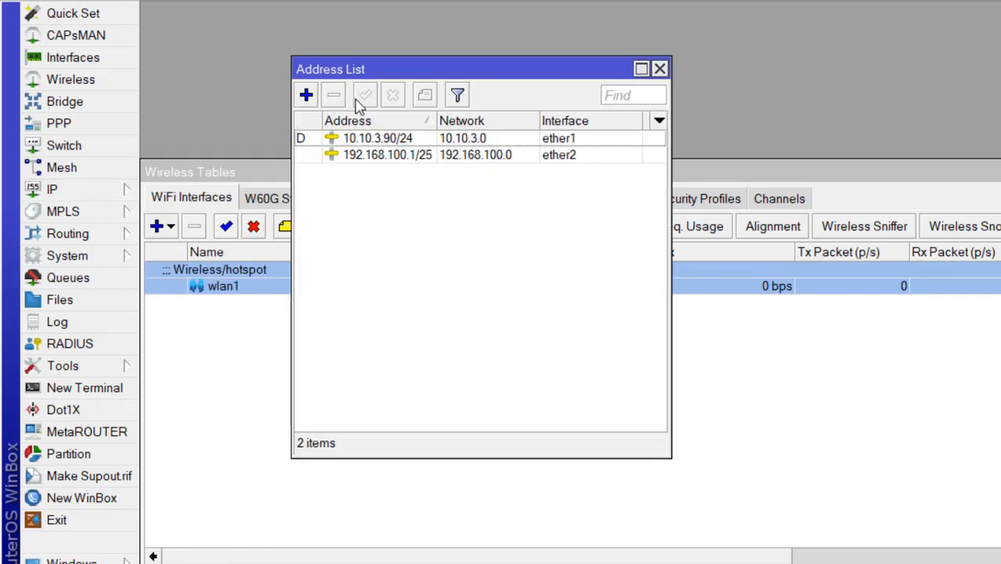
click(306, 95)
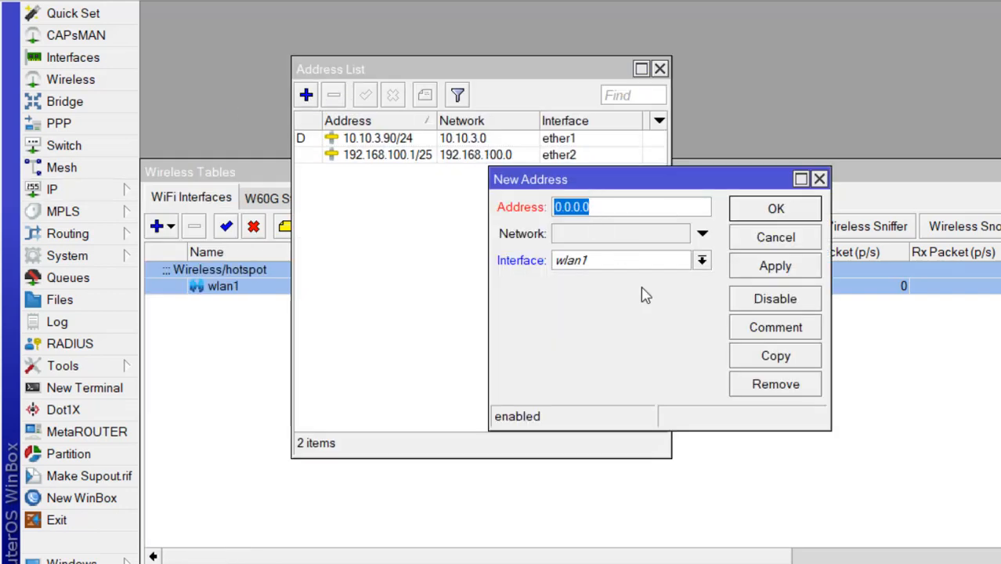
text(192)
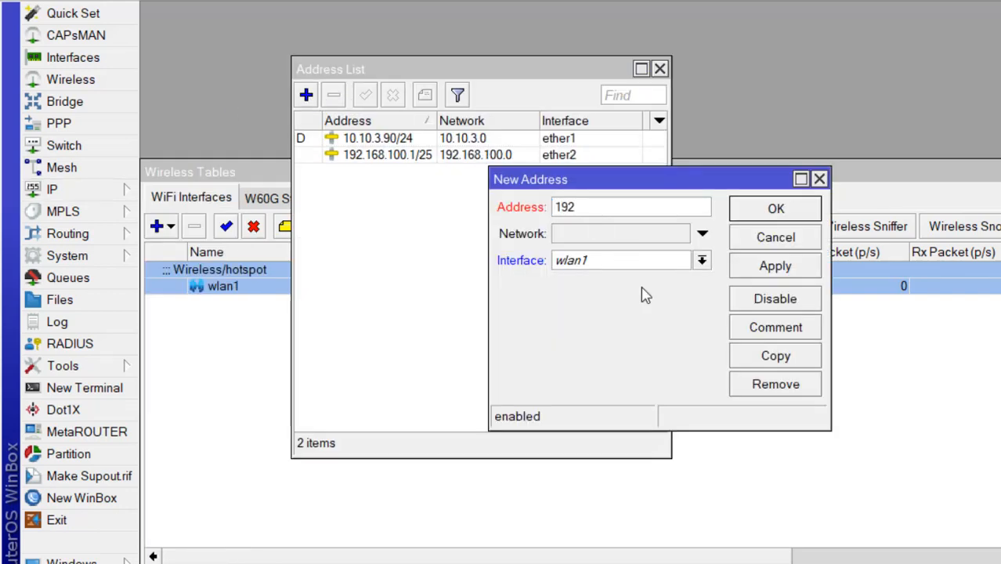
text(.168.200)
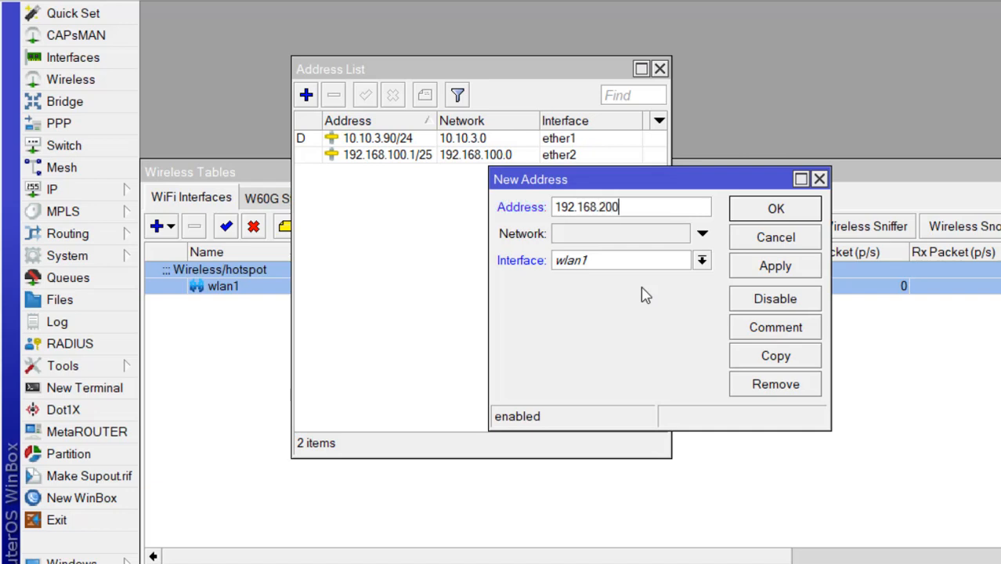
text(/)
key(BackSpace)
text(.1/24)
click(654, 261)
click(655, 262)
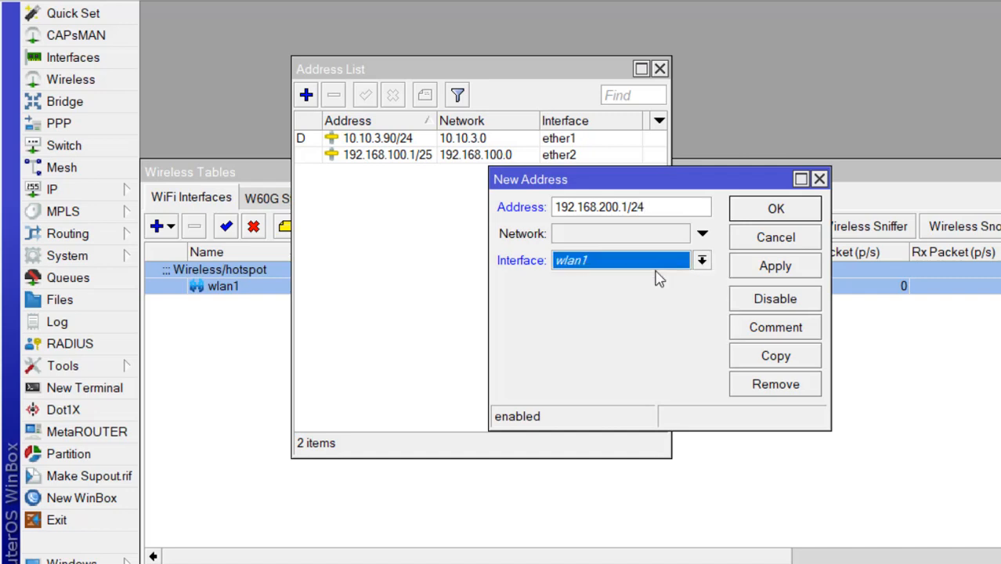
click(763, 267)
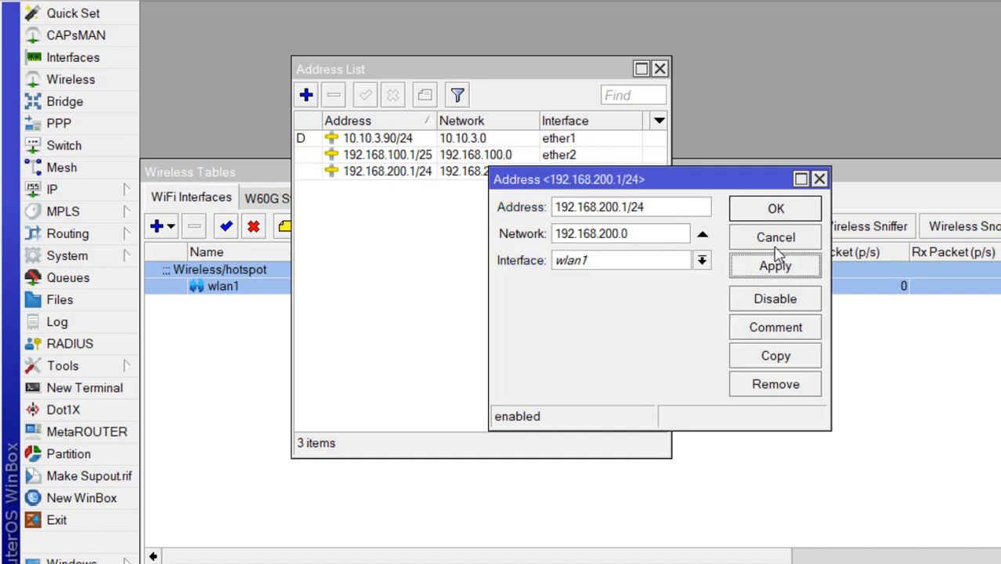
click(790, 219)
key(alt+Tab)
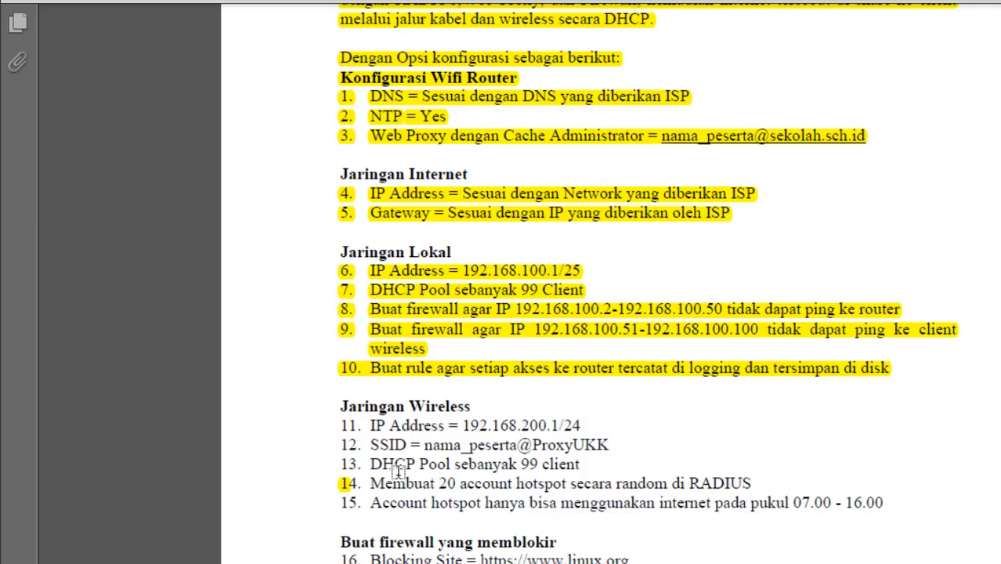
key(alt+Tab)
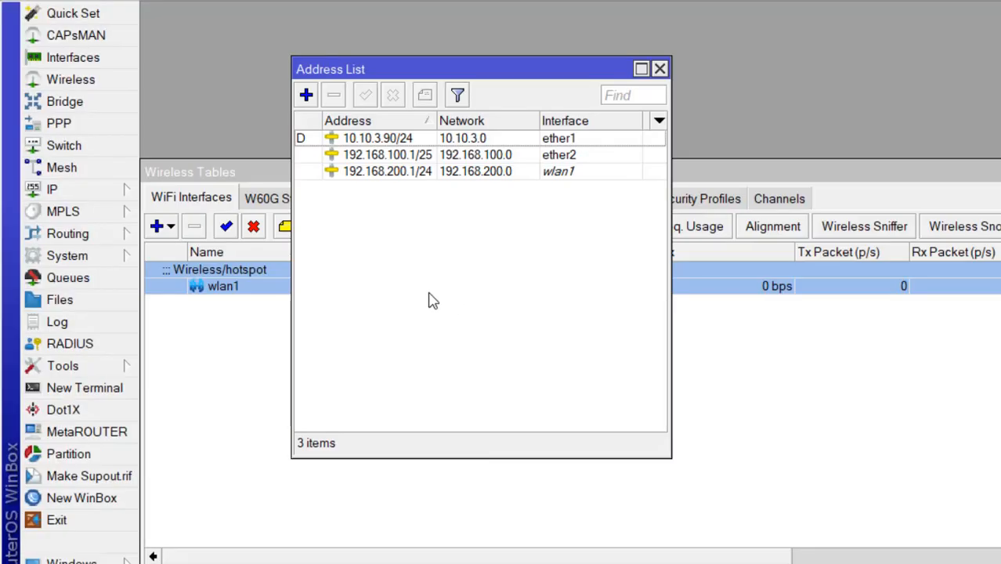
click(660, 68)
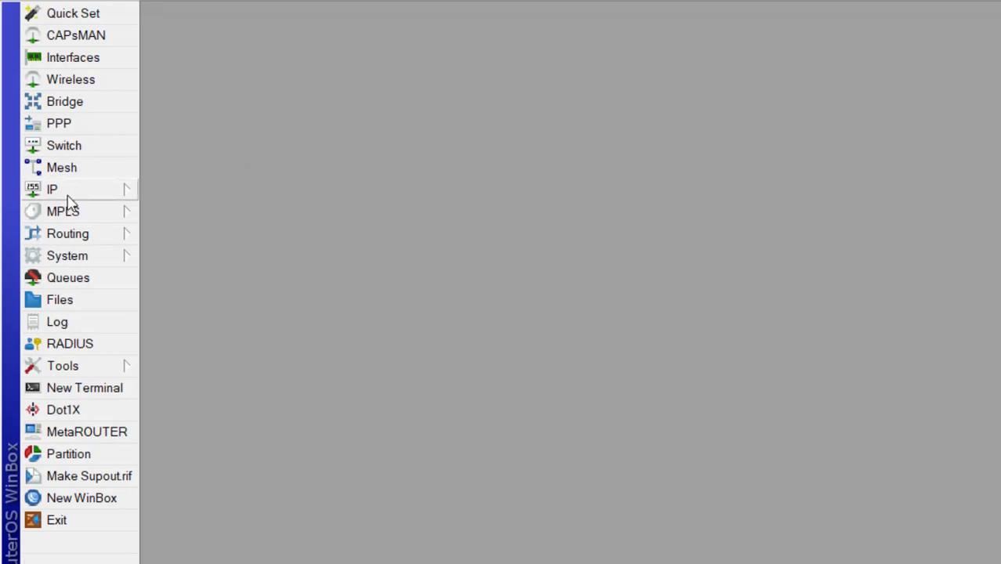
Step: Run DHCP Setup on wlan1, accepting the suggested address space and 192.168.200.1 gateway
click(67, 195)
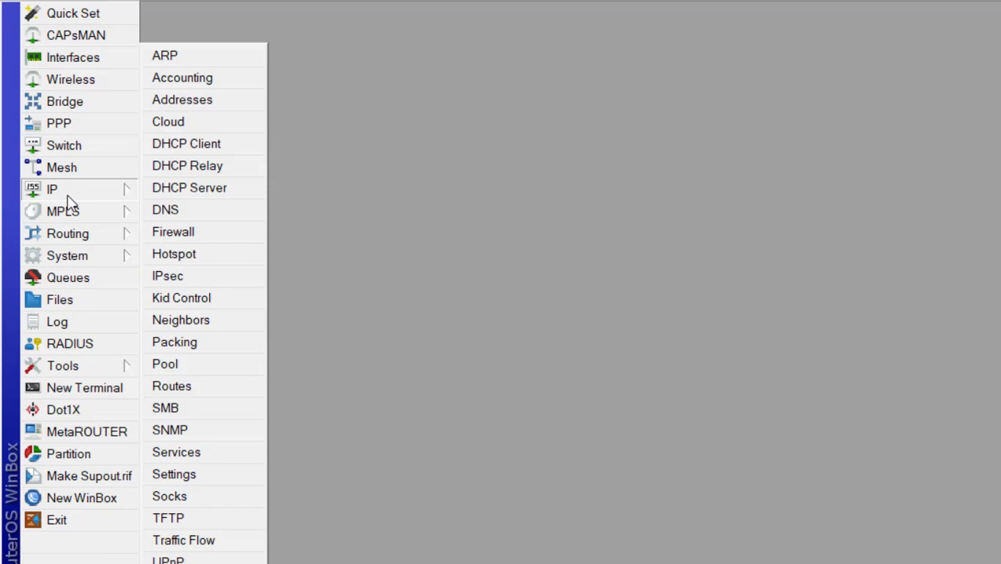
click(237, 188)
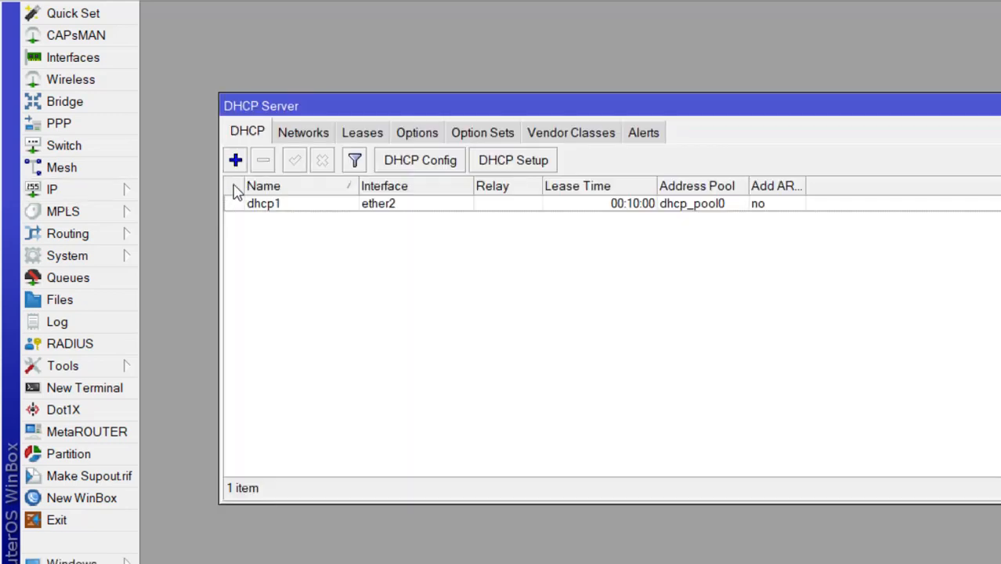
click(542, 164)
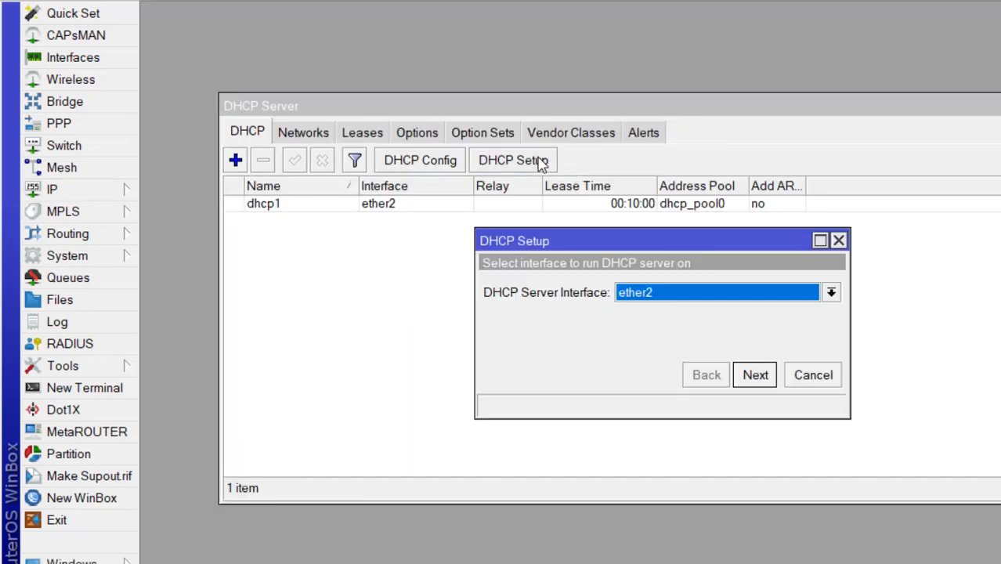
click(703, 297)
click(635, 388)
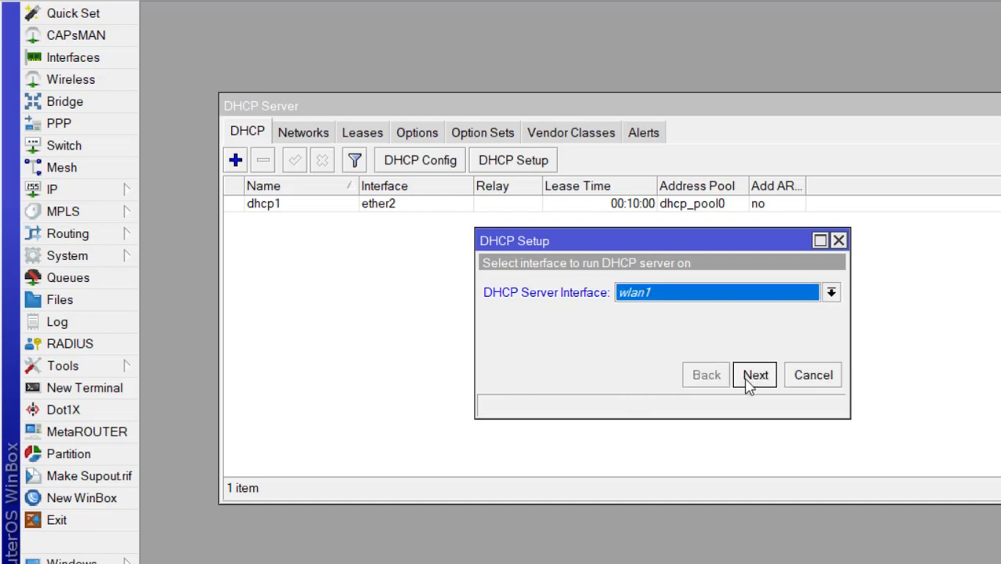
click(753, 379)
click(755, 380)
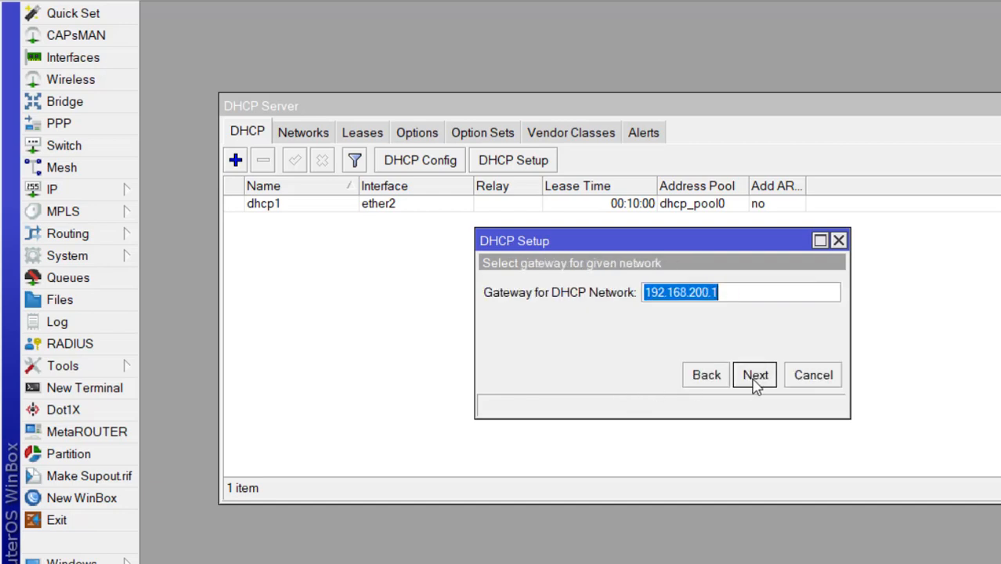
click(755, 380)
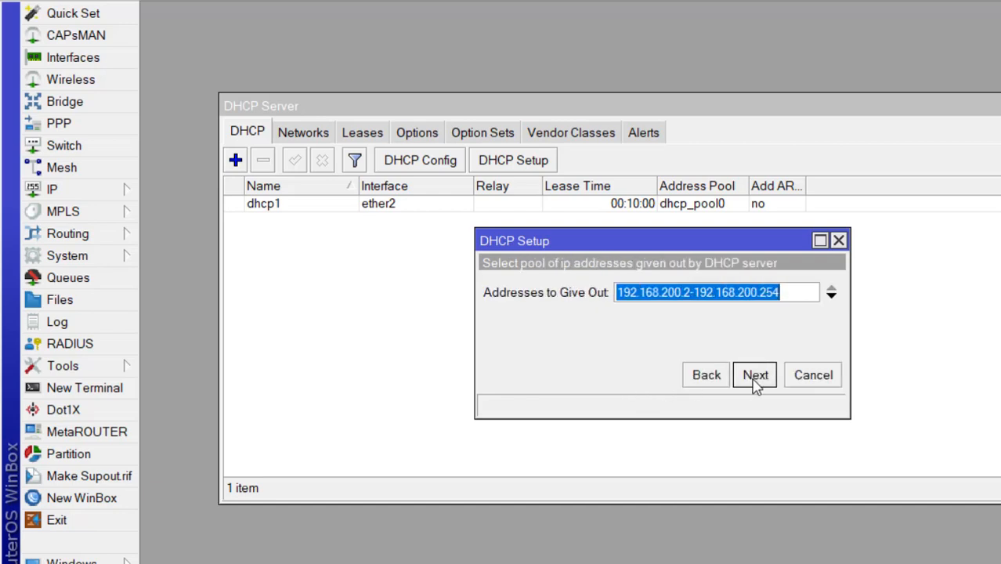
Step: Set the pool to 192.168.200.2–192.168.200.100 and finish with the suggested DNS and lease time
click(793, 294)
key(BackSpace)
key(BackSpace)
key(BackSpace)
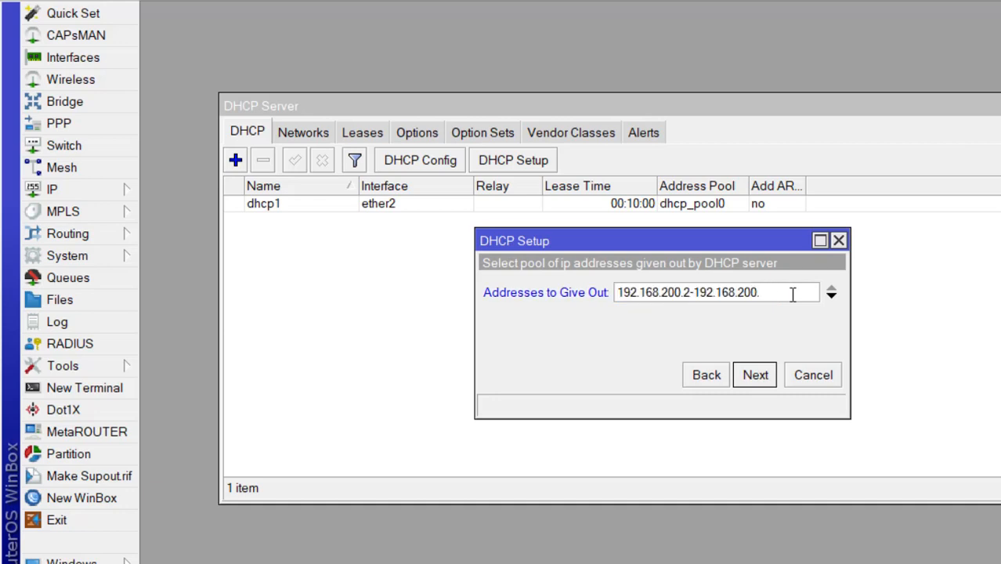
text(100)
click(764, 378)
click(763, 378)
click(764, 378)
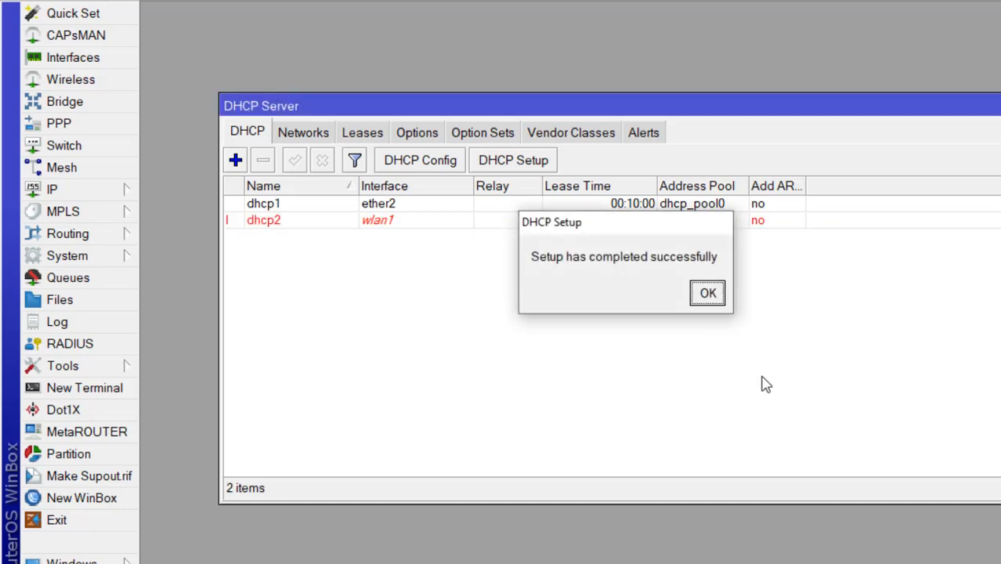
click(709, 293)
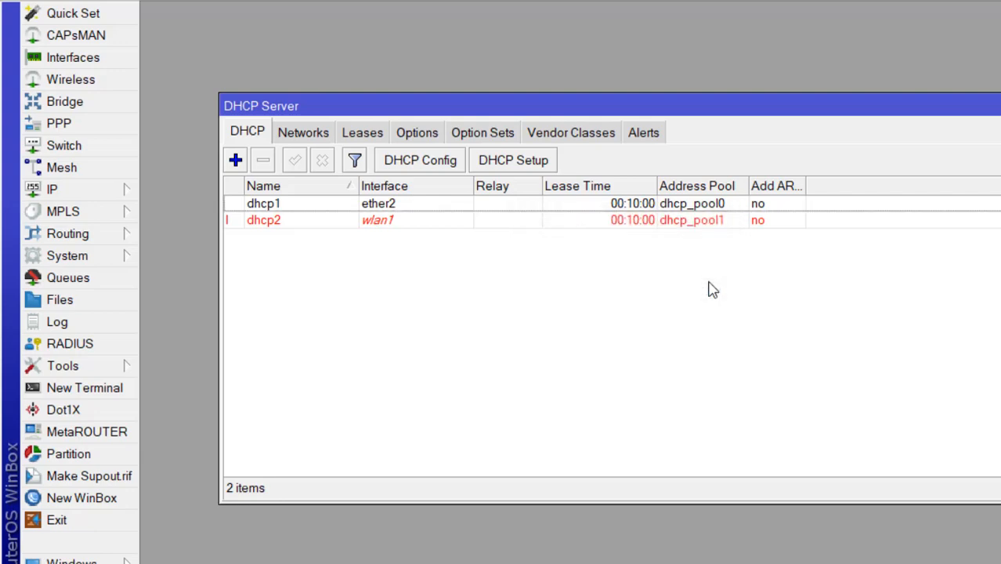
key(alt+Tab)
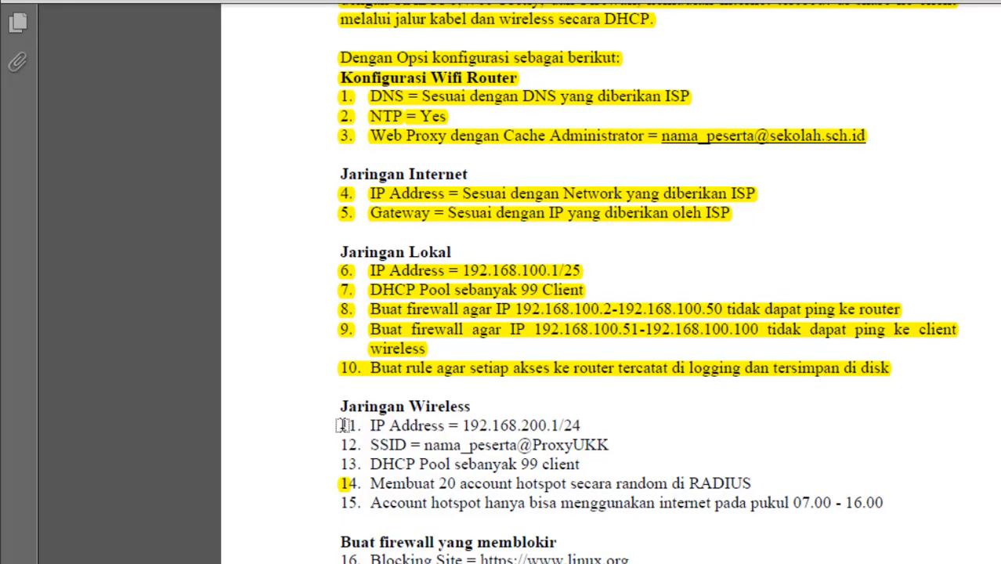
Step: Highlight task 11's IP address line under Jaringan Wireless in yellow
drag(341, 425, 581, 457)
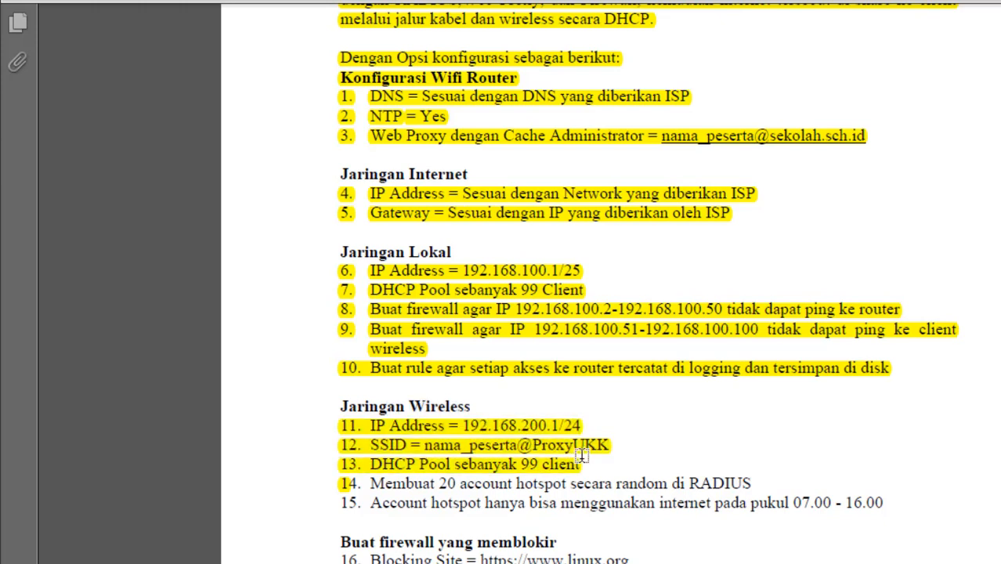
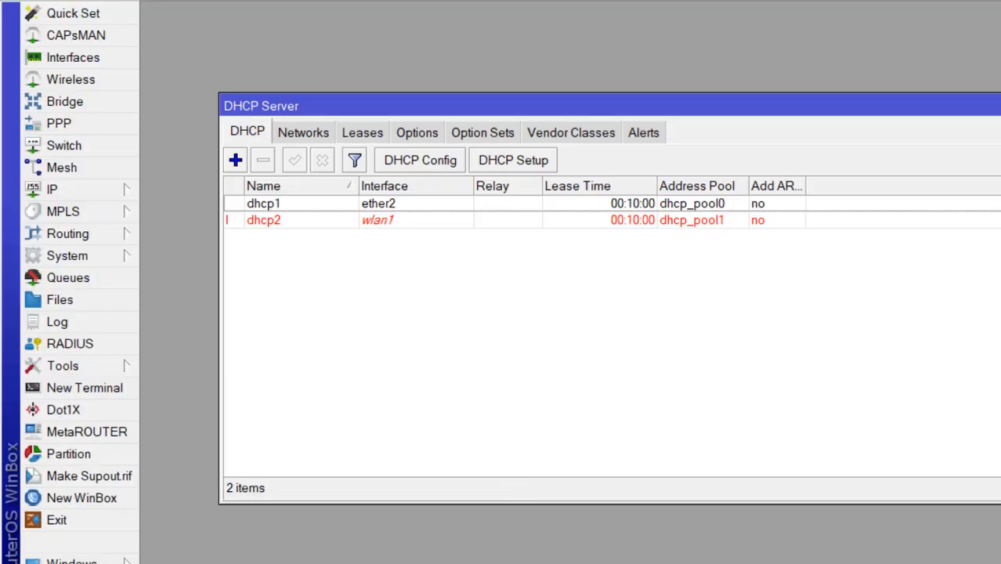
Step: Close the DHCP Server list and start Hotspot Setup from IP > Hotspot
key(Escape)
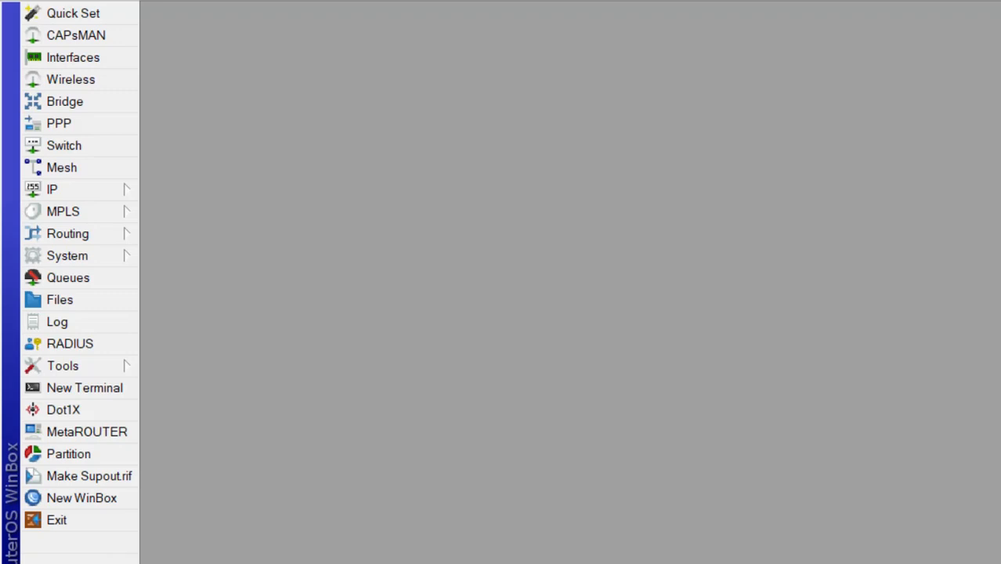
click(123, 191)
click(205, 254)
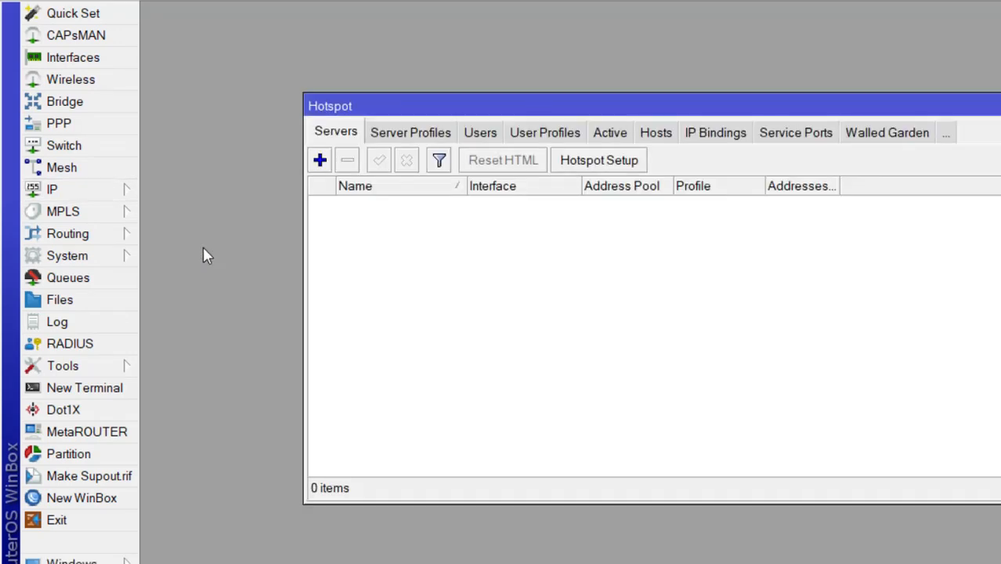
click(589, 161)
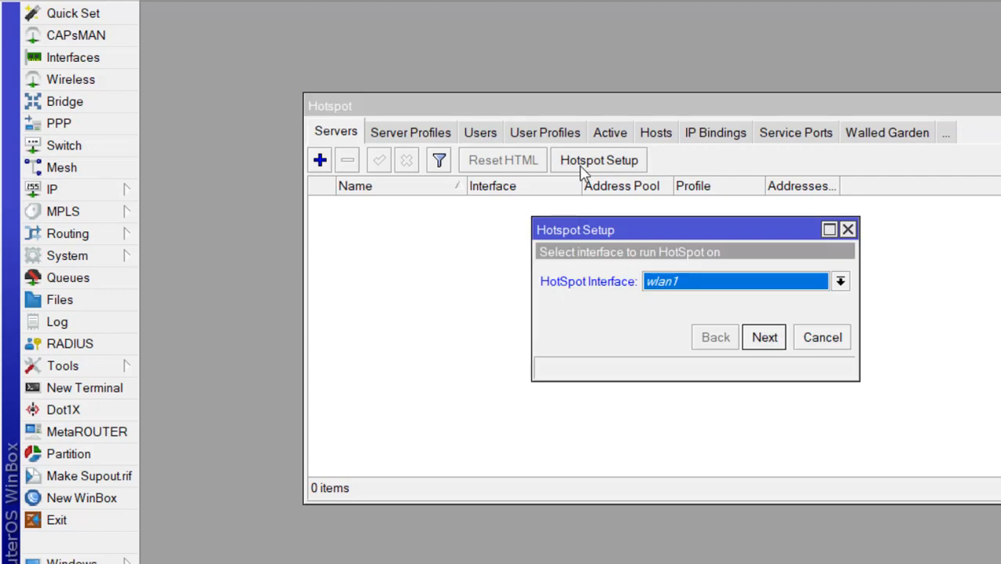
Step: Run the wizard on wlan1 with 192.168.200.1/24, the suggested pool, DNS 8.8.8.8/8.8.4.4 and default user
click(763, 337)
click(764, 337)
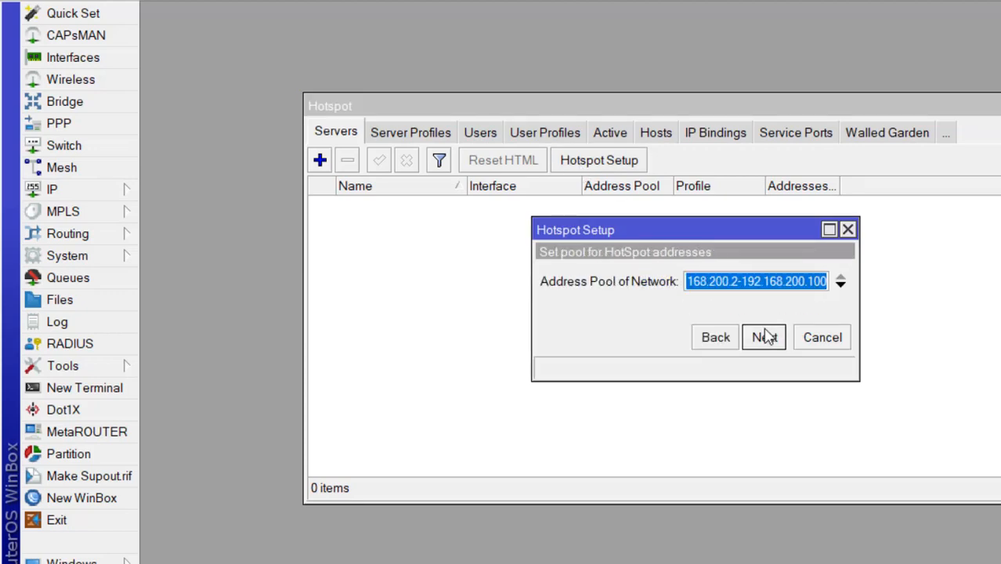
click(764, 337)
click(763, 336)
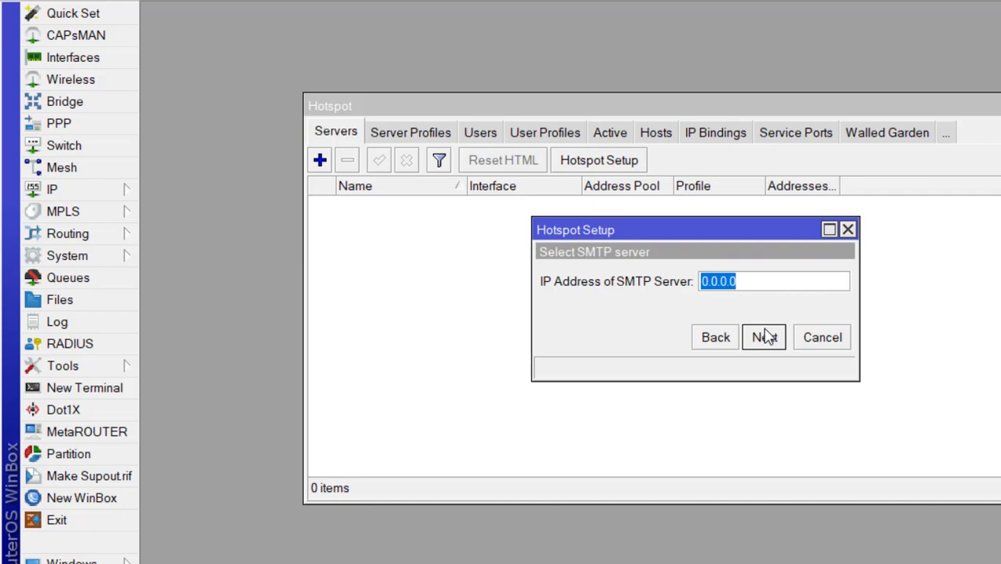
click(763, 336)
click(763, 336)
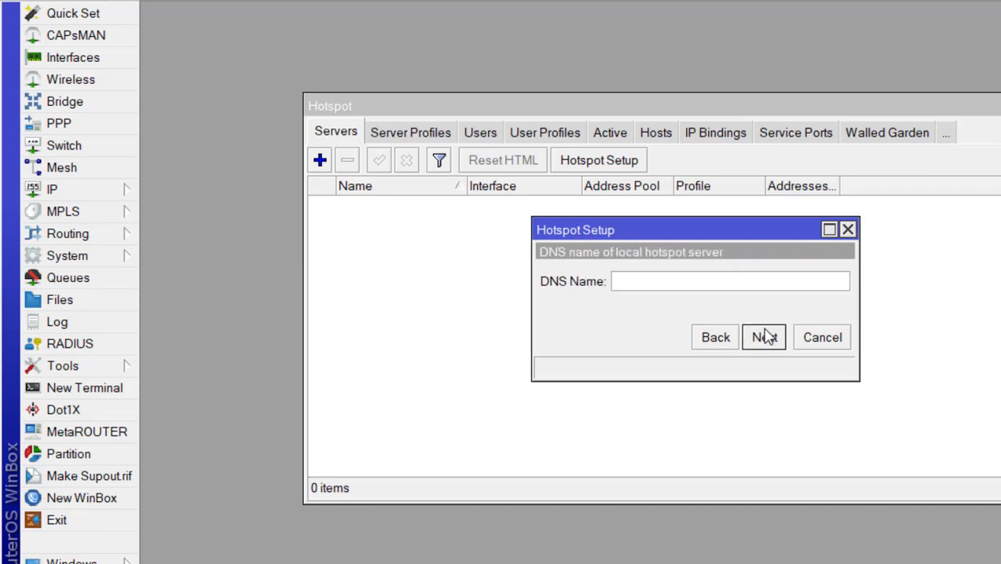
key(alt+Tab)
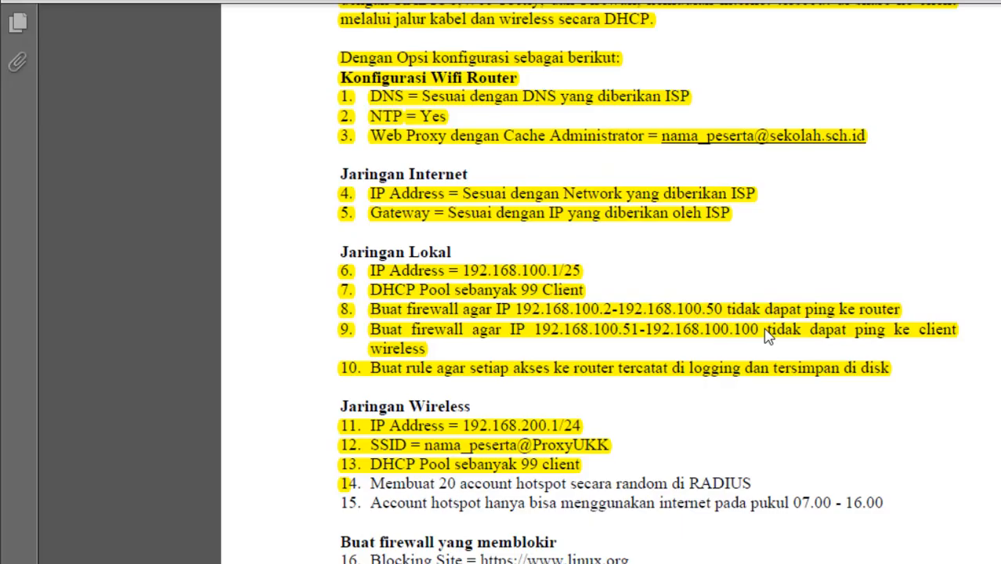
key(alt+Tab)
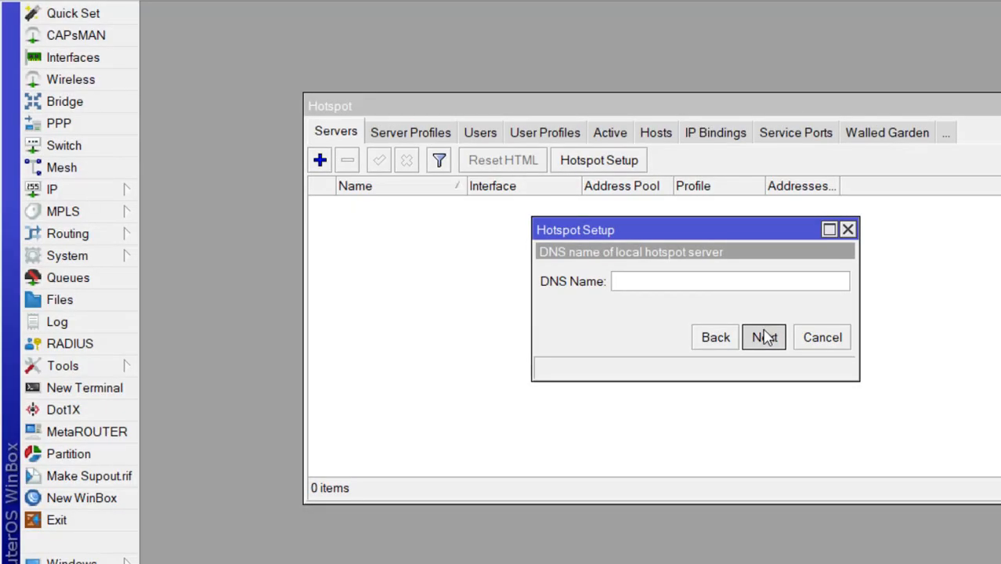
click(763, 337)
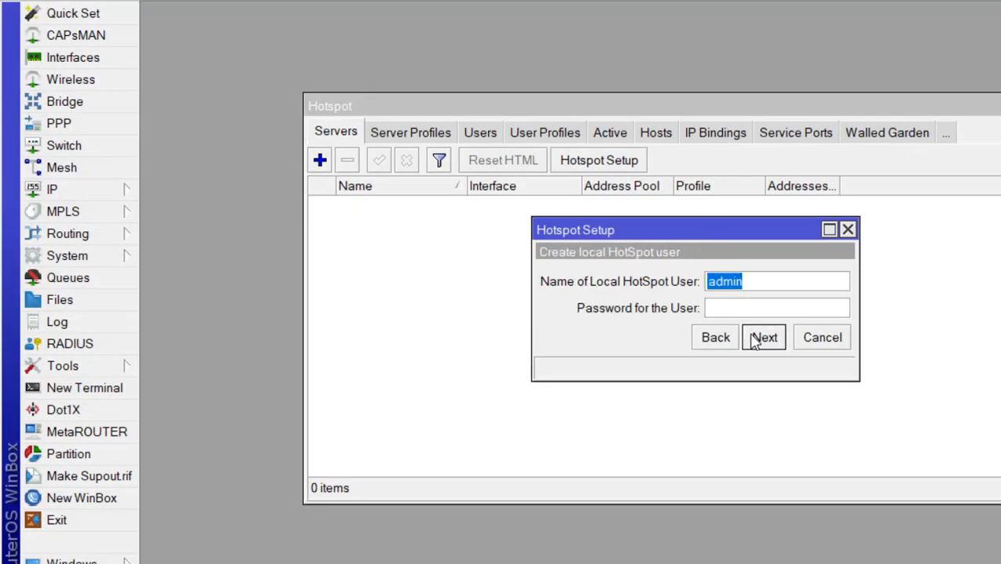
click(756, 337)
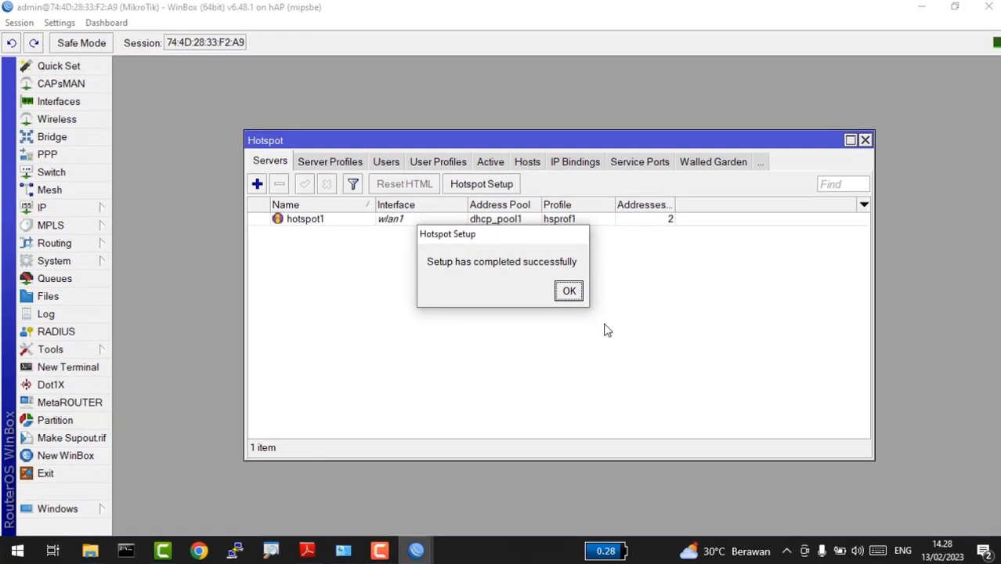
click(568, 291)
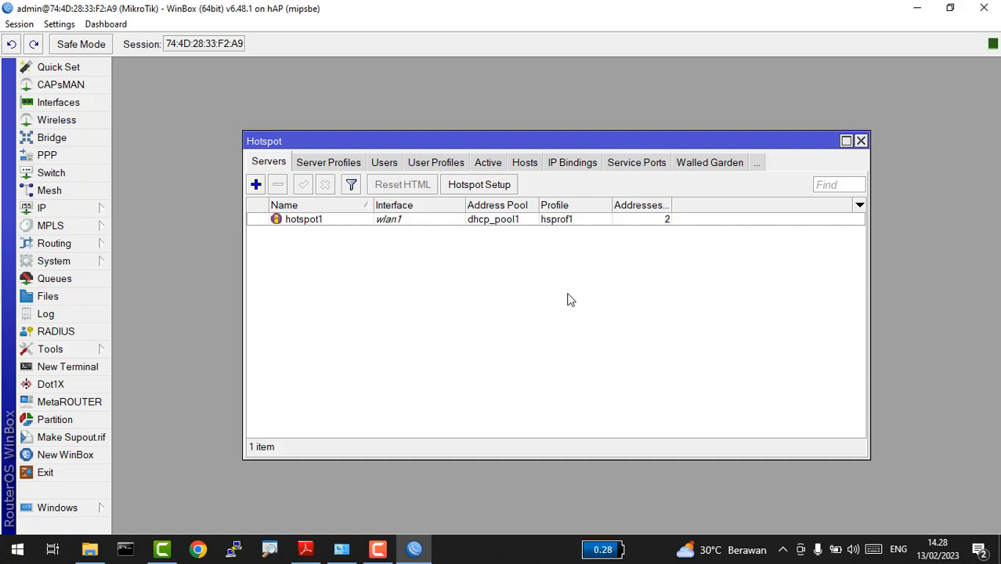
Step: Turn off Cookie login on the hsprof1 server profile
key(alt+Tab)
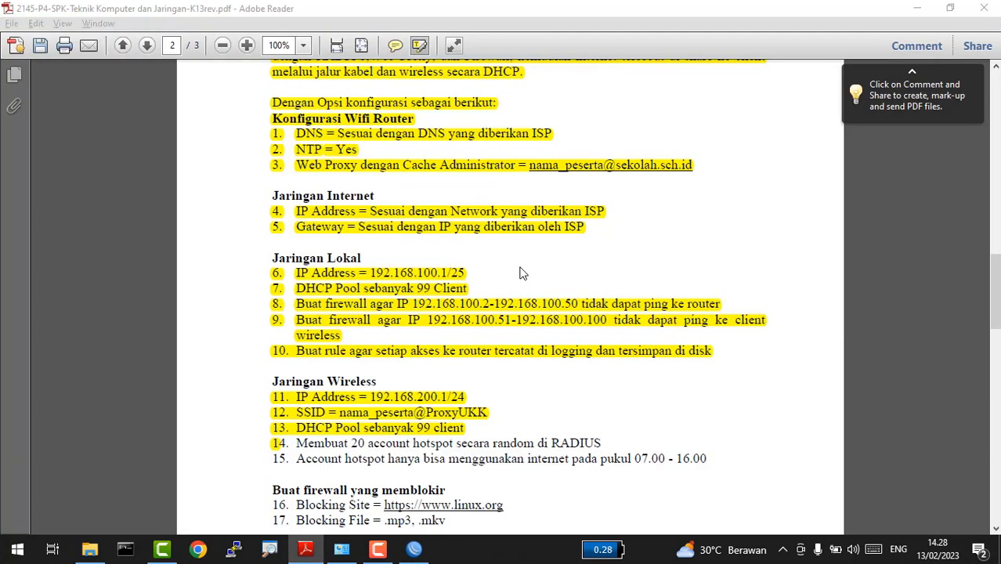
key(alt+Tab)
click(346, 165)
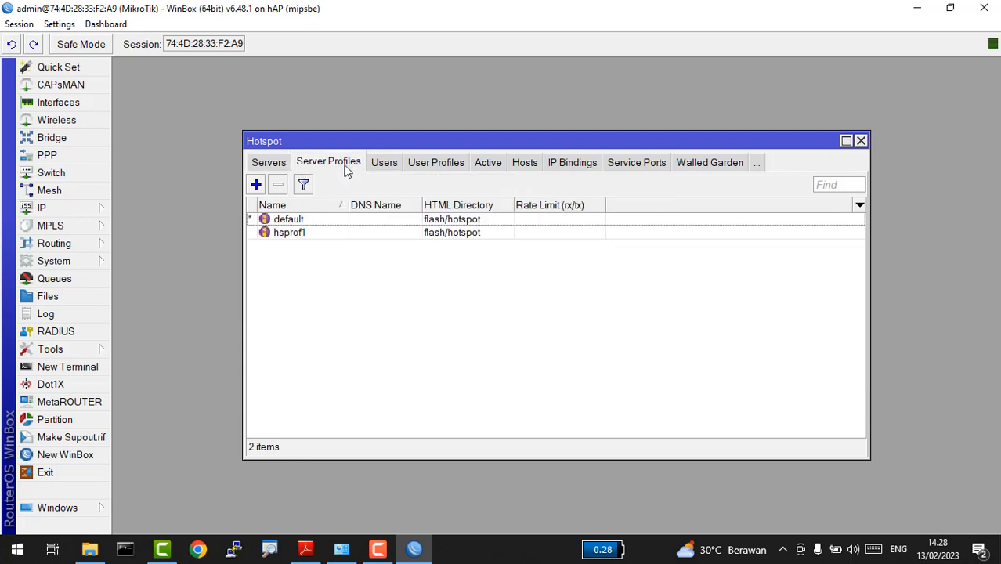
double_click(304, 233)
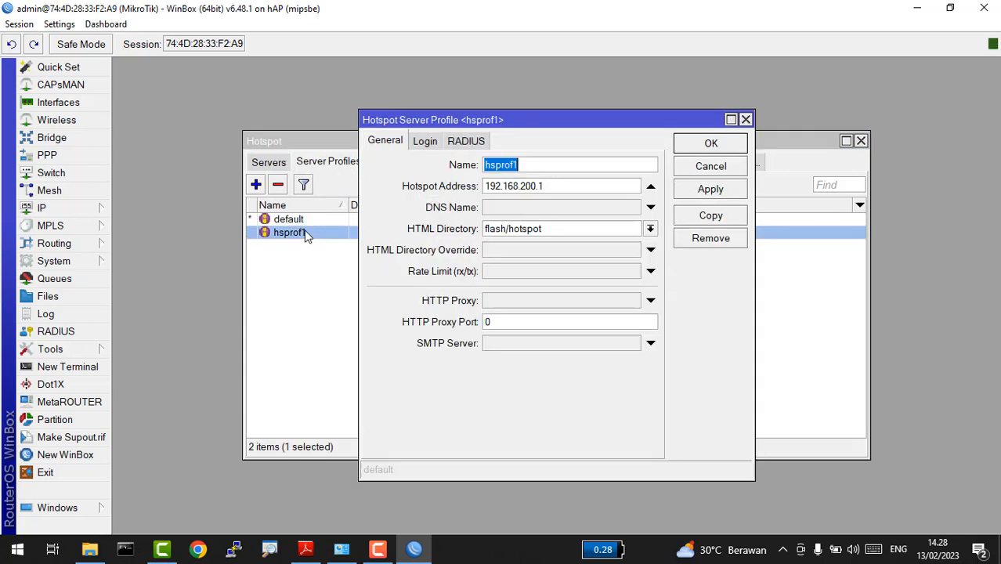
click(424, 144)
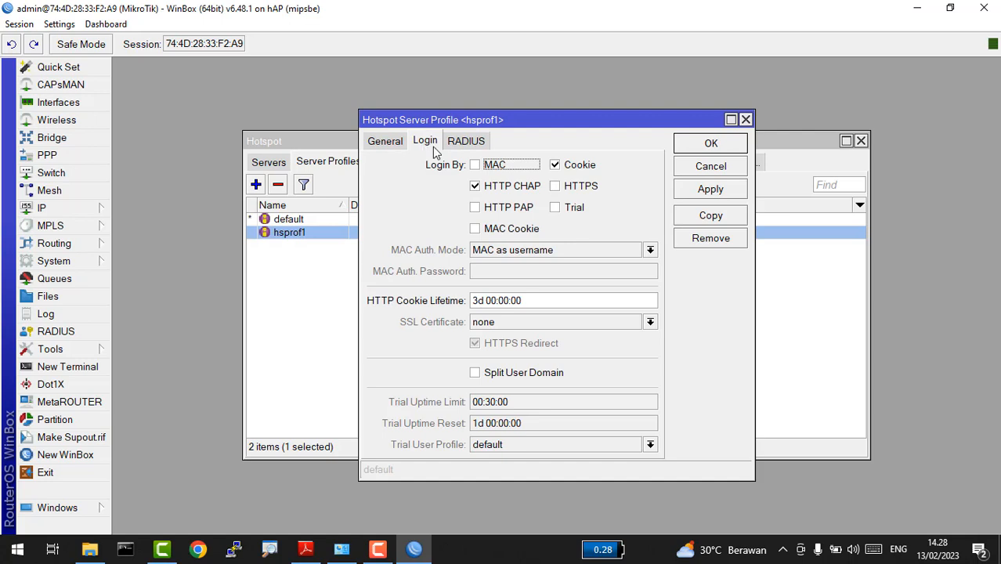
click(569, 169)
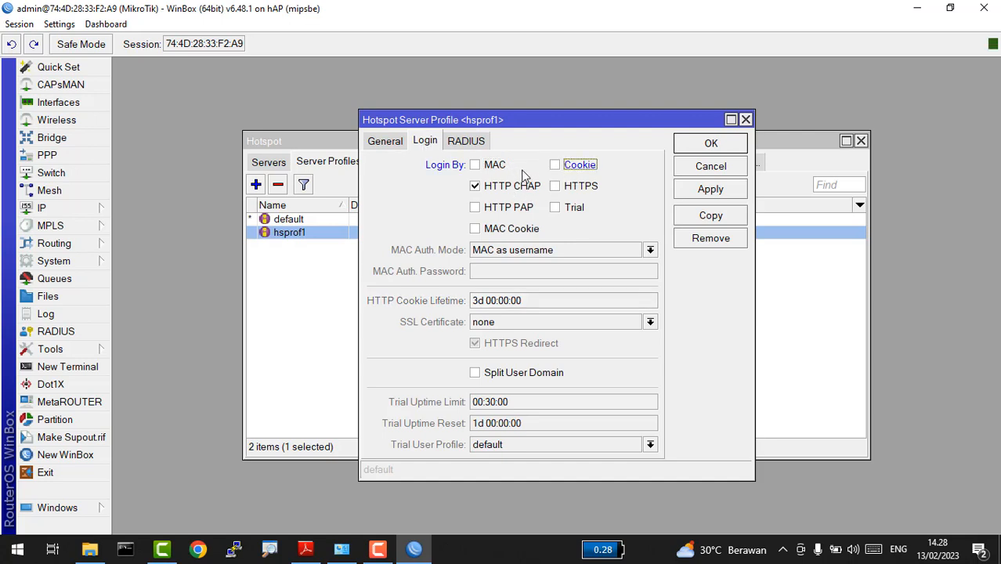
Step: Enable Use RADIUS on hsprof1, save the profile and close the Hotspot window
click(473, 142)
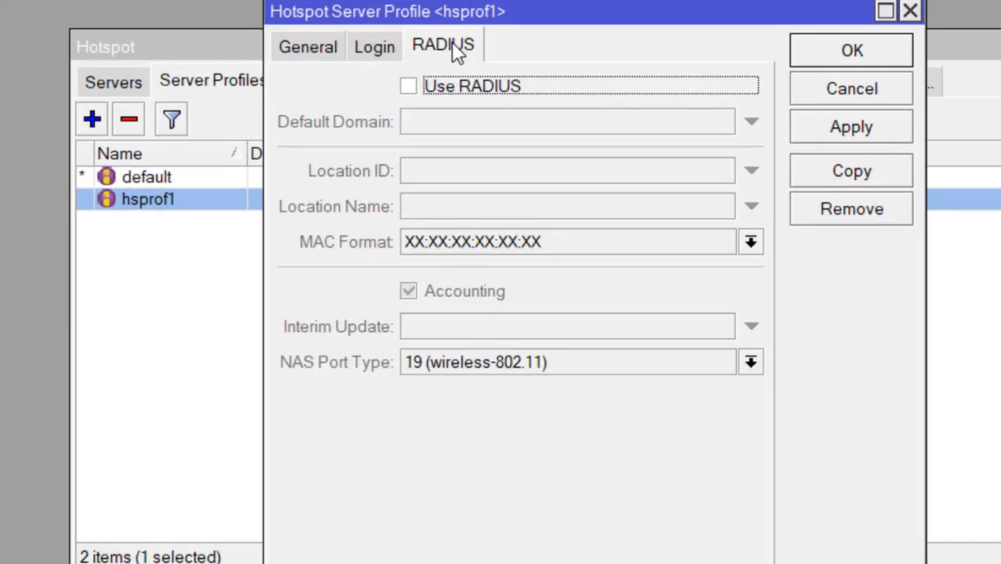
click(411, 87)
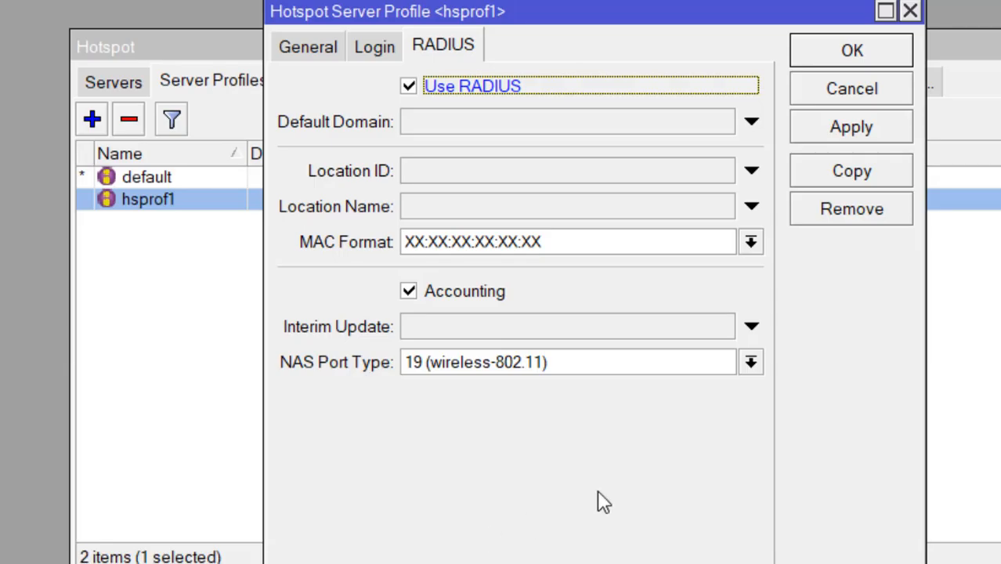
click(815, 133)
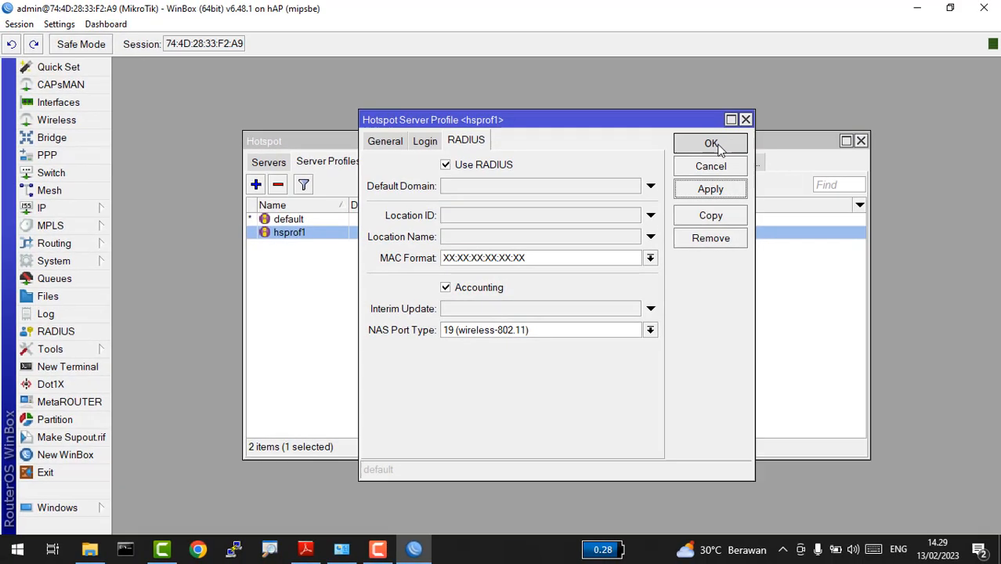
click(851, 50)
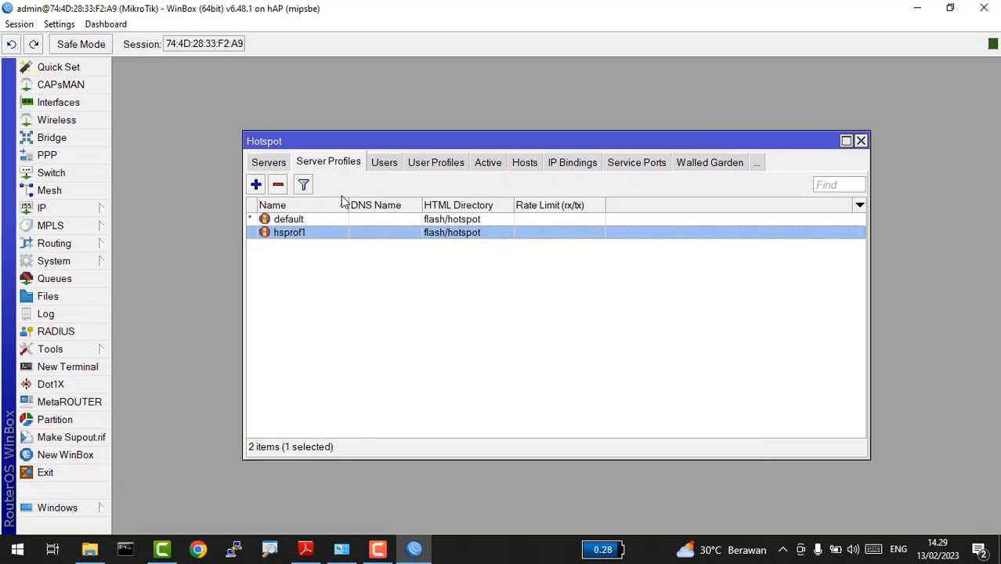
click(862, 142)
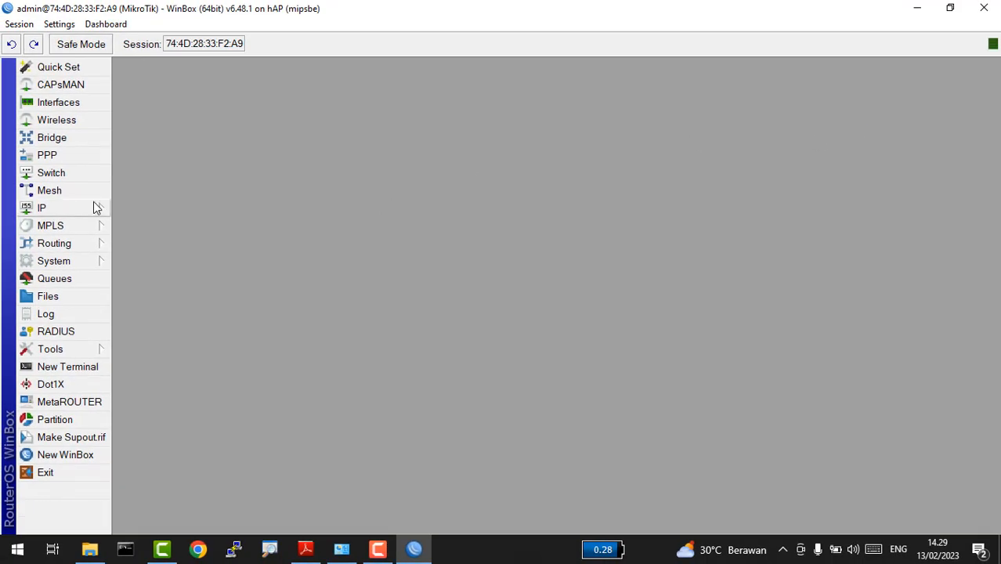
Step: Add a new RADIUS entry for the hotspot service with address 127.0.0.1
click(63, 330)
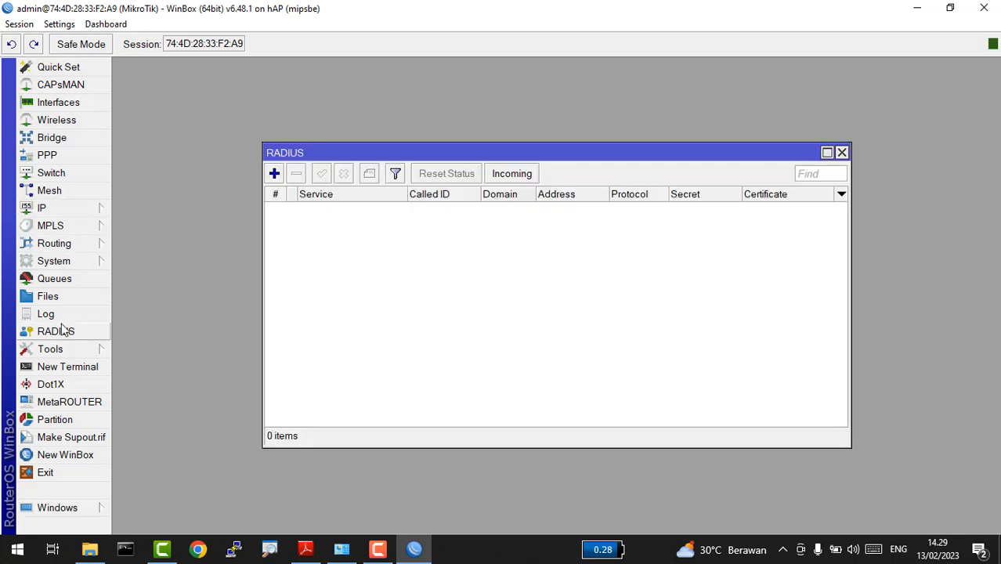
click(274, 173)
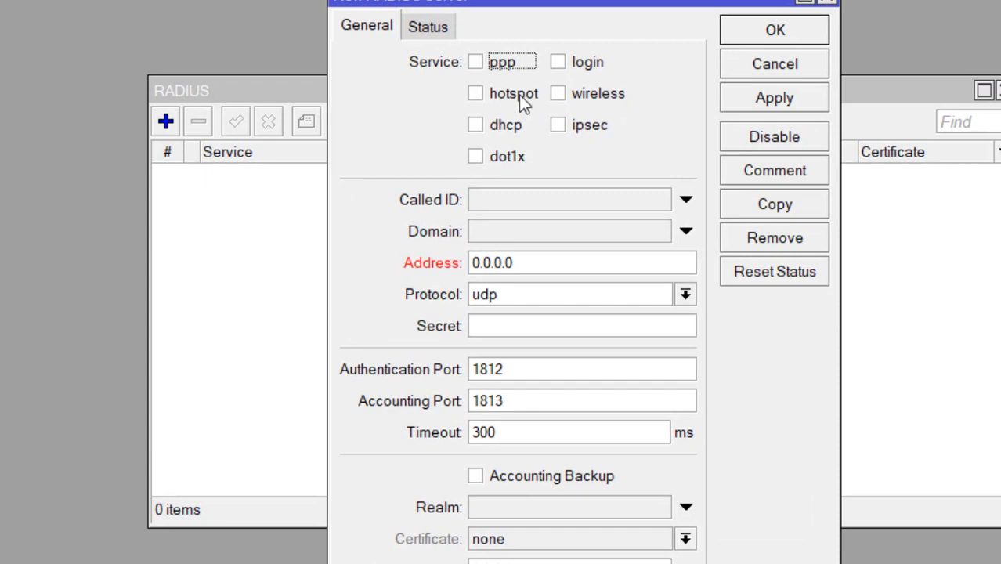
click(477, 94)
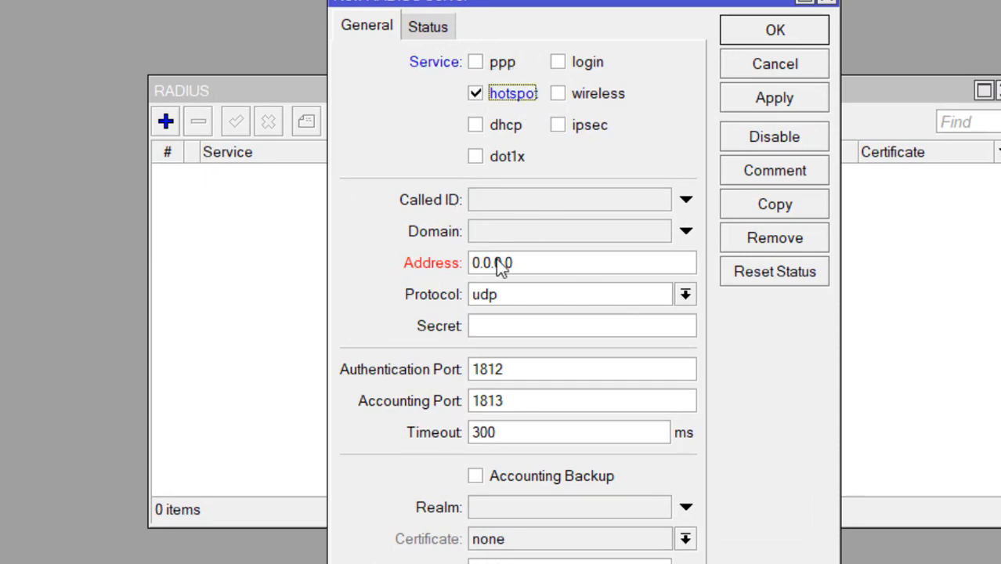
drag(569, 266, 432, 273)
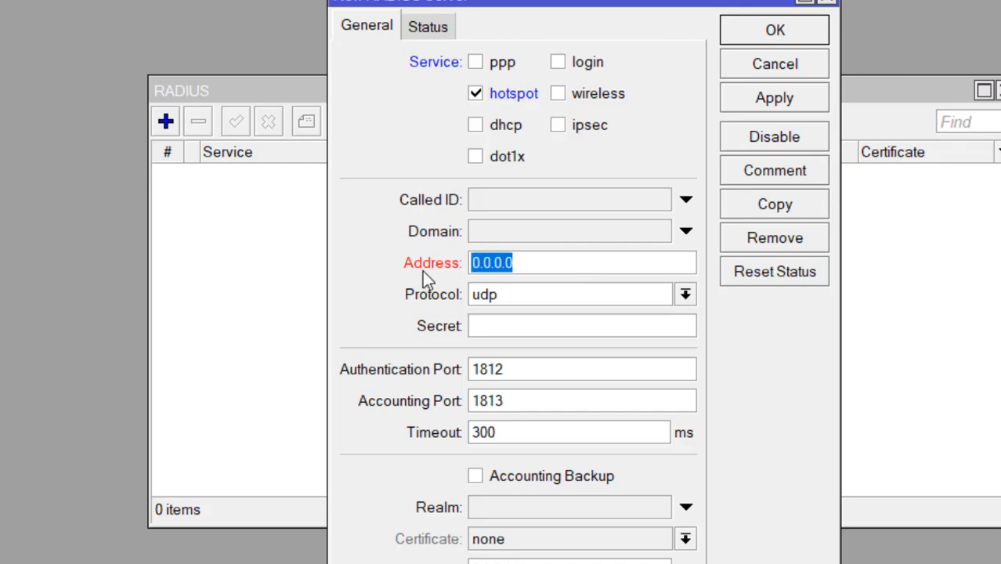
text(127)
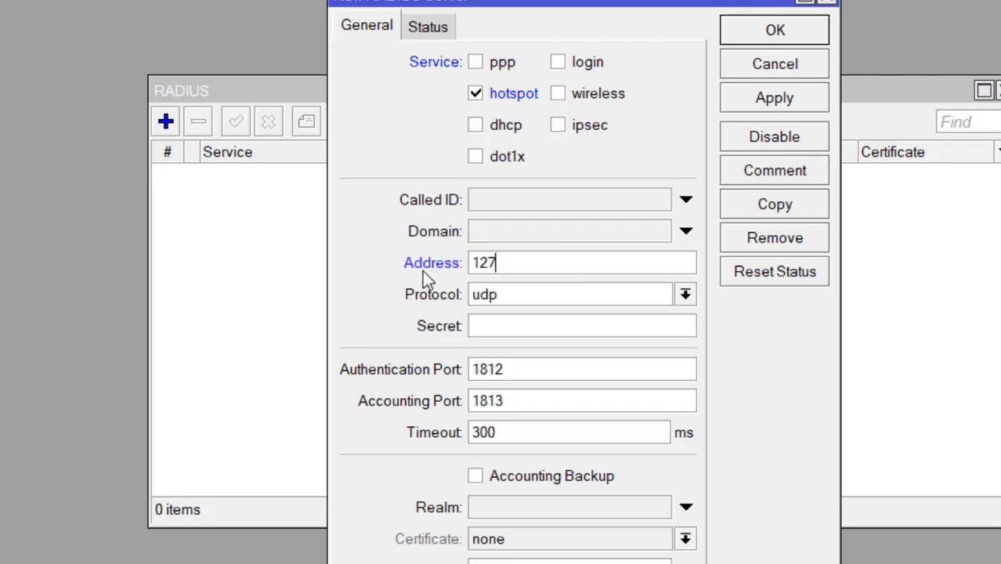
text(.10.0.)
key(BackSpace)
key(BackSpace)
key(BackSpace)
key(BackSpace)
key(BackSpace)
text(0.0.1)
Step: Enter the shared secret, save the RADIUS entry and close the RADIUS list
click(529, 323)
text(*****)
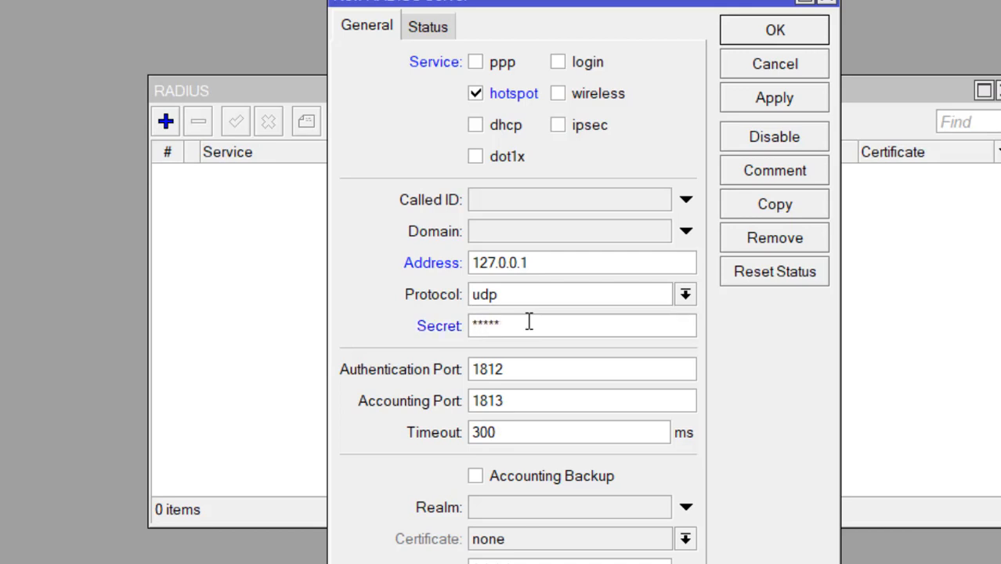
click(787, 109)
click(783, 38)
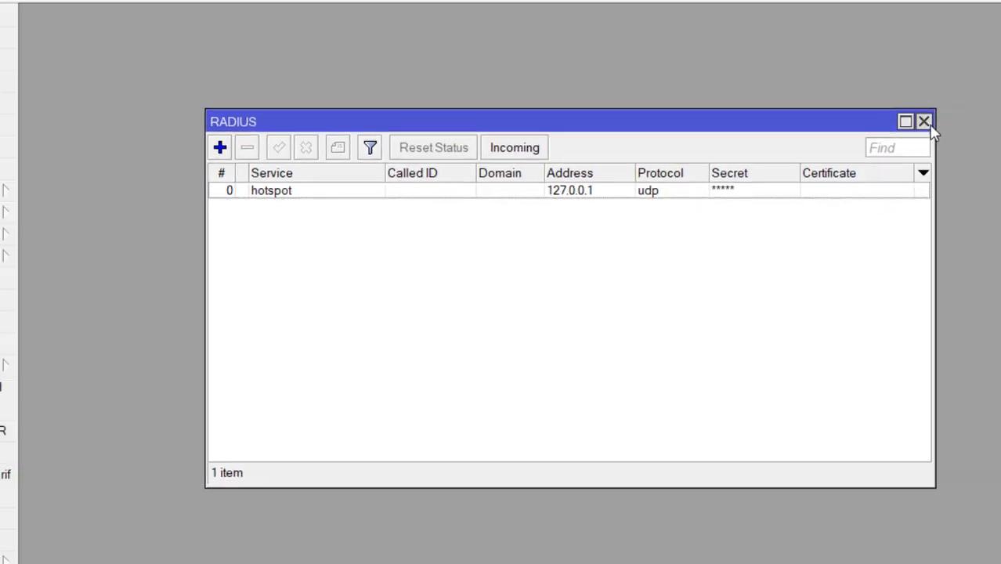
click(998, 90)
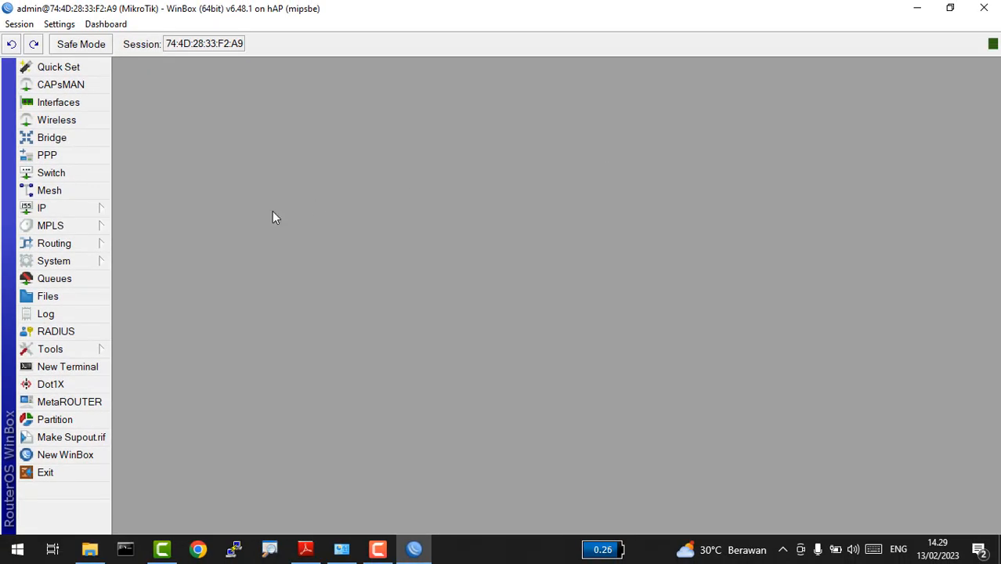
click(46, 262)
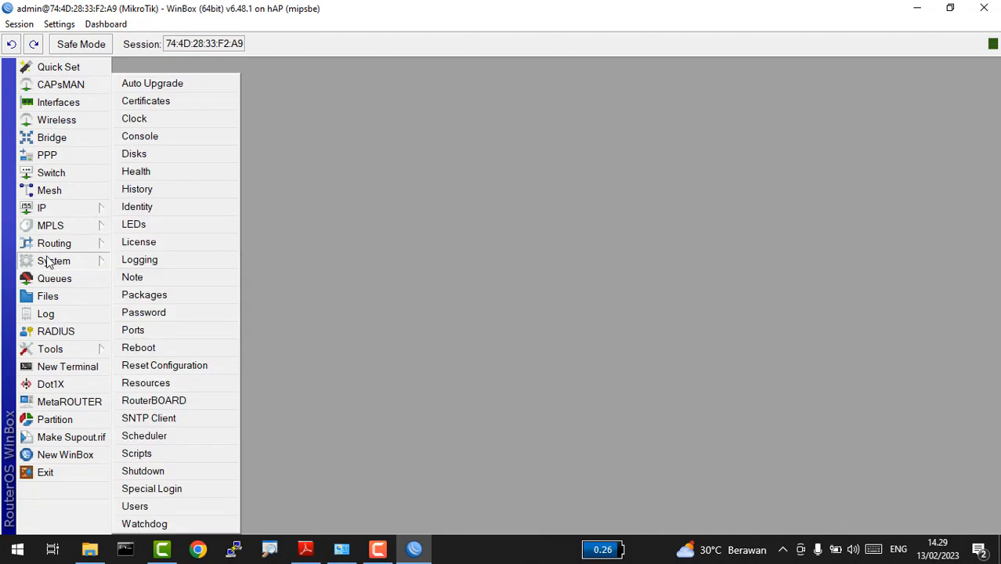
click(188, 298)
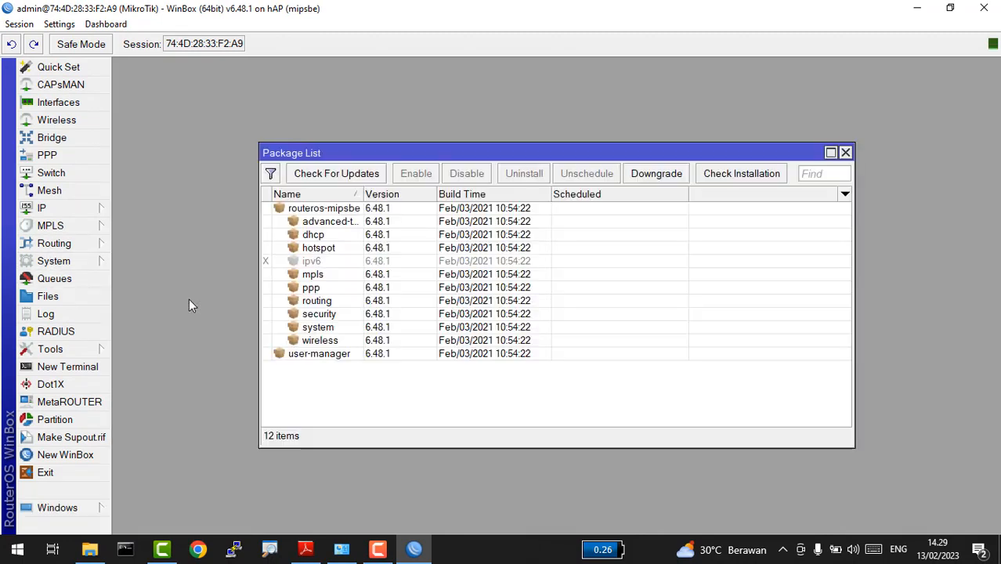
click(369, 356)
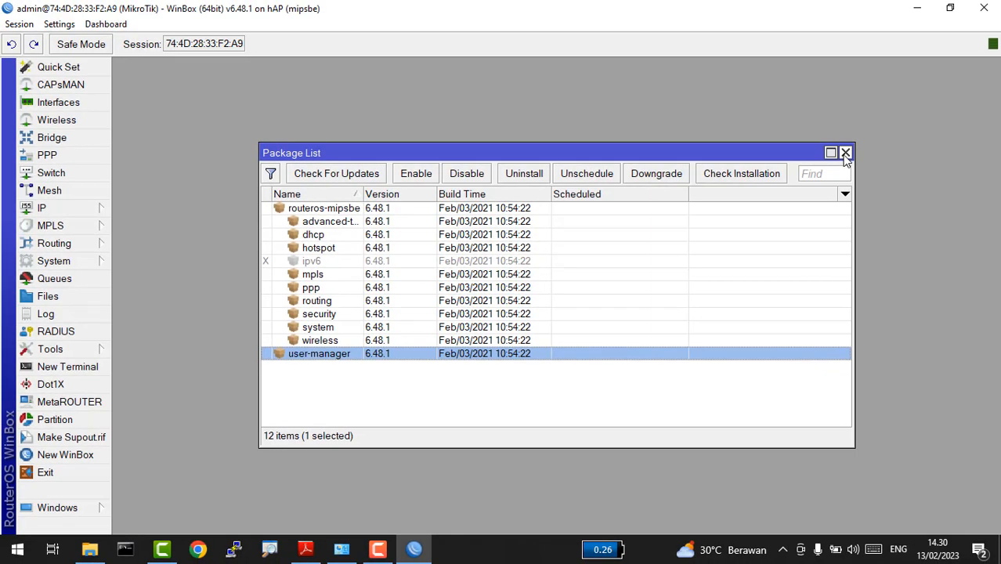
click(845, 154)
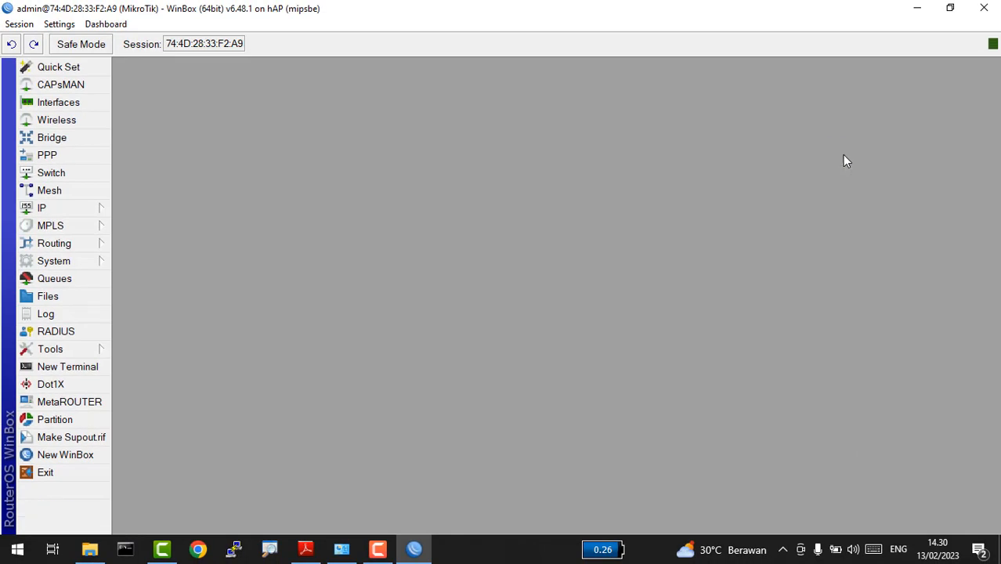
key(alt+Tab)
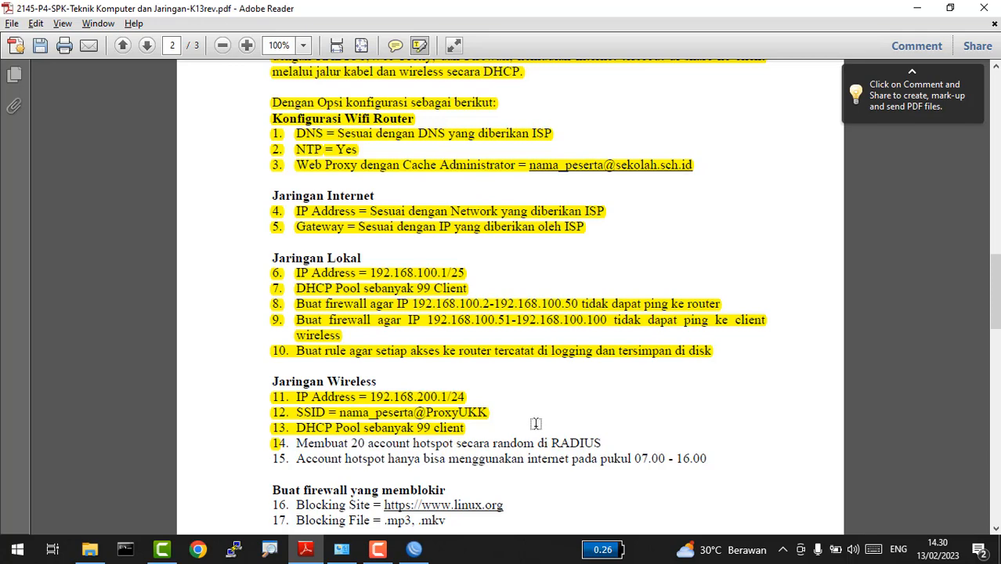
key(alt+Tab)
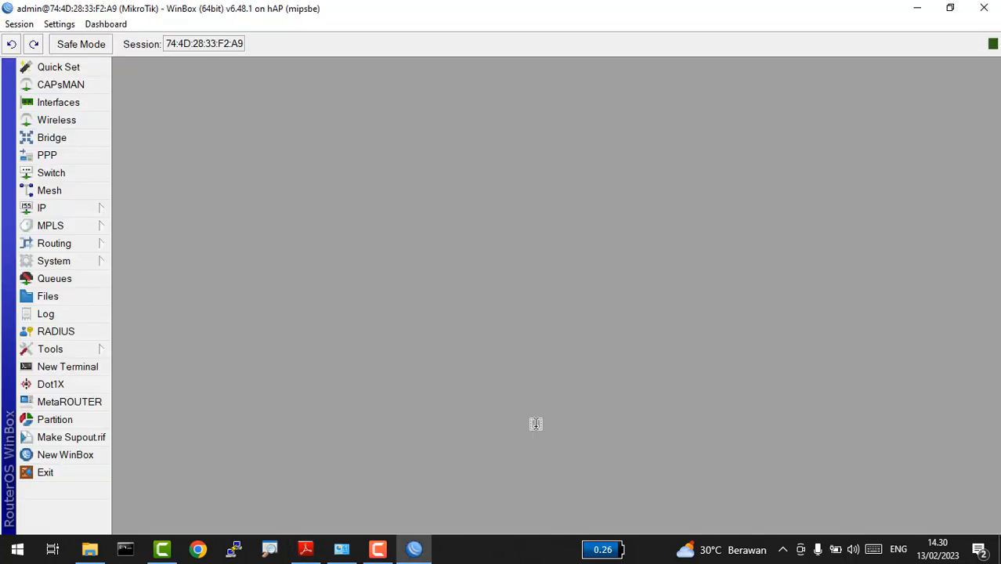
Step: Review the Ethernet connection's current address details
click(341, 549)
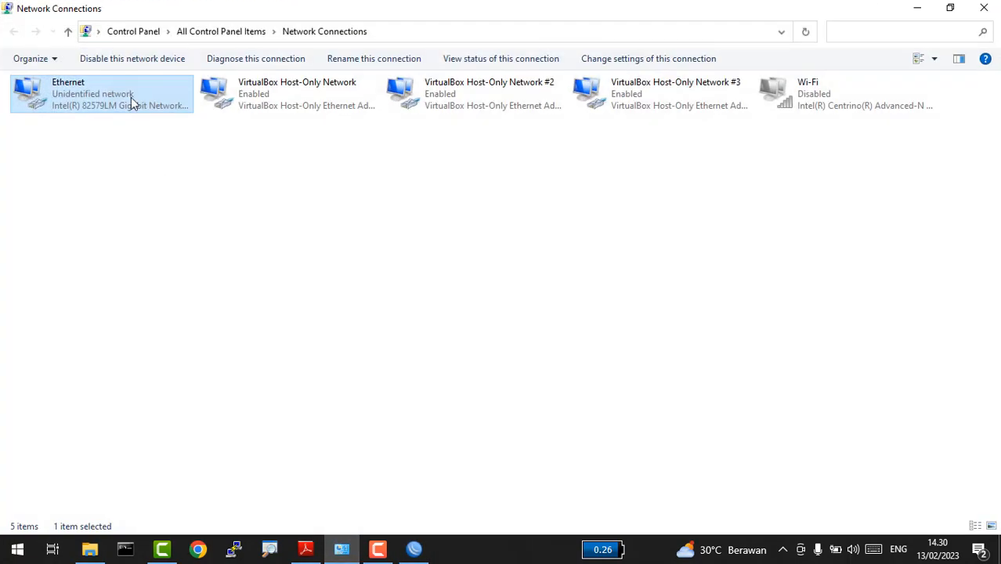
double_click(131, 97)
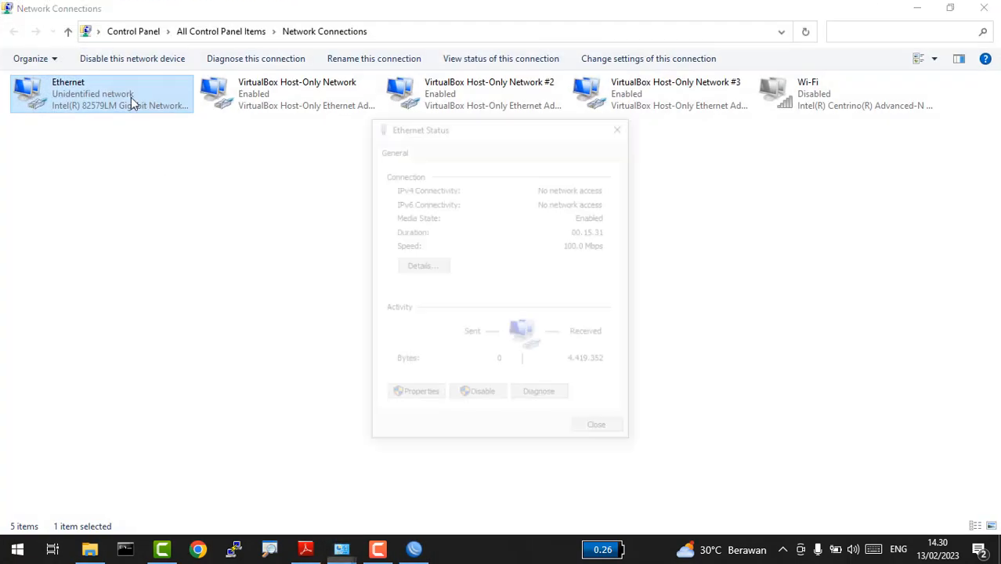
click(422, 267)
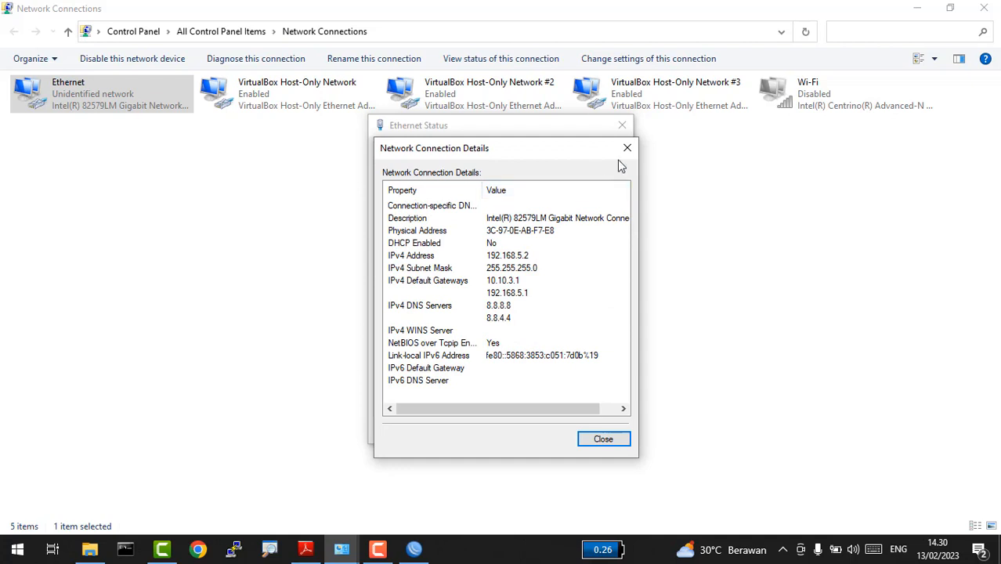
click(603, 439)
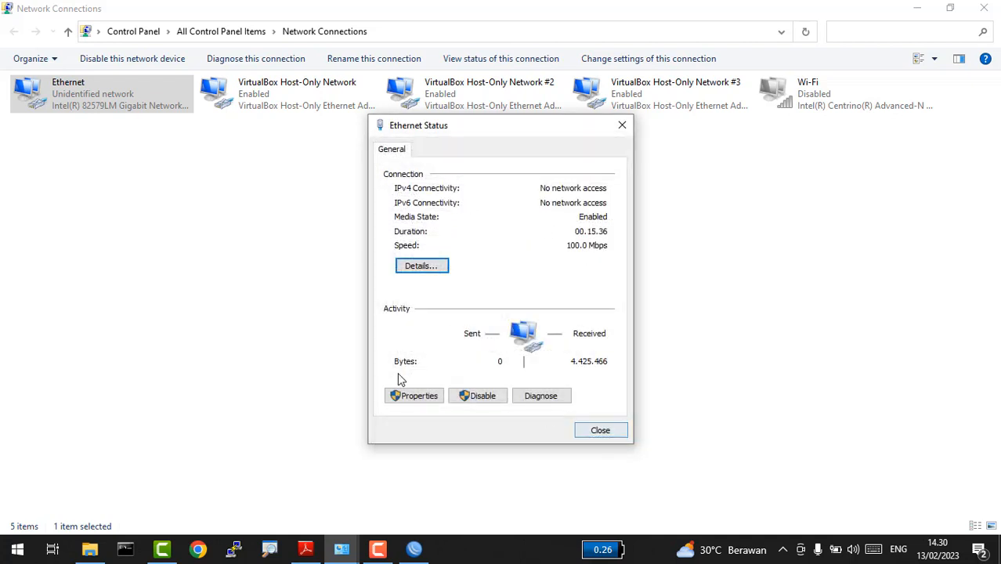
Step: Set Ethernet IPv4 to obtain IP and DNS server addresses automatically
click(391, 396)
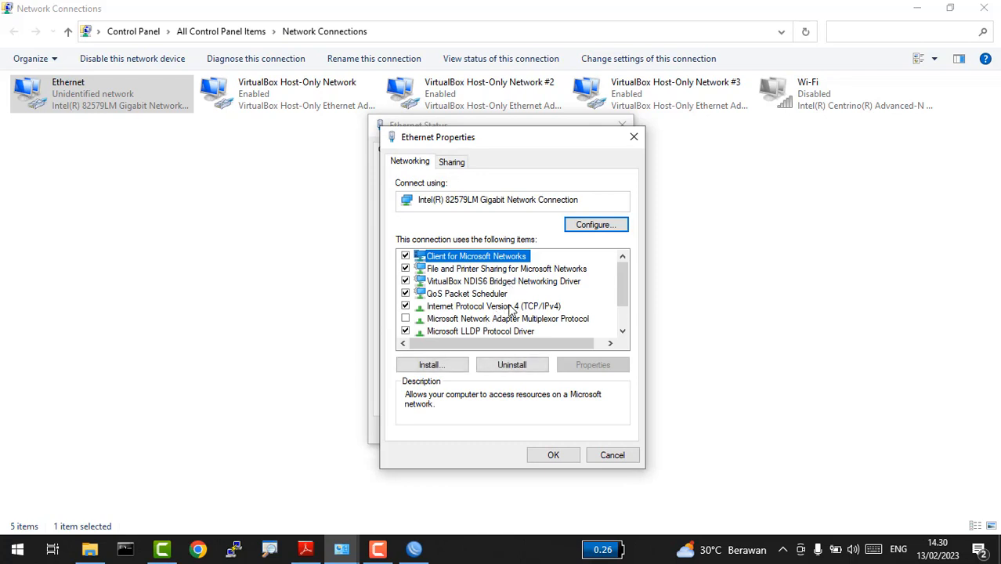
double_click(510, 306)
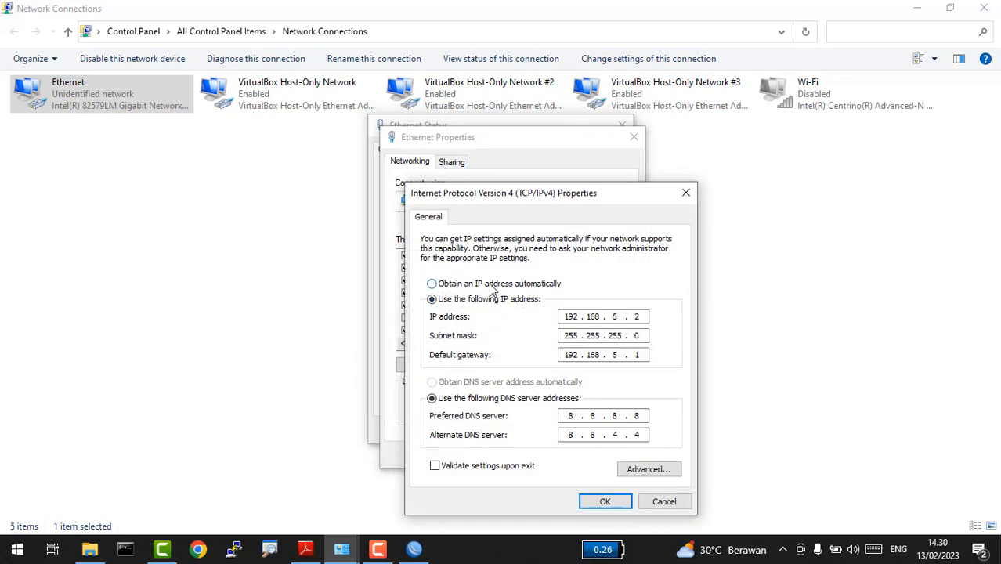
click(490, 285)
click(471, 382)
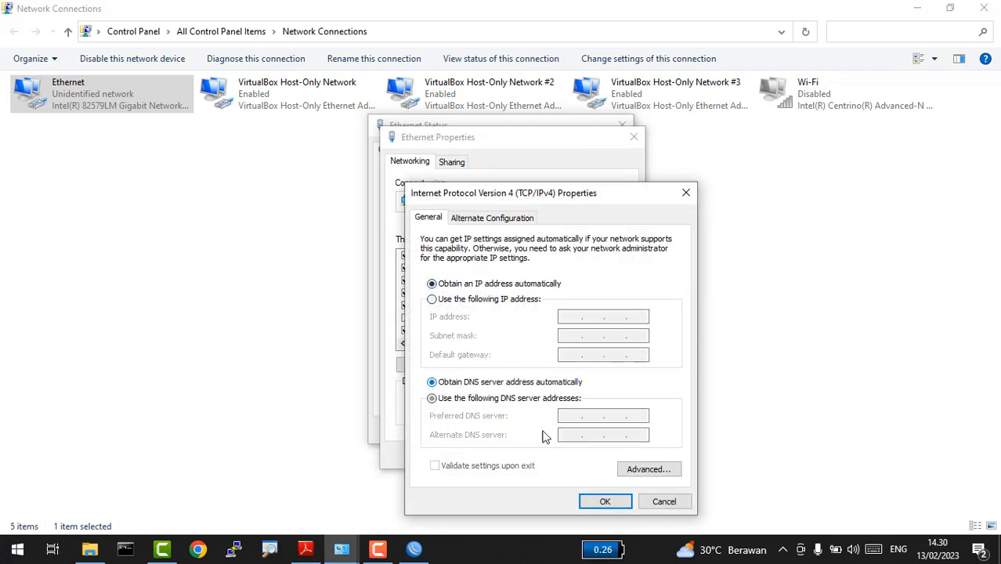
click(603, 501)
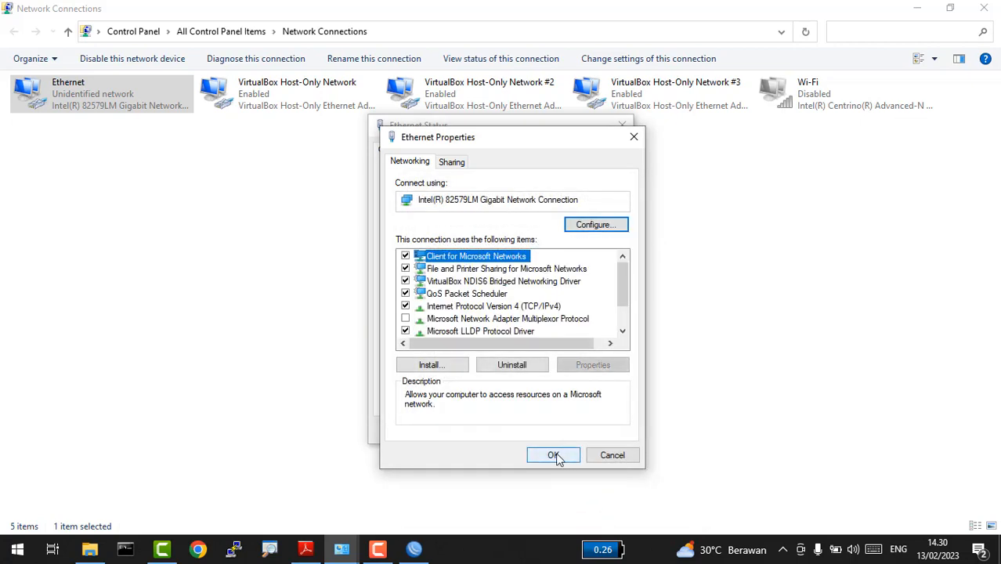
click(555, 456)
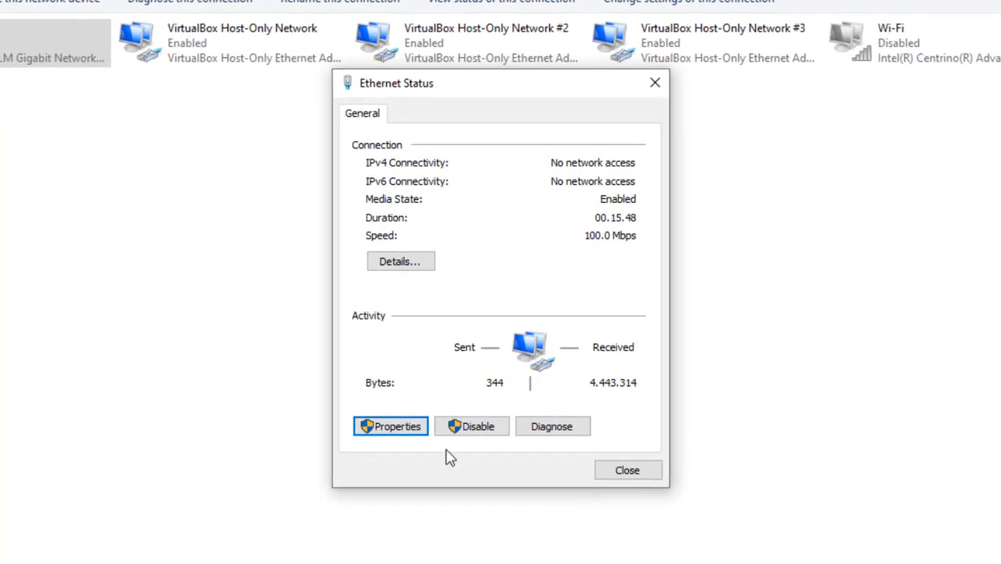
Step: Confirm the 192.168.100.100 DHCP lease, then launch Command Prompt with Run 'cmd'
click(417, 263)
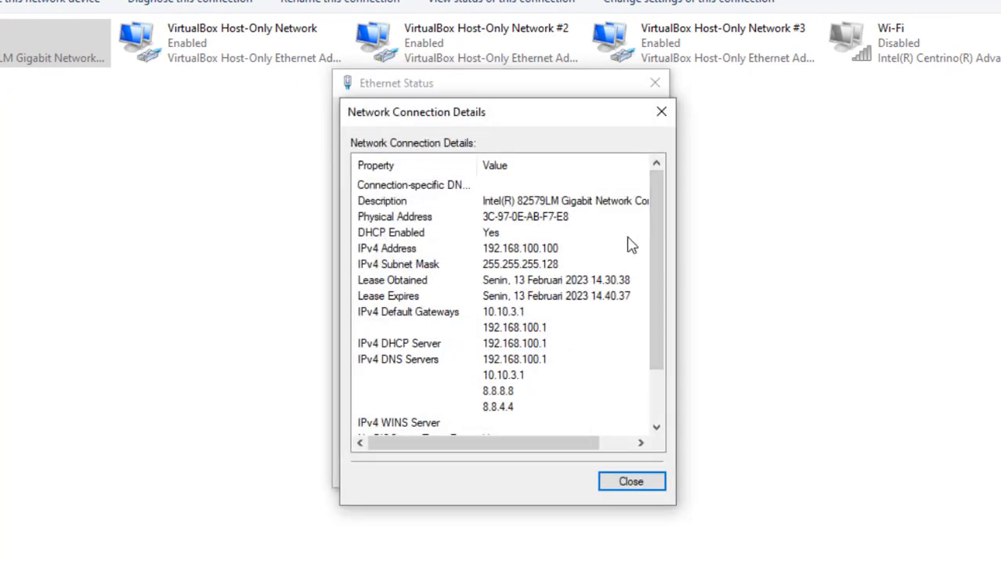
click(661, 116)
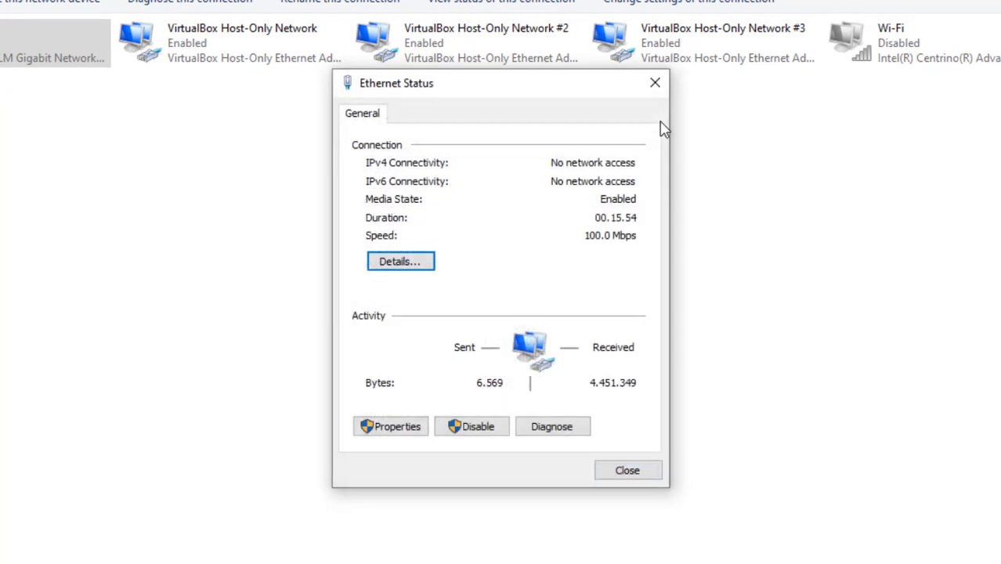
key(super+r)
text(cmd)
key(Return)
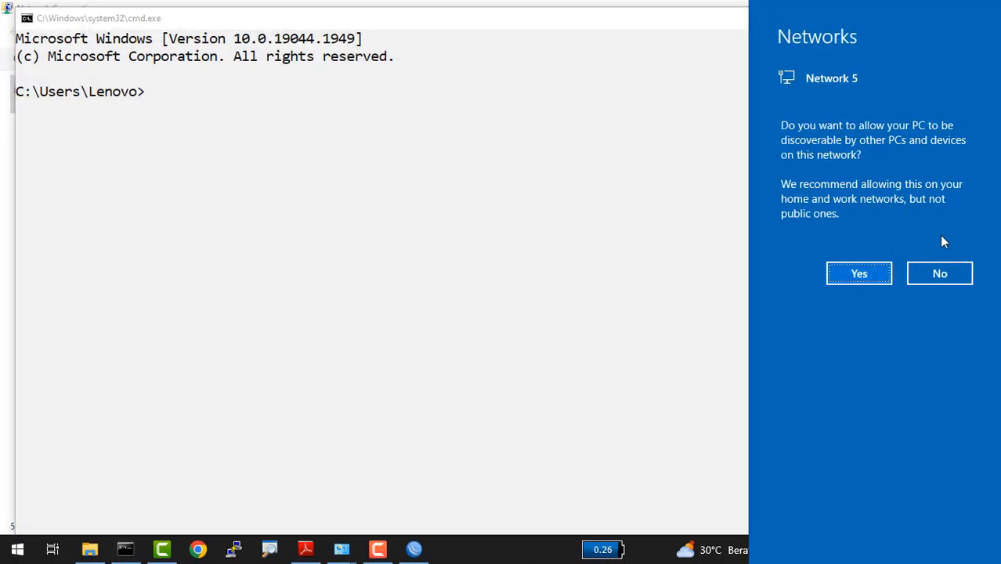
Step: Allow discovery on the new network and ping google.com, which times out
click(859, 274)
click(445, 207)
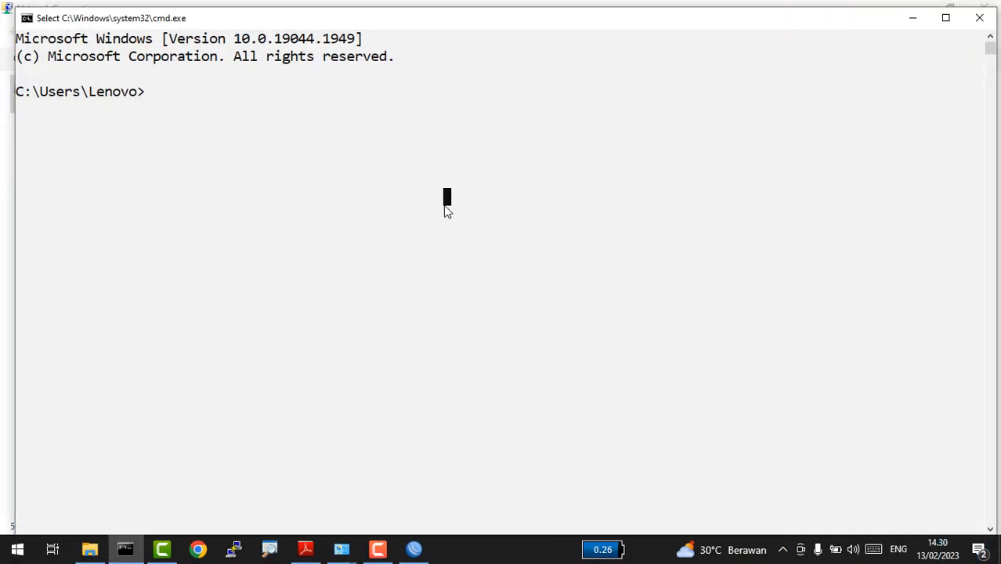
text(ping )
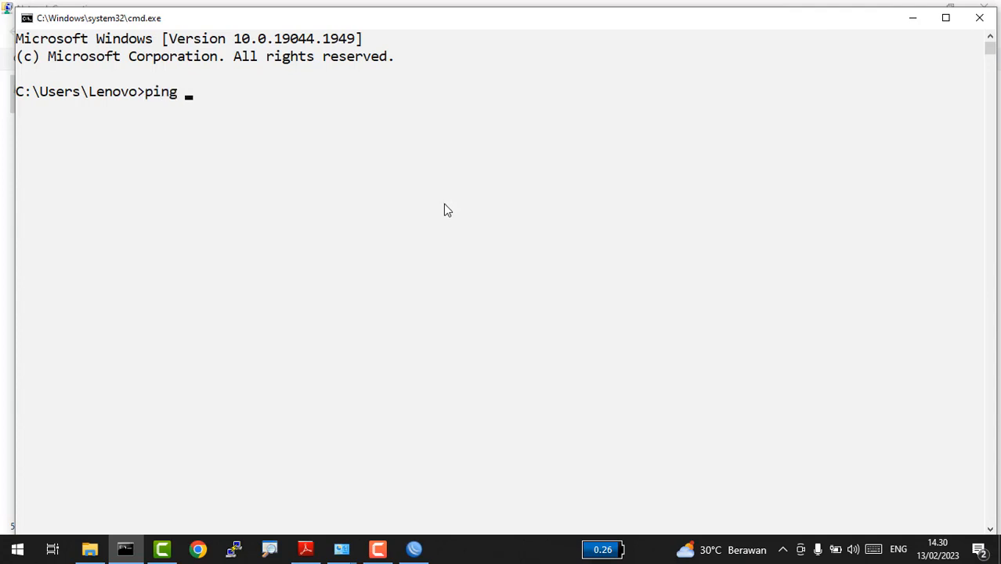
text(google.com)
key(Return)
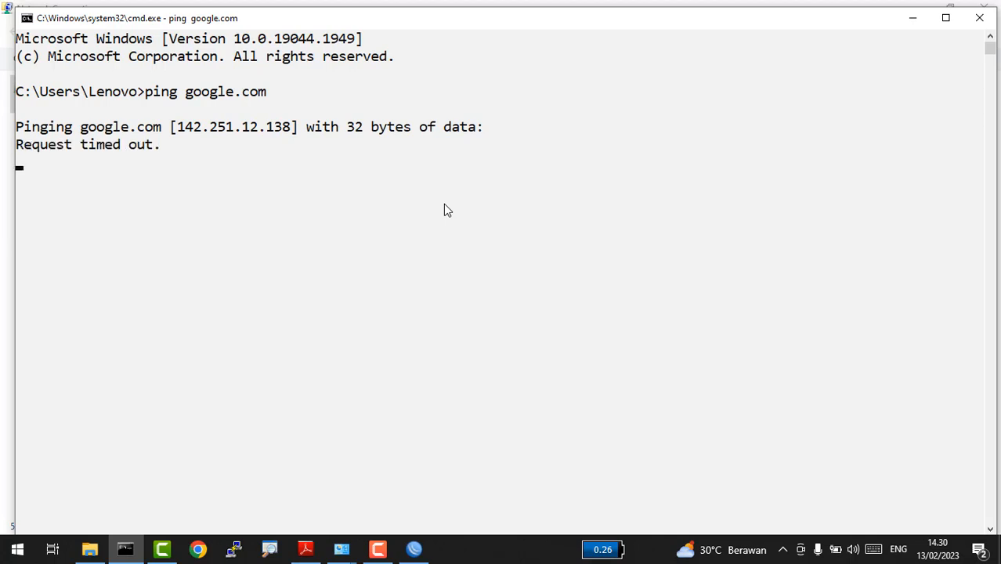
key(ctrl+c)
Step: Ping the router at 192.168.100.1, get replies, then switch back to WinBox
text(pn)
key(BackSpace)
text(i)
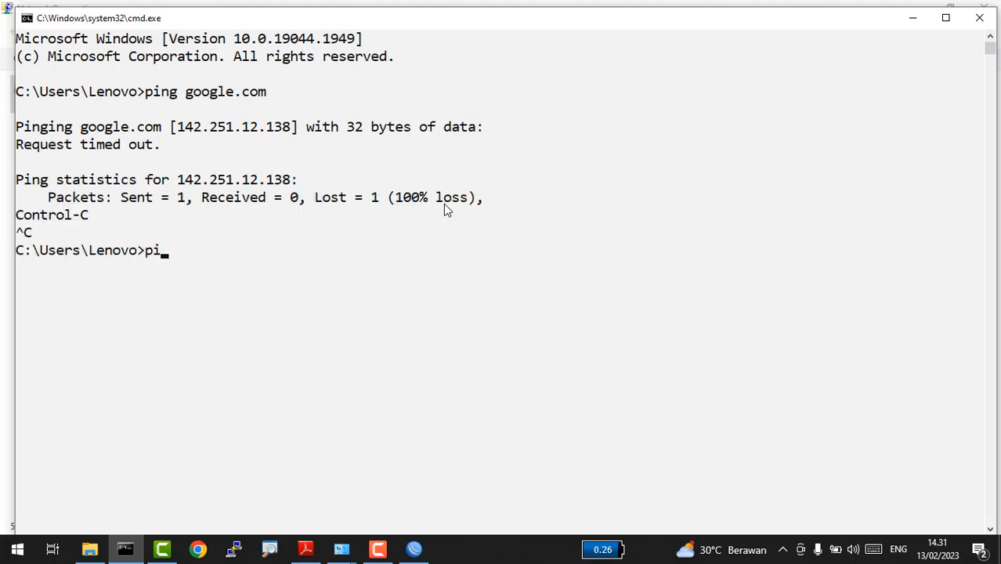
text(ng 192.1)
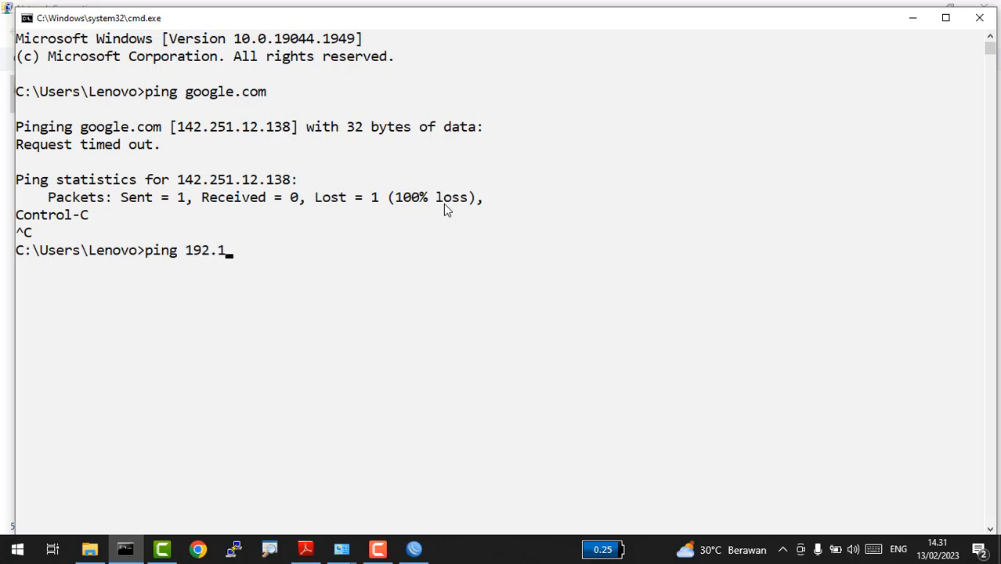
text(68.100.1)
key(Return)
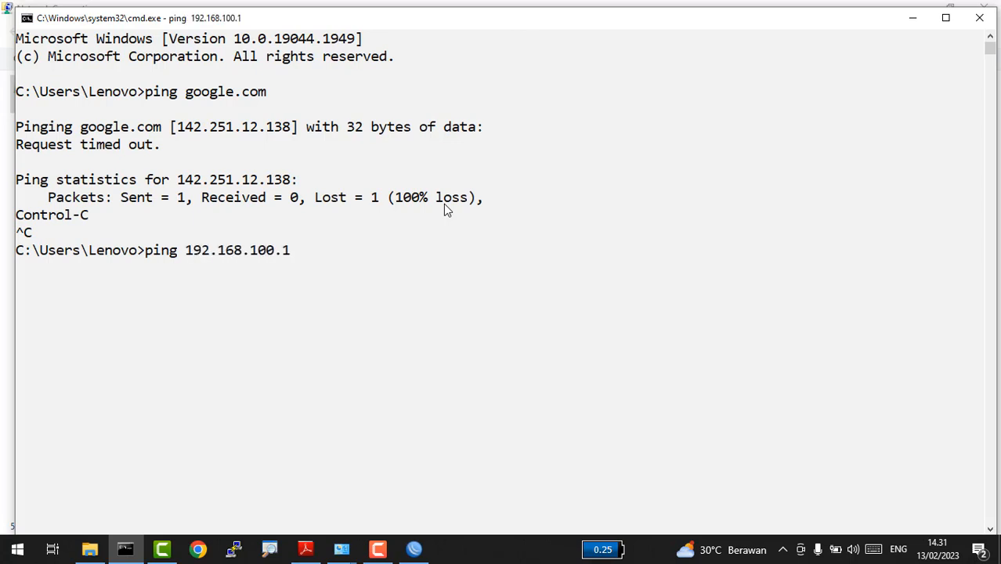
key(ctrl+c)
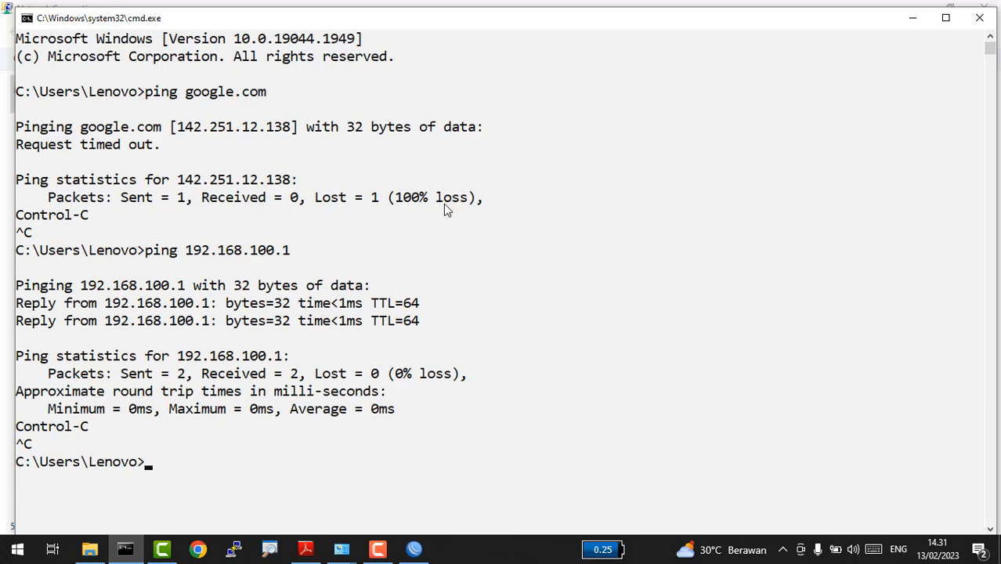
key(alt+Tab)
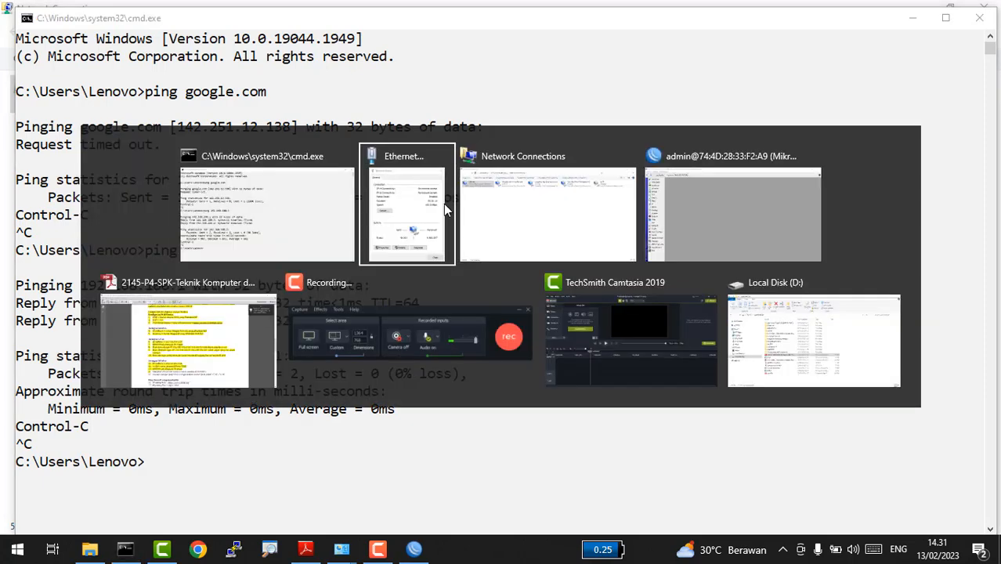
key(alt+Tab)
key(alt+Tab)
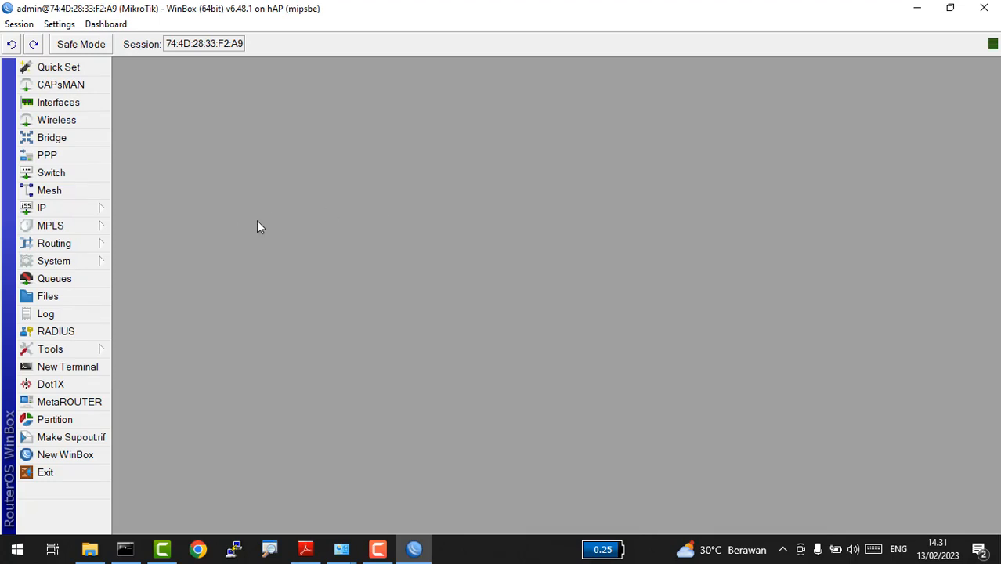
Step: Start a new firewall NAT rule with source address 192.168.100.0/25
click(97, 212)
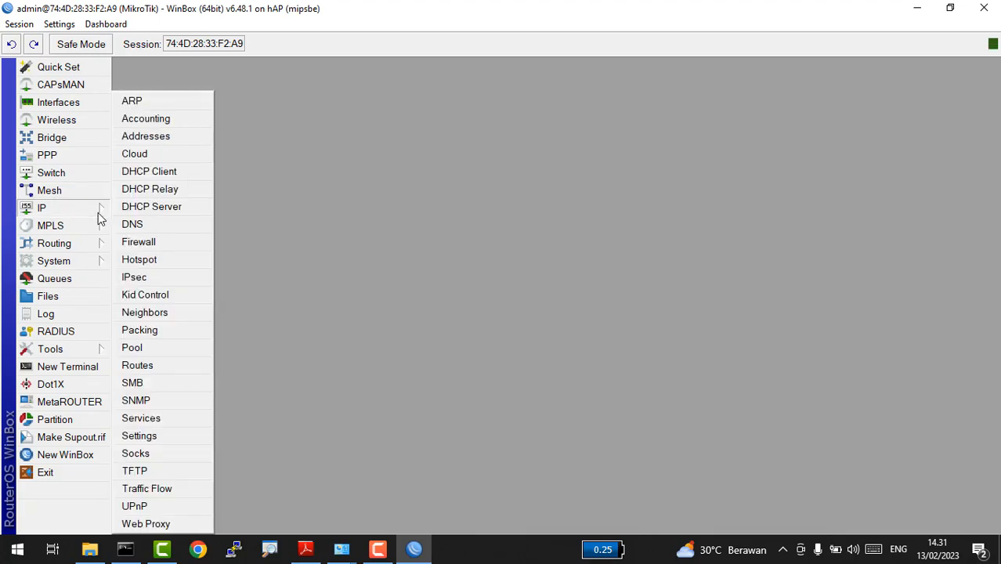
click(156, 243)
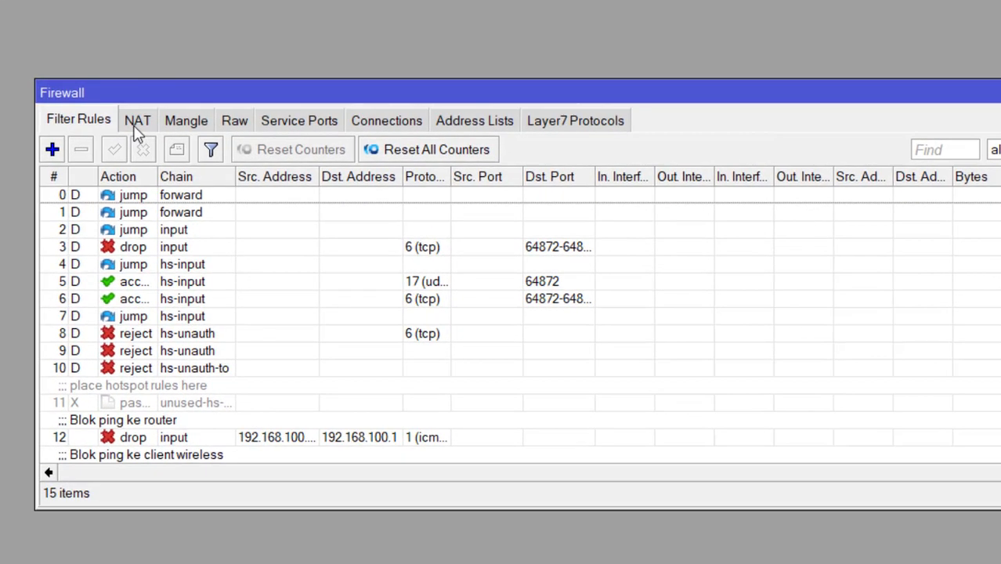
click(137, 130)
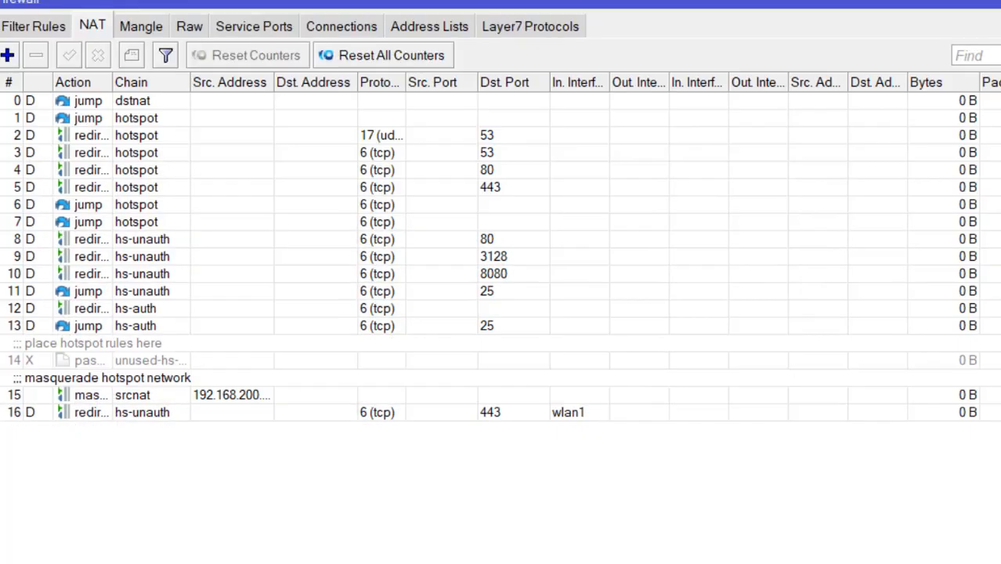
click(7, 55)
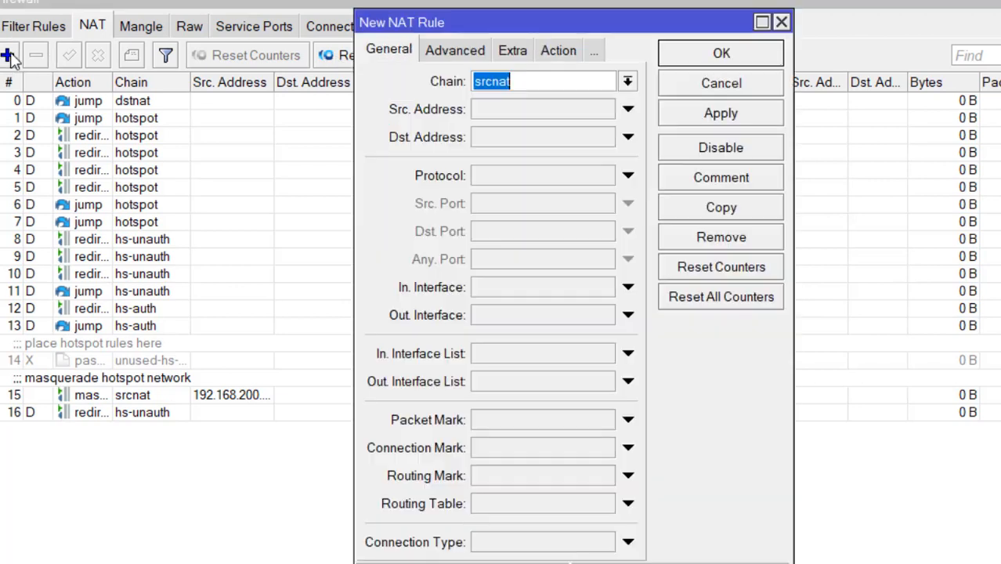
click(578, 110)
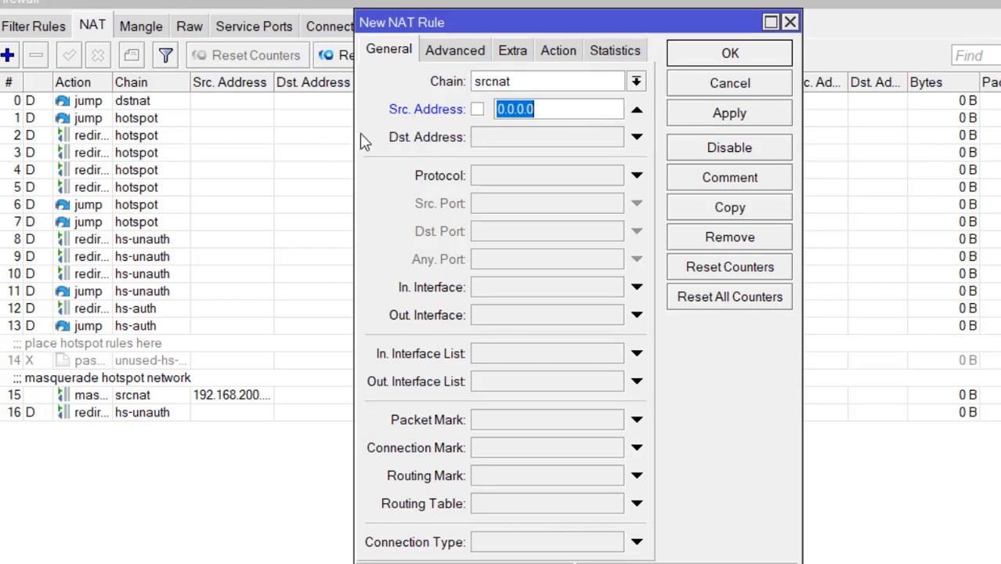
drag(357, 141, 229, 137)
text(192)
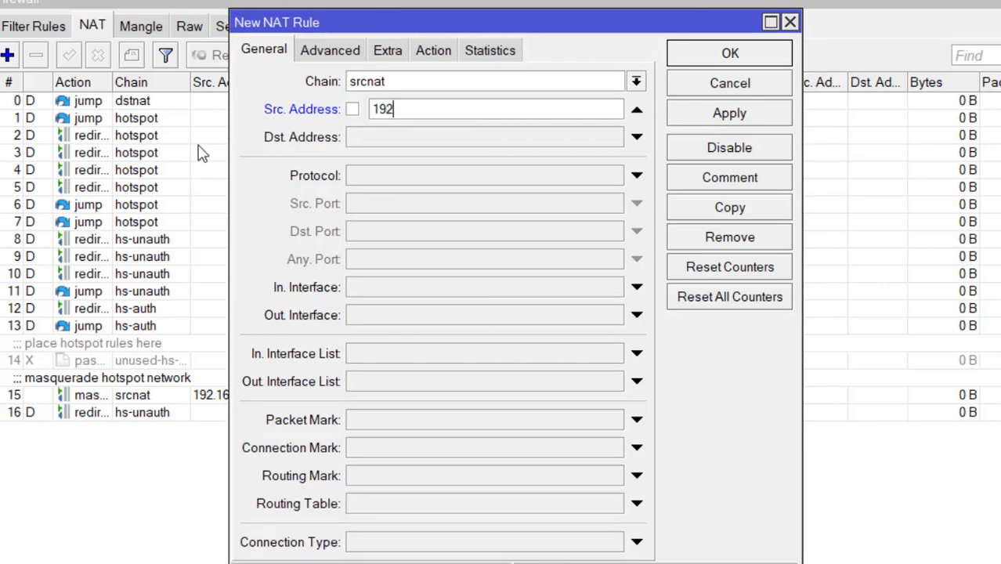
text(.168.100.0/)
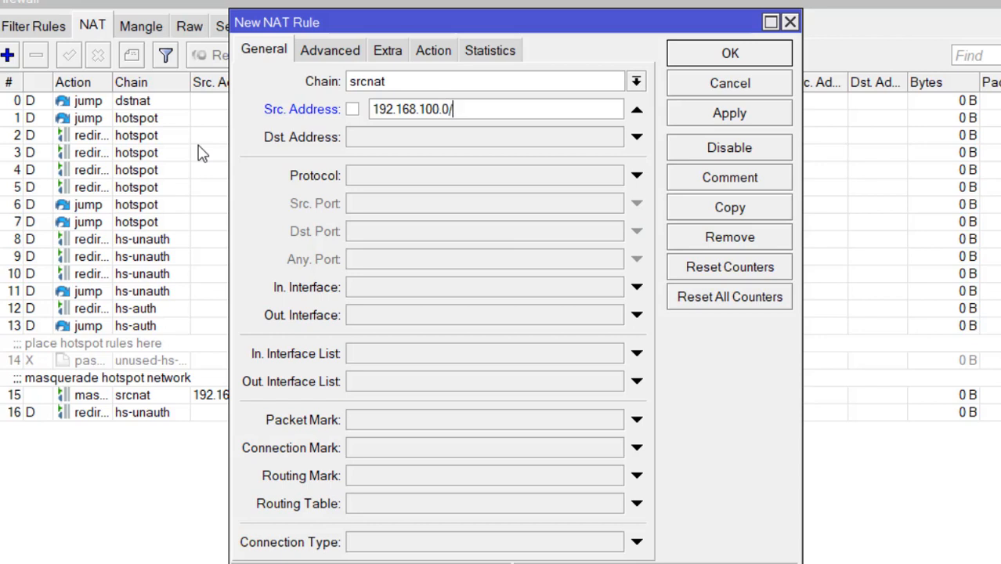
text(25)
Step: Set out-interface ether1 and action masquerade, then save the NAT rule
click(412, 317)
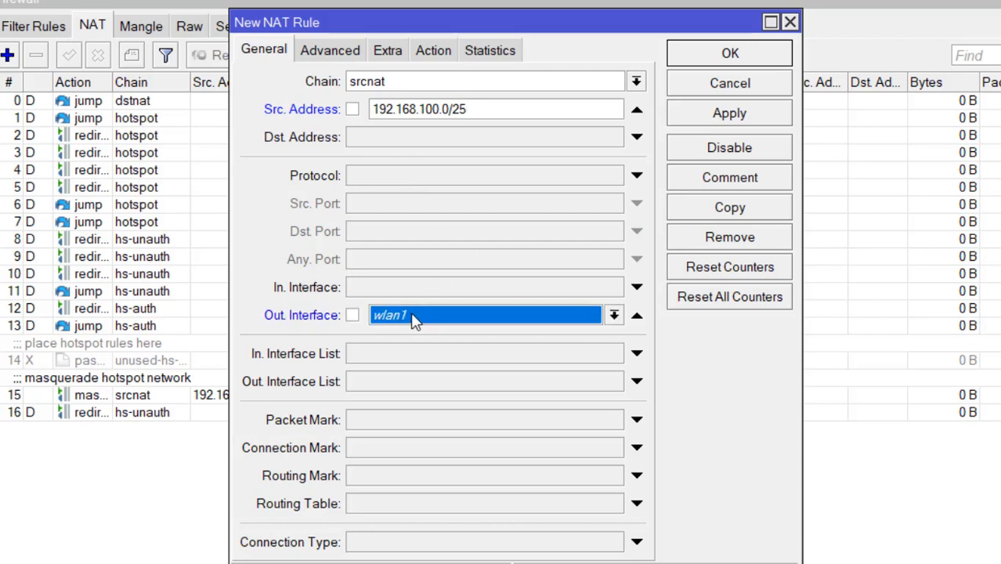
click(413, 316)
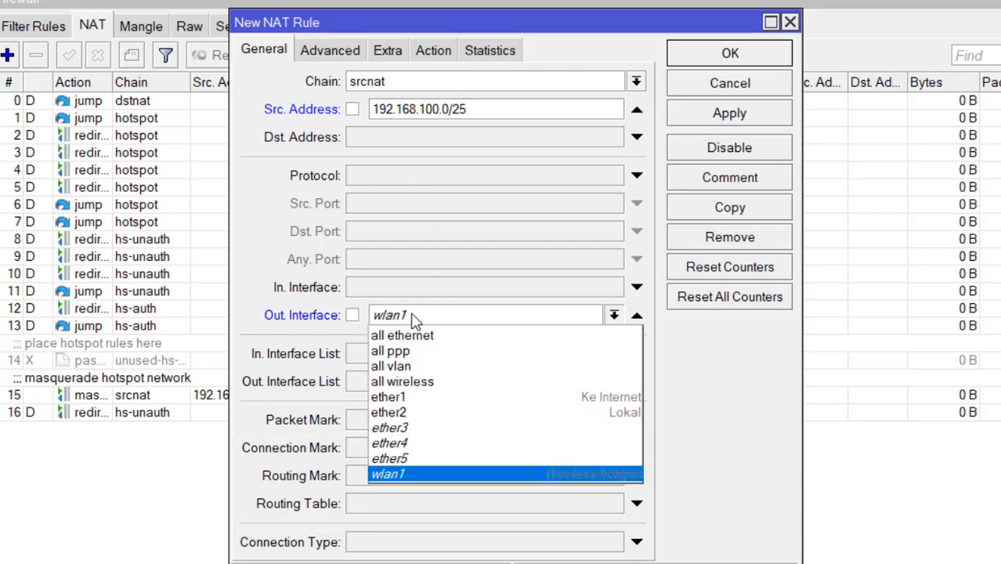
click(408, 399)
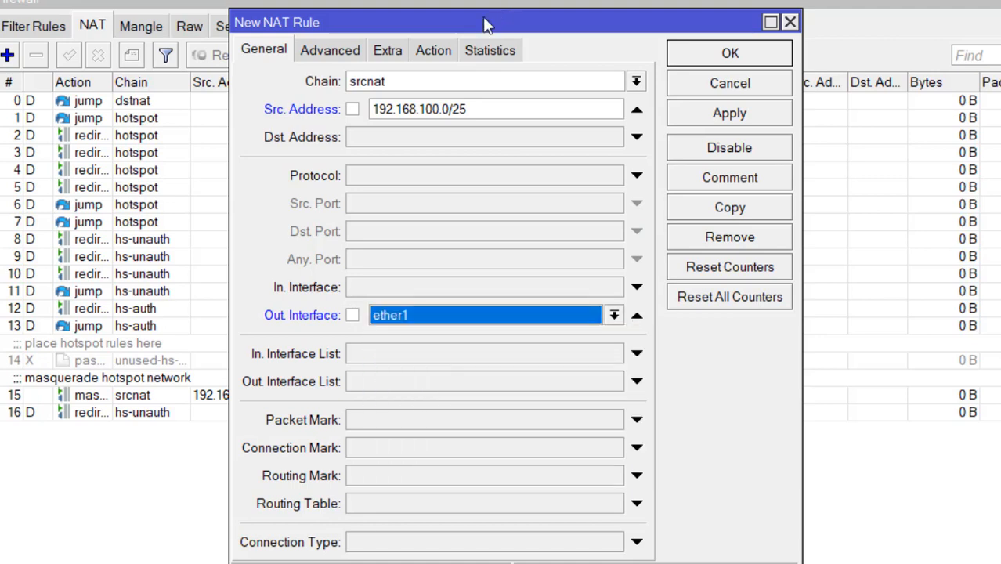
click(433, 50)
click(397, 86)
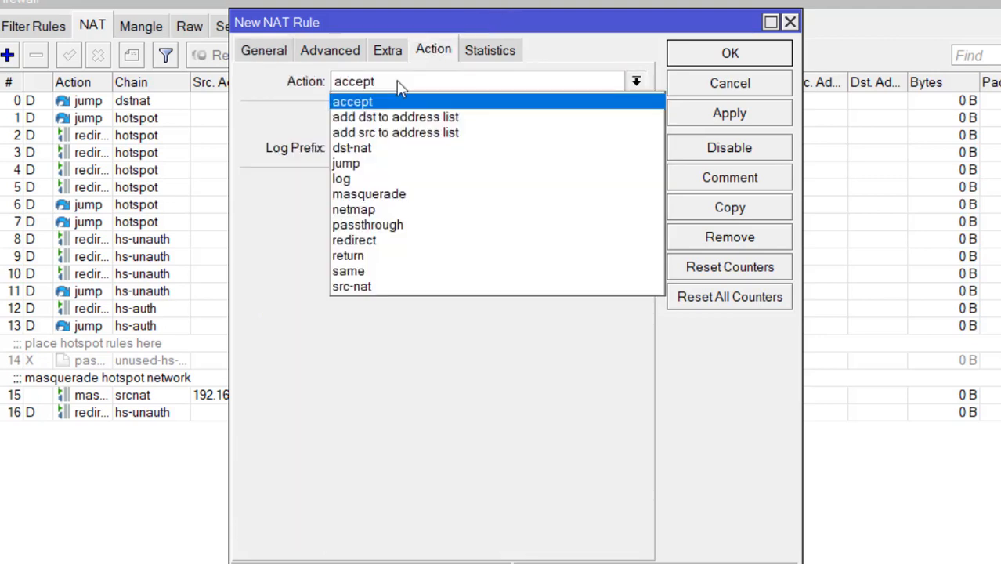
click(402, 189)
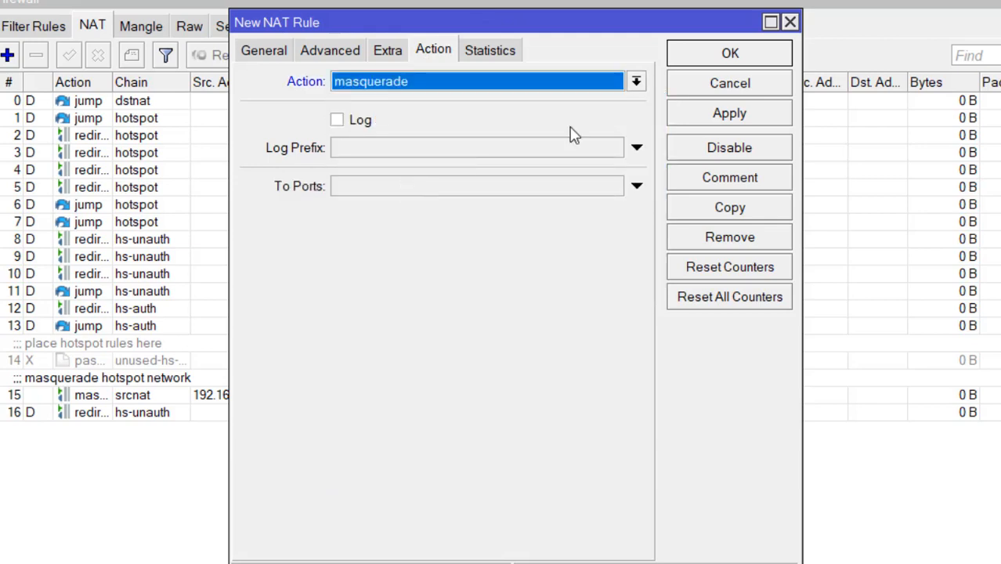
click(731, 111)
click(733, 56)
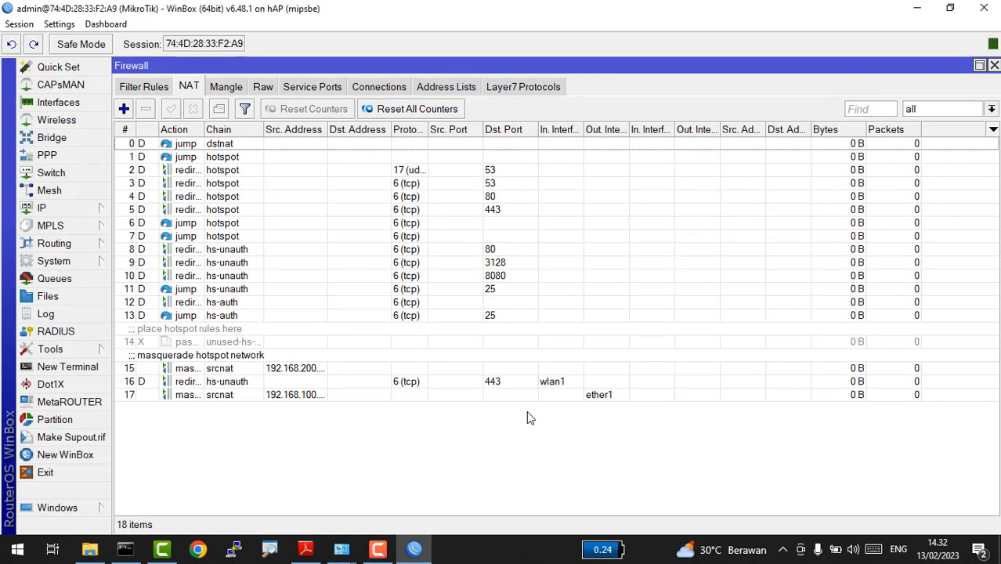
Step: Rerun ping google.com in Command Prompt, getting 4 of 4 replies, then start Chrome
key(alt+Tab)
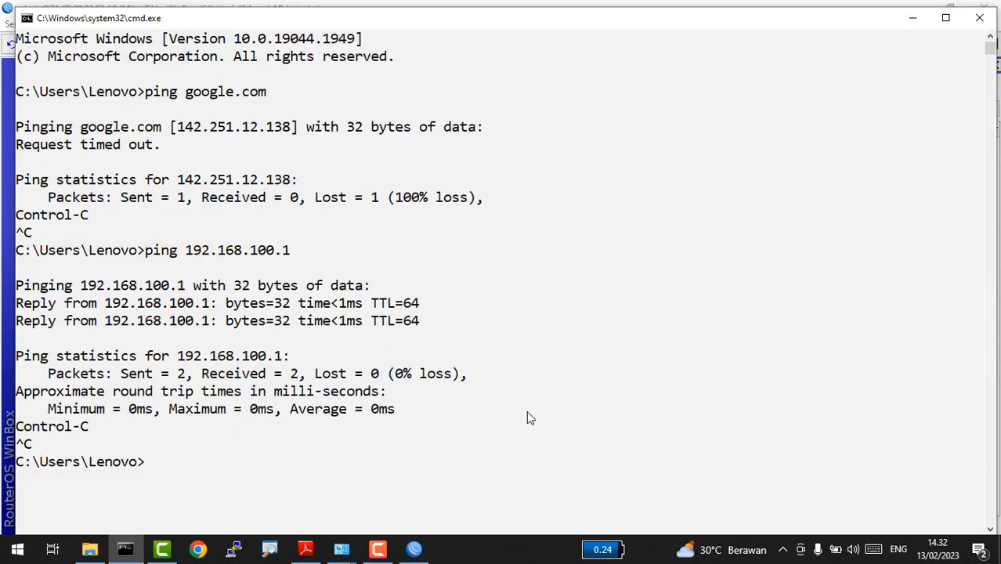
key(Up)
key(Up)
key(Return)
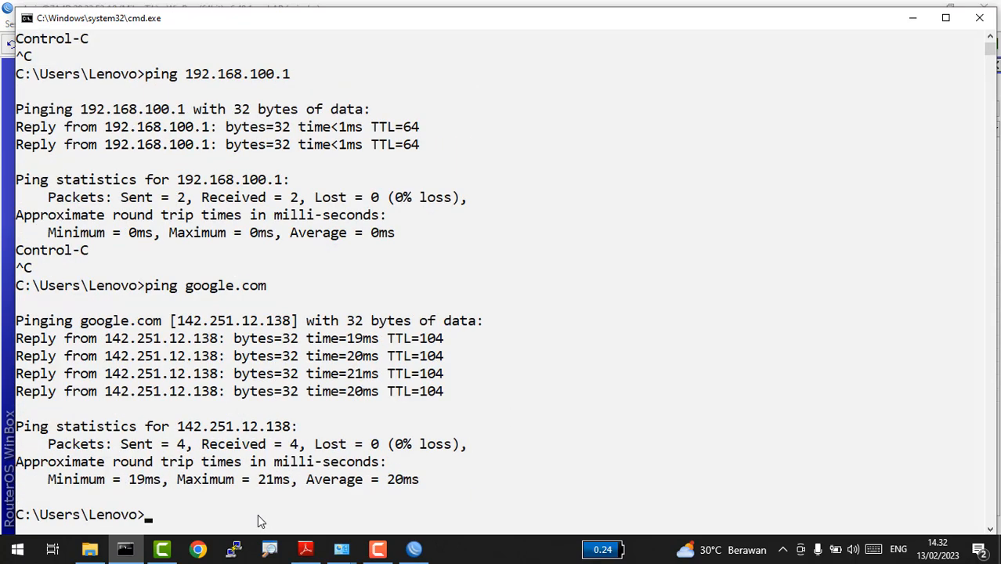
click(209, 551)
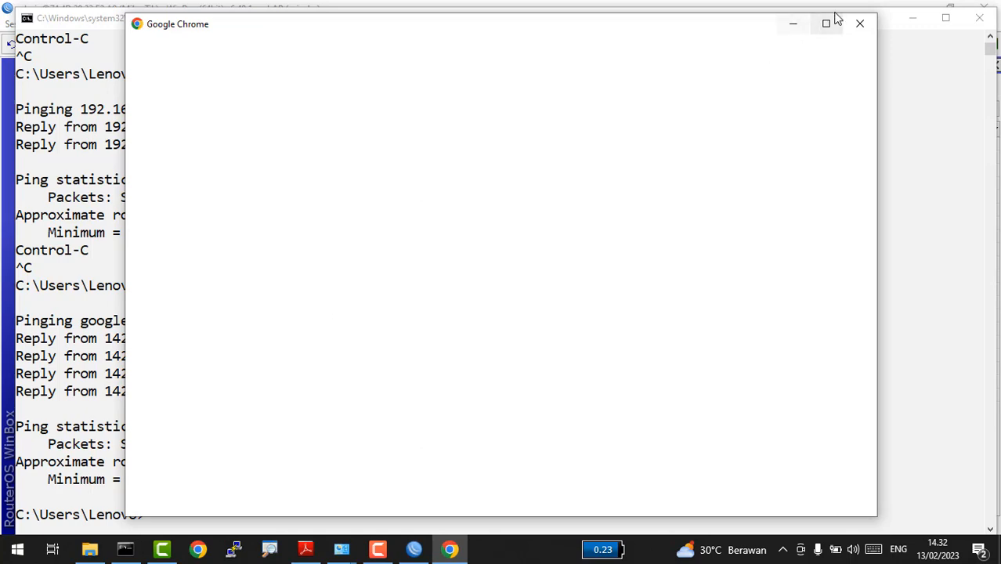
Step: Open Chrome with the first profile and search Google for 'download mikhmon'
click(827, 24)
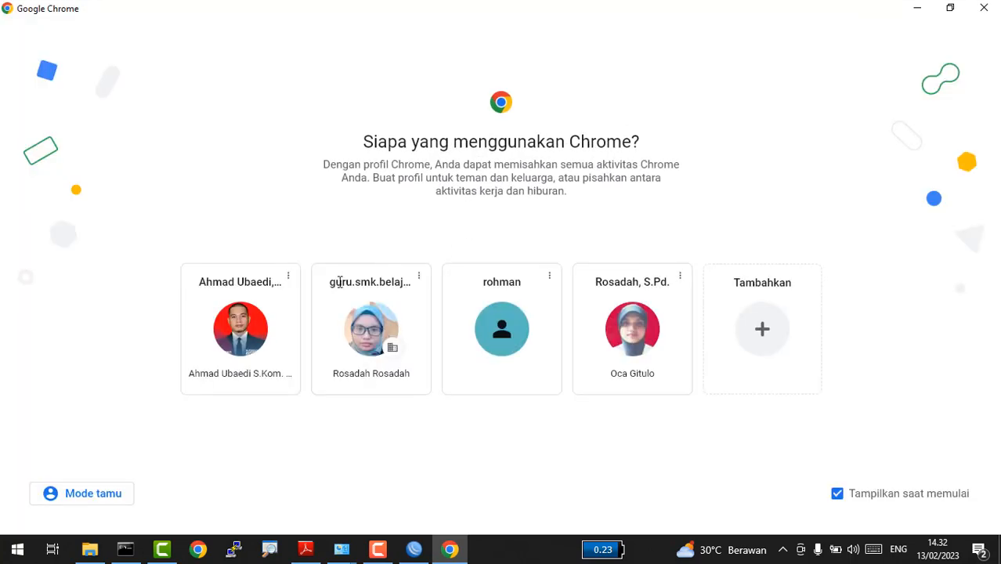
click(240, 333)
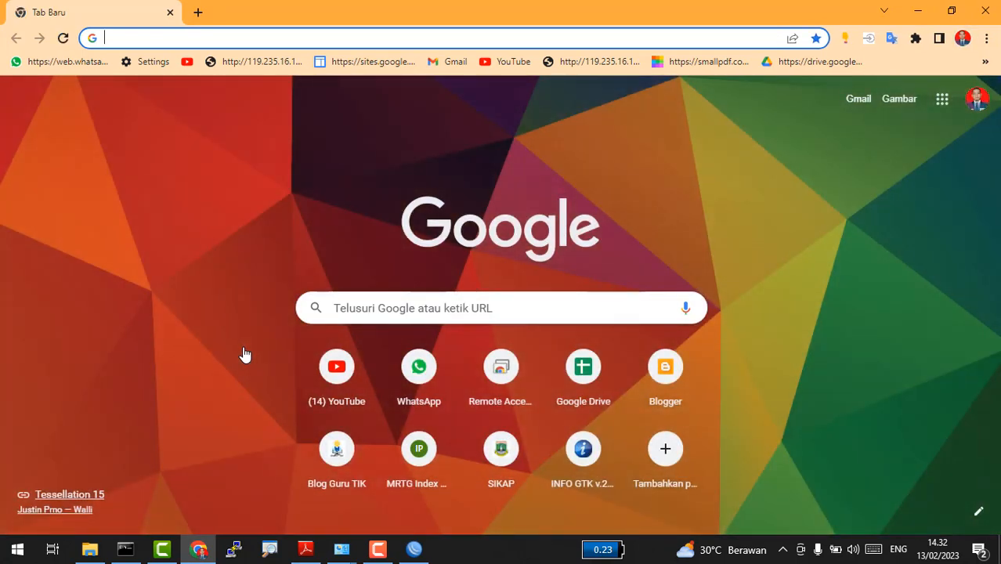
text(don)
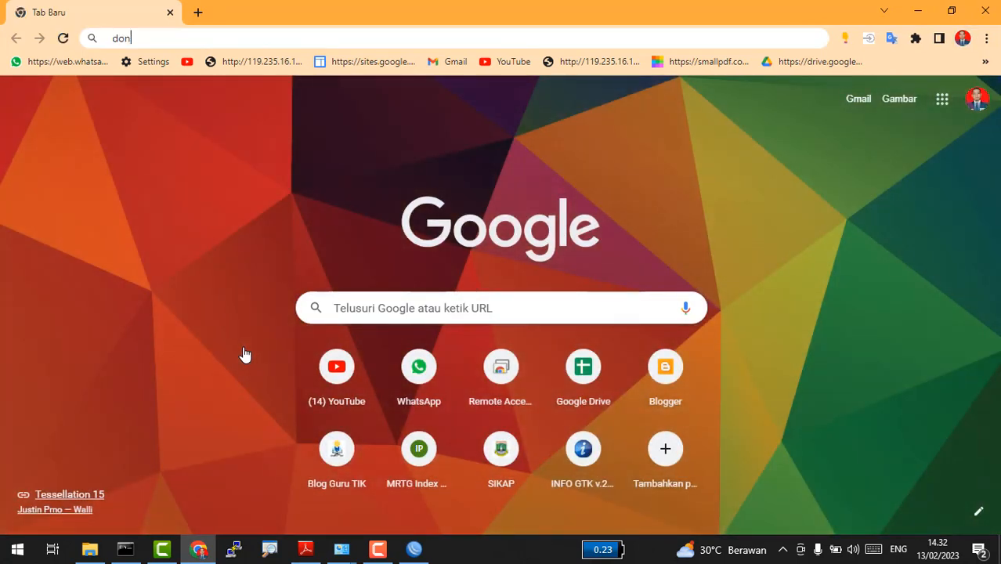
key(BackSpace)
text(wnlo)
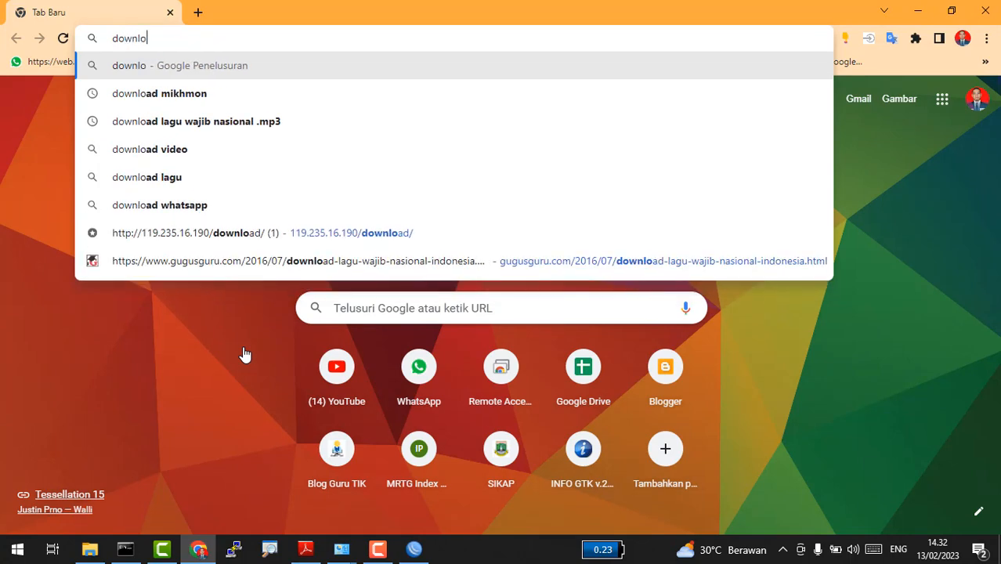
click(156, 93)
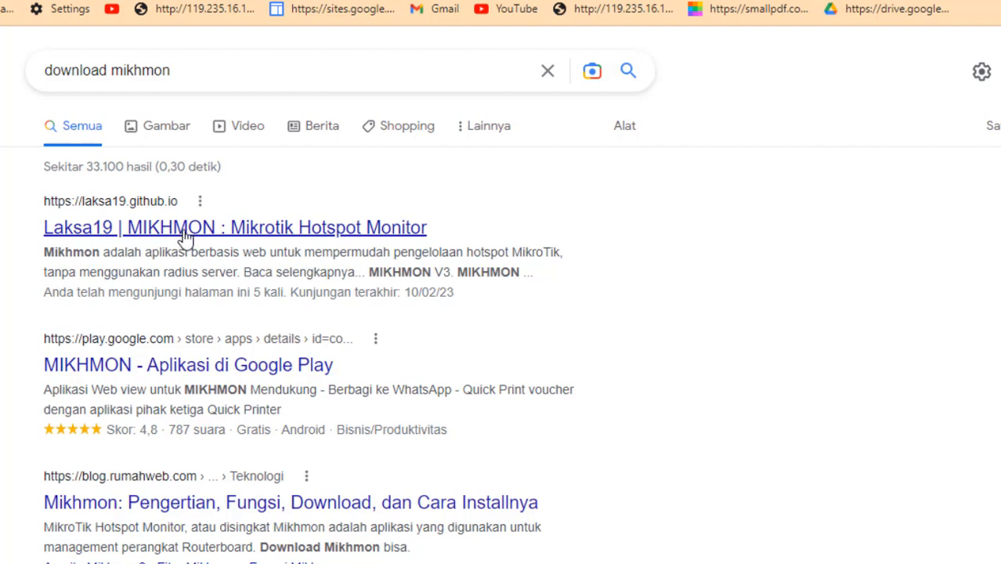
Step: On the Laksa19 site's Mikhmon V4 page, follow the Download Mikhmon V4 Beta2 link
click(184, 235)
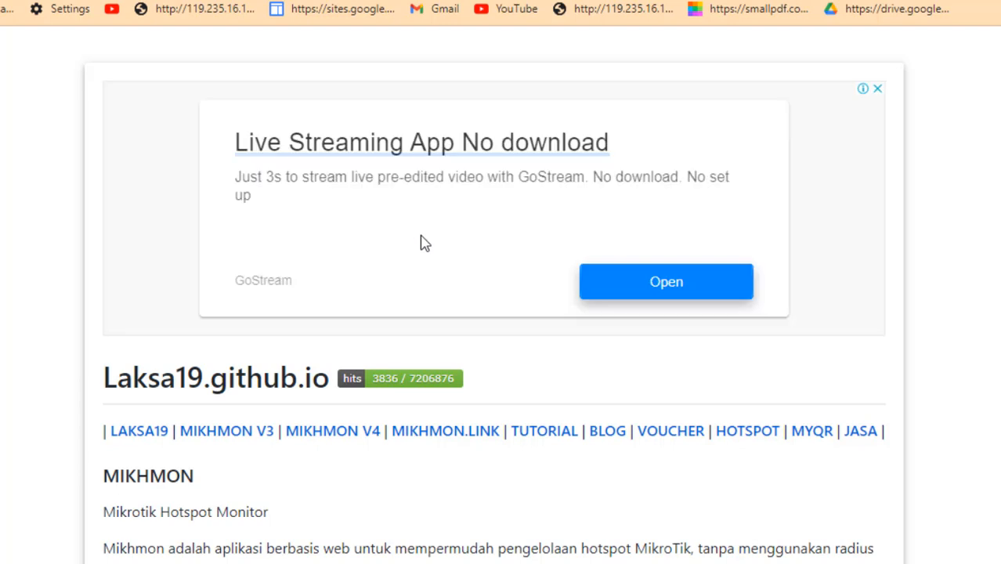
scroll(421, 243, down, 3)
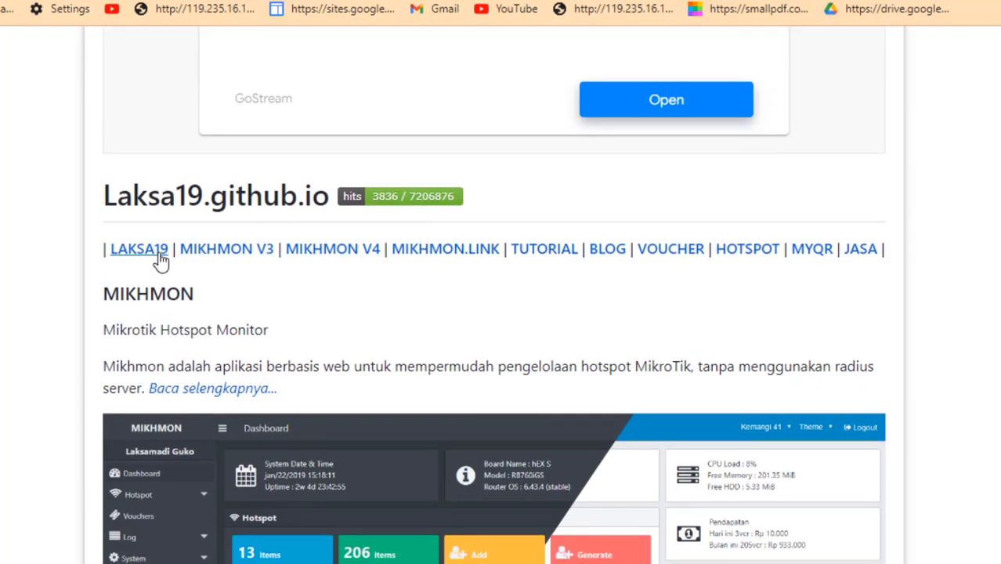
click(318, 253)
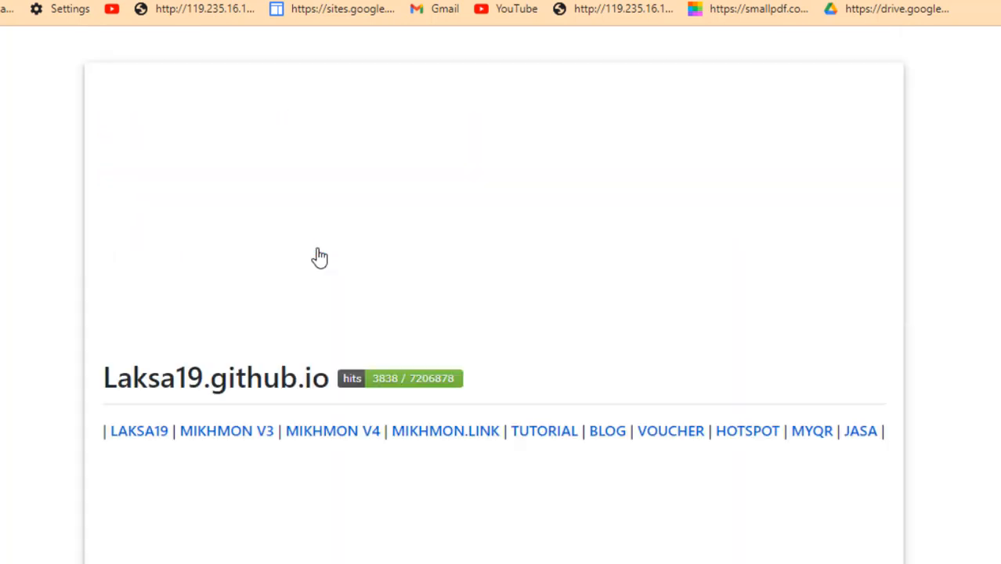
scroll(318, 257, down, 3)
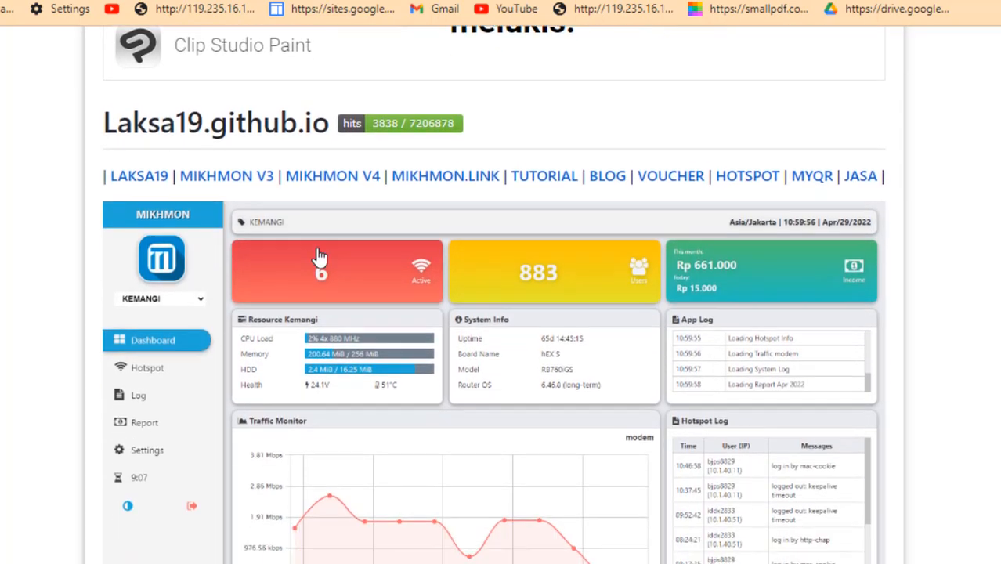
scroll(318, 257, down, 3)
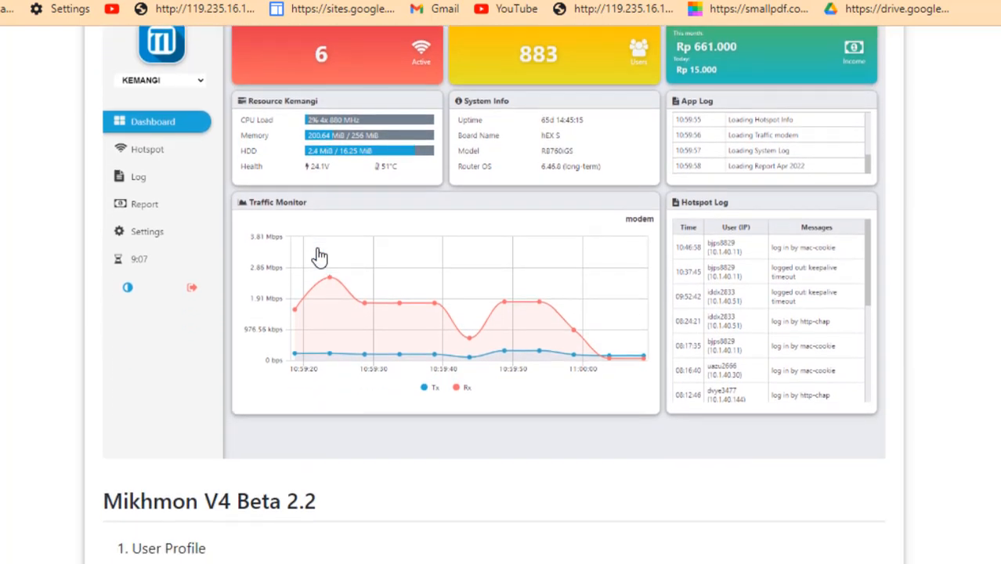
scroll(319, 257, down, 8)
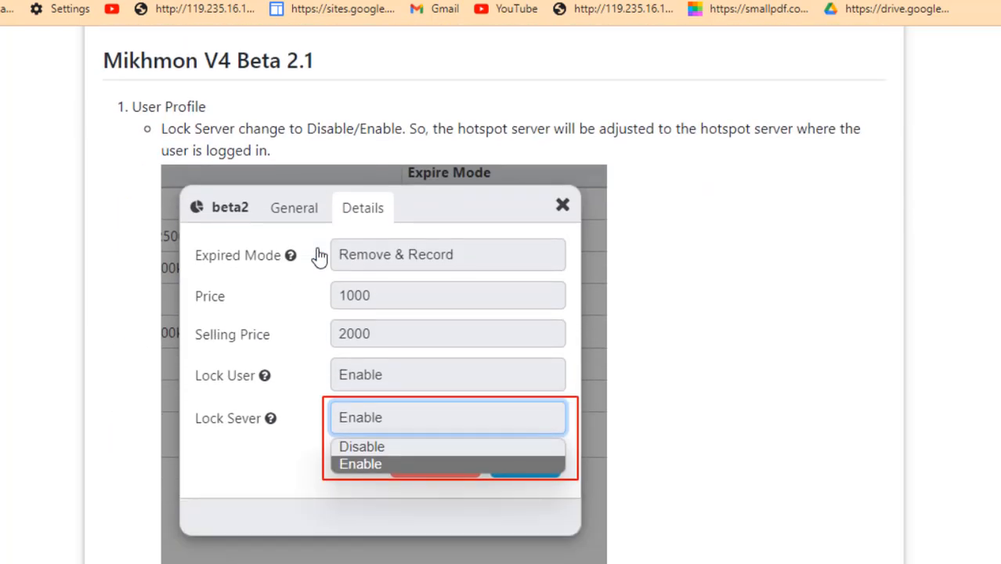
scroll(318, 257, down, 1)
scroll(318, 256, down, 6)
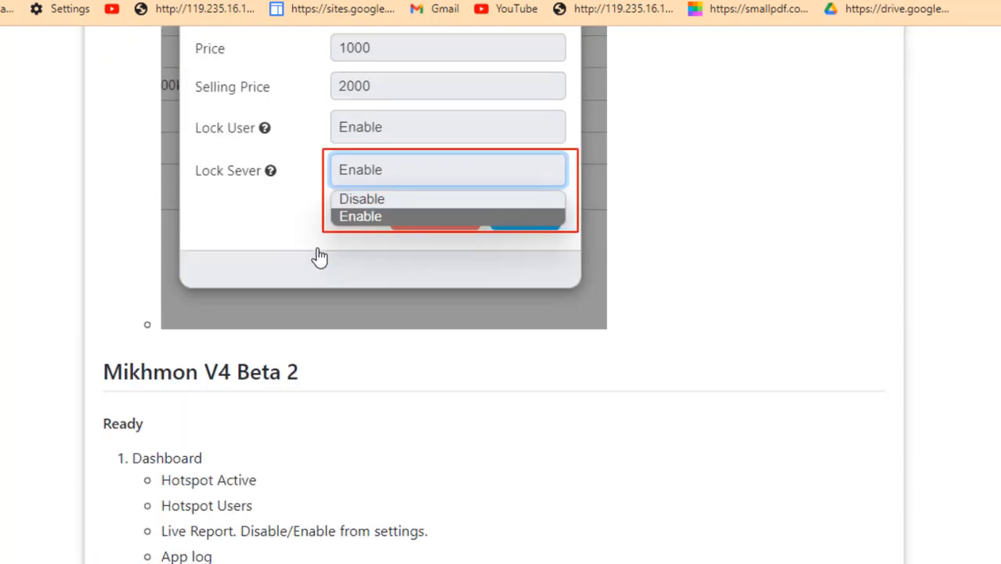
scroll(319, 257, down, 8)
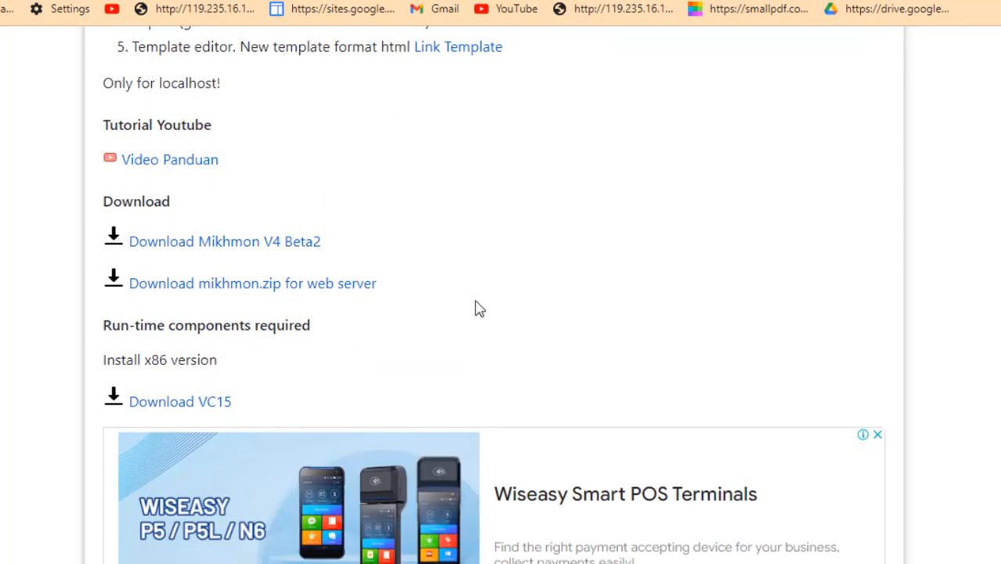
click(284, 242)
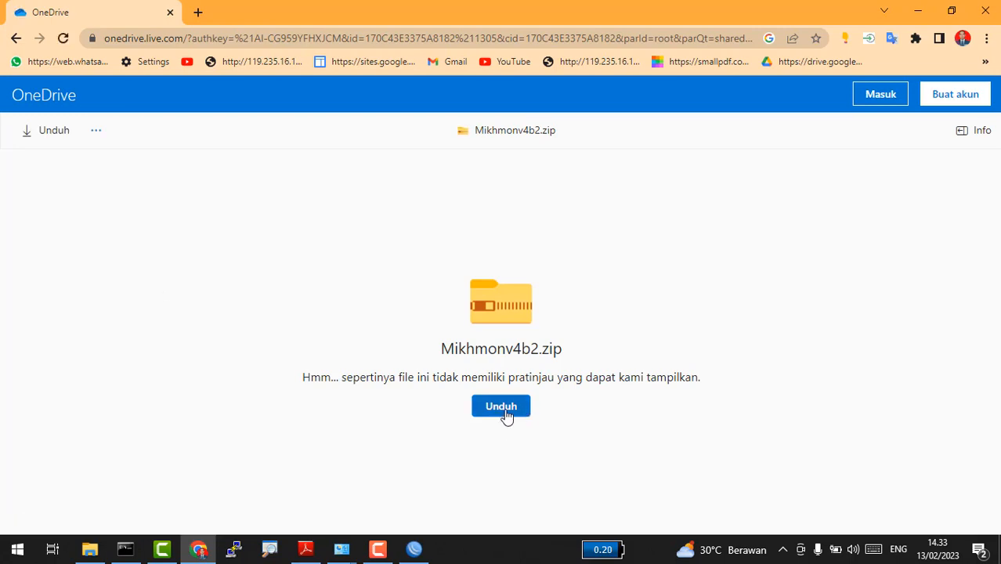
Step: Download Mikhmonv4b2.zip with Unduh and show it in its folder
click(505, 413)
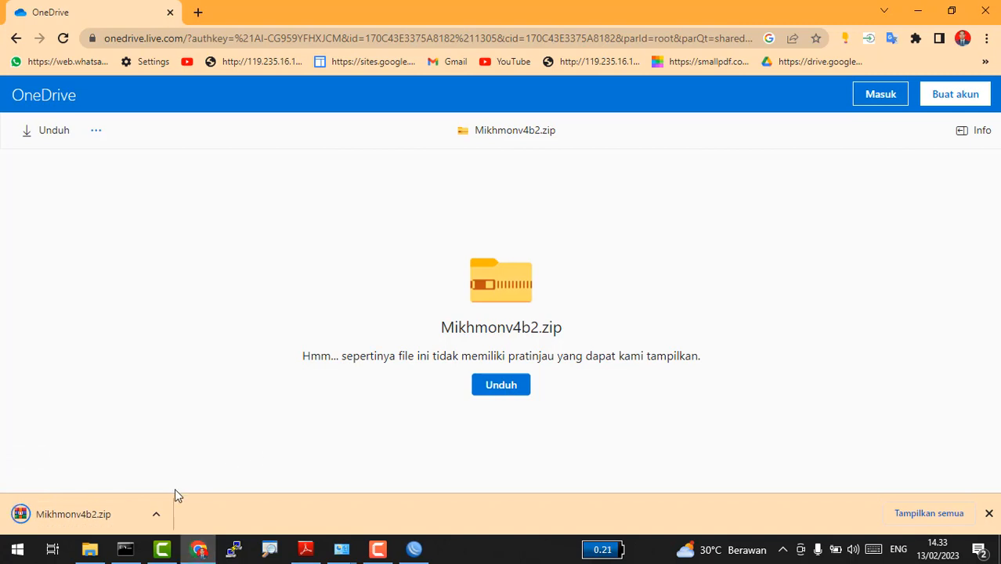
click(157, 514)
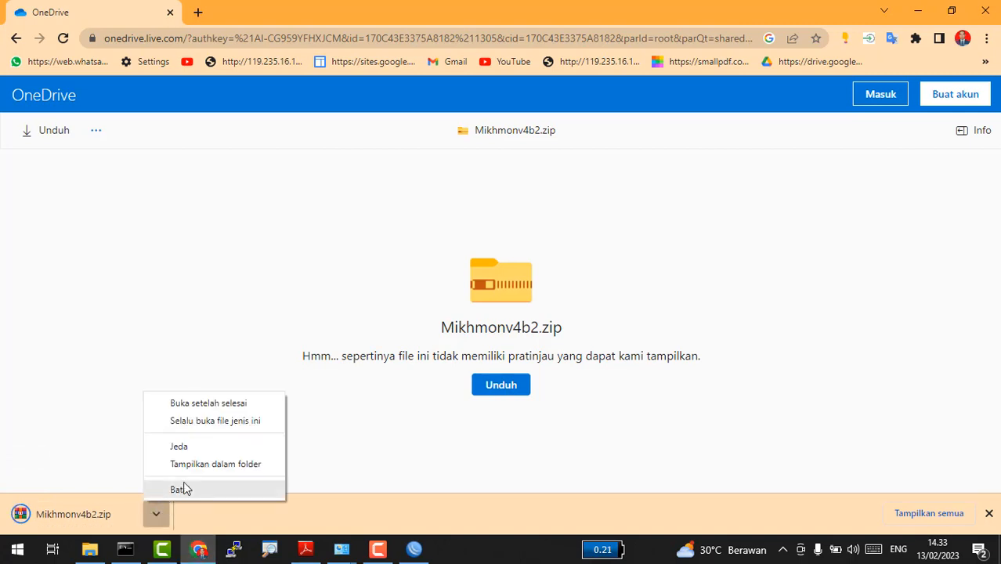
click(212, 468)
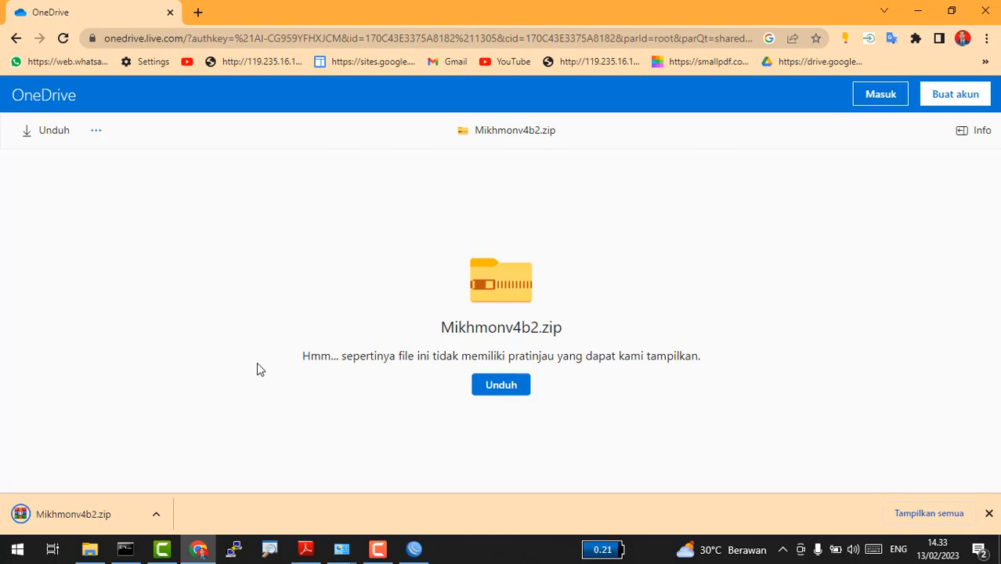
click(162, 513)
click(216, 472)
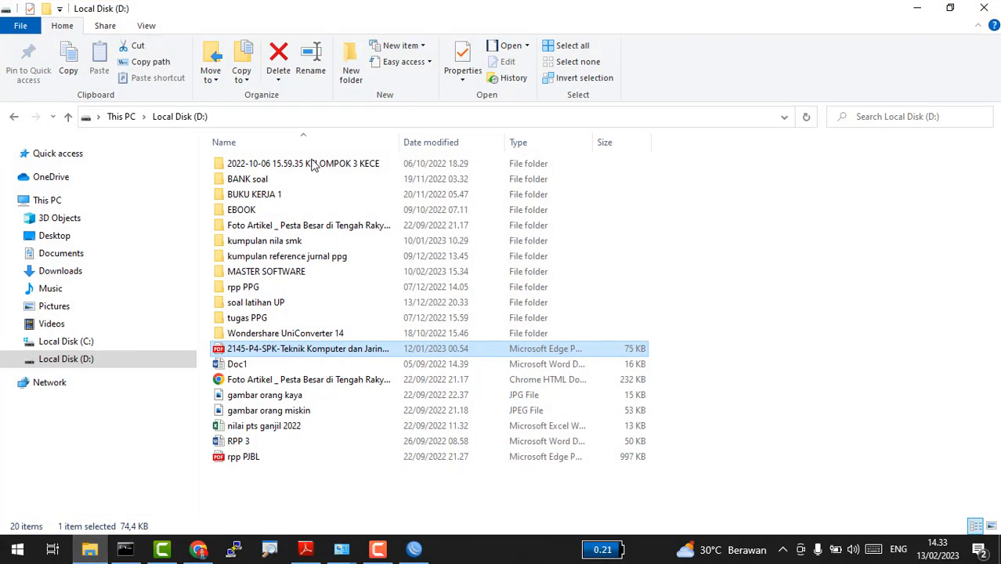
Step: Extract Mikhmonv4b2.zip in Downloads to a Mikhmonv4b2 folder and open that folder
click(58, 270)
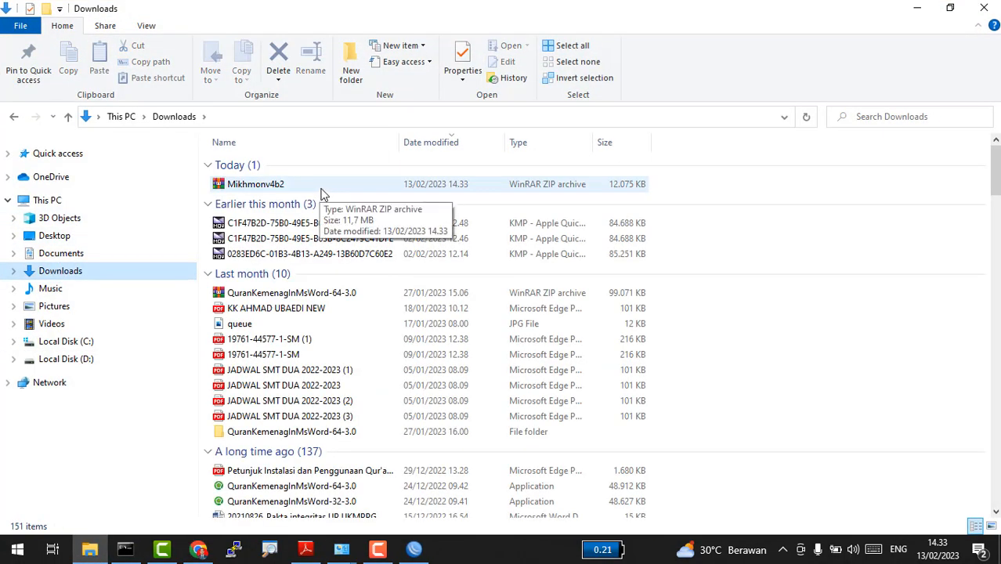
click(321, 192)
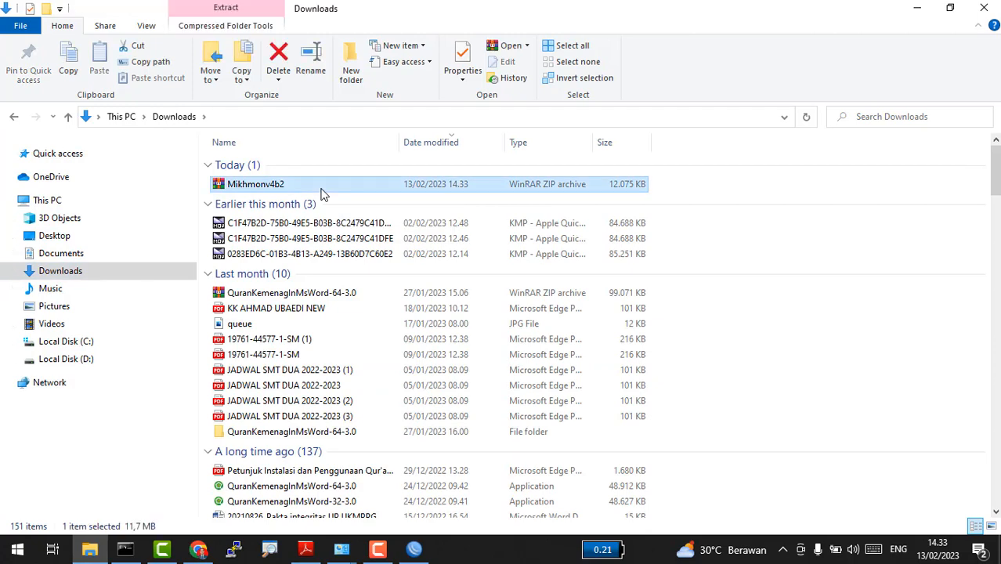
right_click(321, 193)
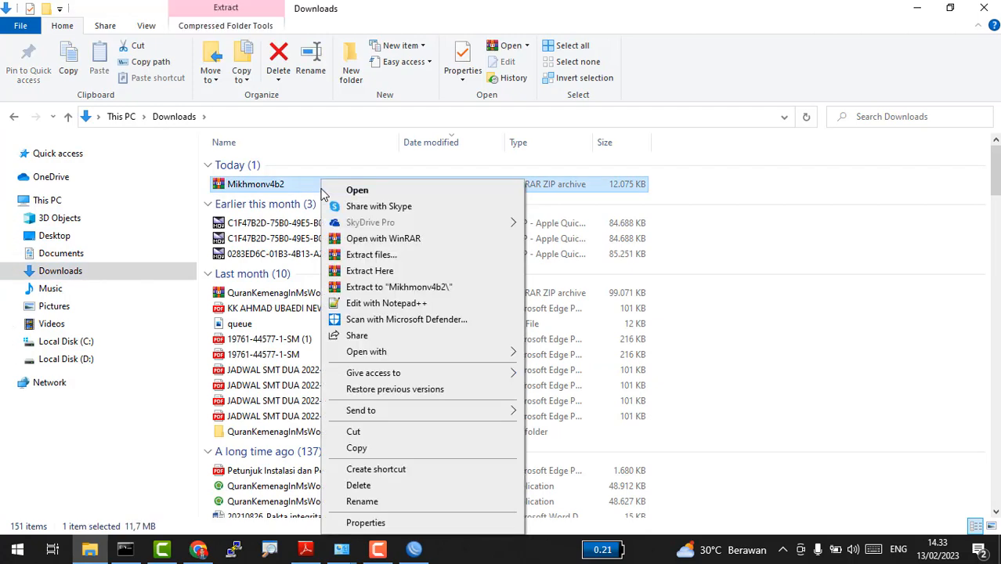
click(412, 288)
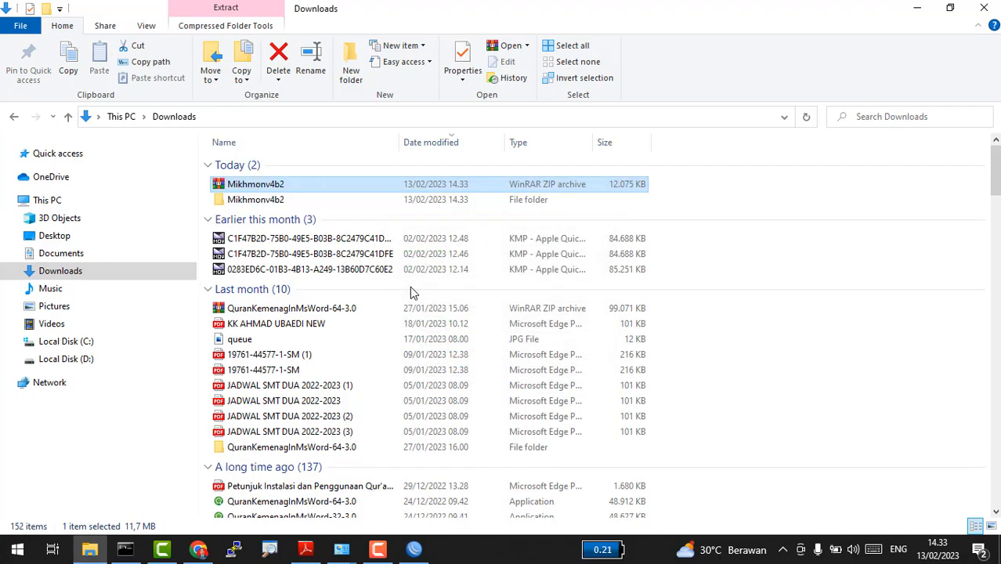
double_click(400, 200)
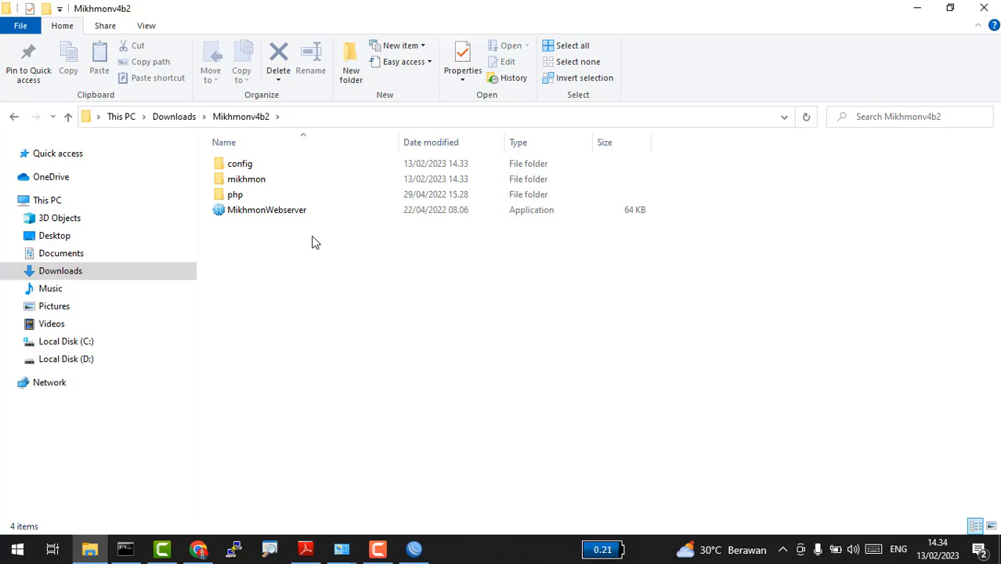
Step: Start Mikhmon PHP Web Server on port 8080 and bring up the MIKHMON localhost:8080 page in Chrome
click(275, 215)
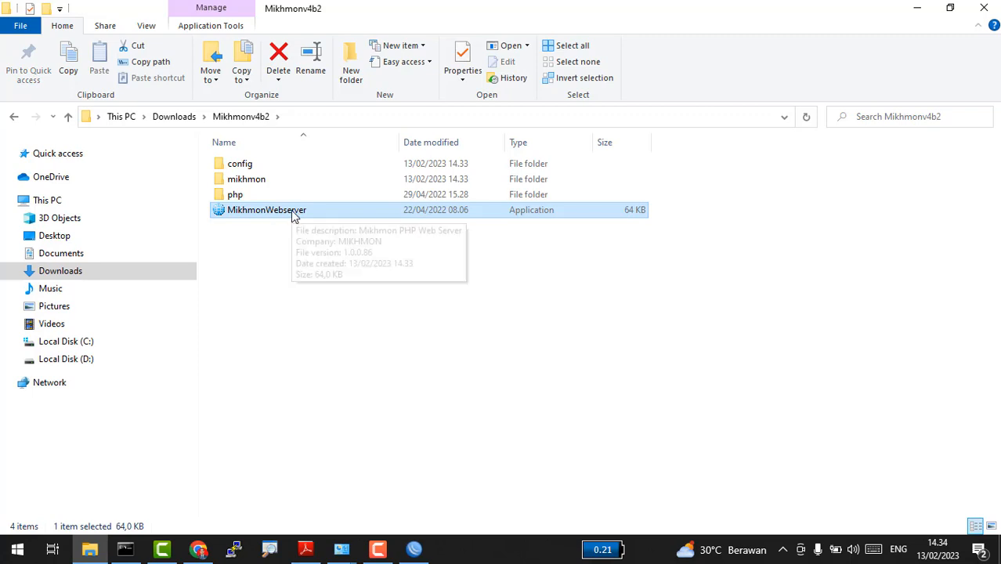
double_click(292, 211)
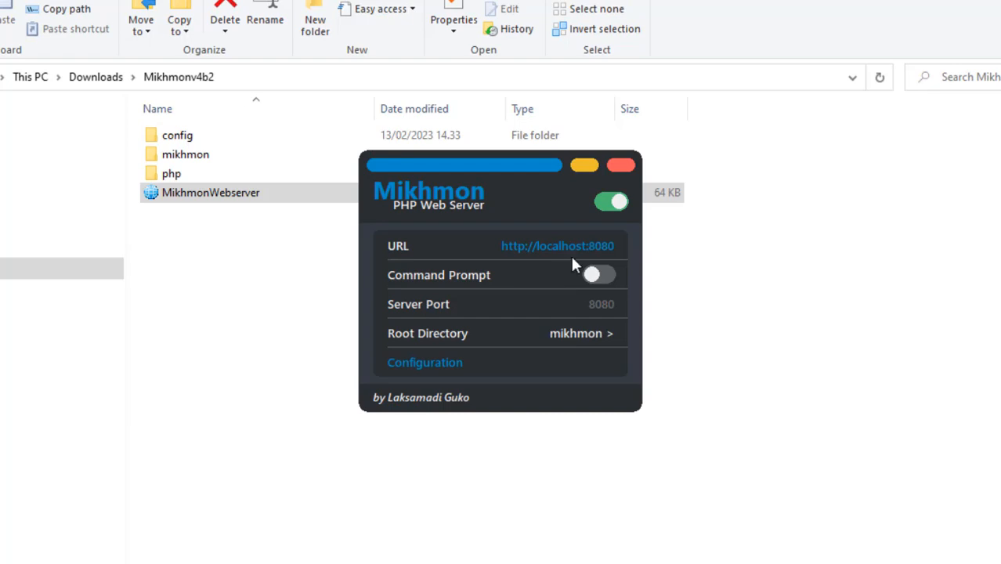
click(621, 203)
click(94, 562)
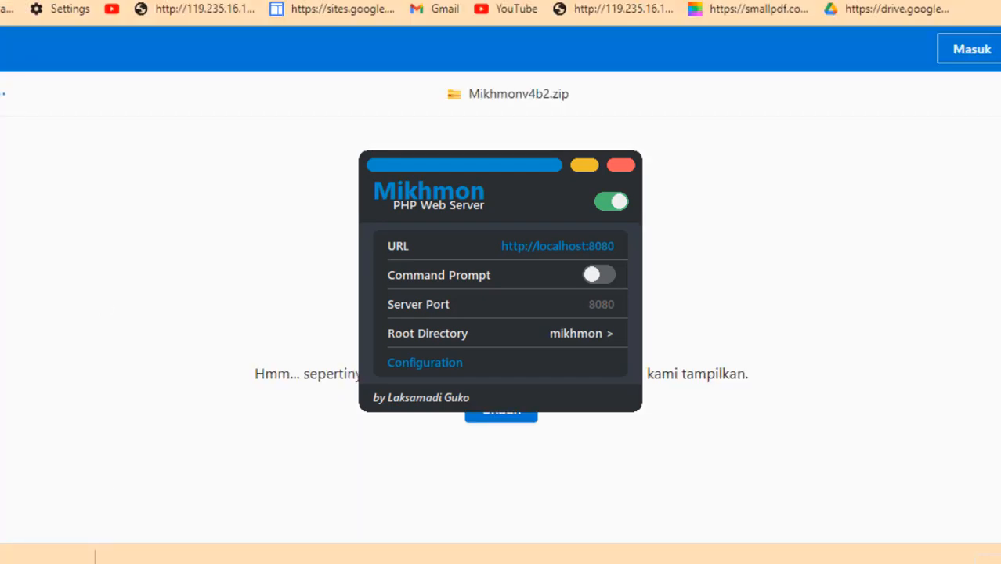
click(344, 13)
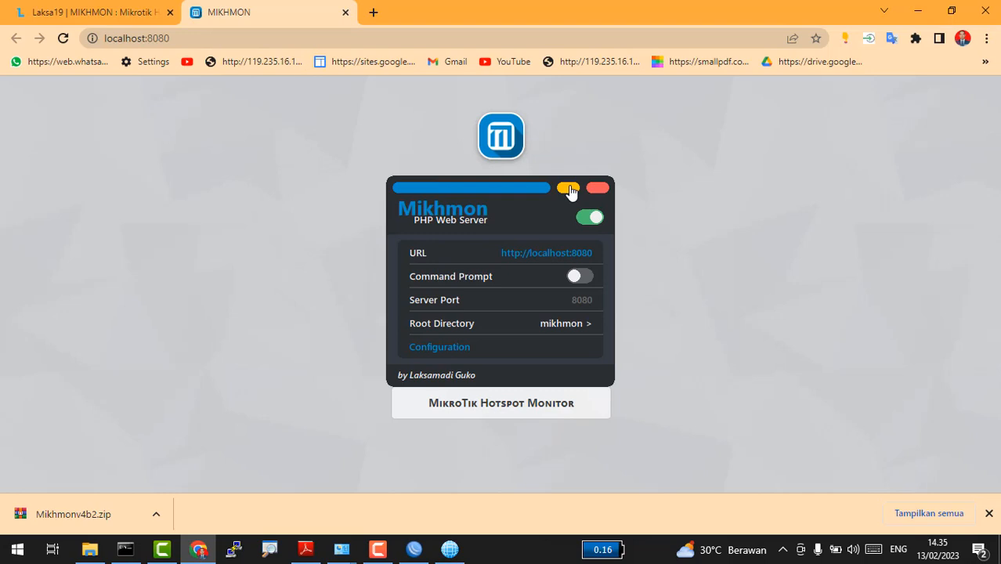
Step: Hide the web server window and browse the Laksa19 Mikhmon V4 page
click(568, 189)
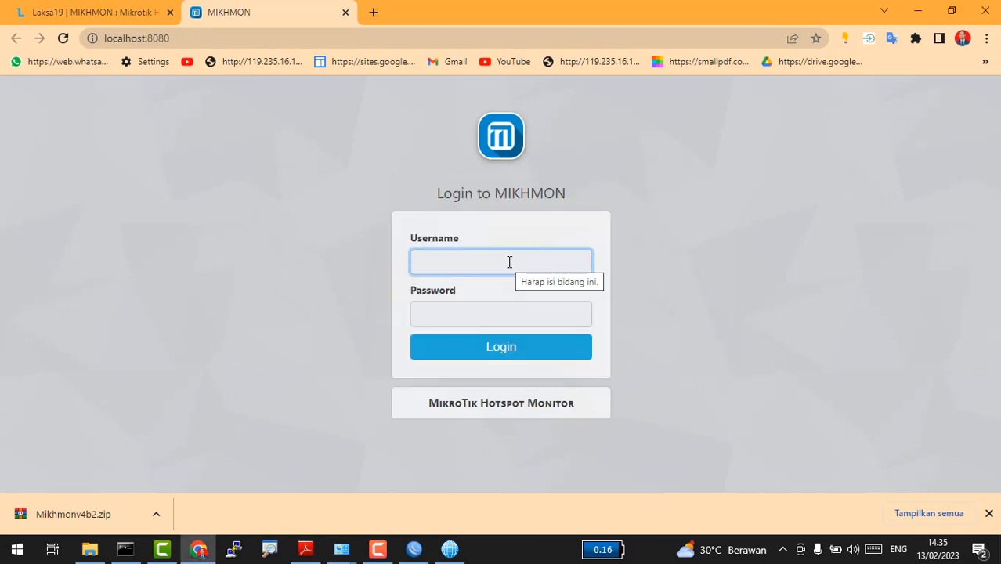
click(90, 14)
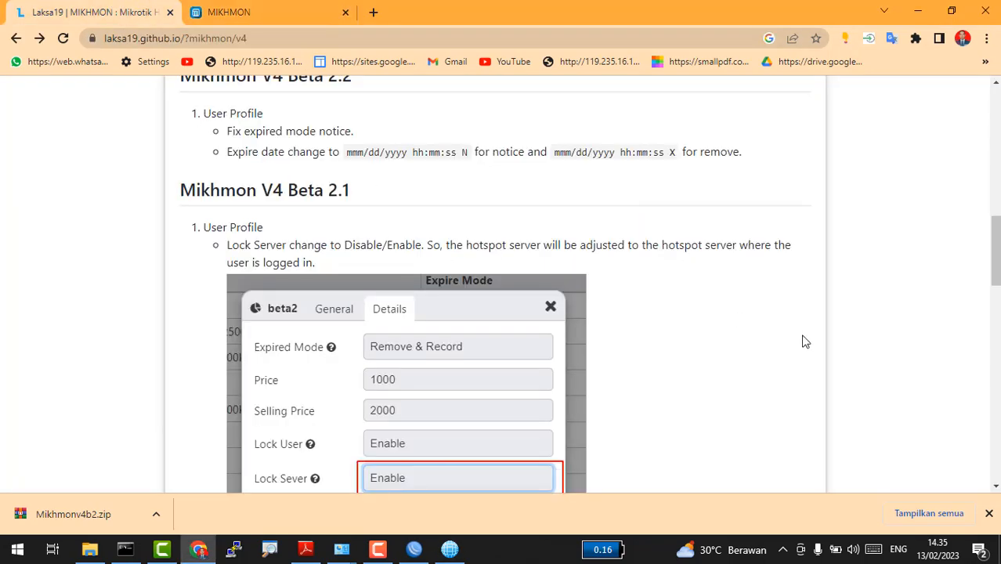
scroll(796, 338, down, 4)
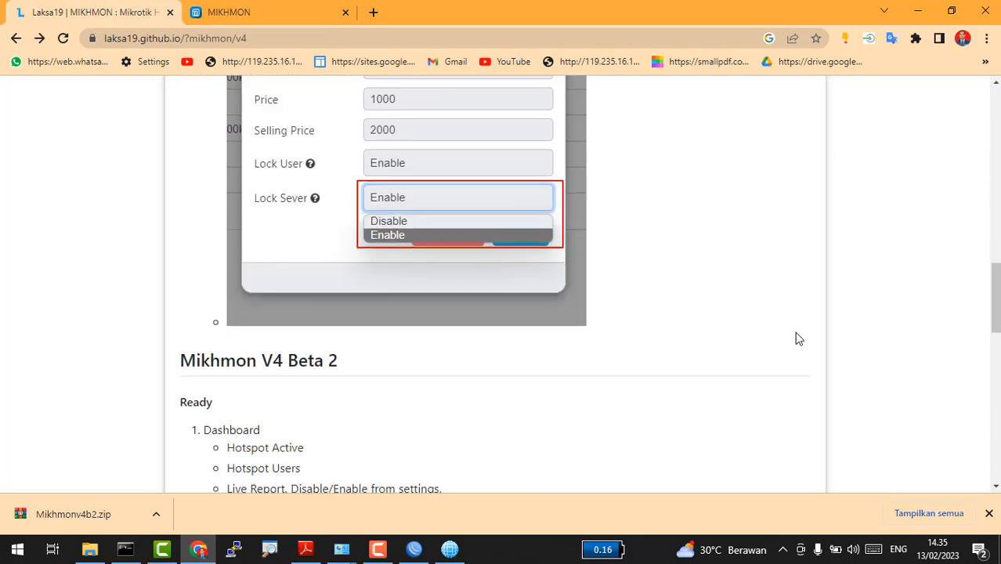
scroll(796, 339, down, 6)
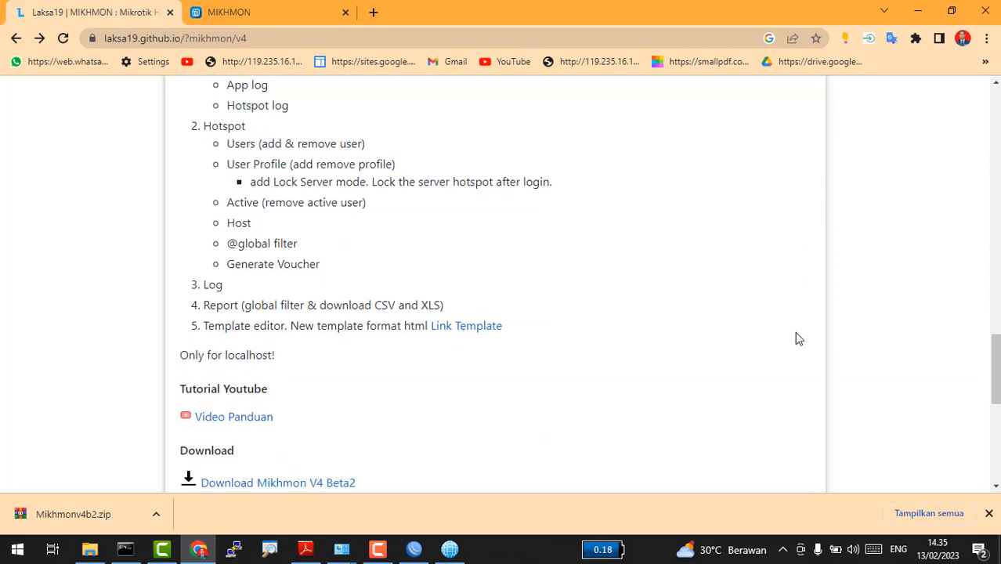
scroll(795, 338, down, 6)
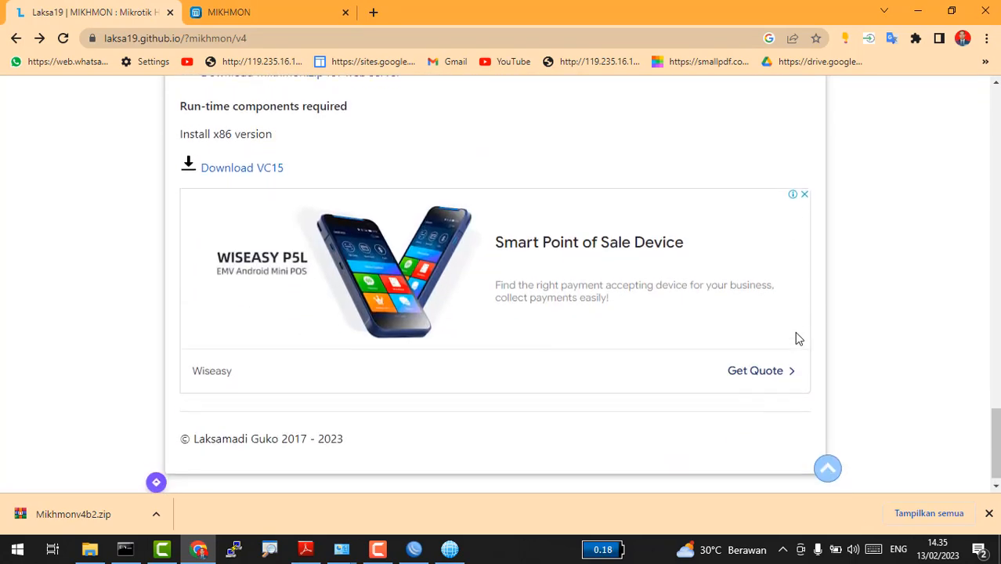
scroll(796, 338, up, 18)
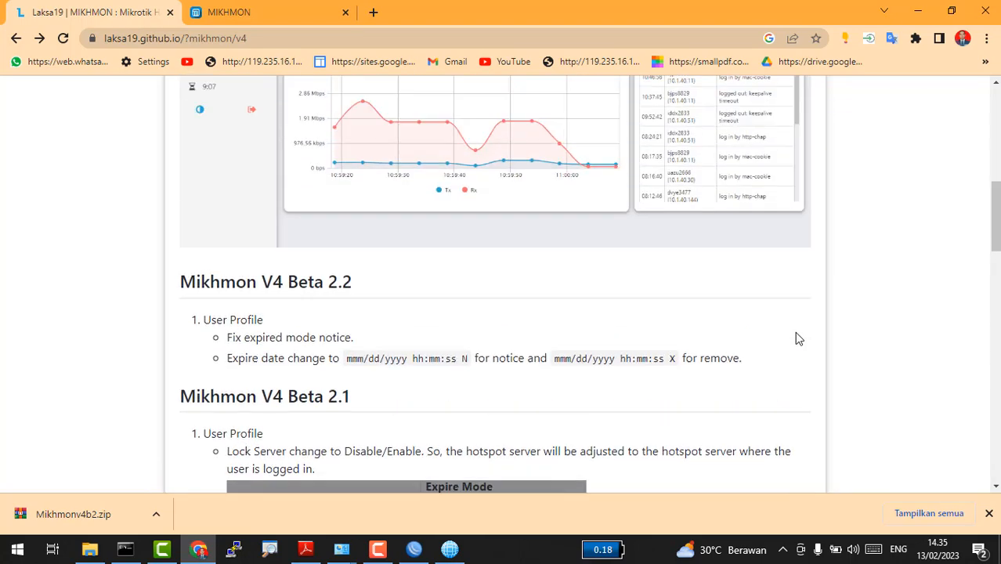
scroll(796, 338, up, 10)
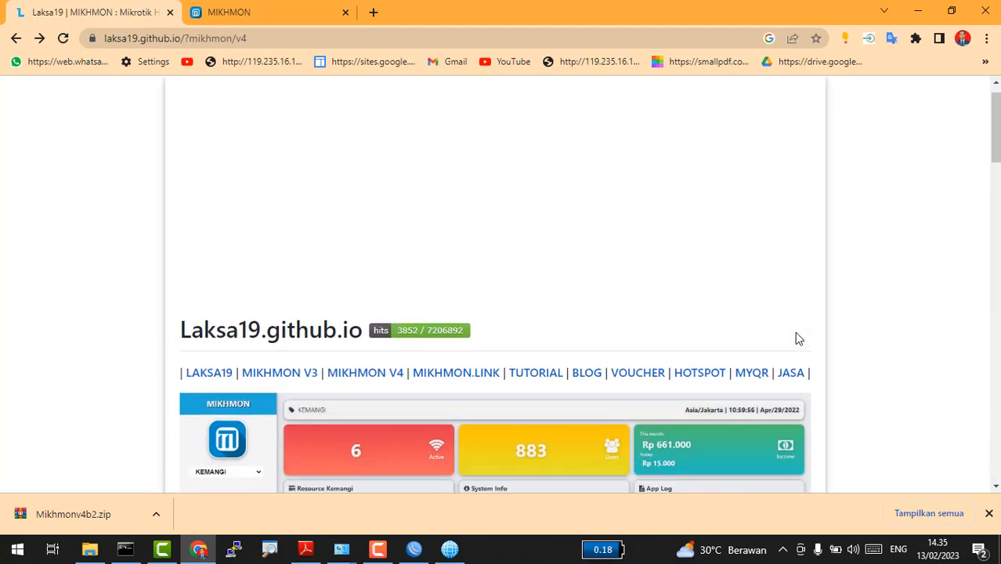
Step: Find the default login details in the Mikhmon tutorial, then return to the MIKHMON login tab
click(537, 378)
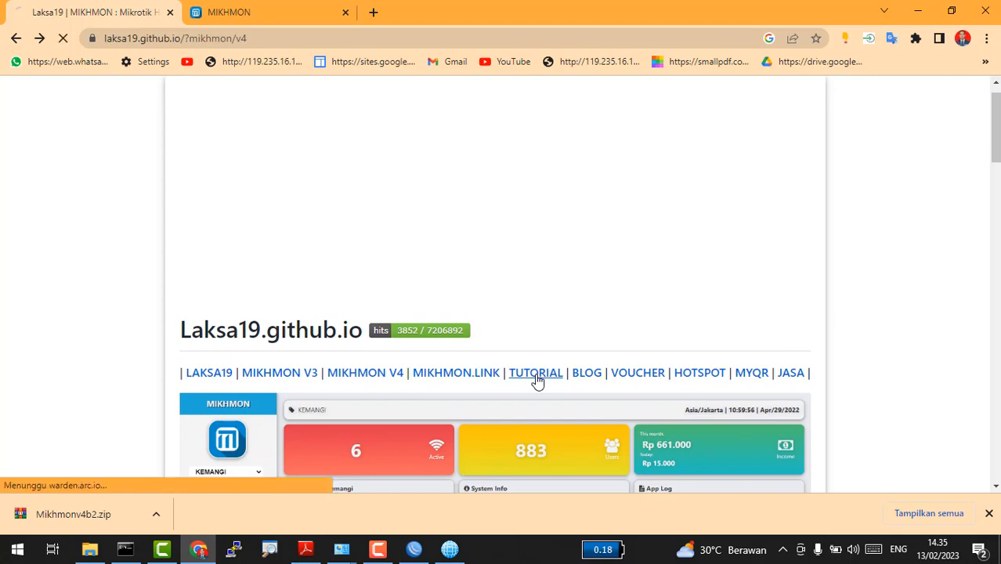
scroll(536, 380, down, 6)
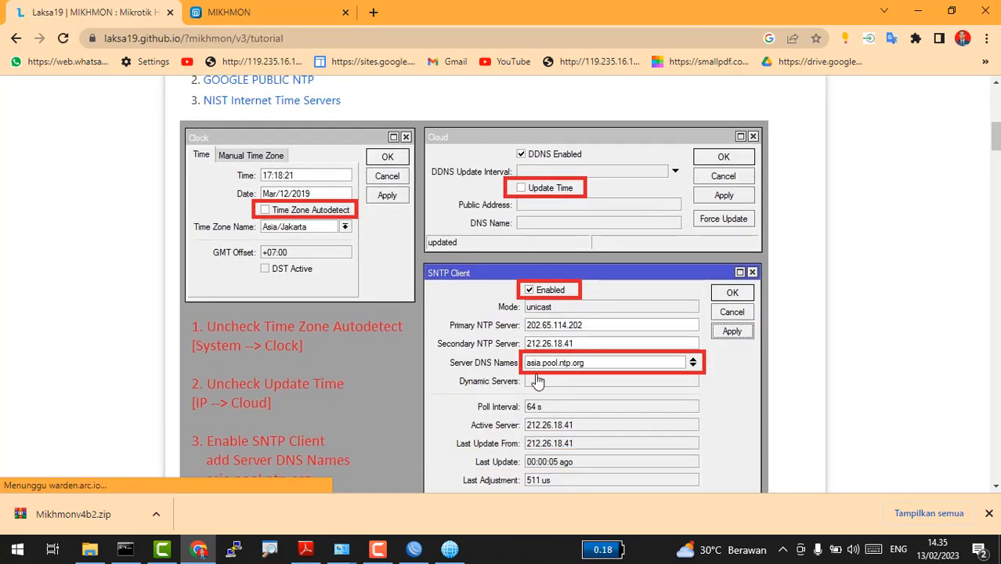
scroll(536, 380, down, 12)
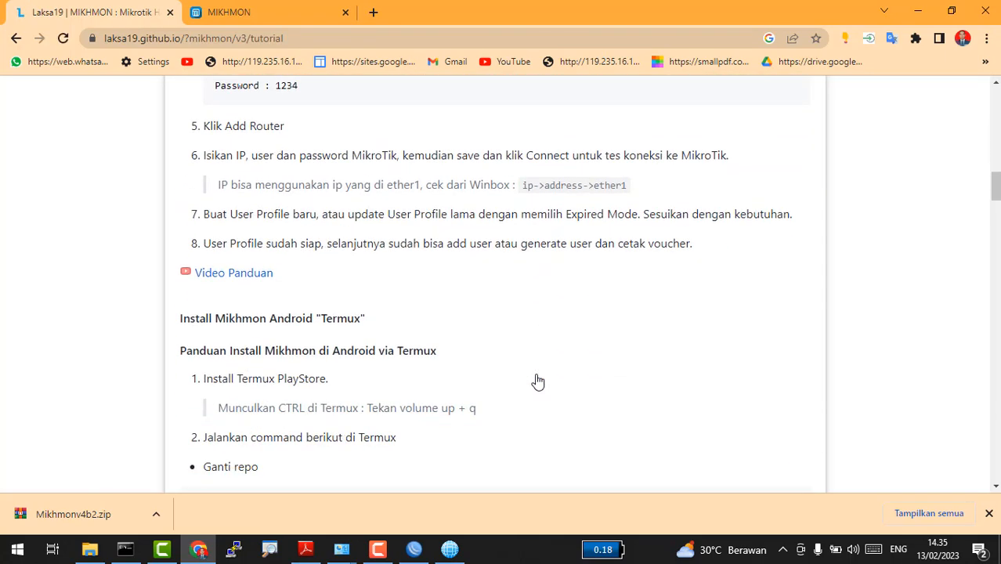
scroll(537, 380, up, 1)
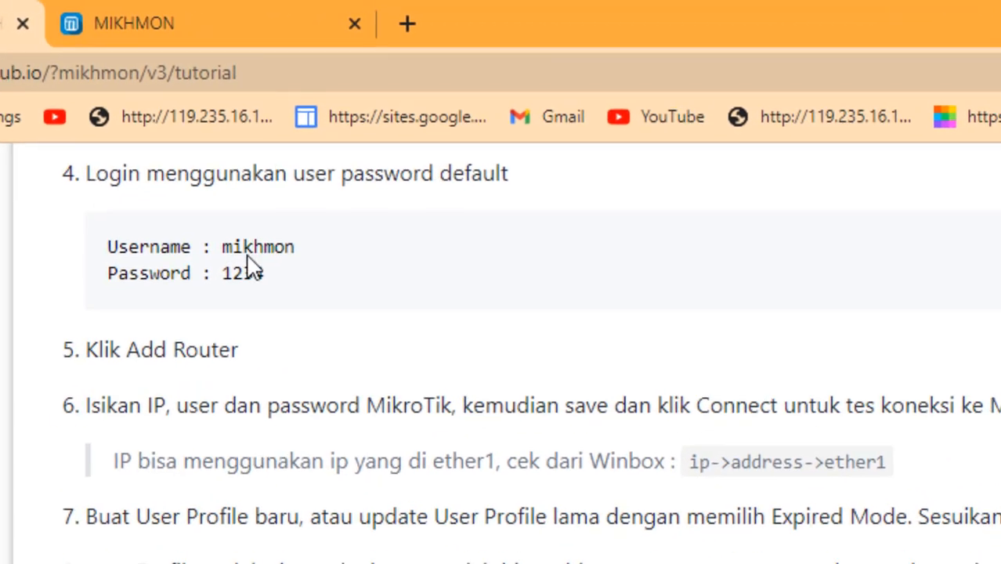
scroll(235, 276, up, 2)
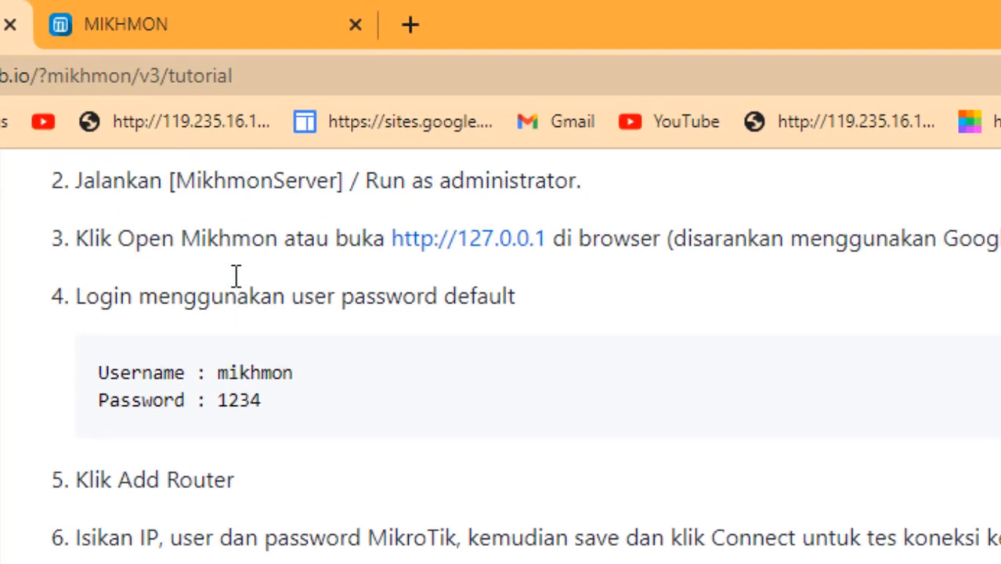
scroll(235, 276, up, 8)
scroll(235, 276, down, 4)
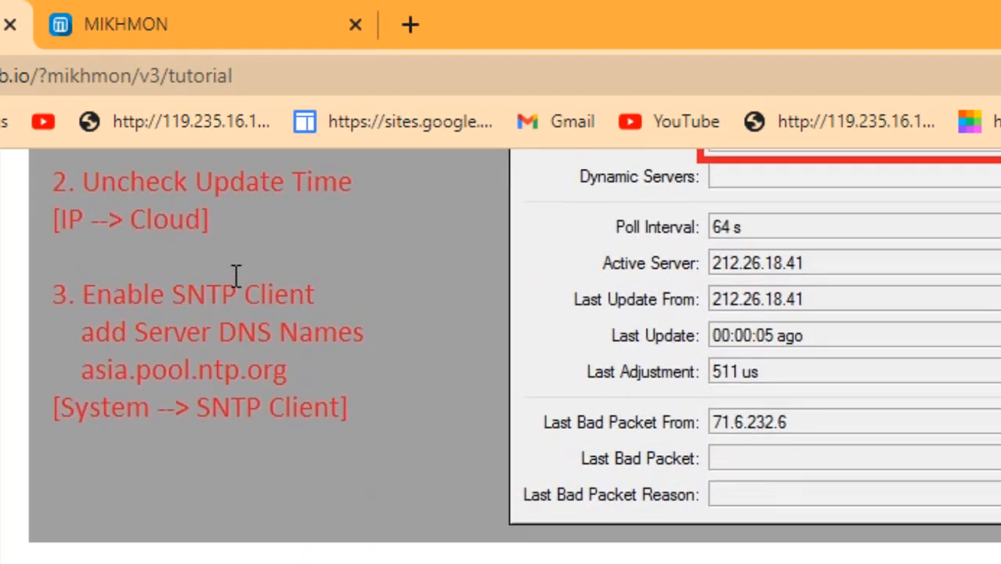
scroll(236, 275, down, 2)
click(249, 10)
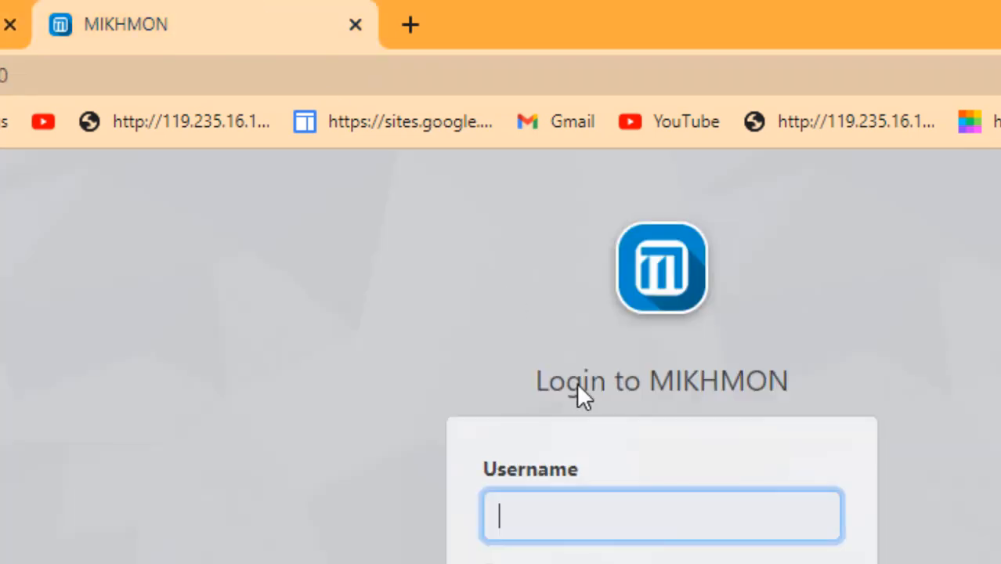
Step: Log in with the default Mikhmon username and password, declining Chrome's offer to save the password
text(mikhmon)
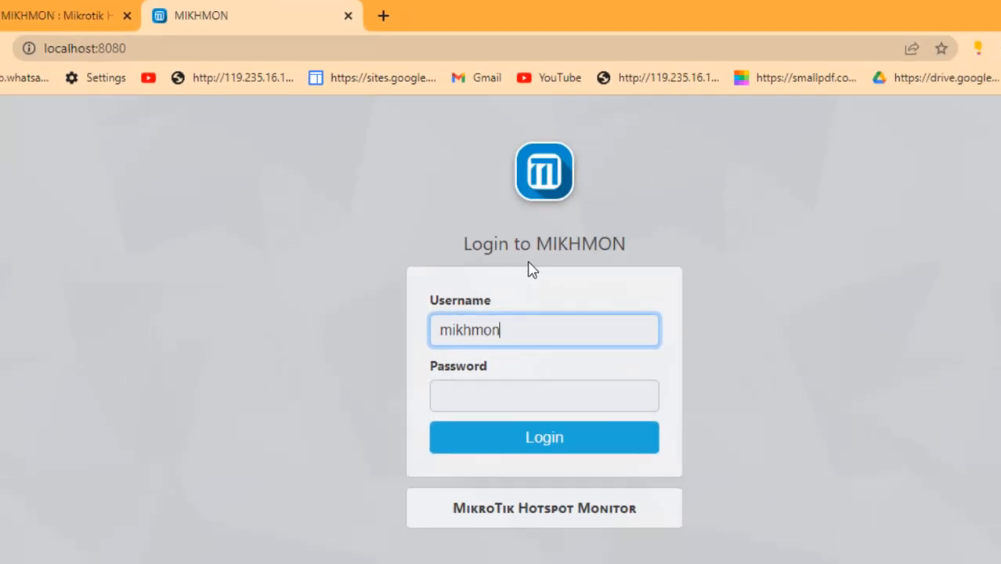
key(Tab)
text(1234)
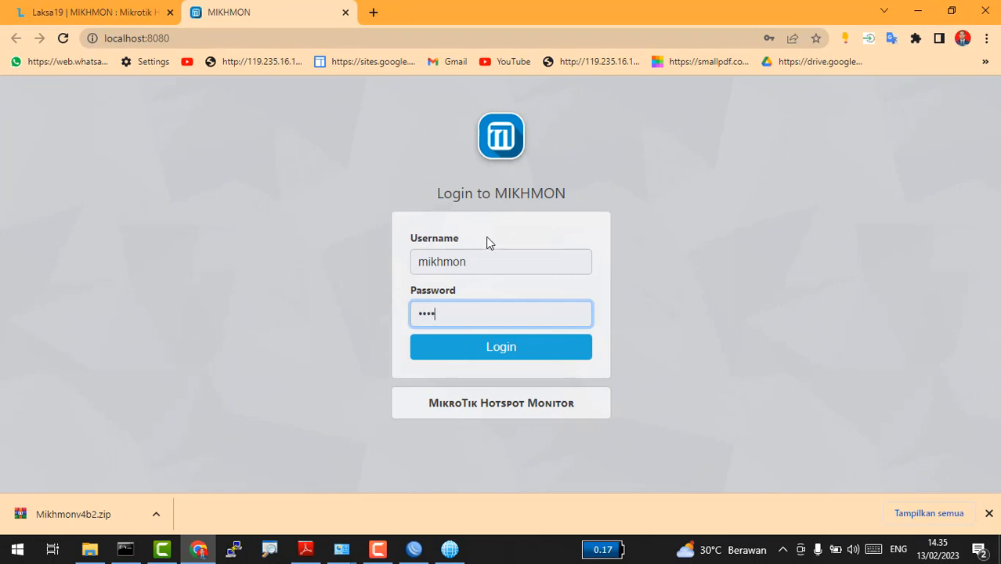
click(472, 346)
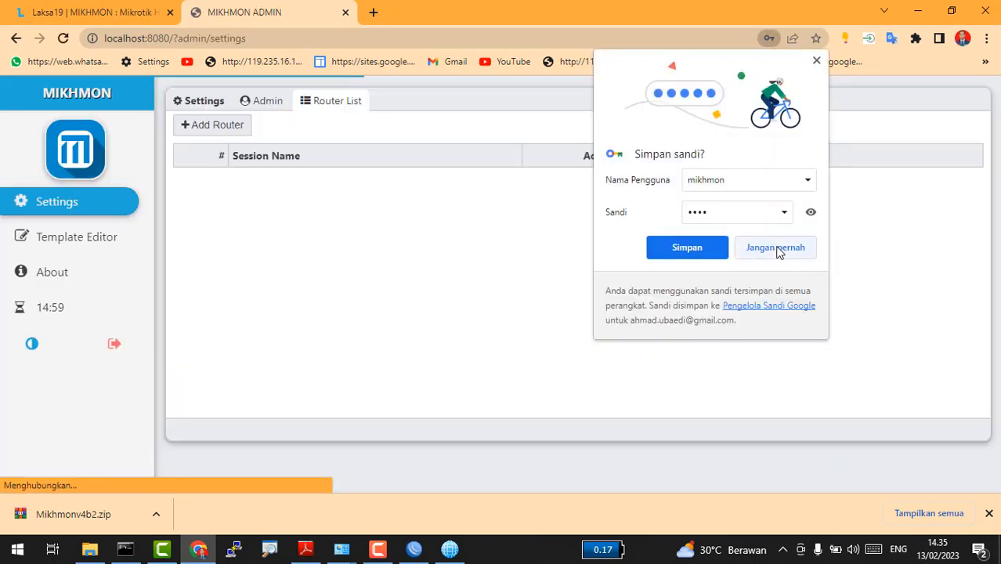
click(775, 247)
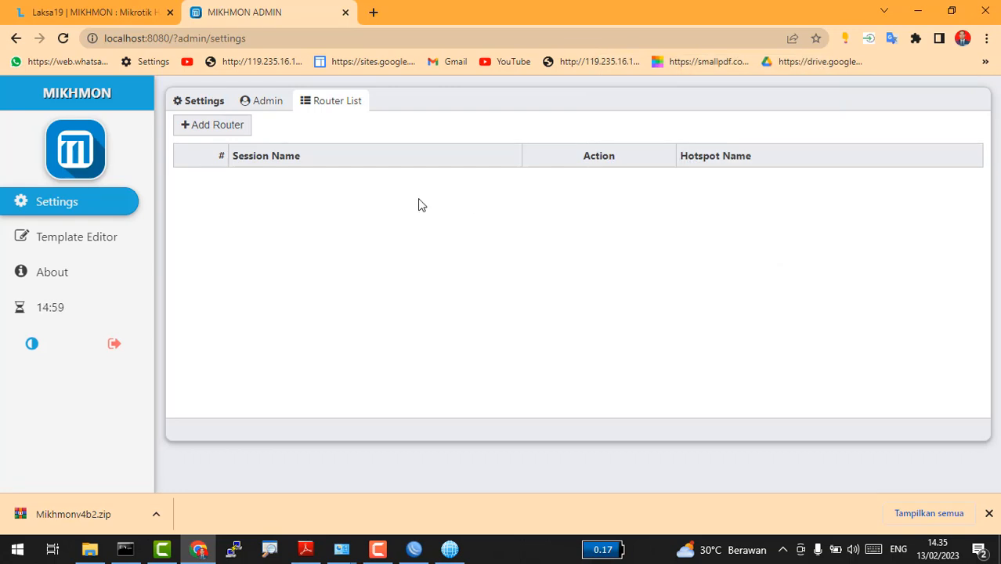
Step: Add a new router session and edit its default session868 name
click(218, 128)
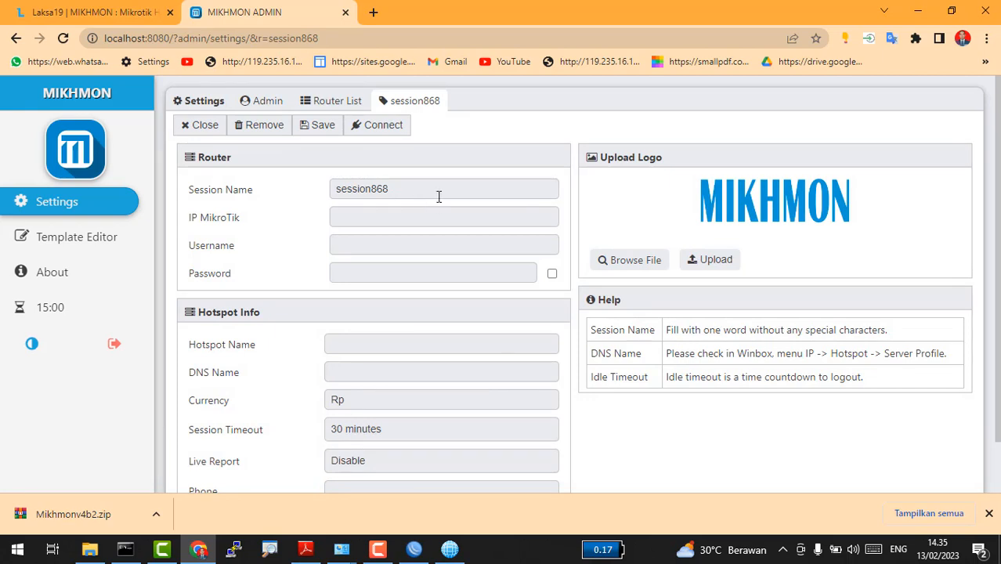
click(439, 197)
double_click(439, 196)
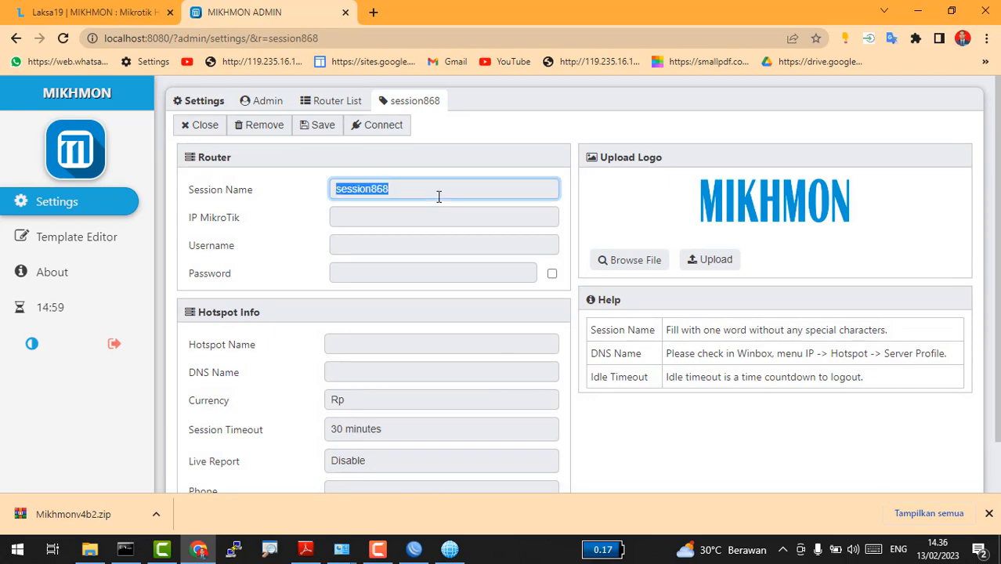
key(End)
text(out)
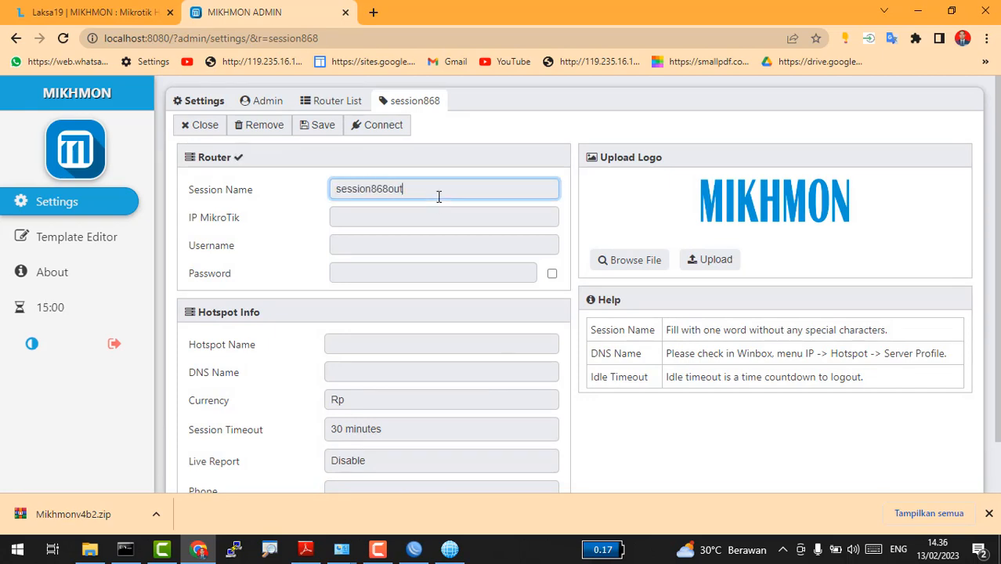
key(Return)
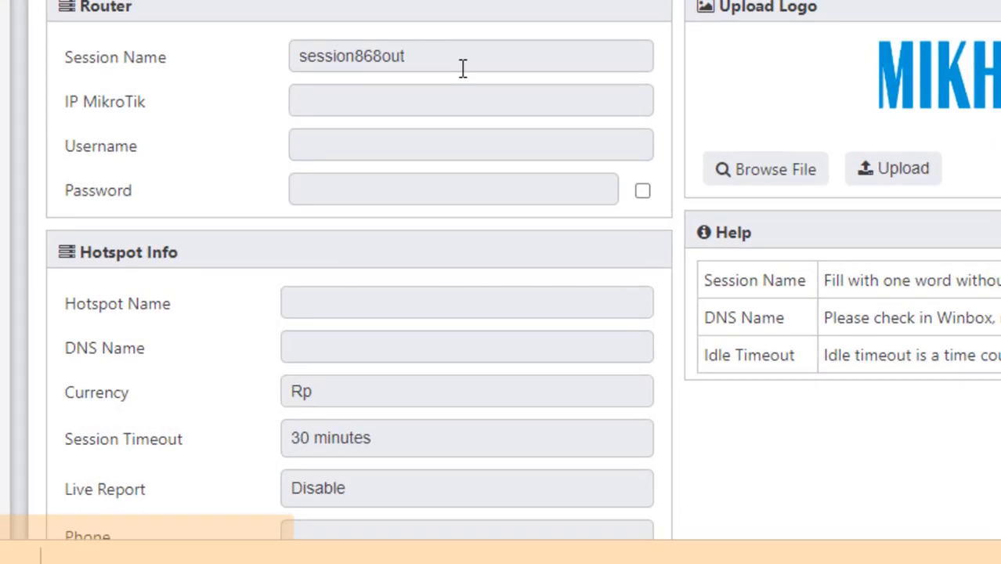
Step: Name the session 'Router UKK TKJ' with IP MikroTik 192.168.100.1 and username admin
click(455, 109)
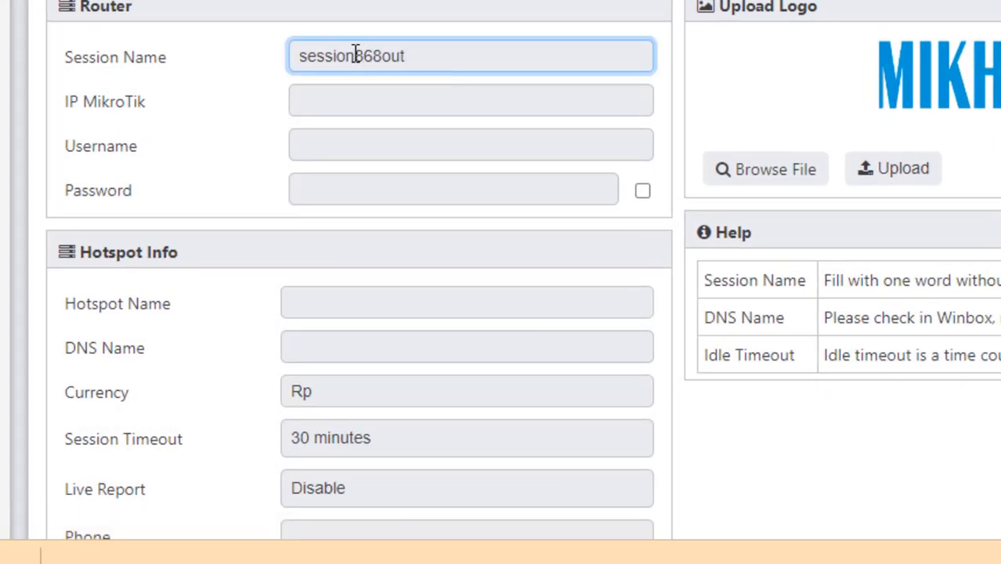
double_click(359, 94)
text(Router UKK)
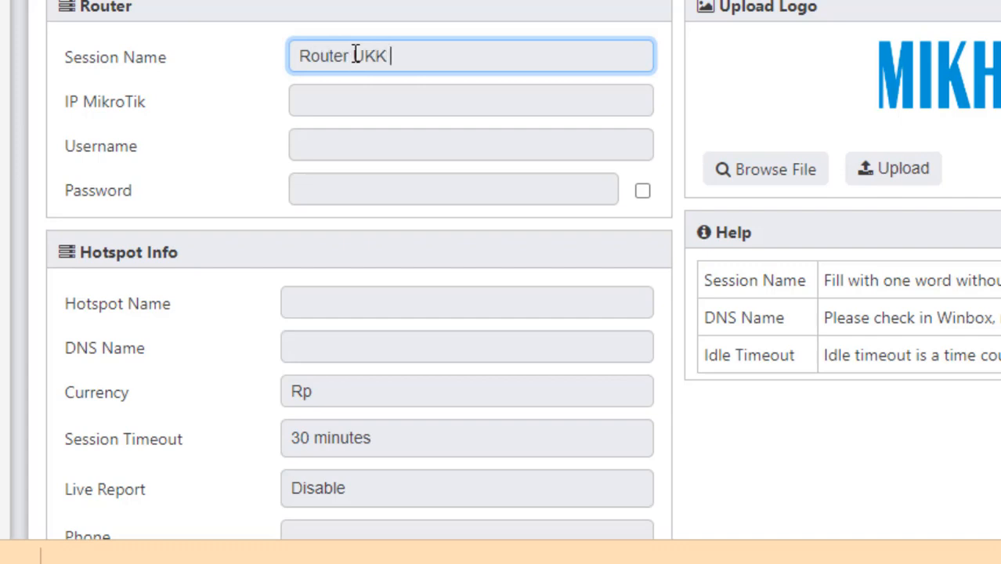
text( TKJ)
click(373, 99)
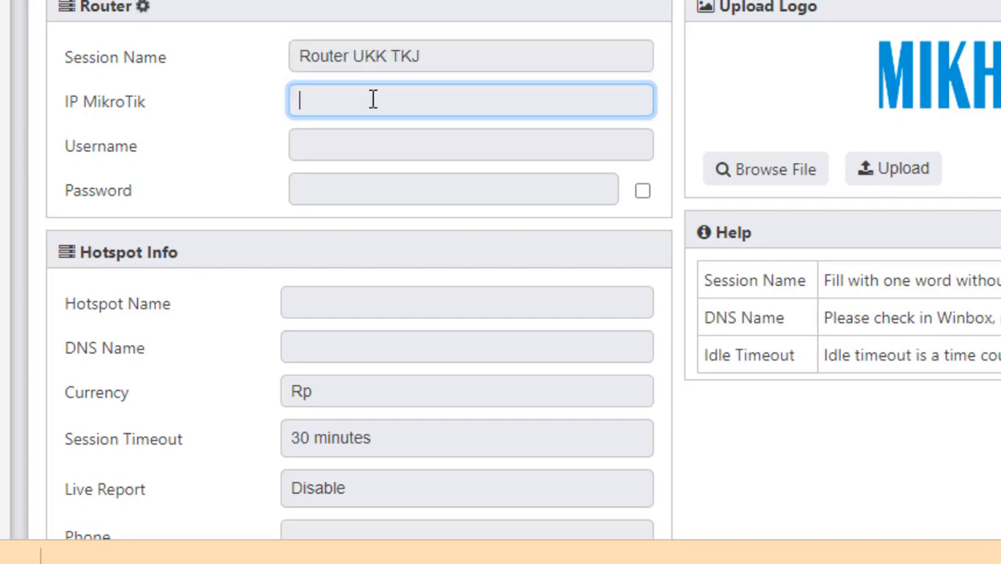
key(Return)
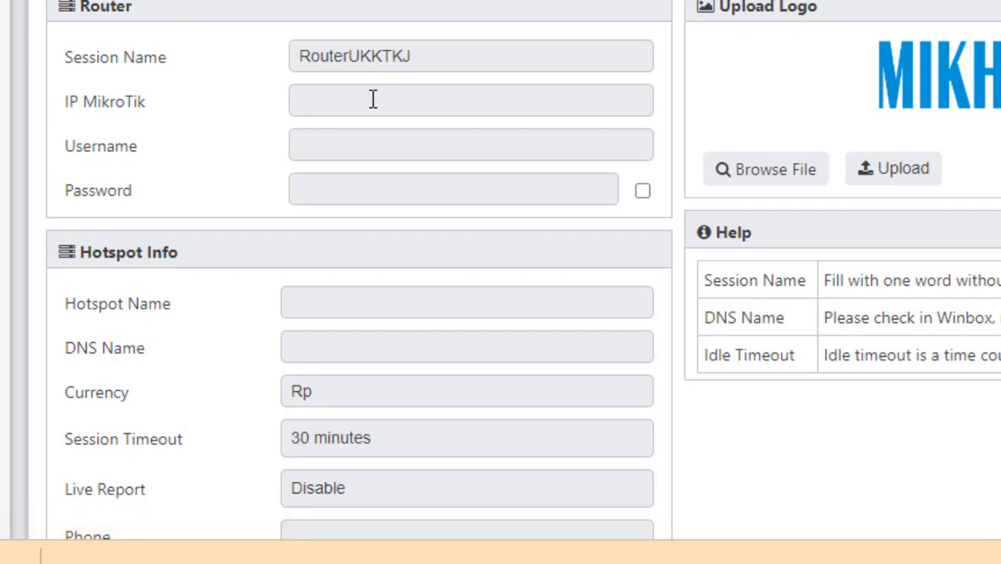
click(373, 99)
text(192)
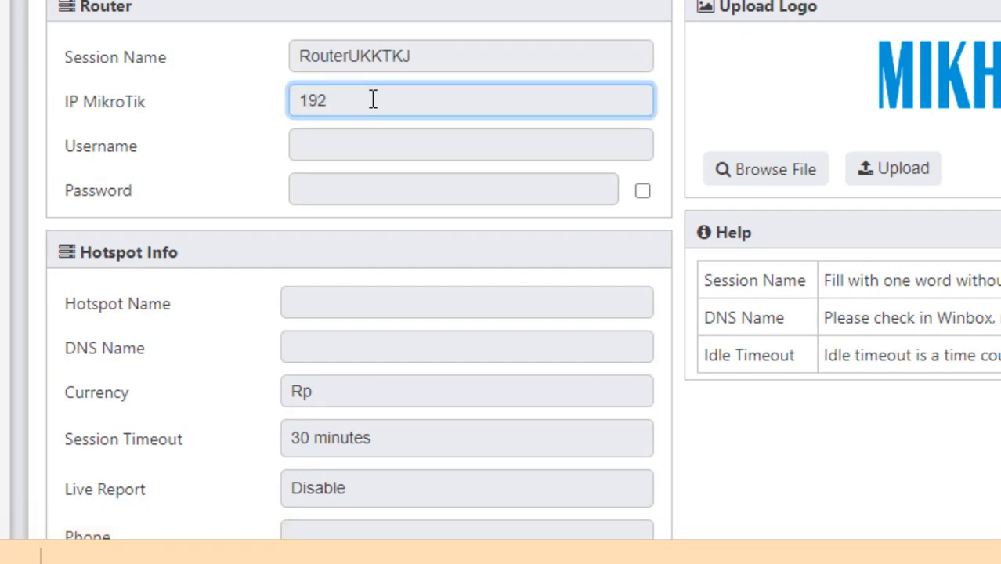
text(.168.100.1)
click(366, 144)
text(admi)
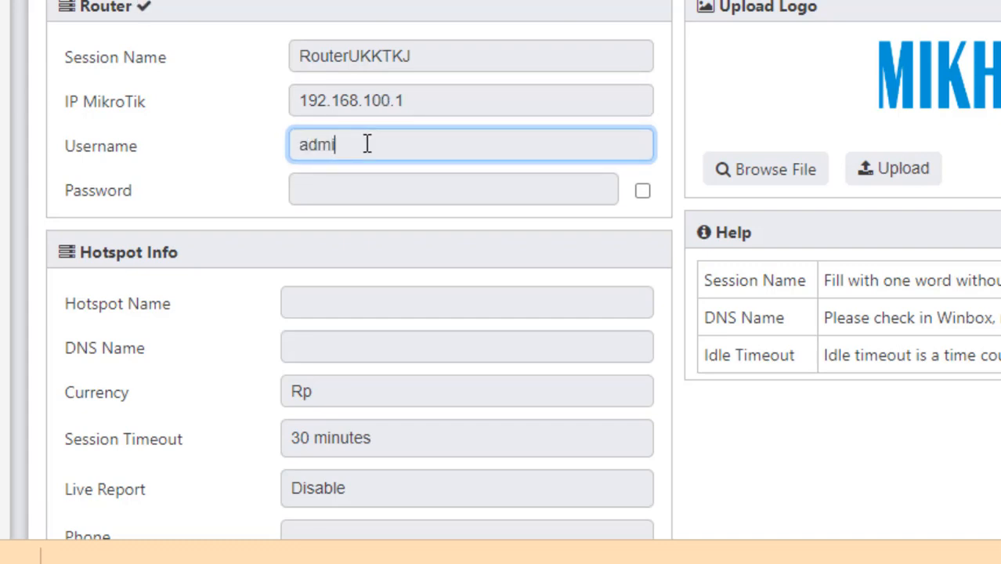
text(n)
Step: Set hotspot name 'Hotspot UKK TKJ', DNS name tkj.net, currency Rp5000, and keep the 30-minute session timeout
scroll(860, 231, down, 1)
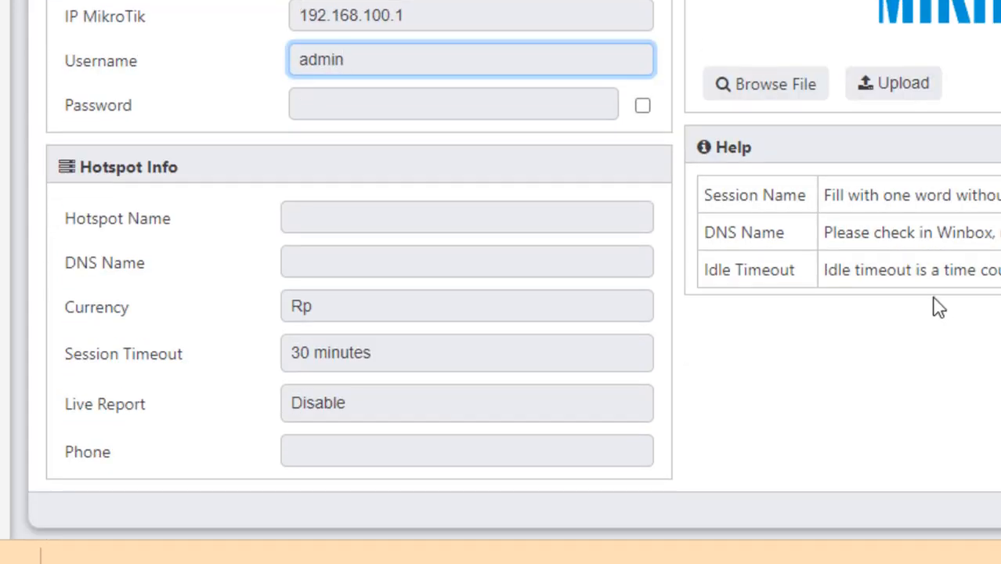
click(464, 219)
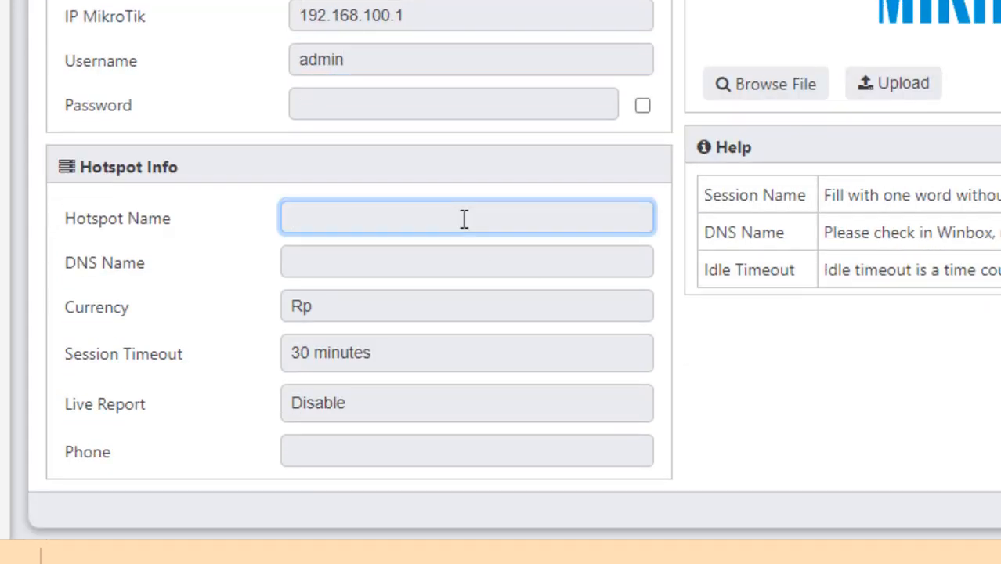
text(Hotspot )
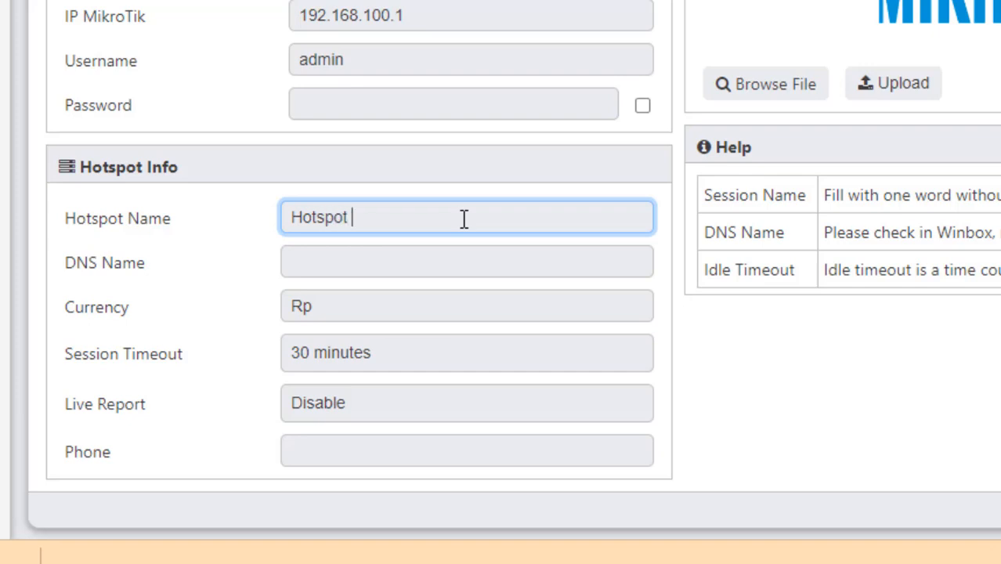
text(UKK TKJ)
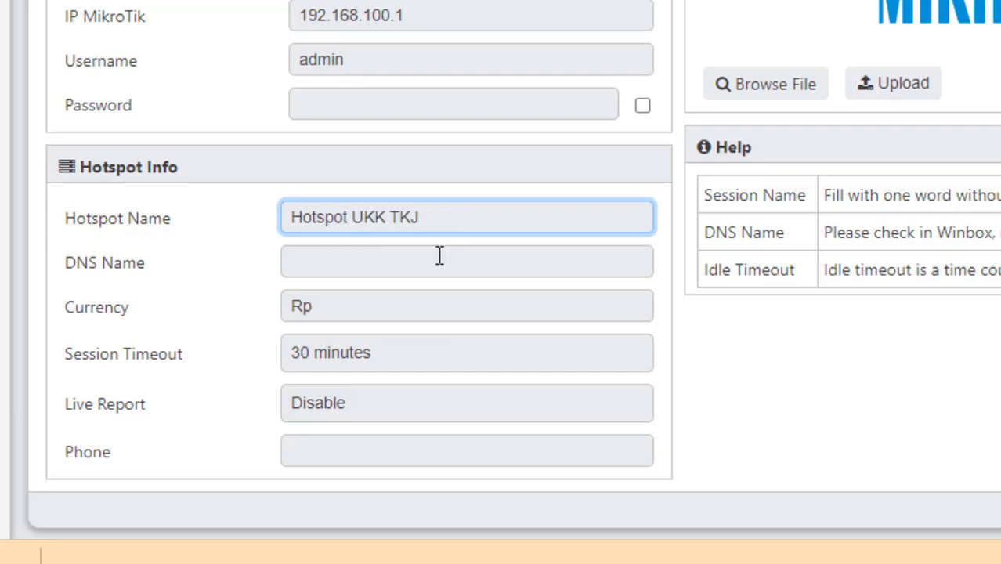
click(437, 259)
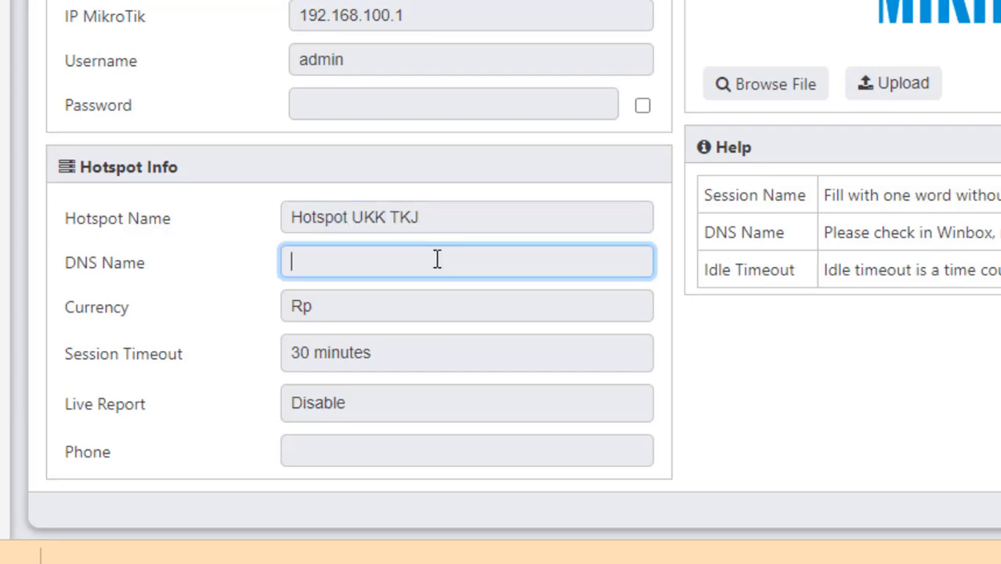
text(tkjh)
text(net)
click(407, 312)
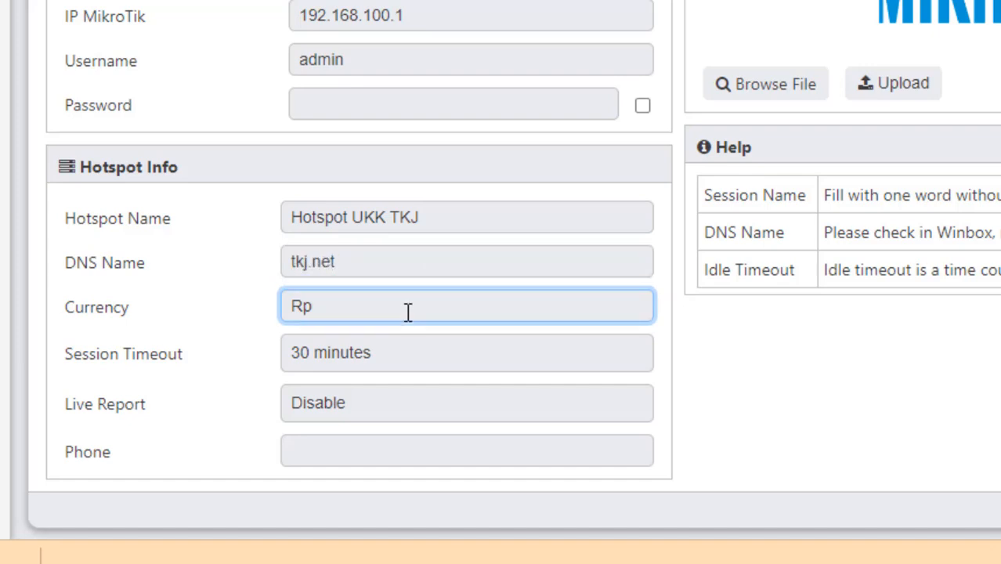
text(Rp5000)
click(379, 354)
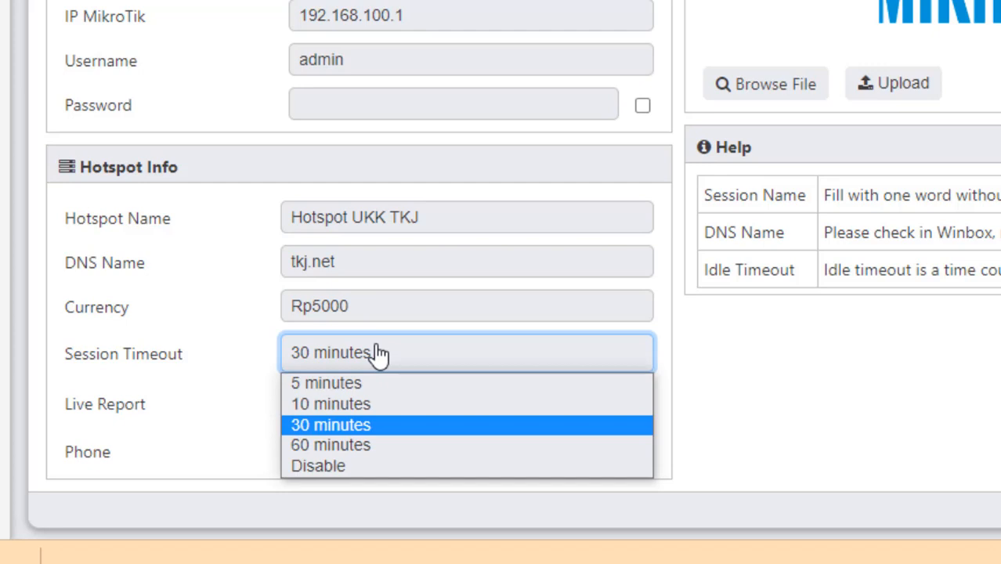
click(379, 354)
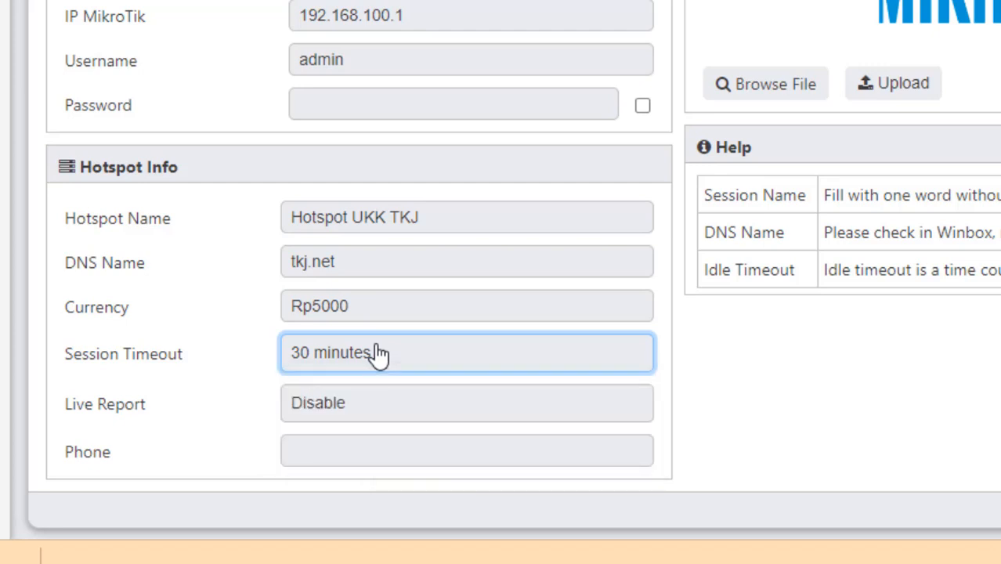
Step: Enter the contact phone number, correcting a mistyped digit
click(349, 442)
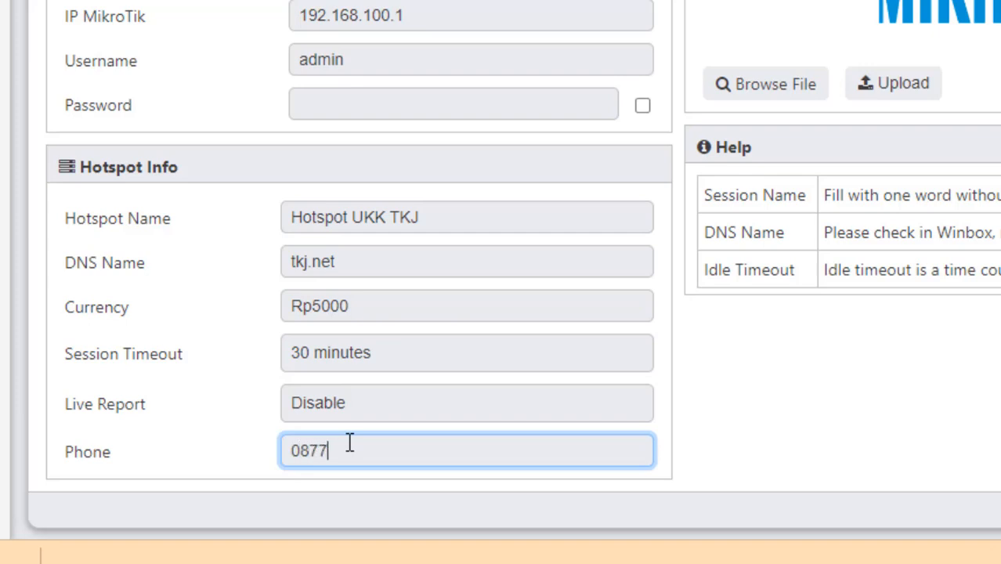
click(812, 359)
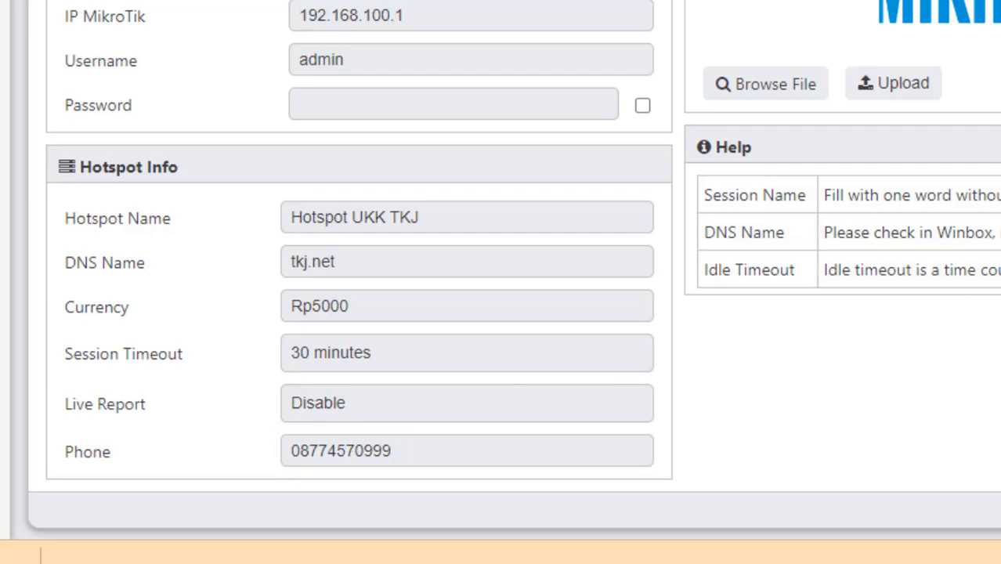
scroll(501, 282, up, 1)
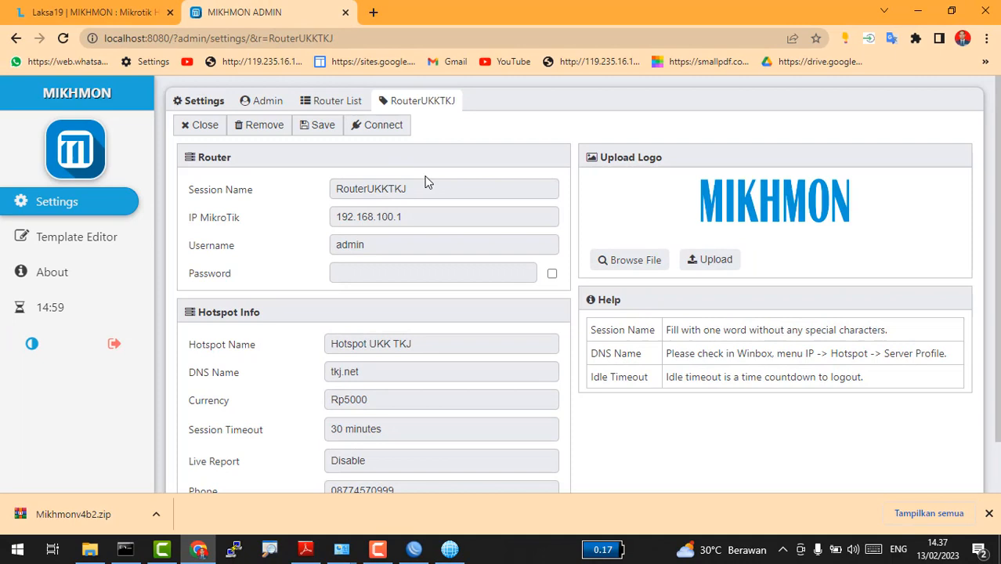
Step: Save and close the session, then connect RouterUKKTKJ to show its hAP RB951Ui-2nD dashboard
click(315, 135)
click(205, 128)
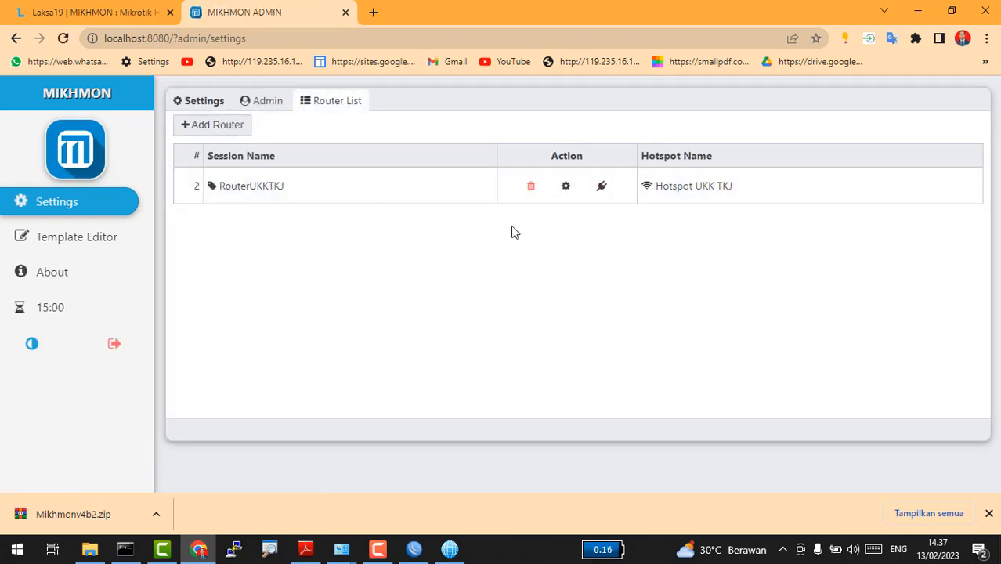
click(603, 188)
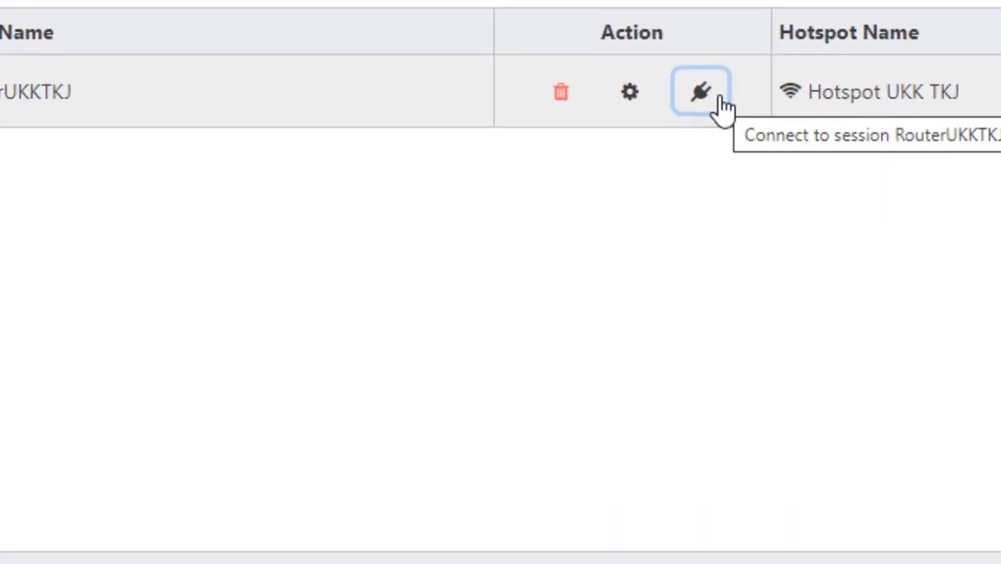
click(701, 92)
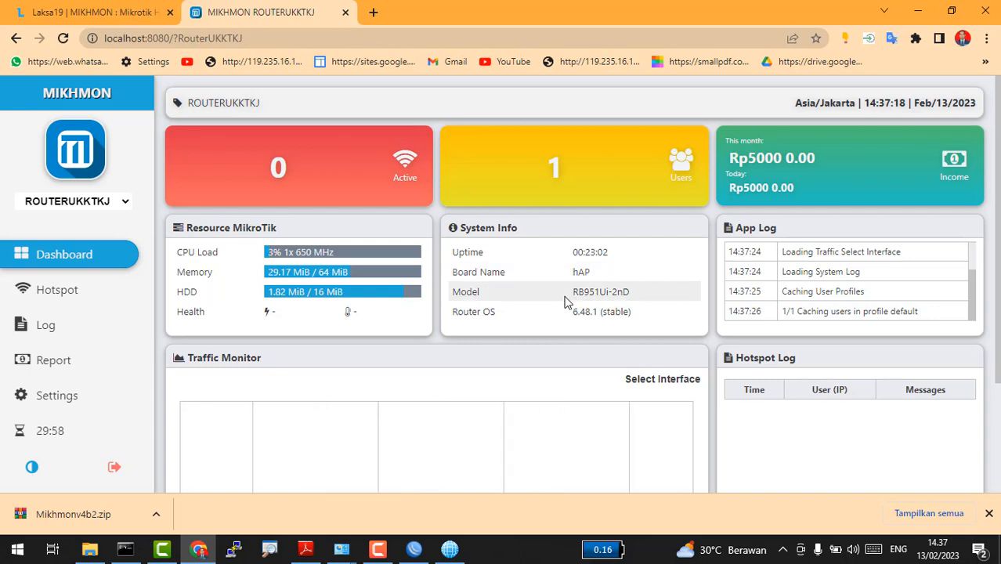
scroll(989, 309, down, 1)
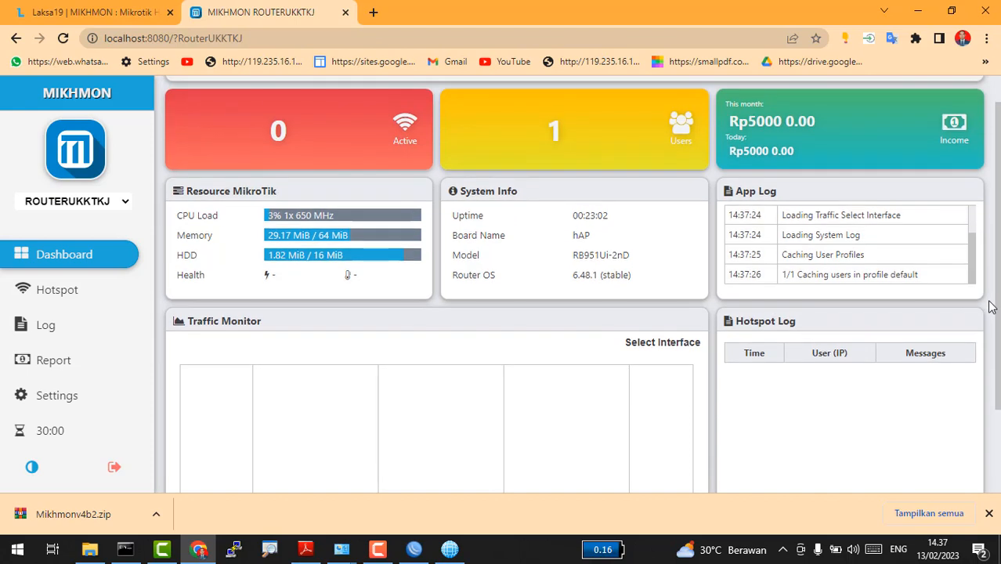
Step: Open Mikhmon's hotspot section and browse the active, users and user profile lists
click(45, 296)
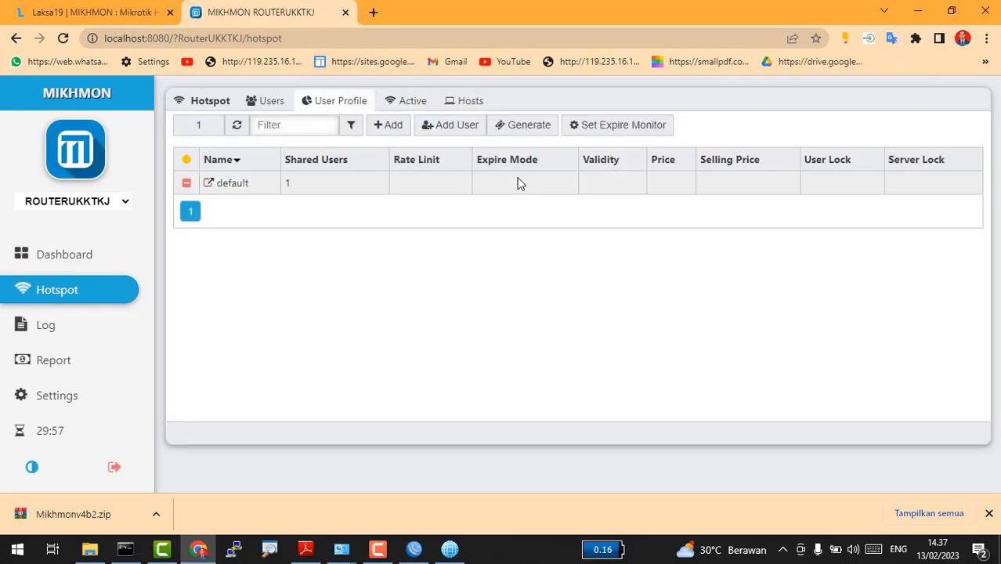
click(389, 125)
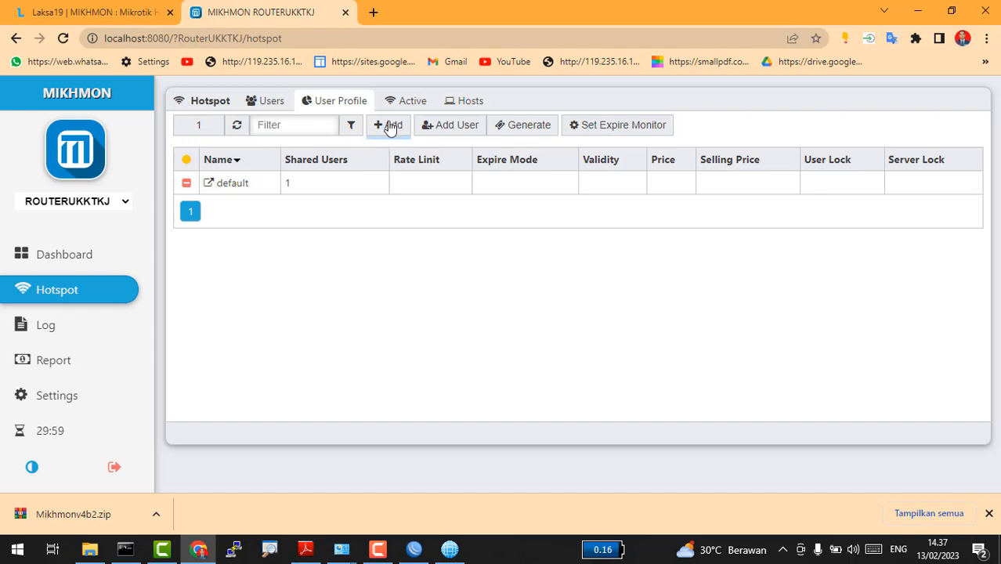
click(395, 100)
click(282, 101)
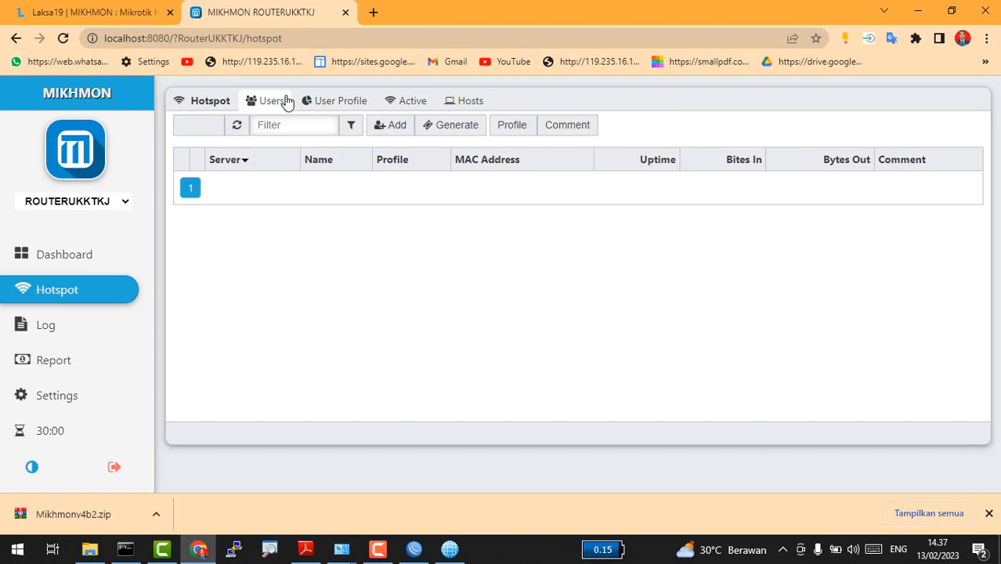
click(337, 102)
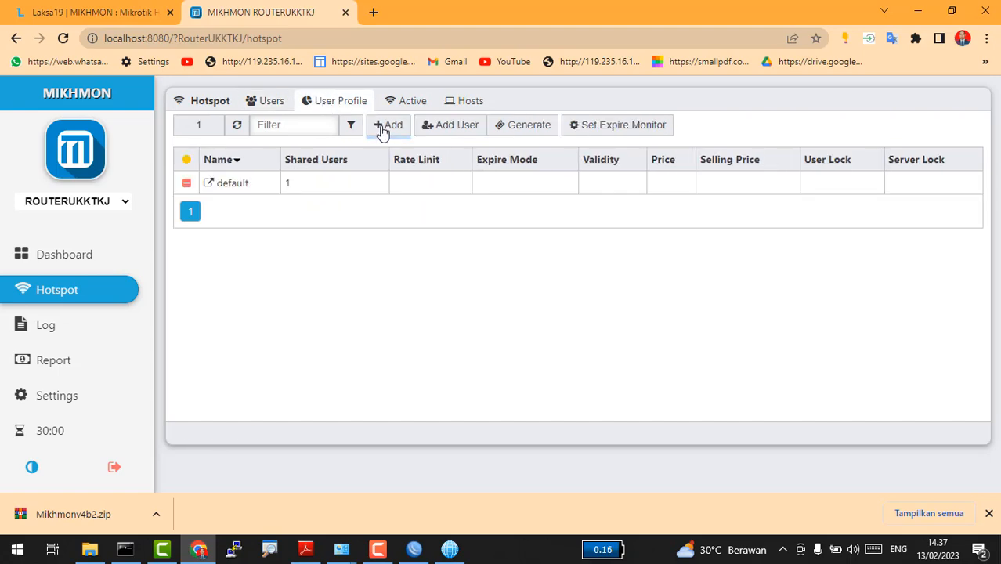
Step: Add profile 'Paket UKK TKJ' with 1 shared user, rate limit 1M/1M, parent queue none, and save it
click(383, 127)
click(508, 185)
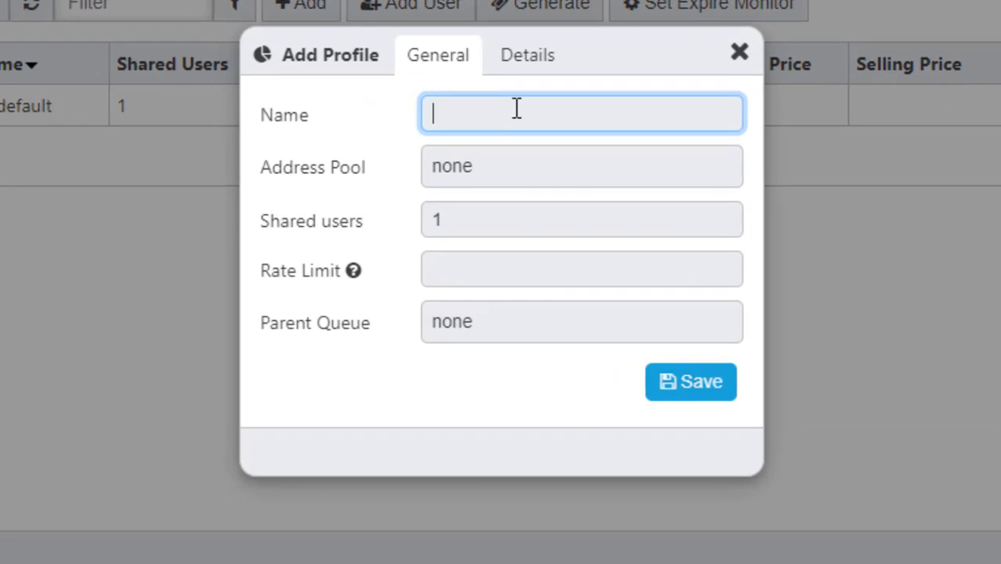
text(Pale)
key(BackSpace)
text(ket UKK TKJ)
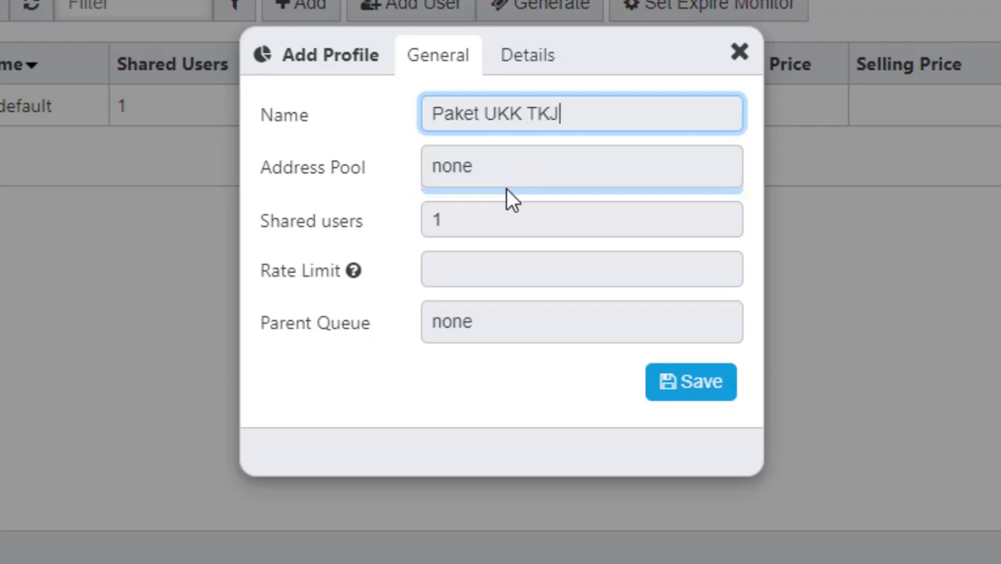
click(505, 220)
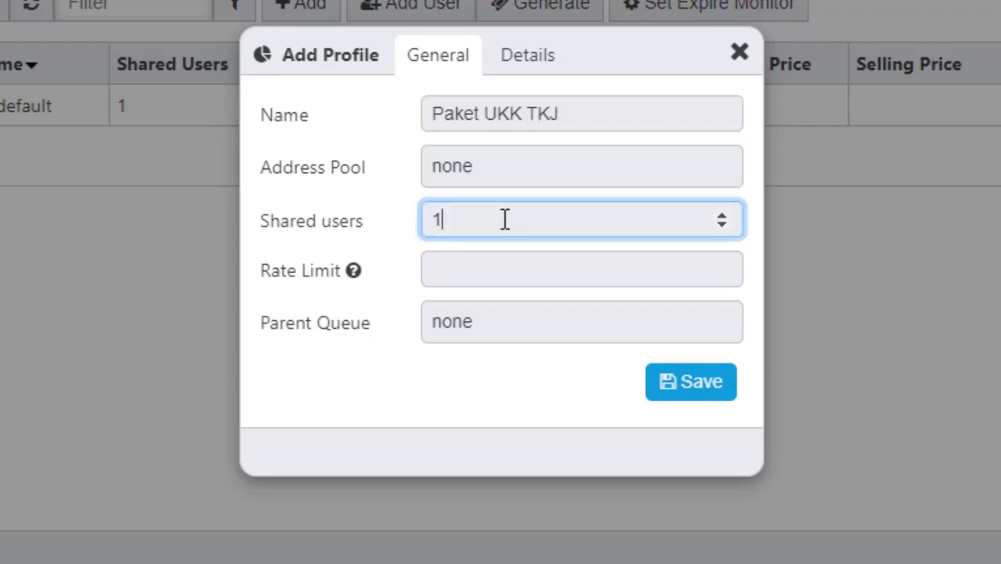
click(503, 280)
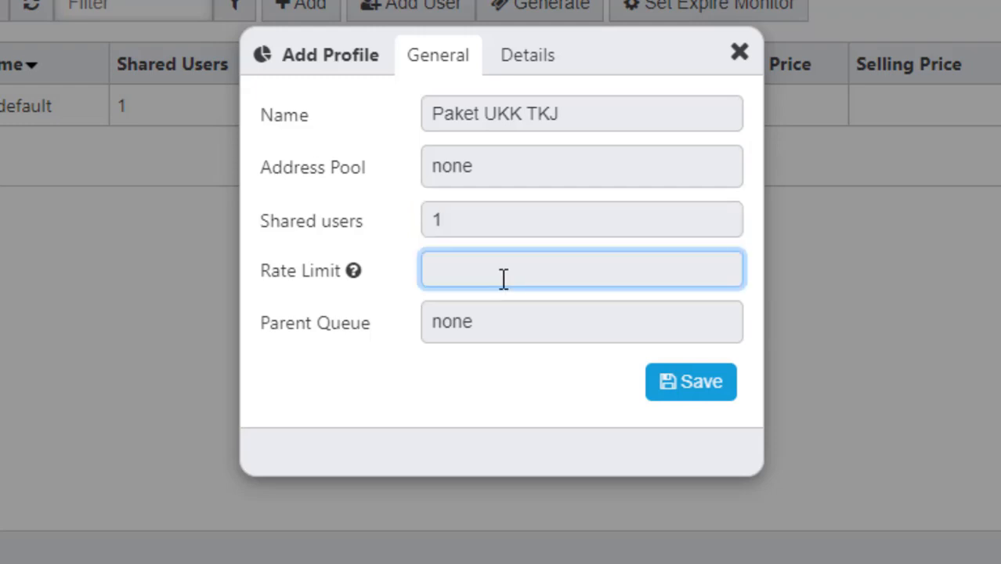
text(1M/1)
text(M)
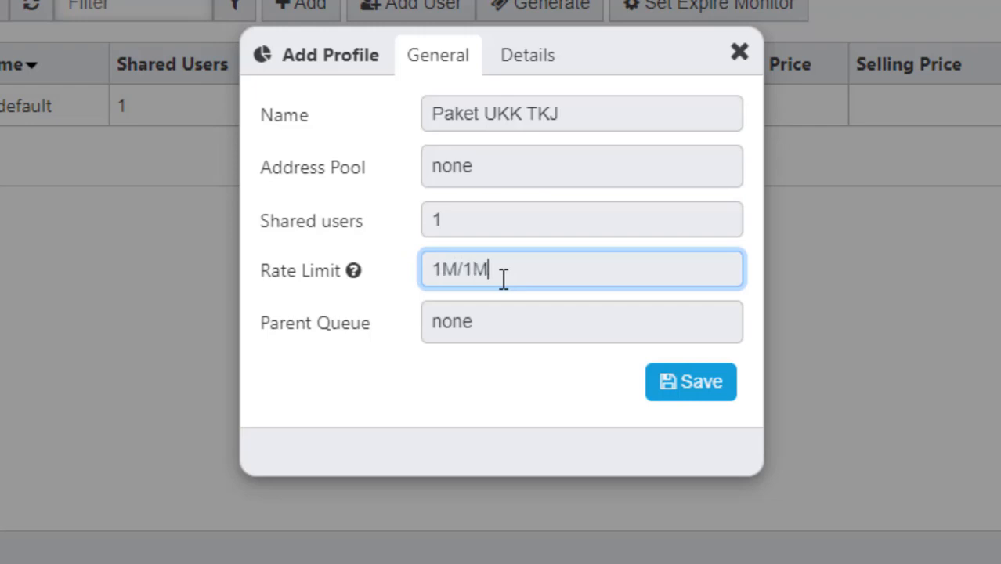
click(460, 337)
click(460, 338)
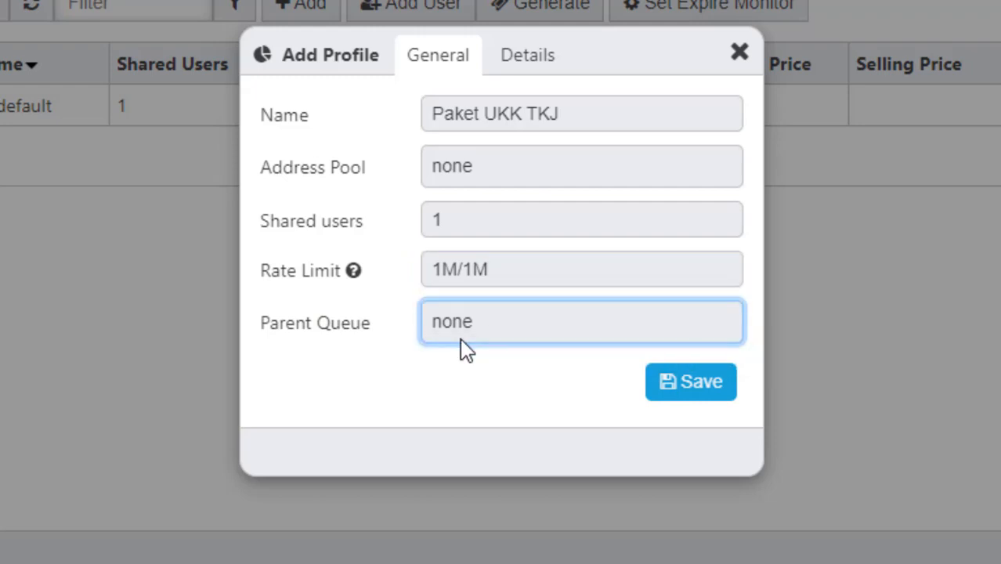
click(667, 376)
click(669, 382)
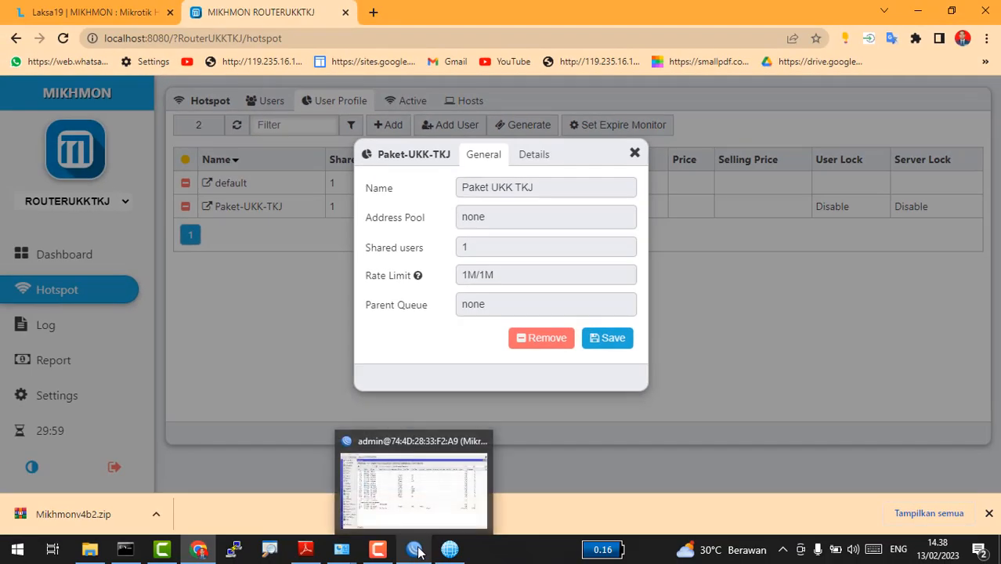
Step: In WinBox's IP > Hotspot User Profiles, select Paket-UKK-TKJ to verify its 1M/1M rate limit
click(417, 551)
click(68, 208)
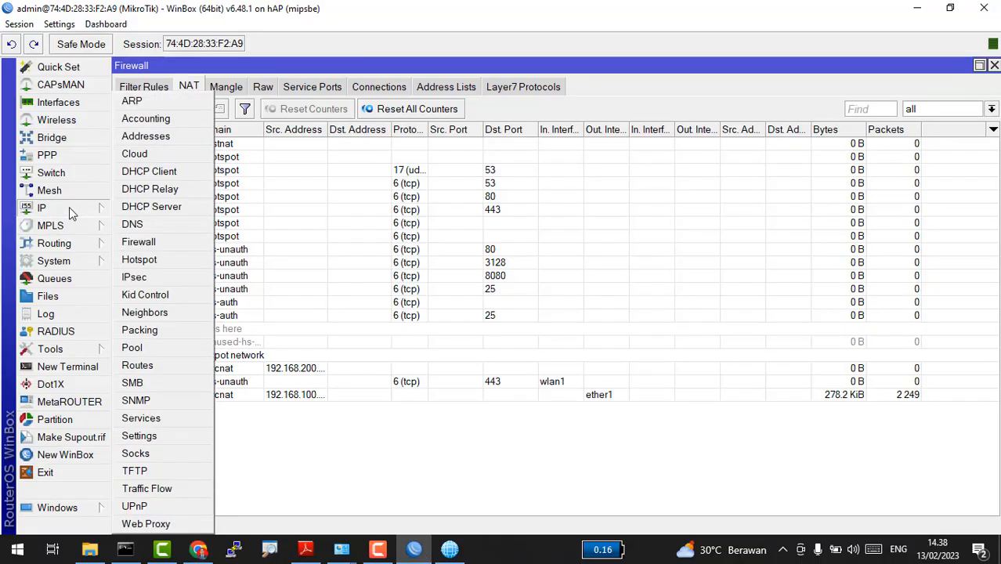
click(165, 263)
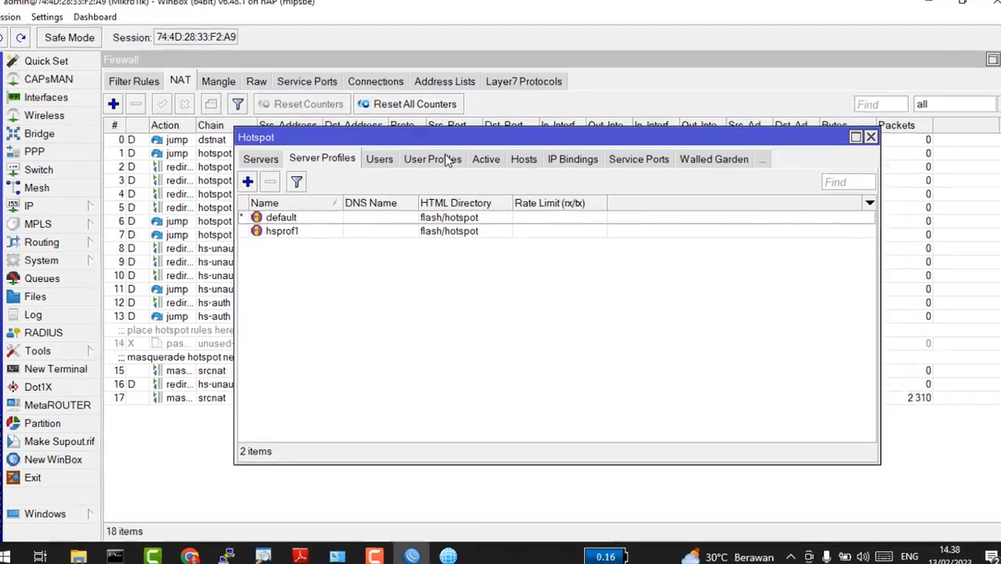
click(438, 162)
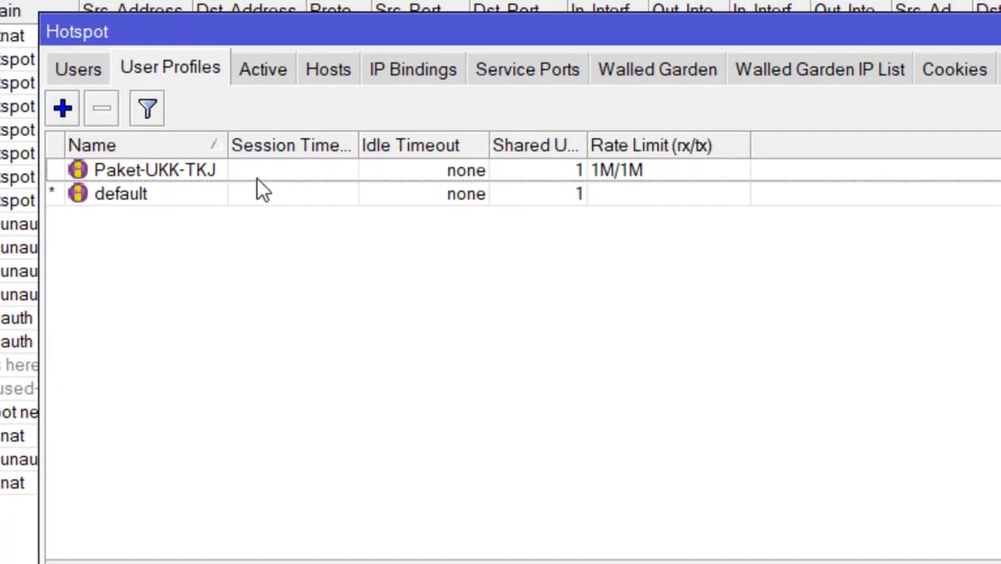
click(282, 179)
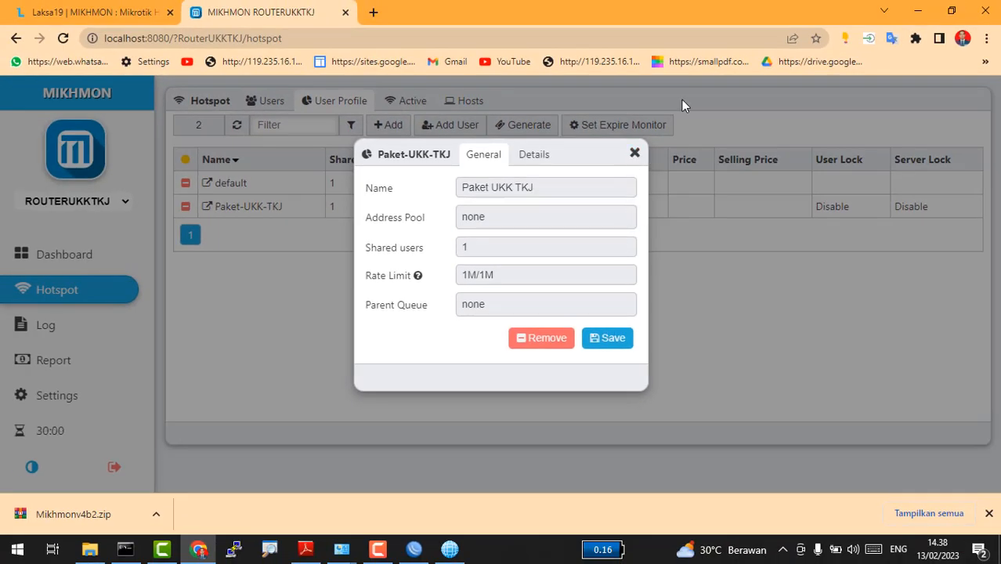
Step: Close the profile dialog and open the voucher generation form, checking the task PDF
click(634, 153)
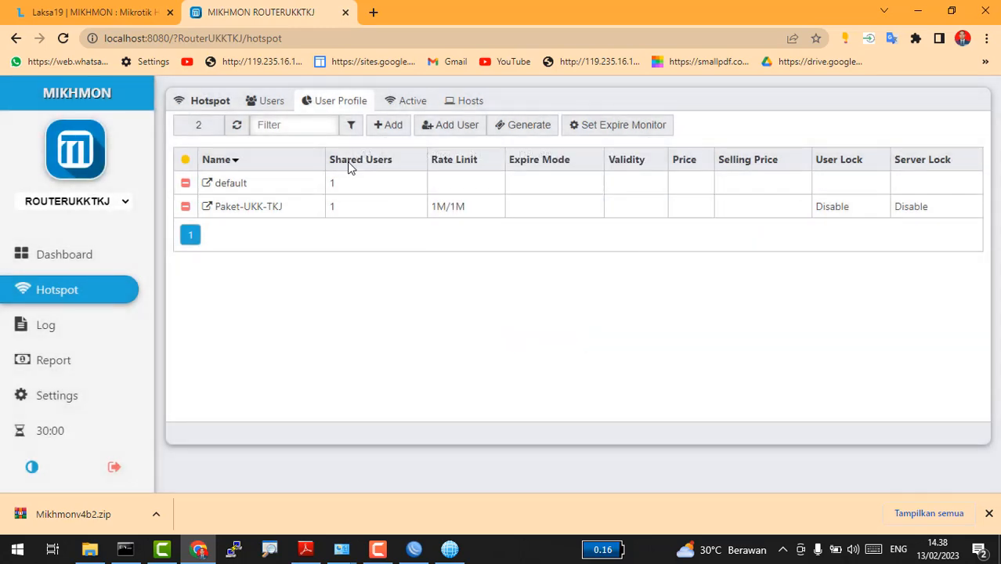
click(443, 133)
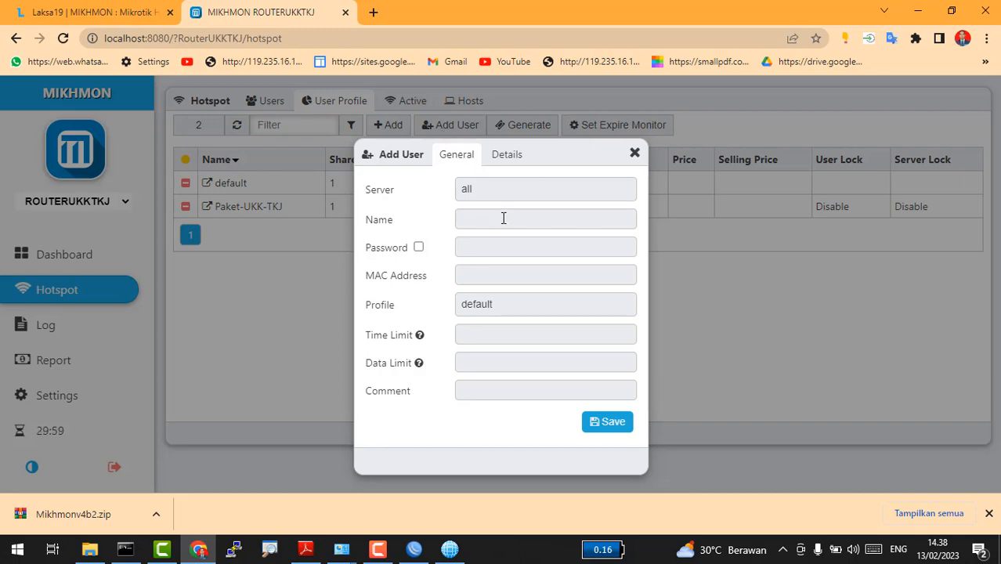
click(638, 155)
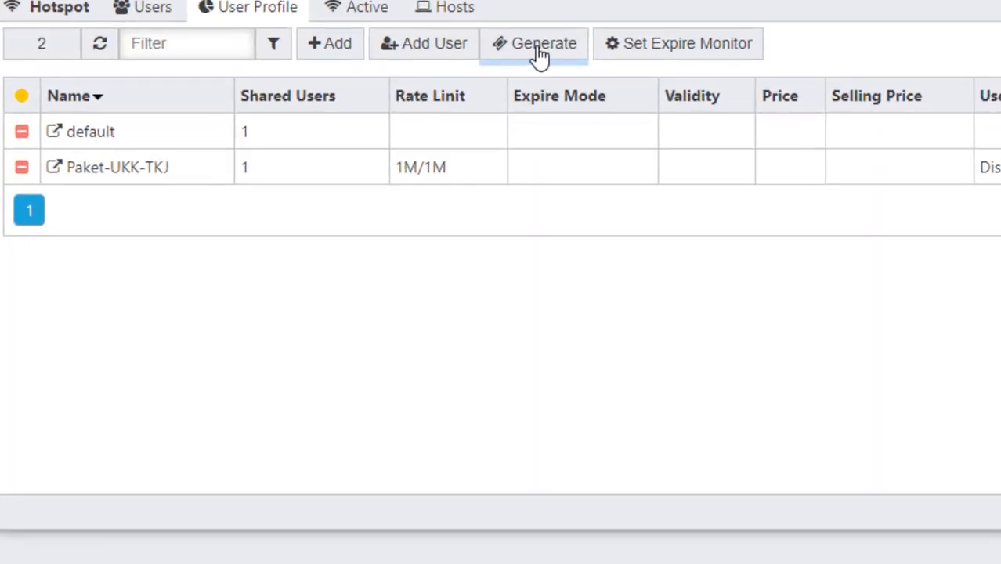
click(532, 92)
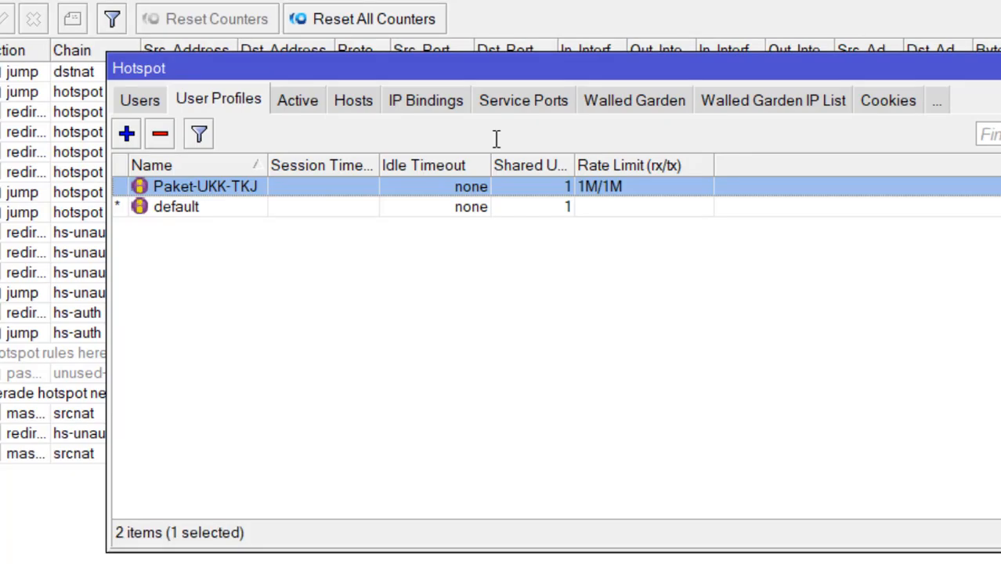
key(alt+Tab)
key(alt+Tab)
key(alt+Tab)
key(alt+Tab)
key(alt+Tab)
key(alt+Tab)
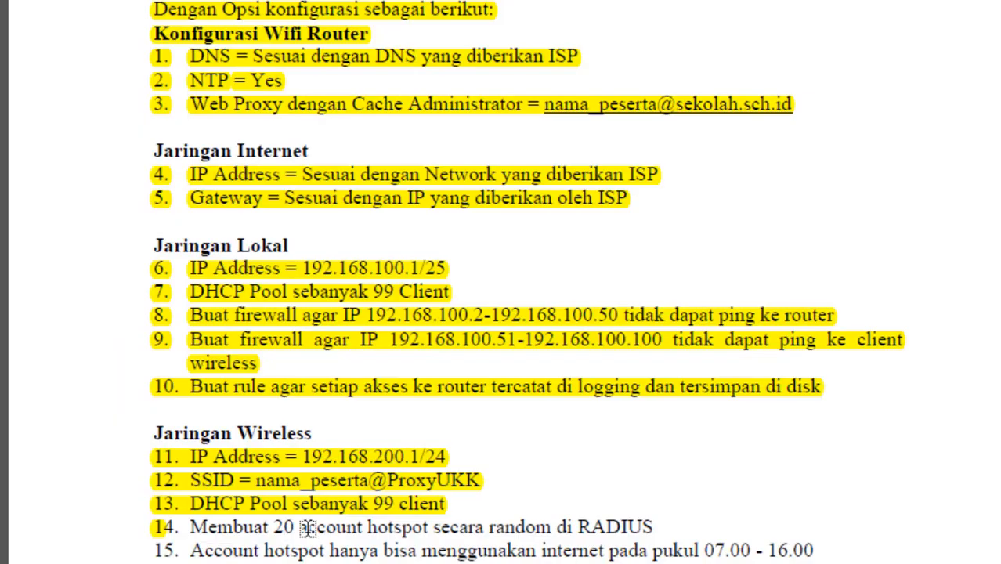
key(alt+Tab)
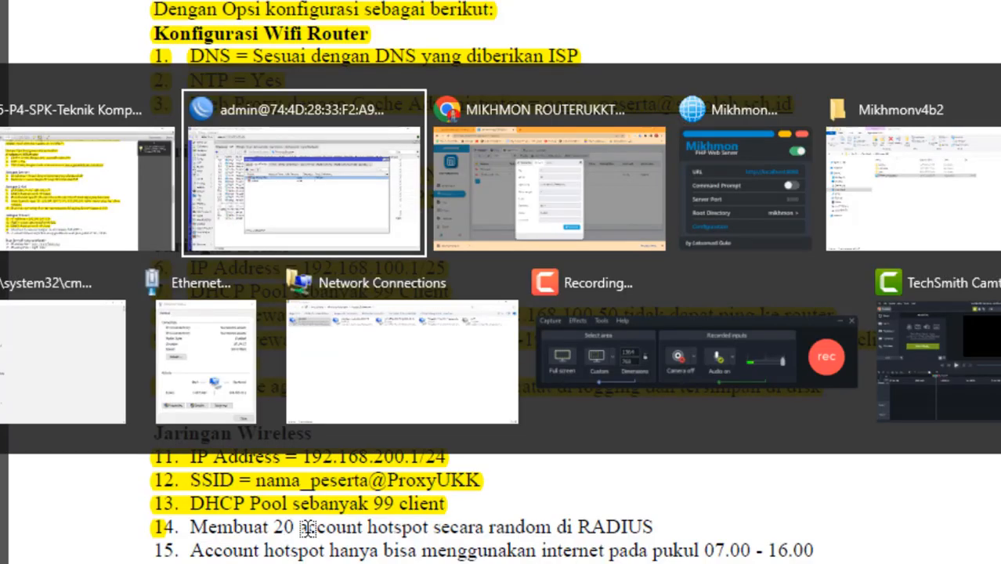
key(alt+Tab)
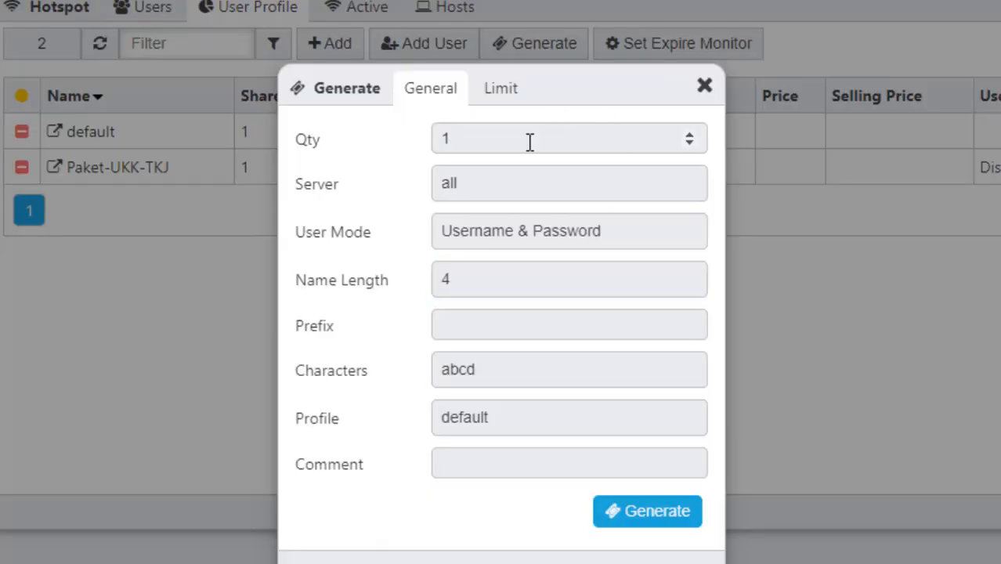
Step: Set Qty 20, server all, Username = Password, name length 4, characters 1234, profile Paket-UKK-TKJ
drag(530, 143, 287, 142)
text(20)
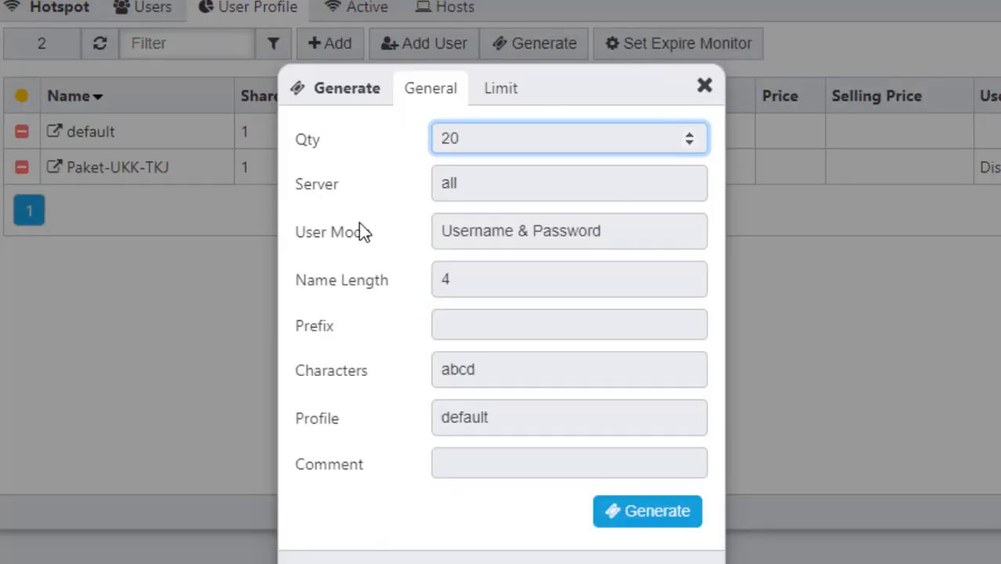
click(468, 188)
click(470, 187)
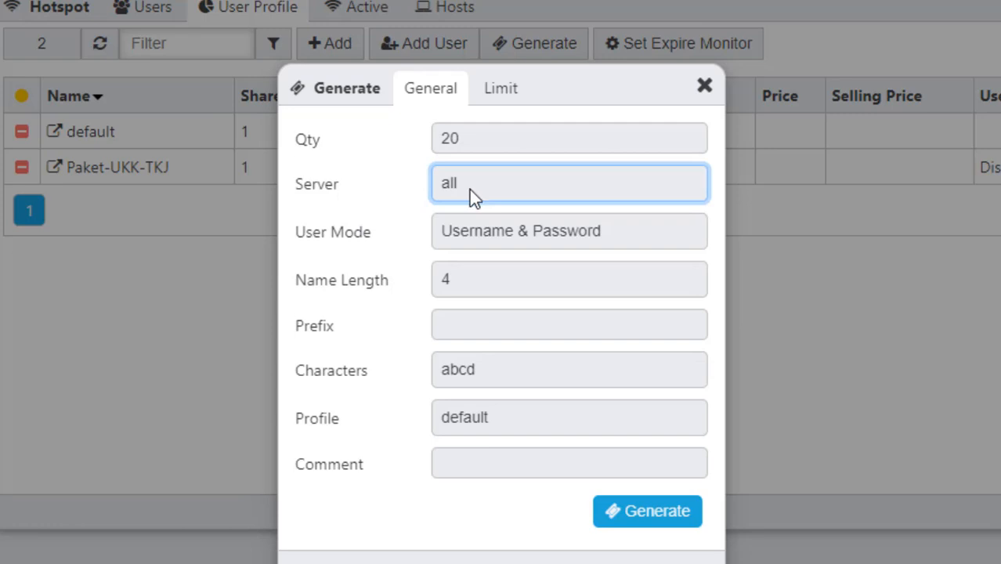
click(470, 190)
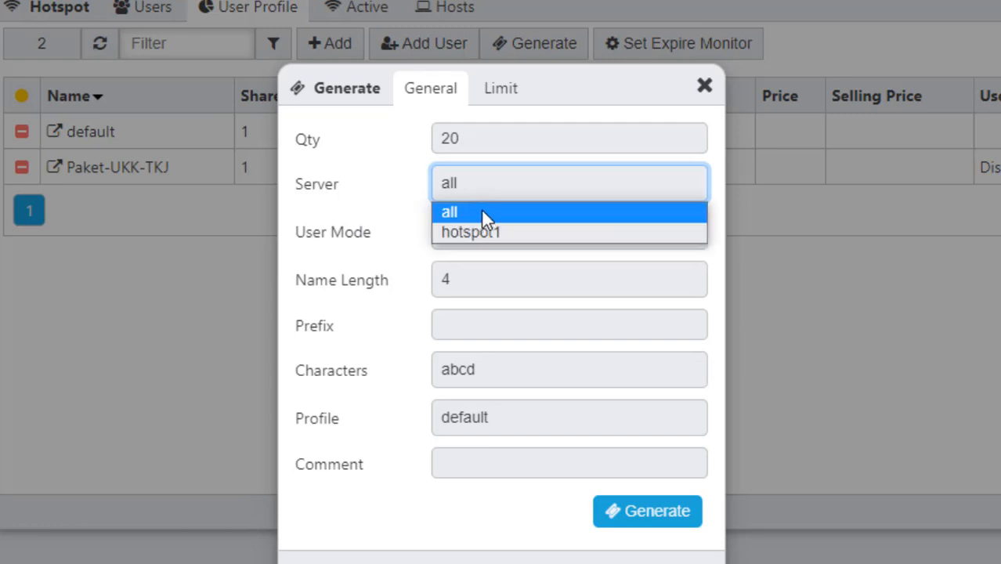
click(511, 204)
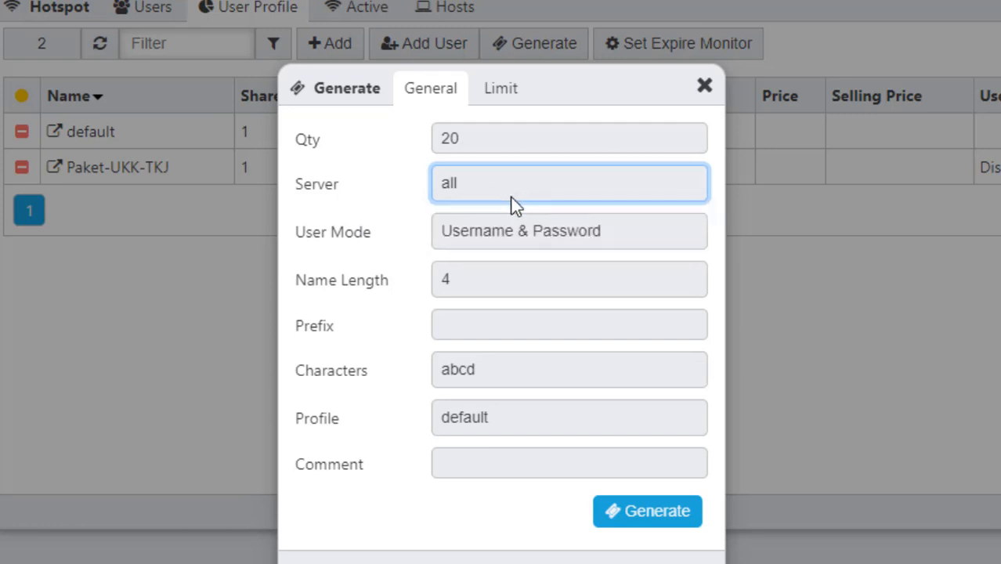
click(540, 232)
click(509, 278)
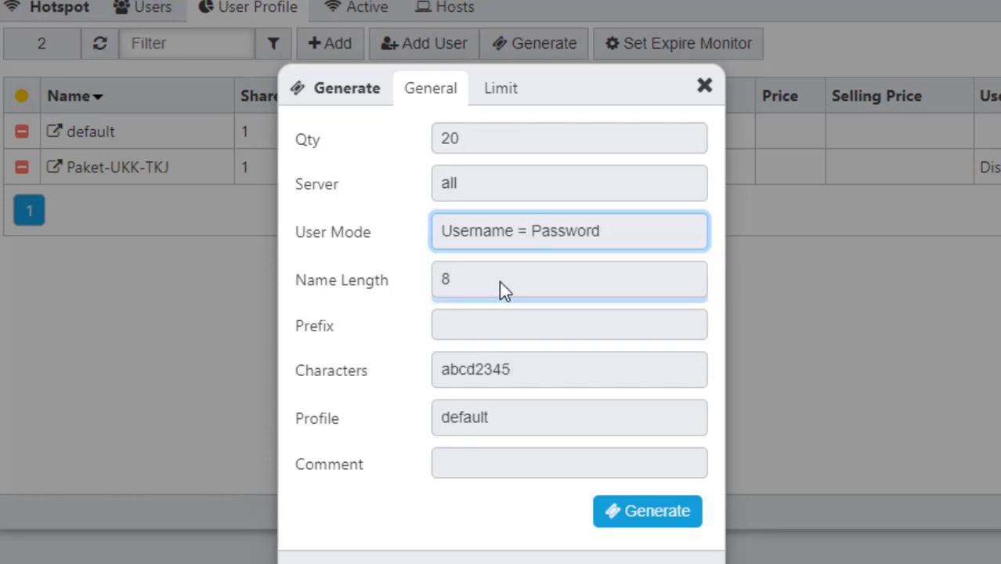
click(500, 287)
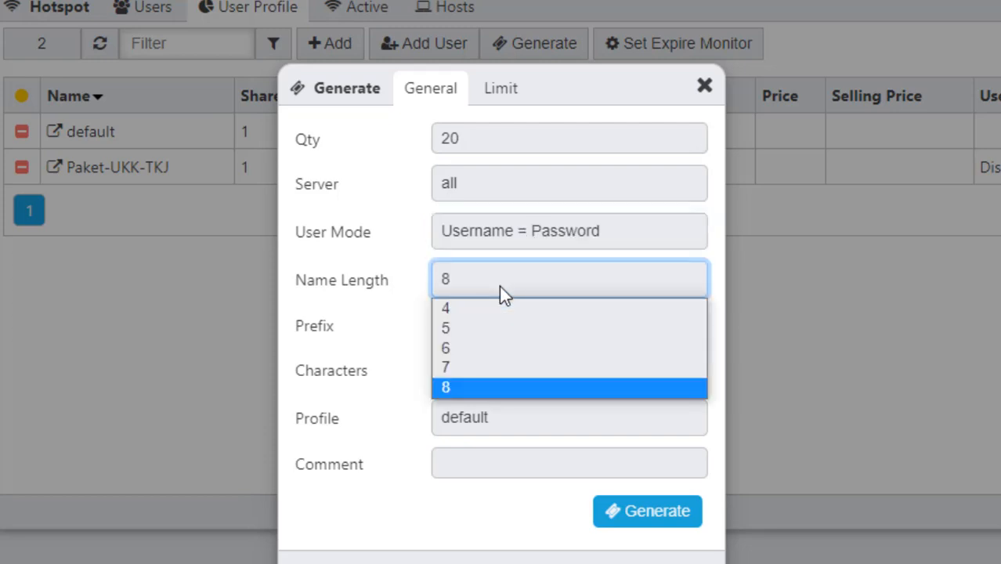
click(480, 307)
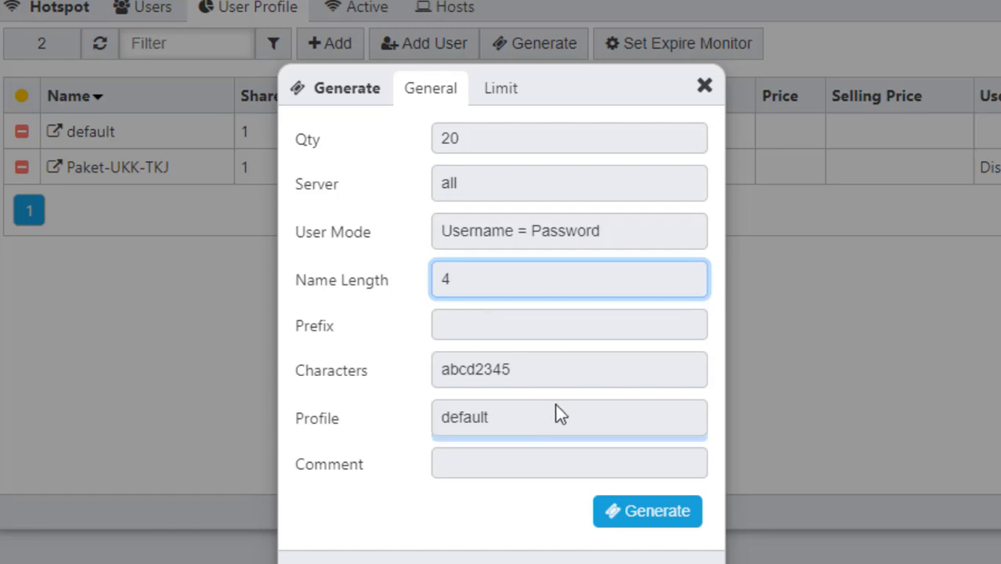
click(483, 365)
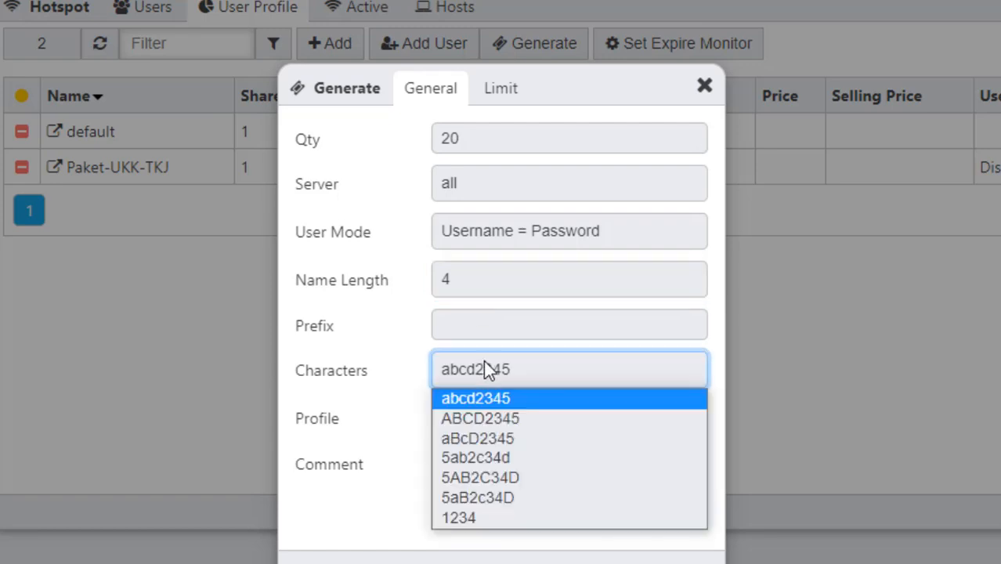
click(458, 518)
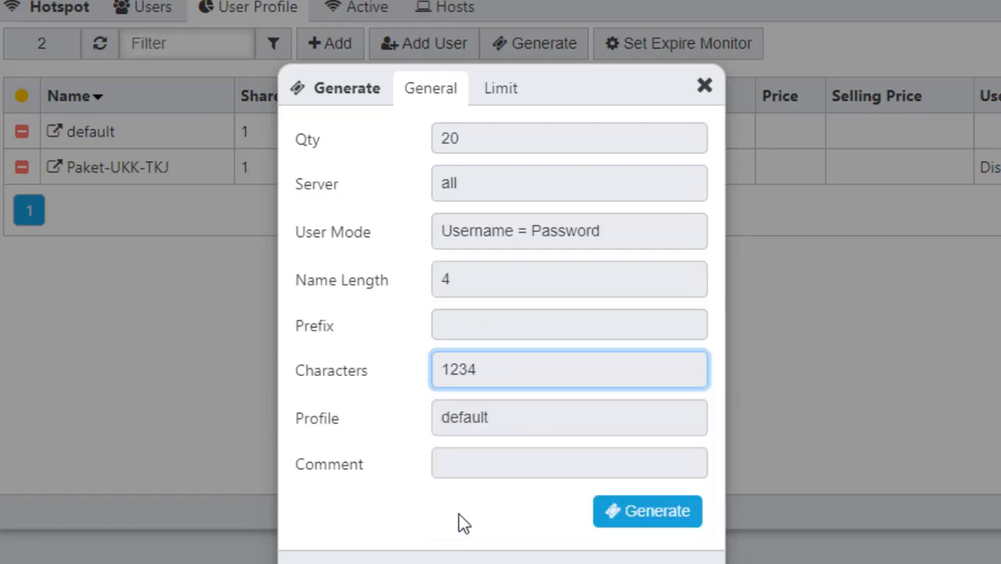
click(518, 427)
click(492, 472)
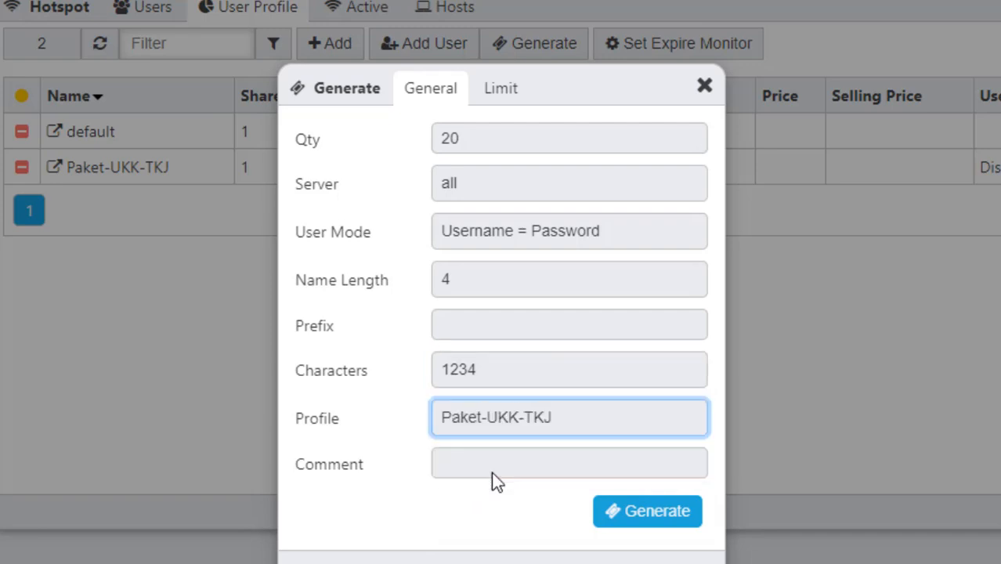
Step: Add the comment 'User Hotspot UKK TKJ' and generate the 20 vouchers
click(480, 458)
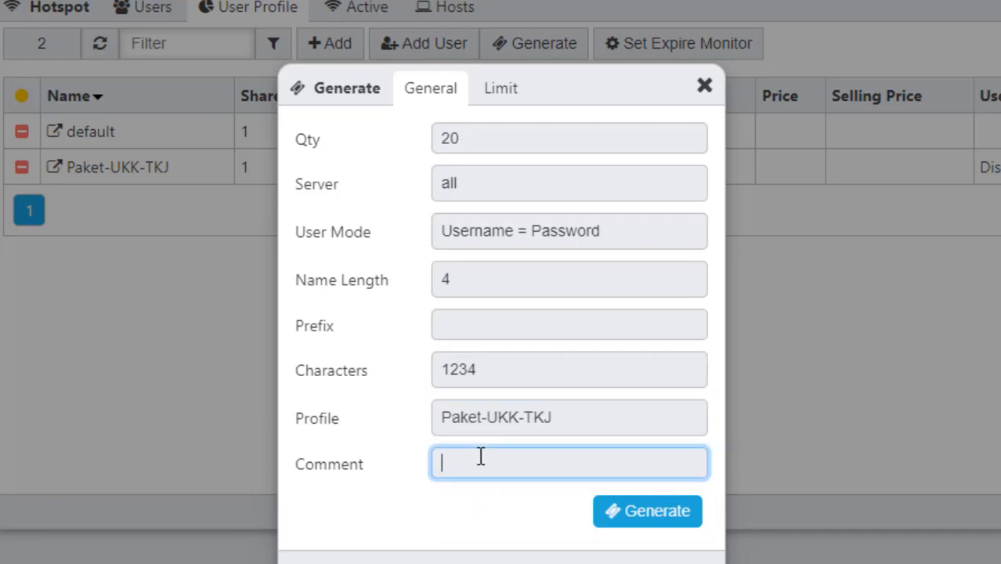
text(User P)
key(BackSpace)
text(UKK TKJ)
click(480, 462)
text(Hots)
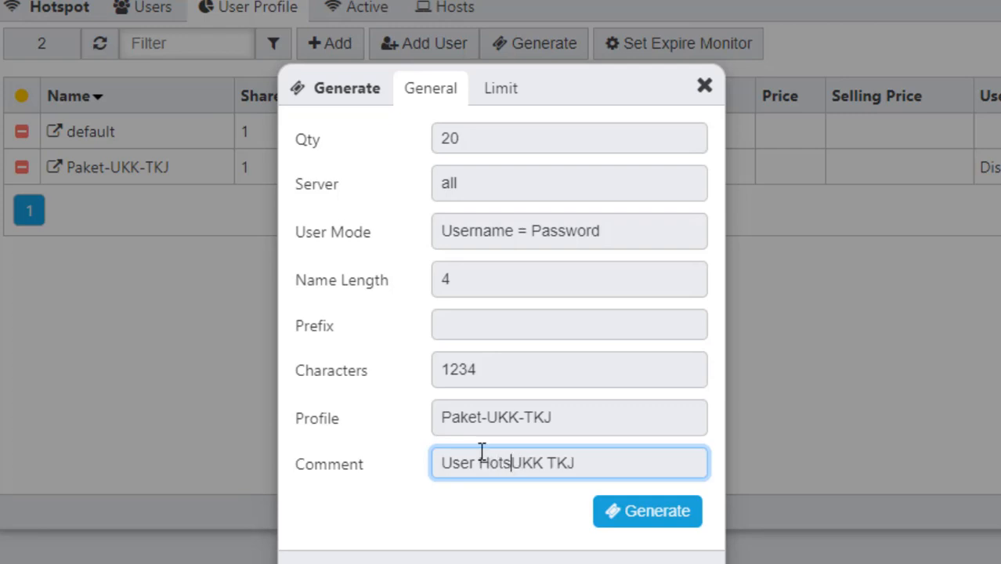
text(pot)
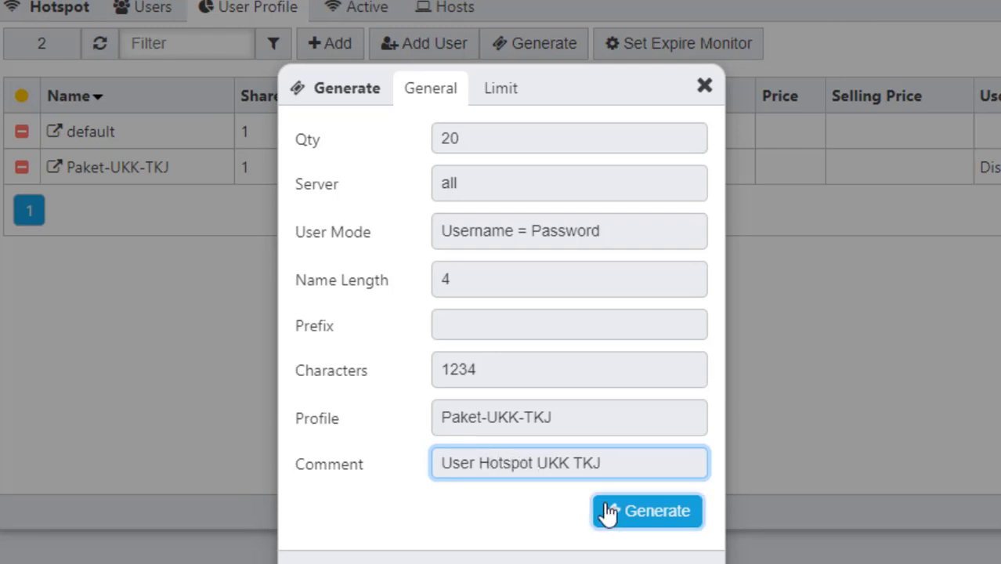
click(621, 515)
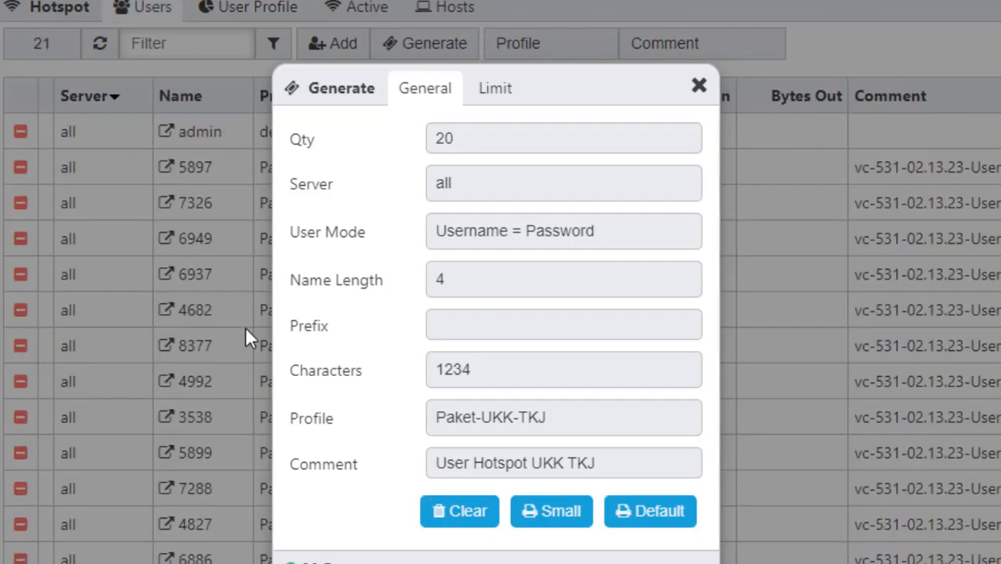
Step: Confirm the vouchers in WinBox's hotspot Users list, close Mikhmon's generator, and switch to the task PDF
key(alt+Tab)
key(Tab)
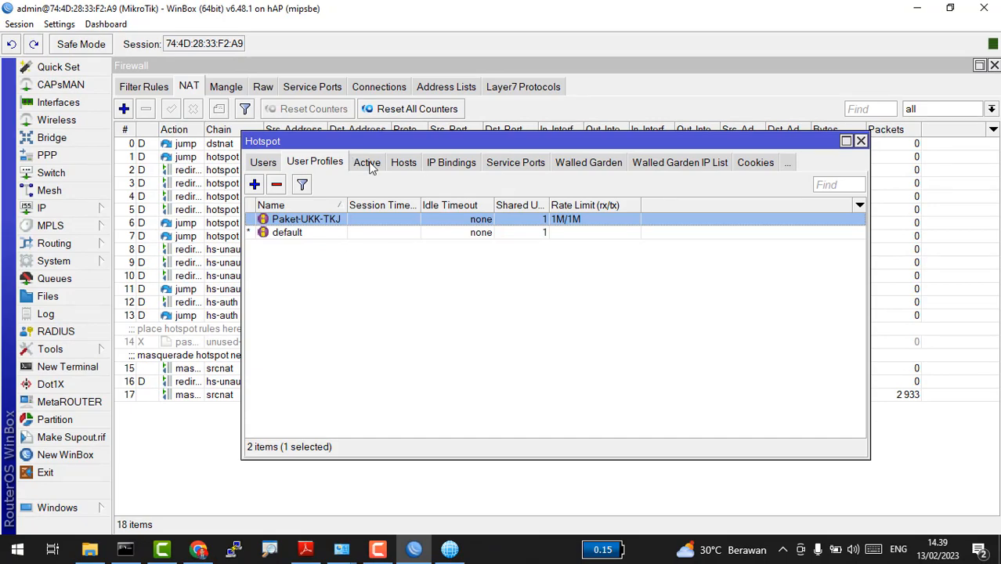
click(263, 163)
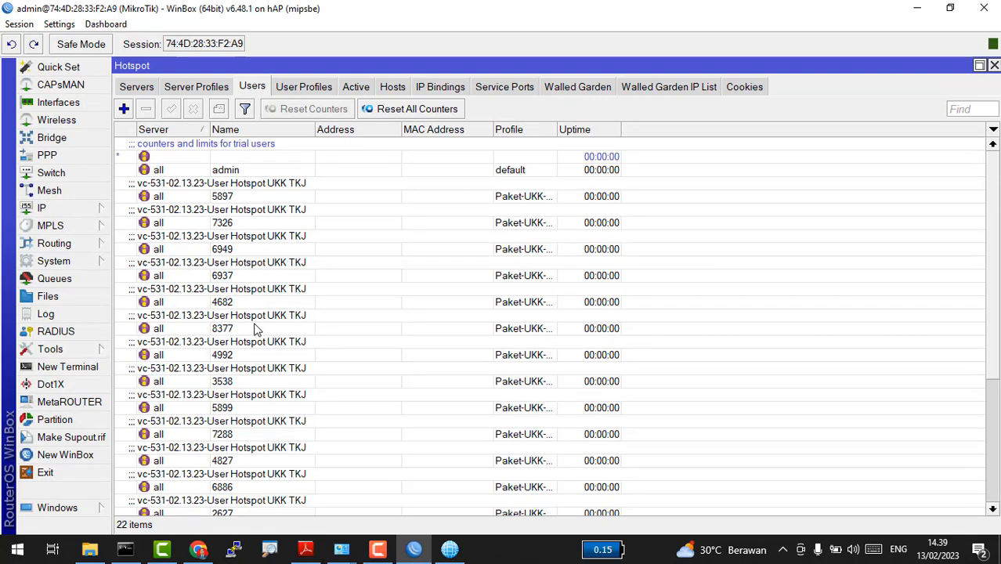
key(alt+Tab)
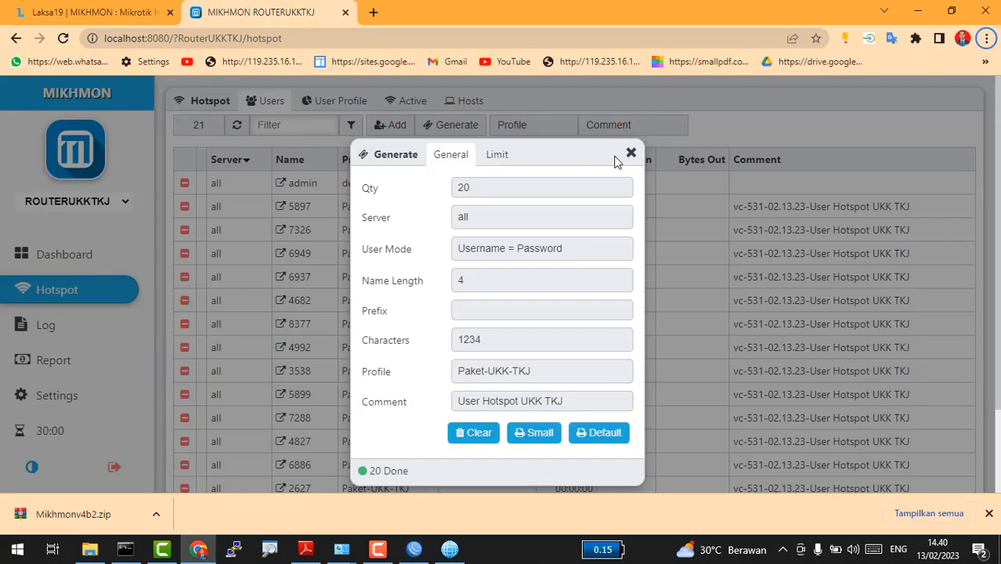
click(630, 153)
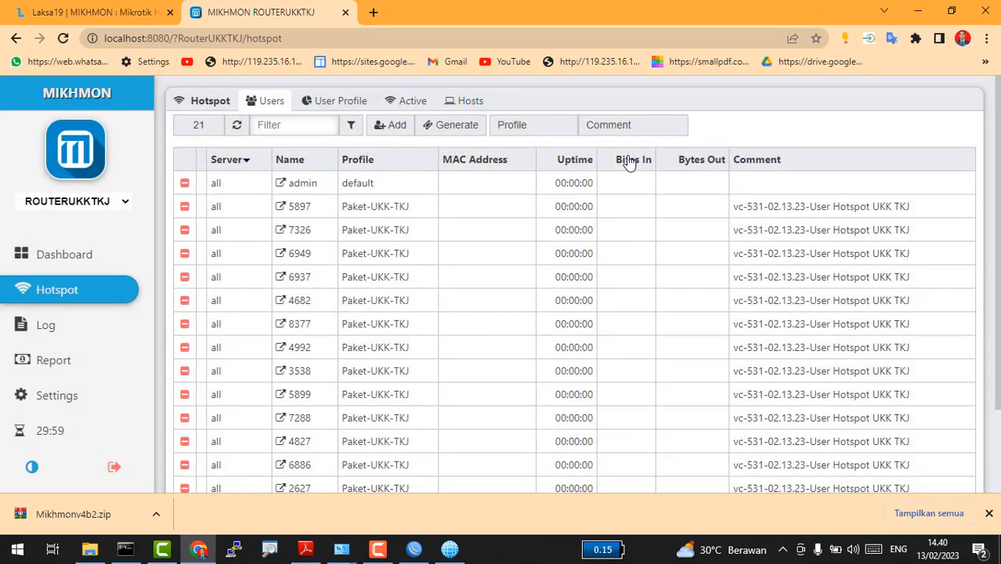
key(alt+Tab)
key(alt+Tab)
key(alt+Tab)
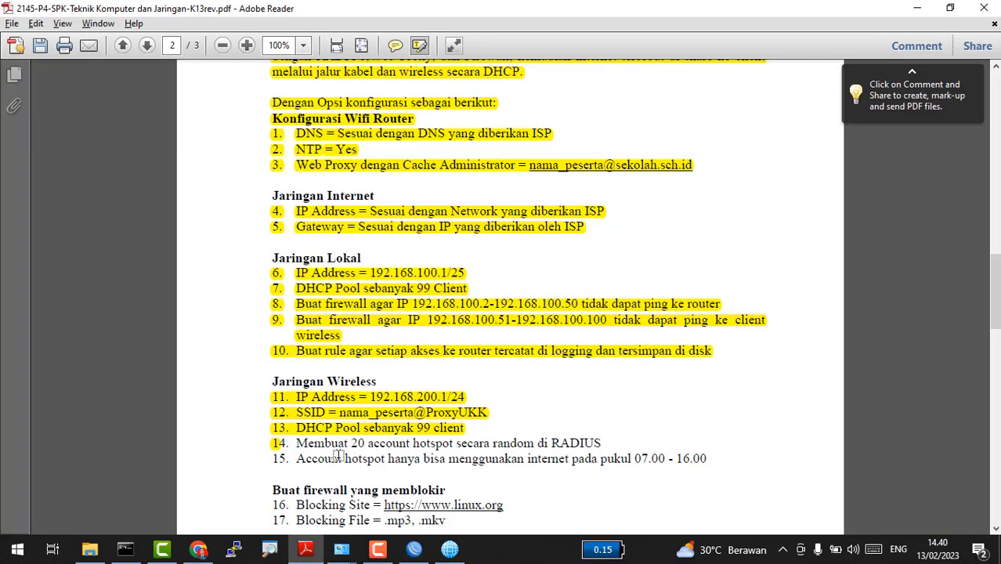
Step: Highlight checklist item 14 (20 random hotspot accounts) in yellow and return to WinBox
click(275, 444)
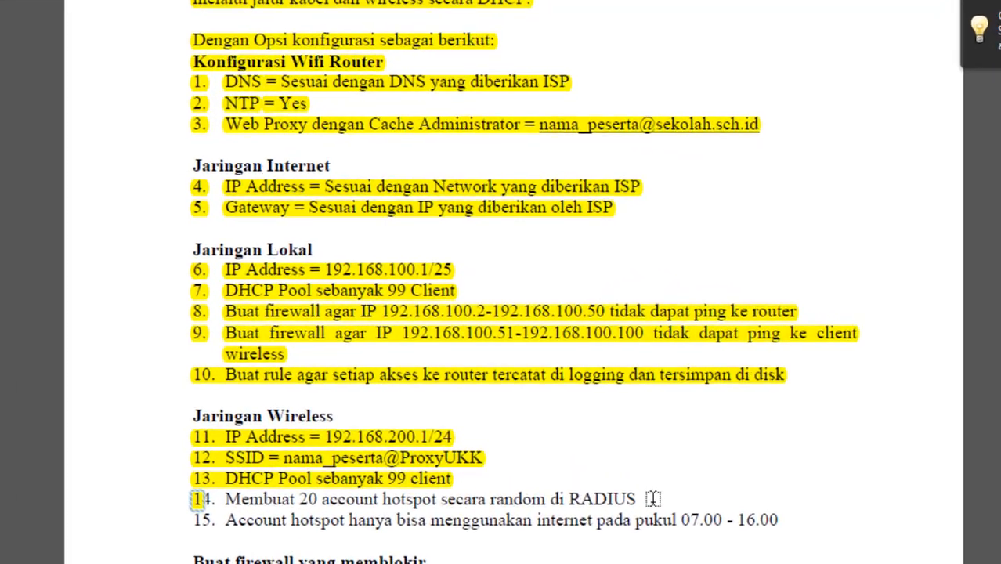
drag(607, 443, 422, 439)
drag(394, 498, 189, 510)
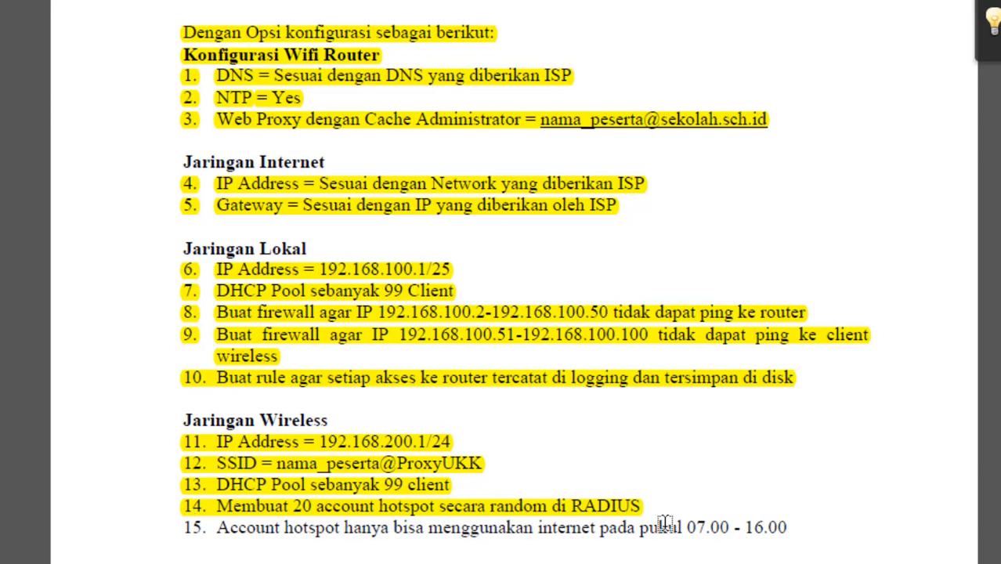
key(alt+Tab)
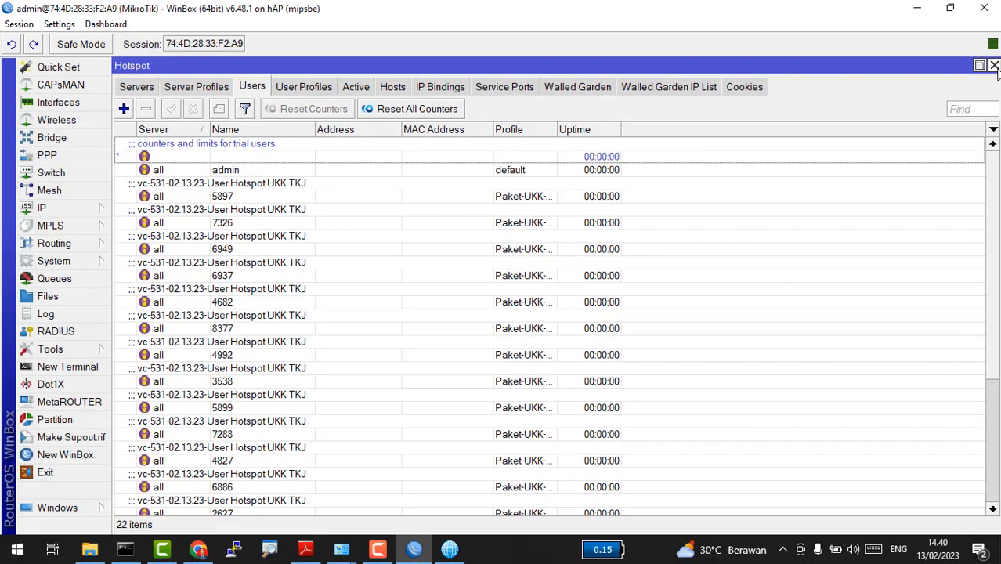
Step: Close the Hotspot window and open masquerade NAT rule 15 for 192.168.200.0/24
click(994, 66)
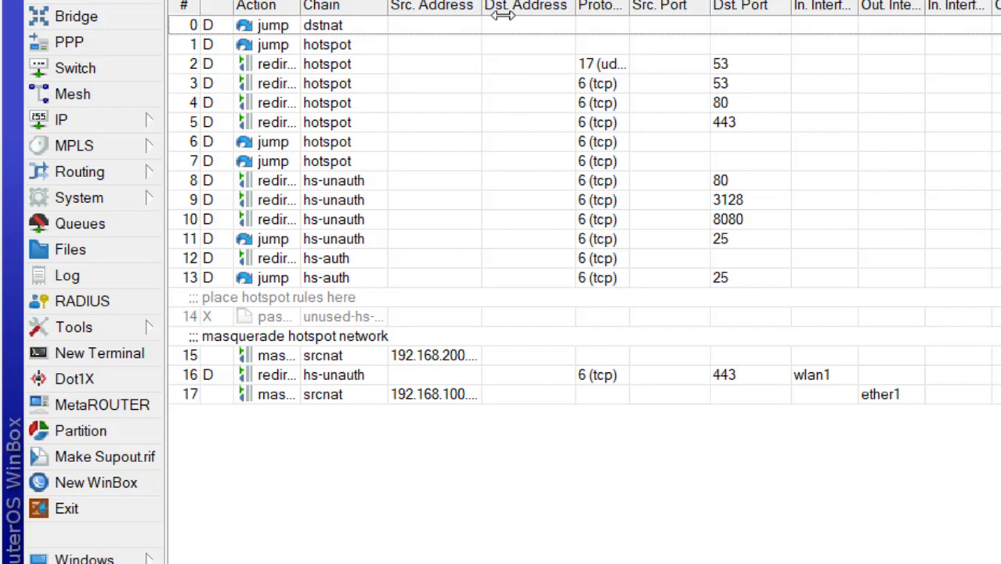
drag(481, 8, 574, 41)
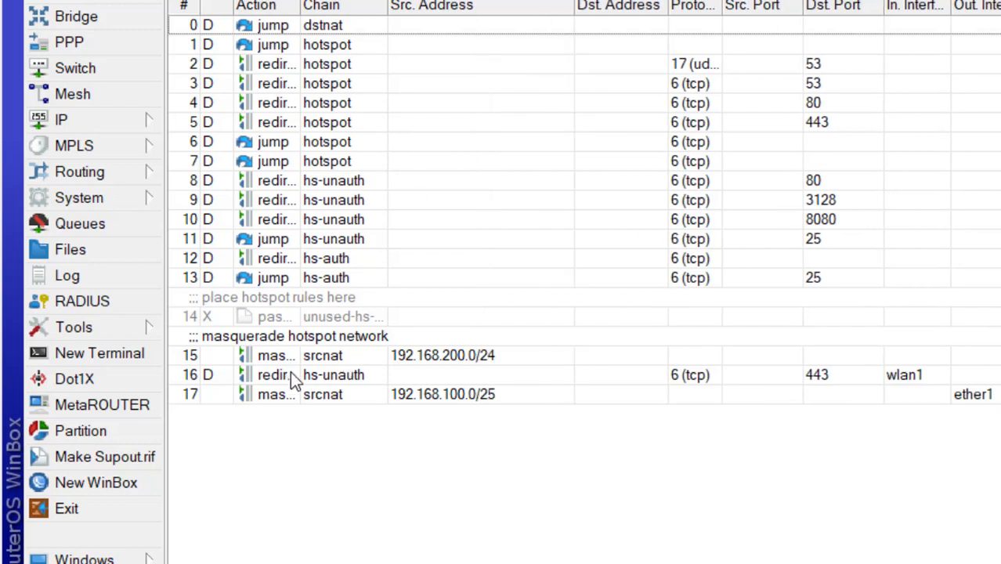
click(332, 354)
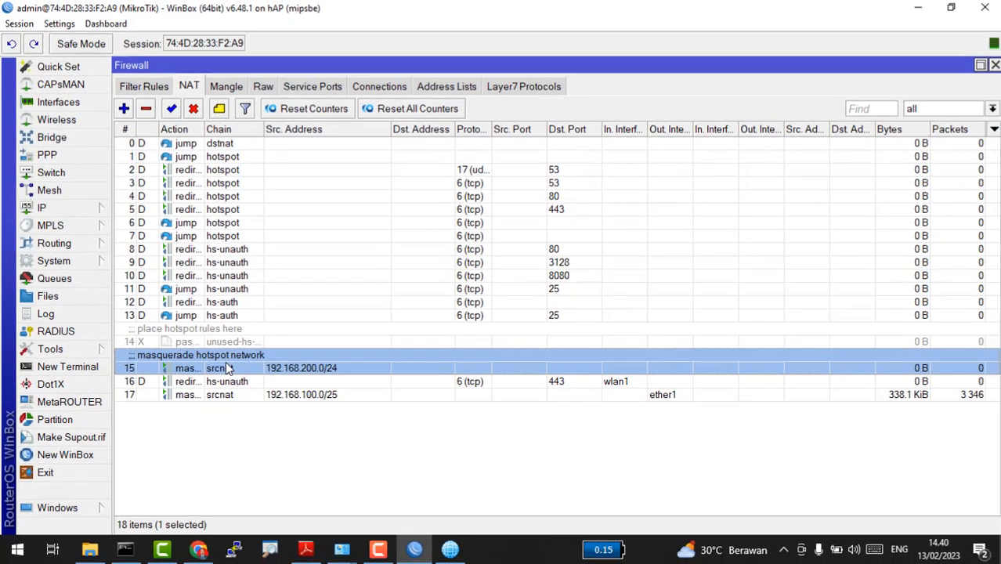
double_click(334, 354)
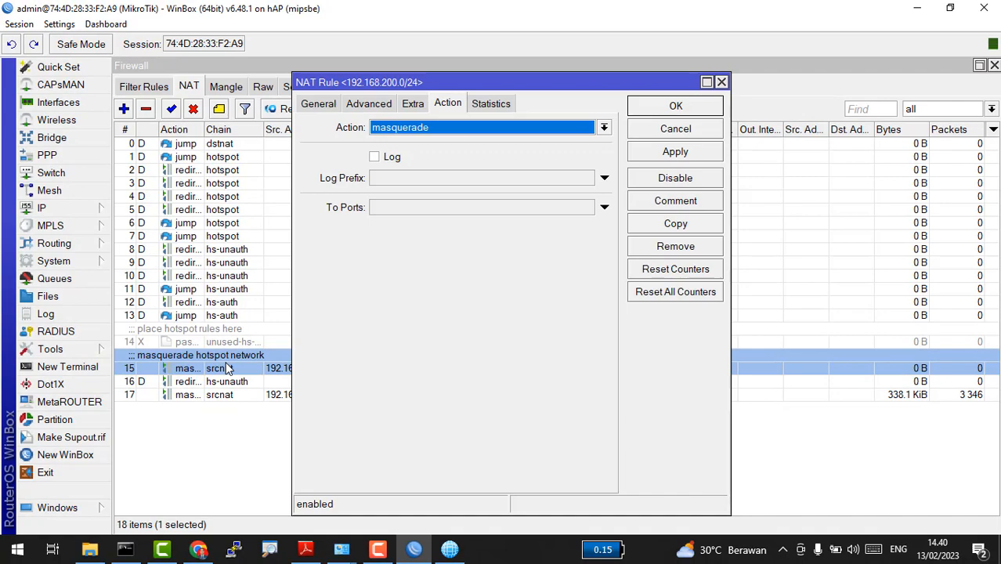
Step: Begin editing the rule's Extra time restriction, then discard the unfinished change
click(317, 103)
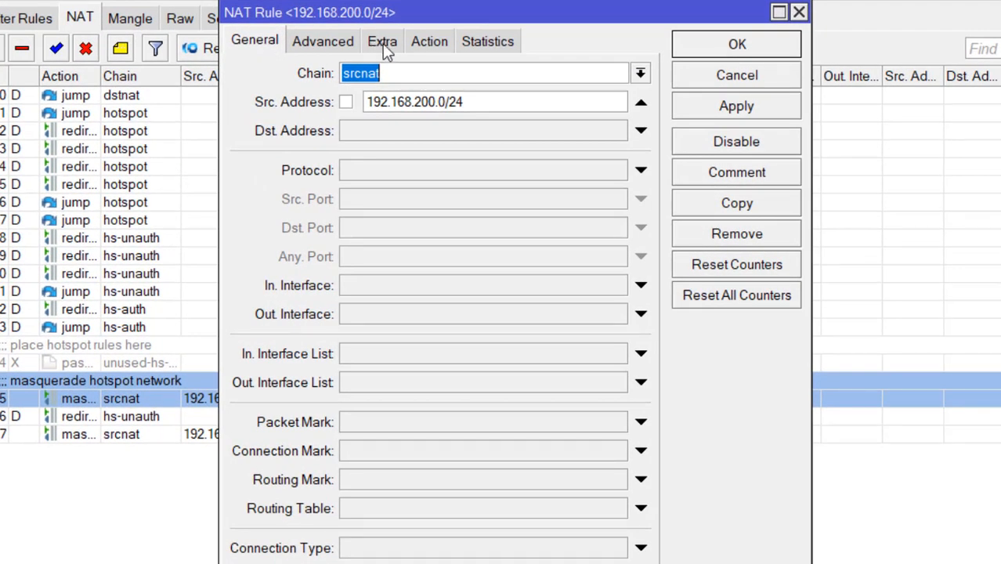
click(382, 43)
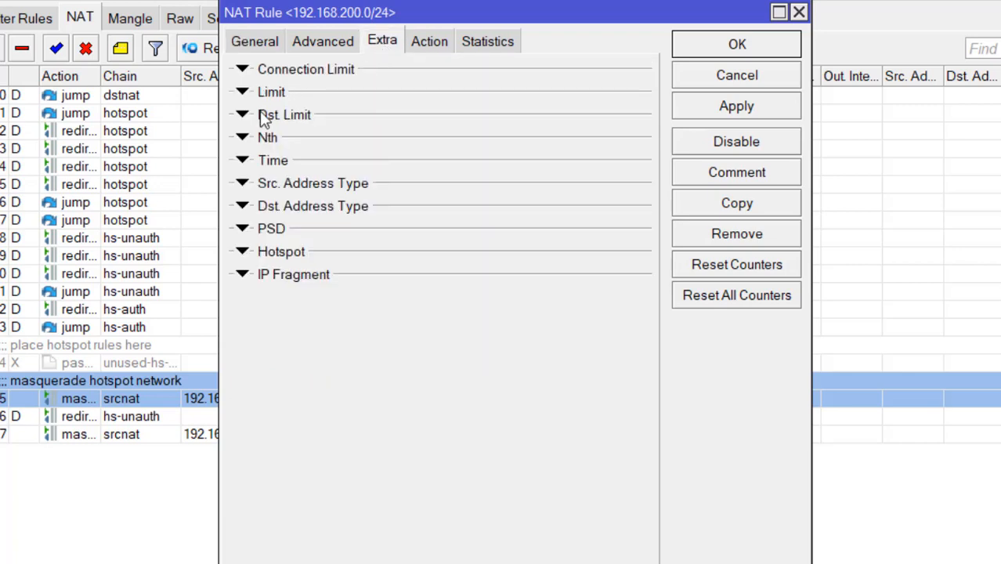
click(264, 161)
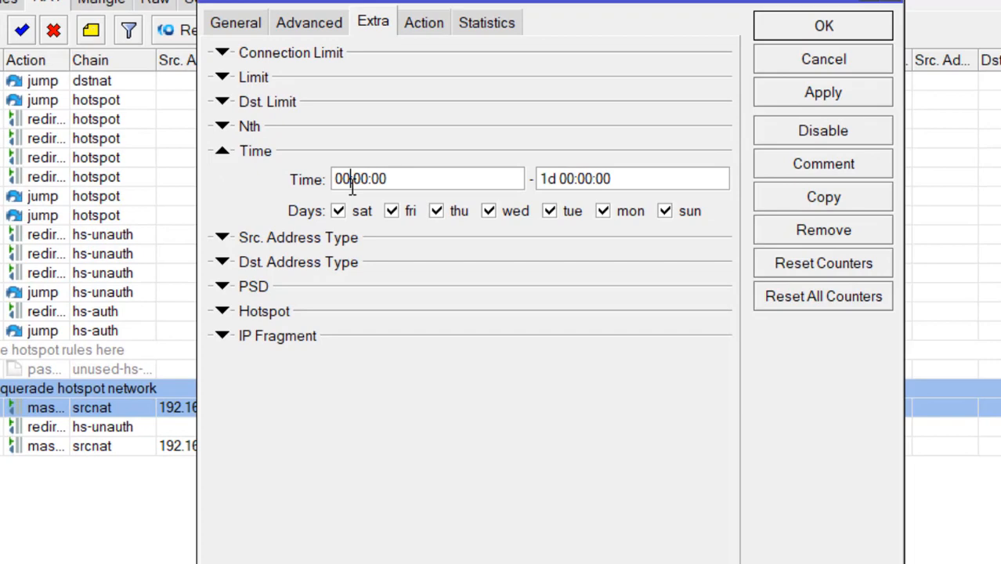
key(BackSpace)
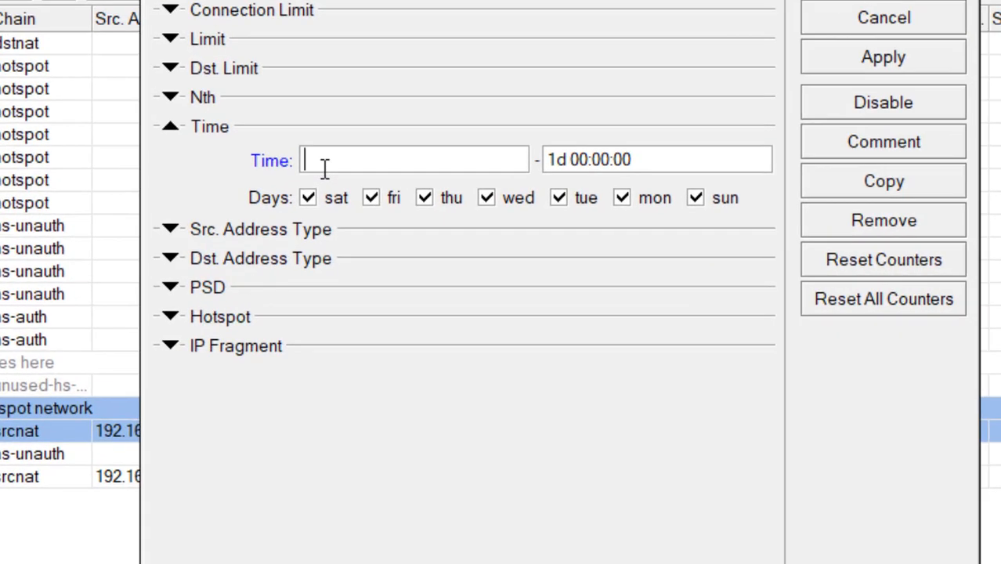
text(7)
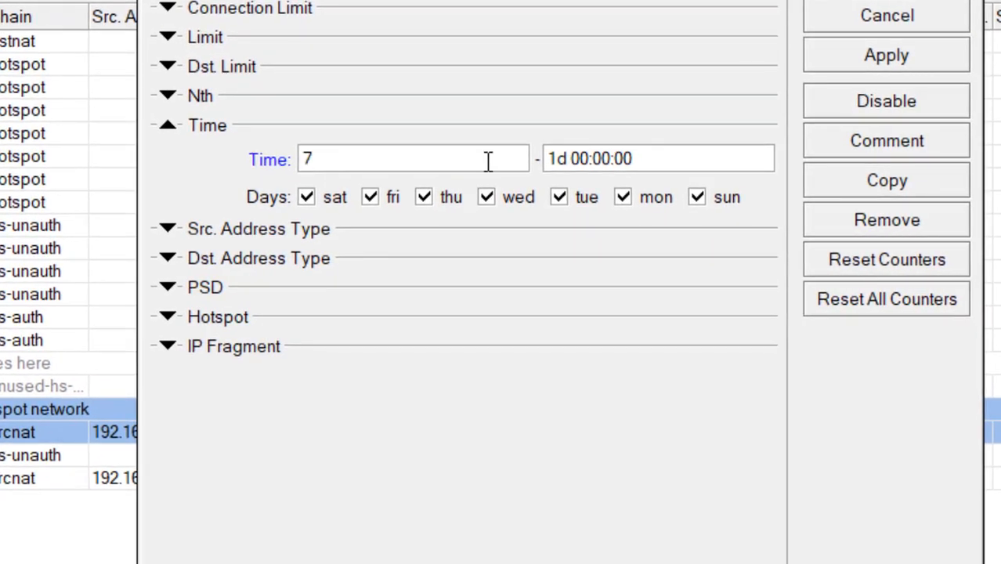
click(869, 31)
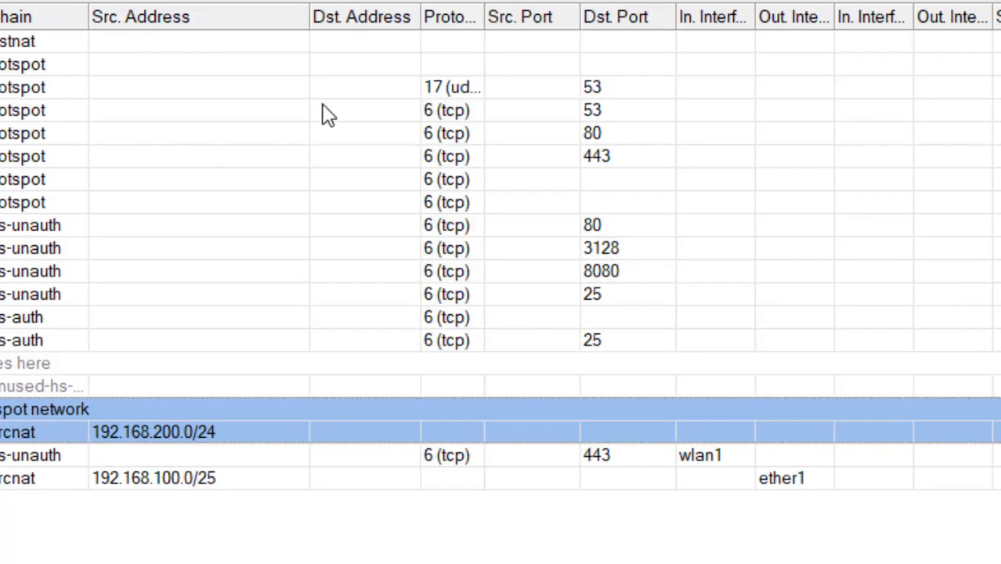
Step: Reopen rule 15 and apply a 07:00:00 to 16:00:00 time window
double_click(139, 420)
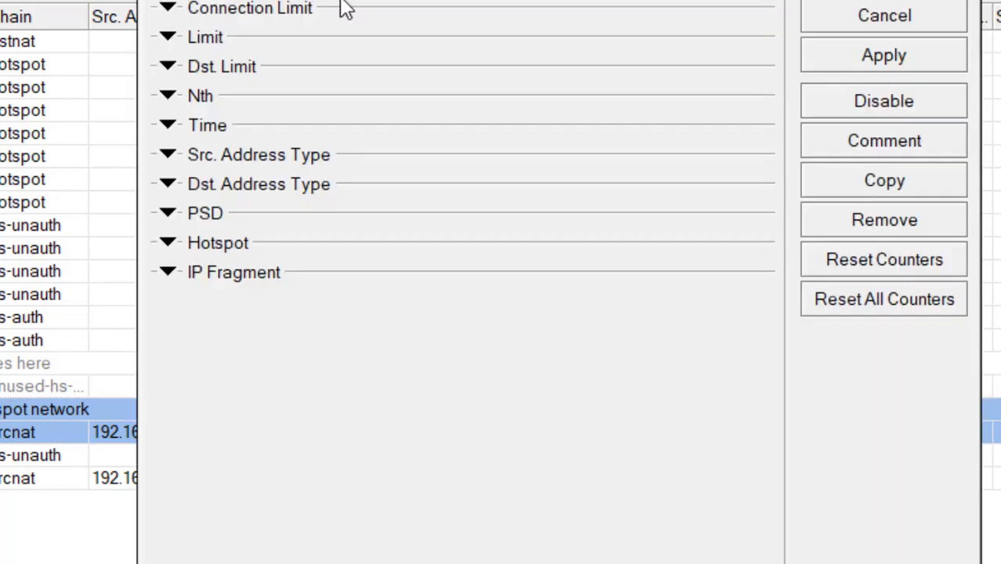
click(177, 130)
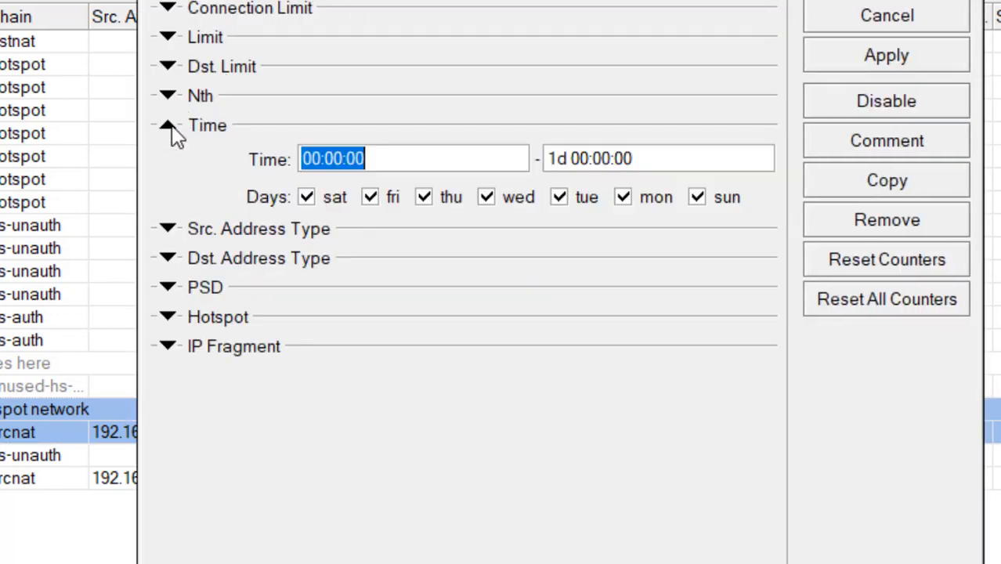
click(313, 160)
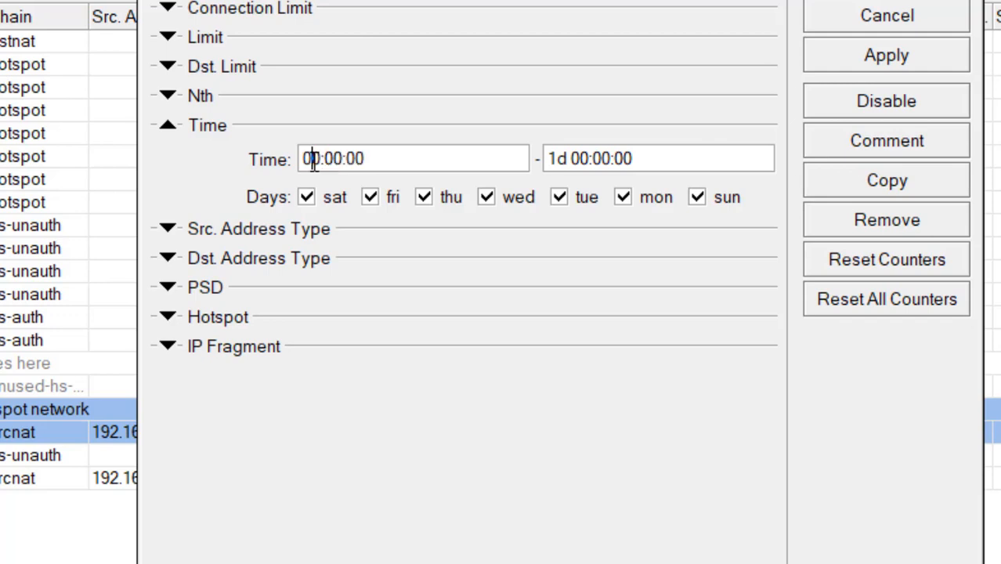
key(Delete)
text(7)
key(BackSpace)
key(BackSpace)
key(BackSpace)
key(BackSpace)
key(BackSpace)
key(BackSpace)
text(1)
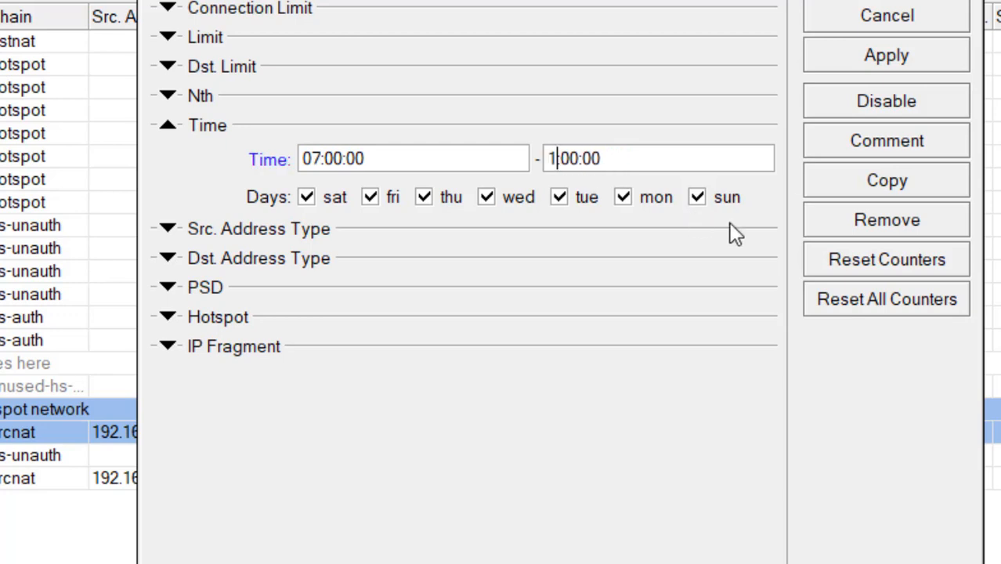
text(6:)
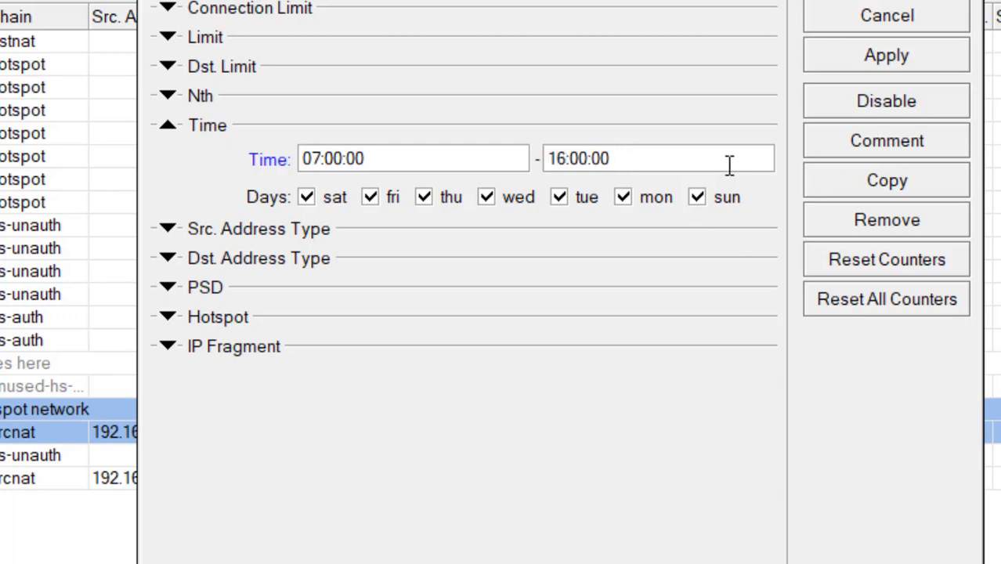
click(887, 64)
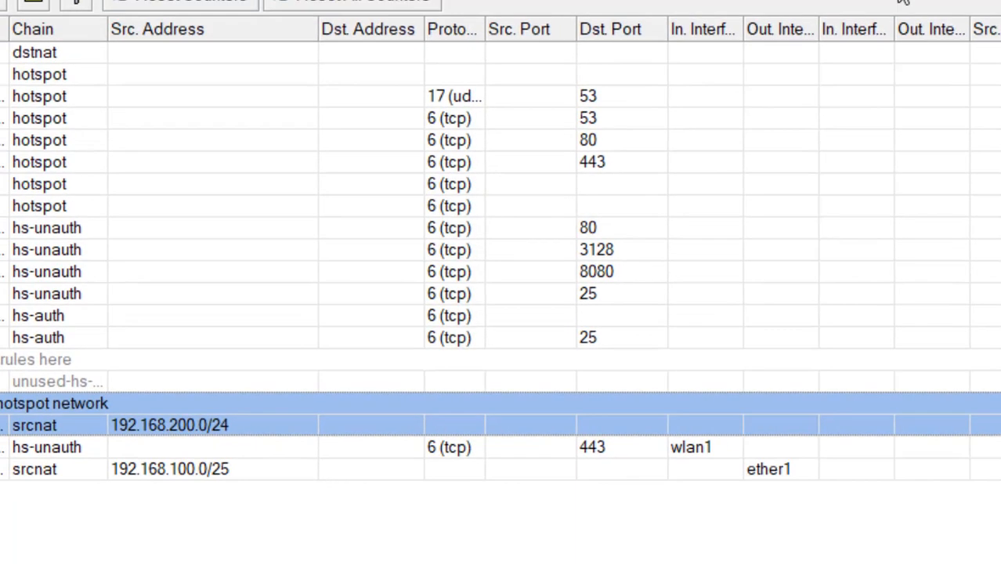
Step: Back in the task sheet PDF, mark item 15 (hotspot access 07.00–16.00) with a yellow highlight
key(alt+Tab)
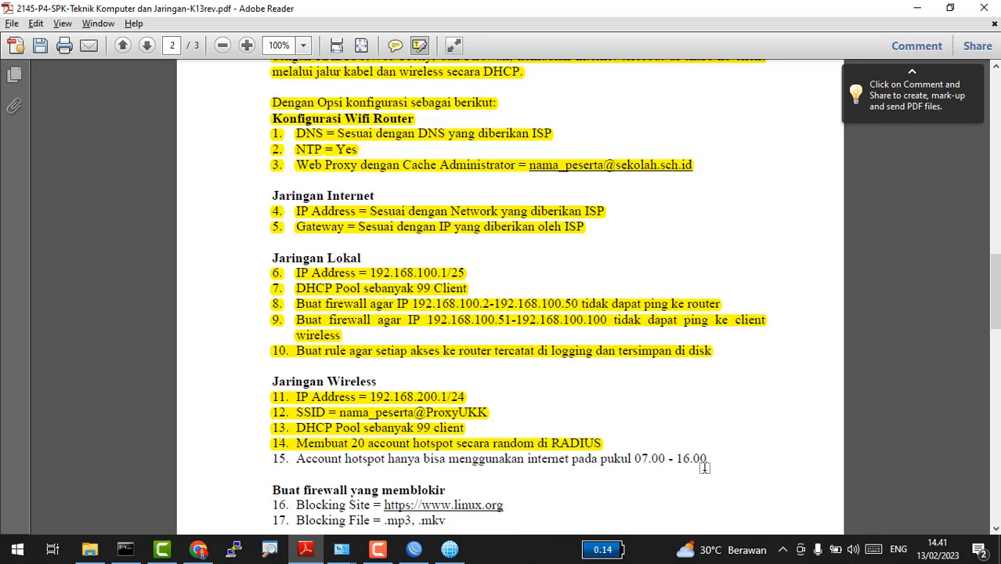
drag(727, 462, 256, 440)
click(254, 439)
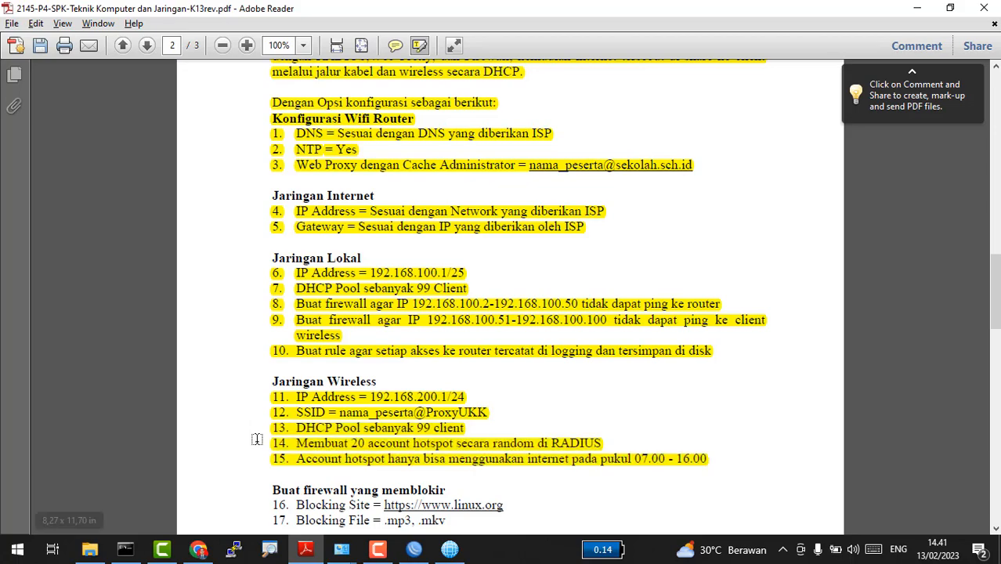
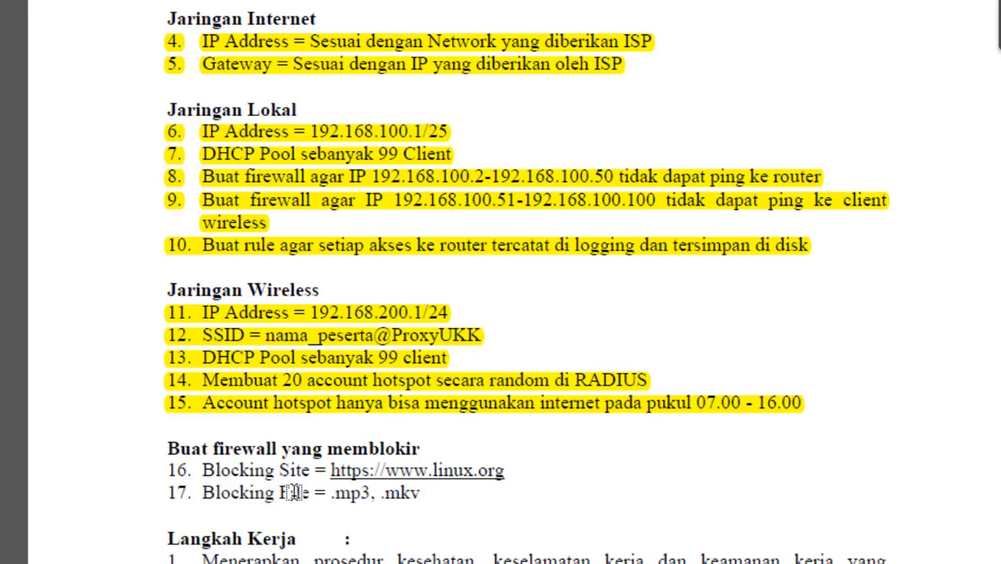
Step: Switch from the task sheet PDF back to WinBox's Firewall NAT rule list
key(alt+Tab)
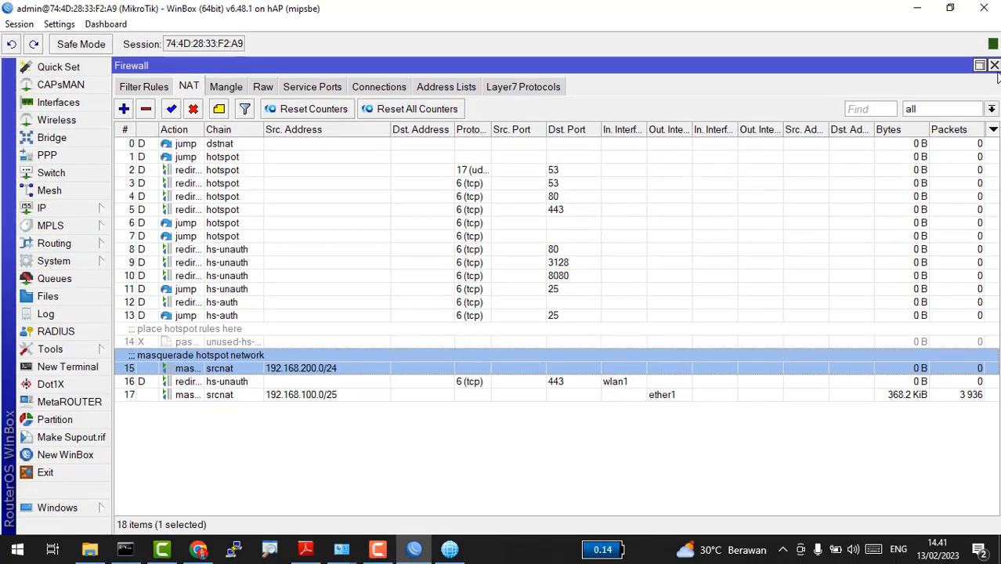
Step: Reopen the Firewall NAT list from IP > Firewall and start a new NAT rule
click(994, 66)
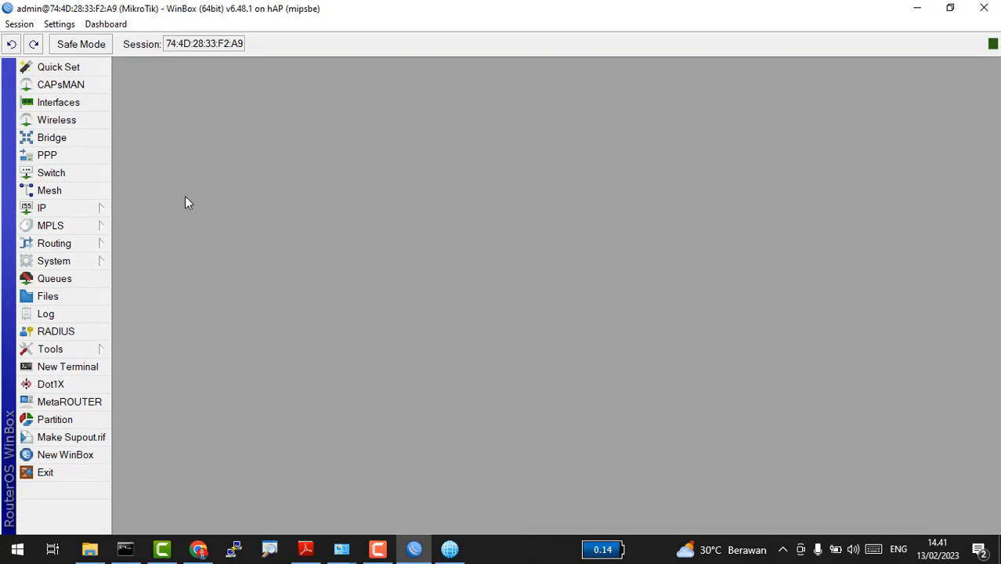
click(59, 209)
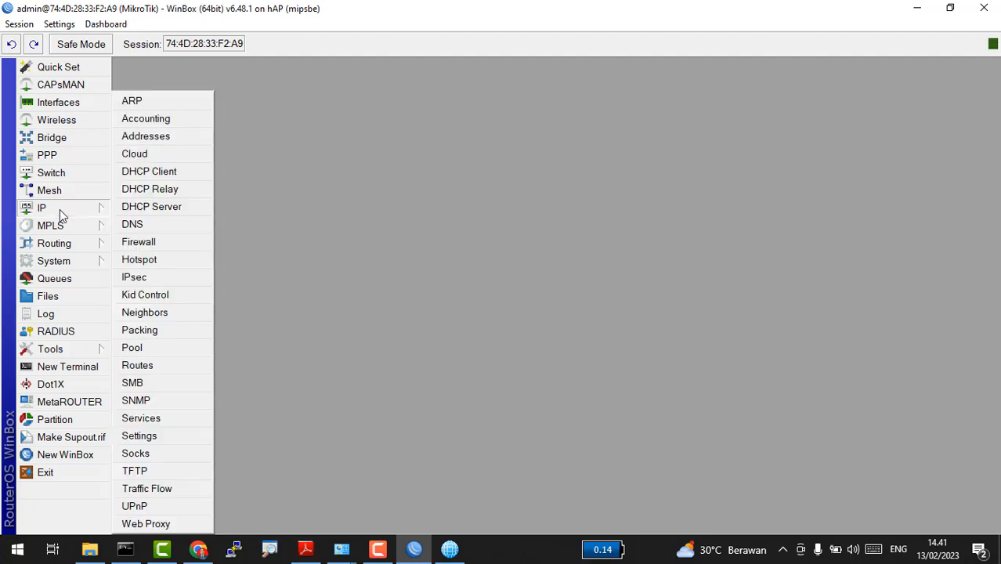
click(201, 238)
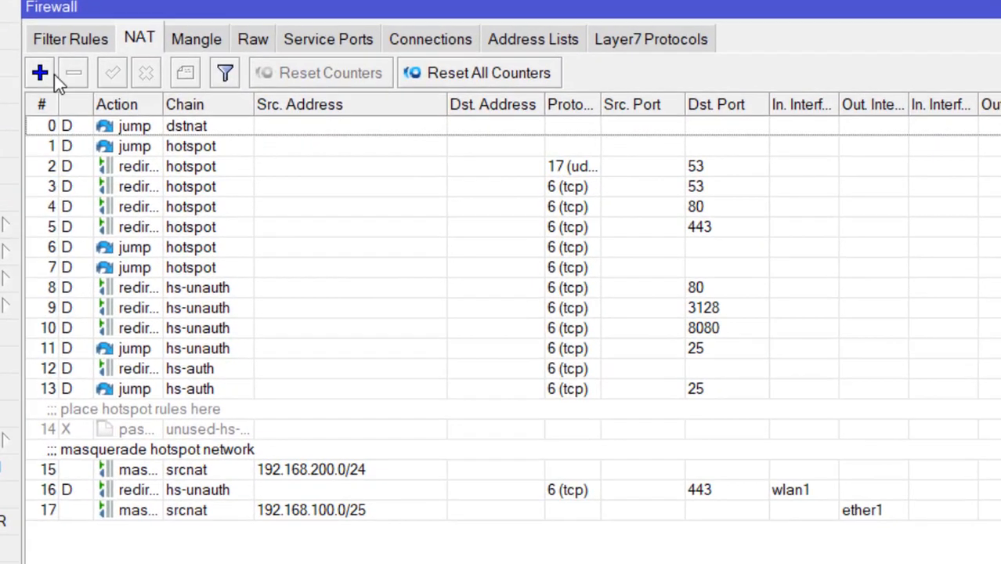
click(43, 73)
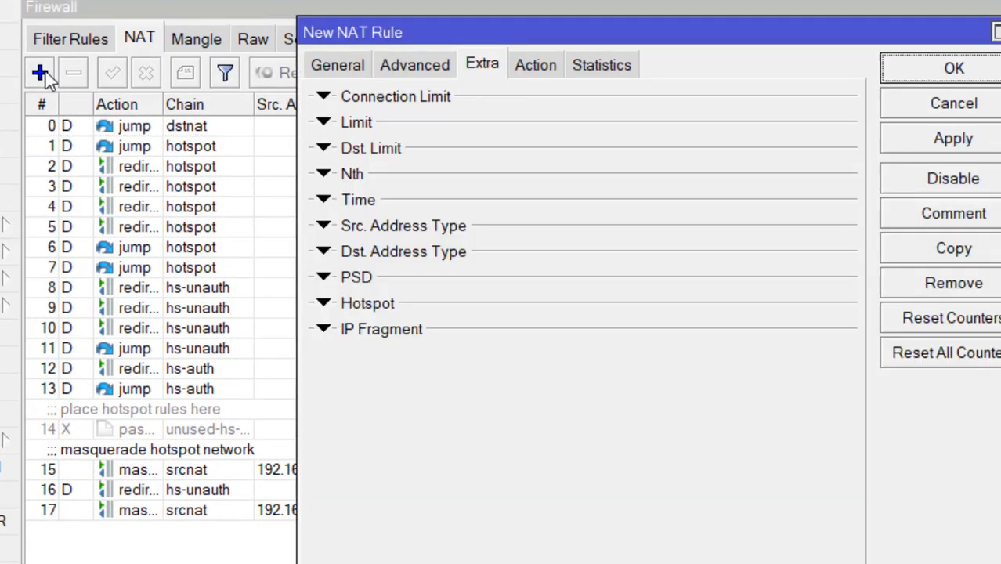
Step: Open Web Proxy Settings (enabled, port 8080) and return to the new rule's General tab
click(5, 225)
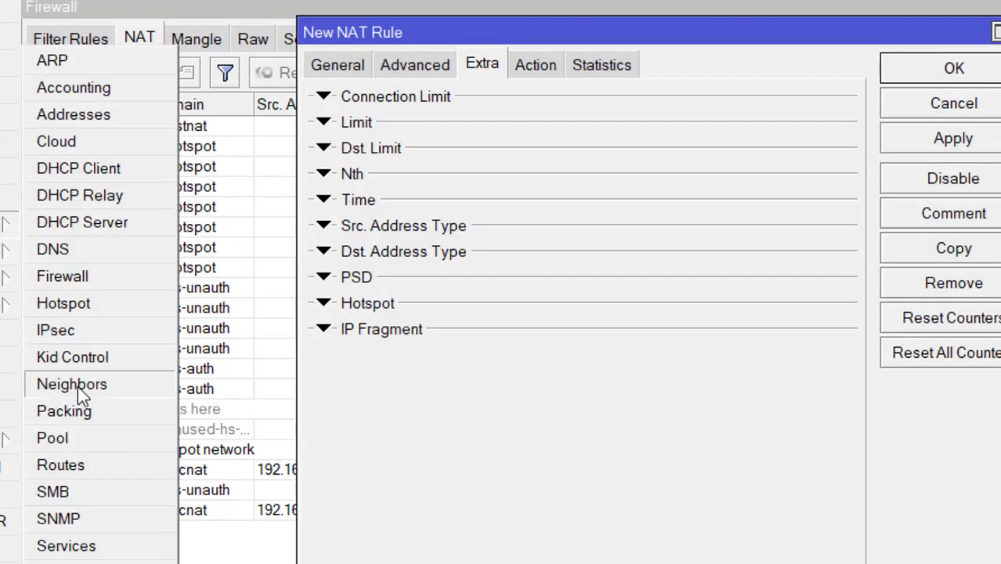
click(70, 562)
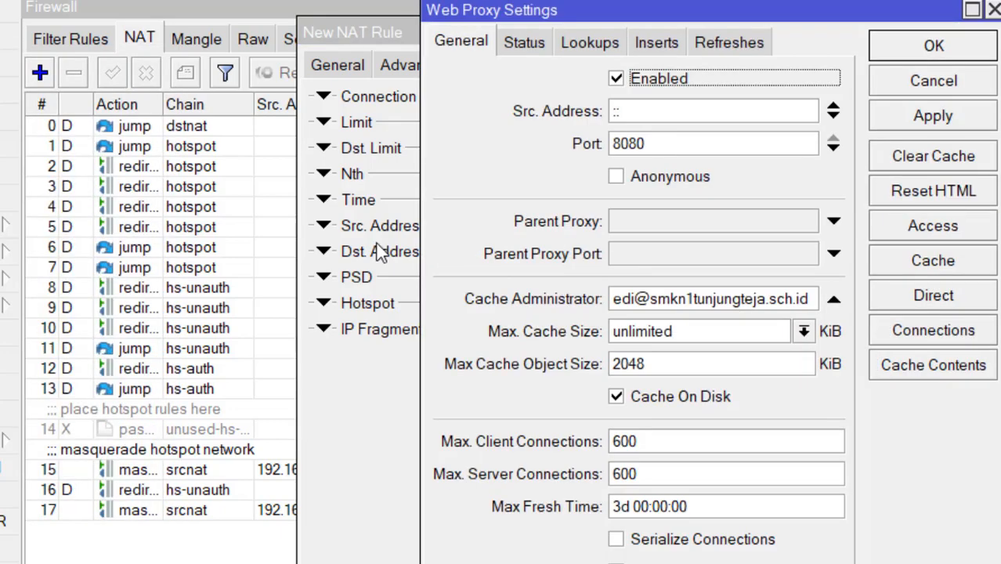
click(383, 374)
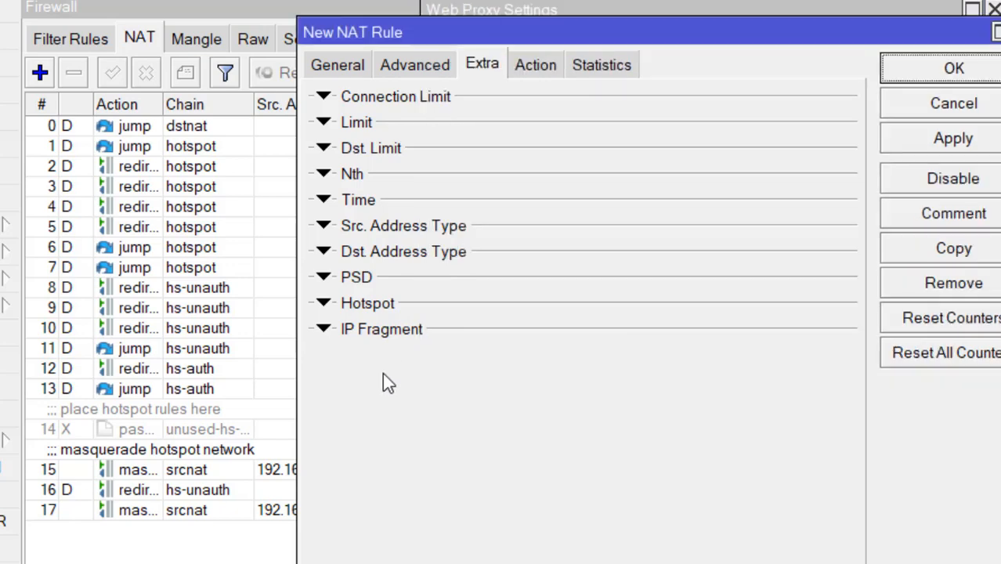
click(338, 63)
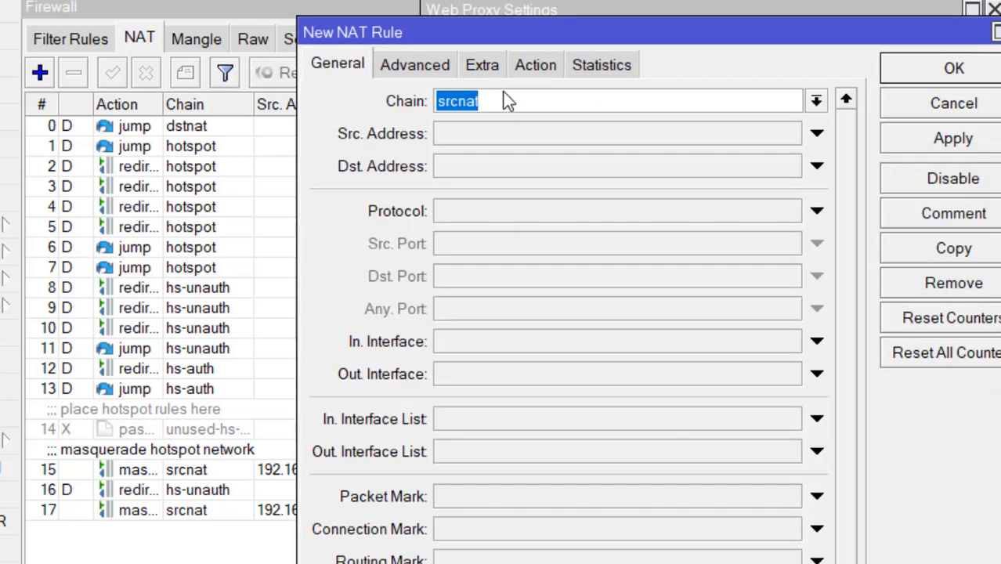
Step: Set the new rule's chain to dstnat, protocol tcp and in-interface wlan1
click(816, 100)
click(744, 126)
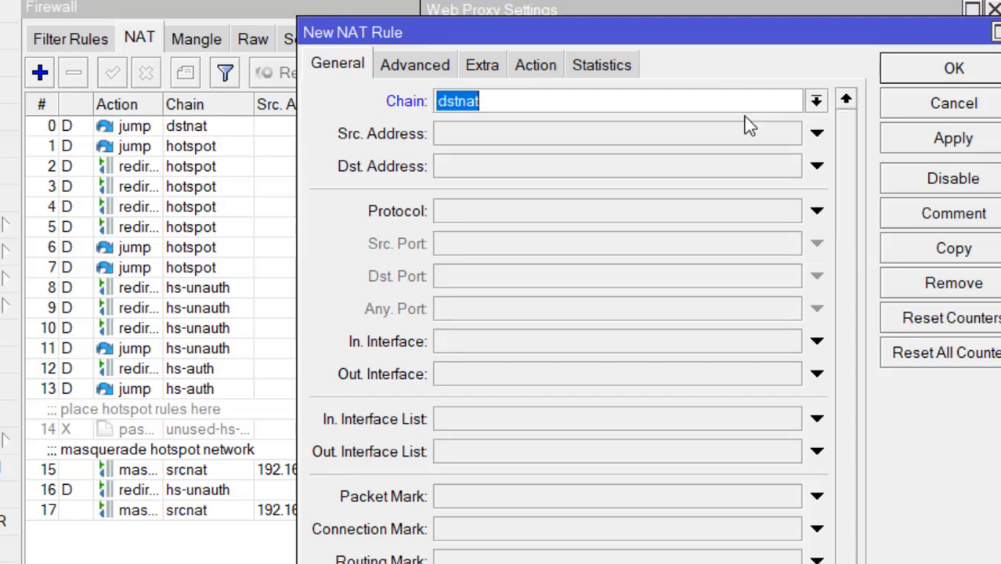
click(786, 213)
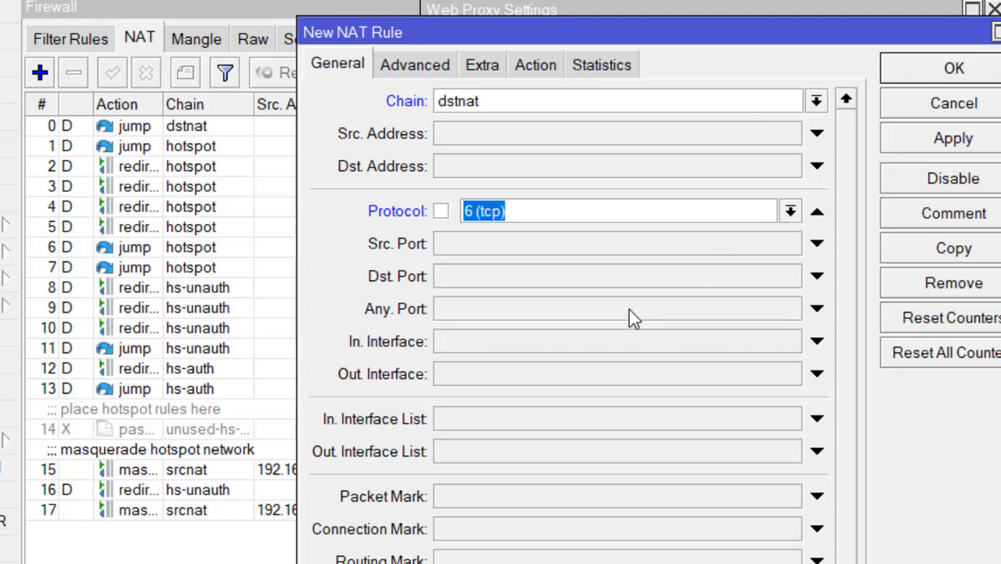
click(595, 344)
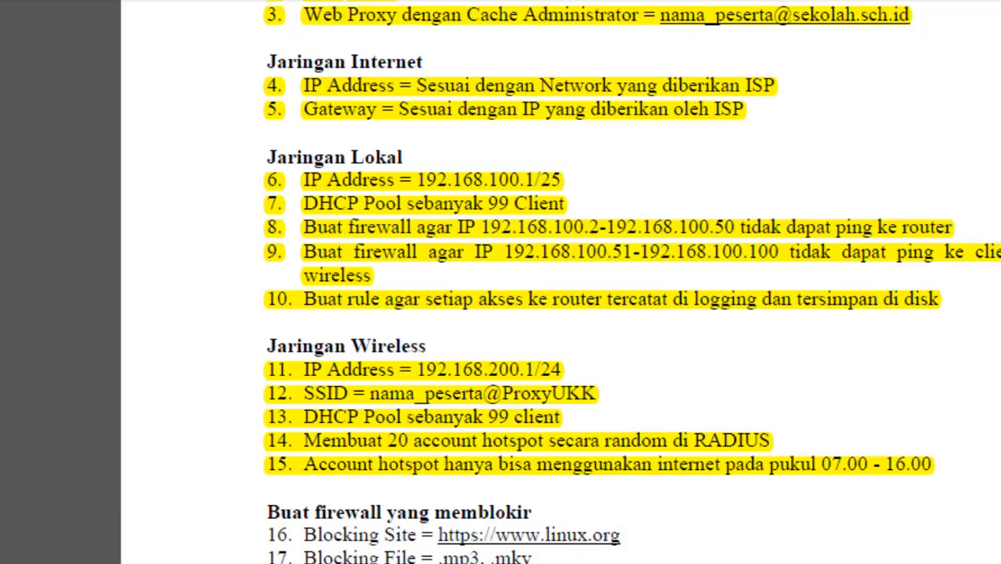
scroll(561, 282, down, 3)
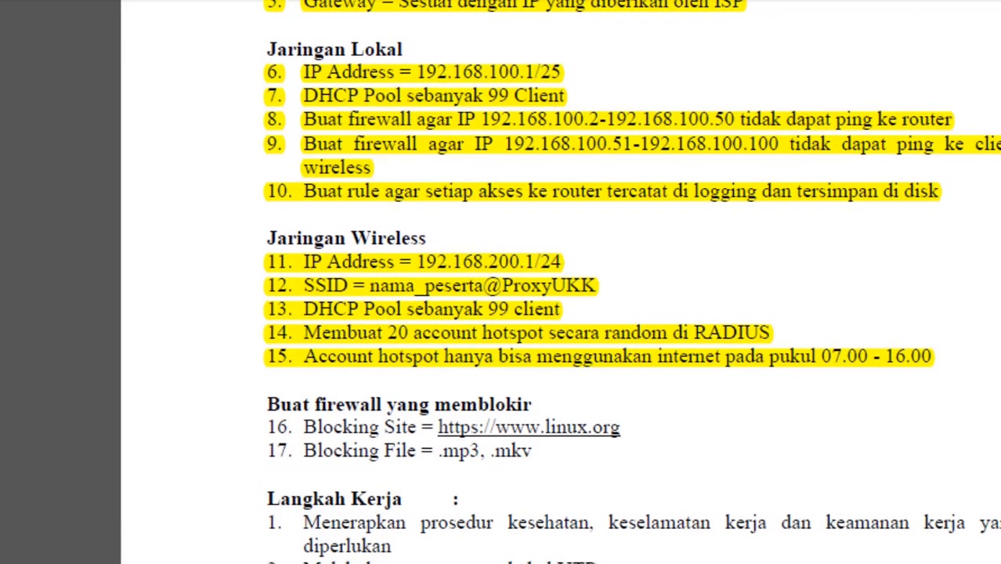
scroll(561, 282, down, 2)
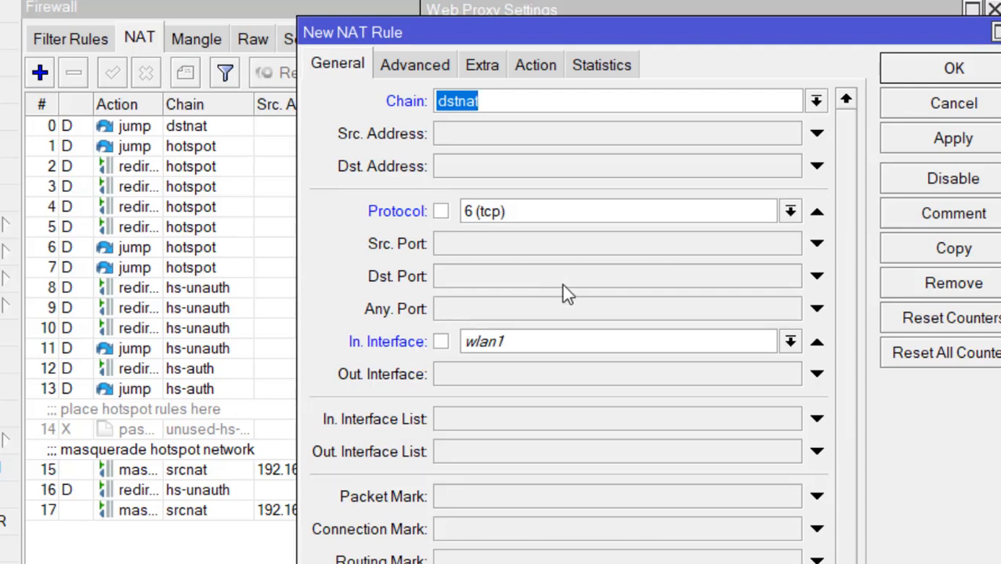
Step: Make the rule redirect to port 8080, comment it 'Nat Web Proxy', and save it
click(549, 70)
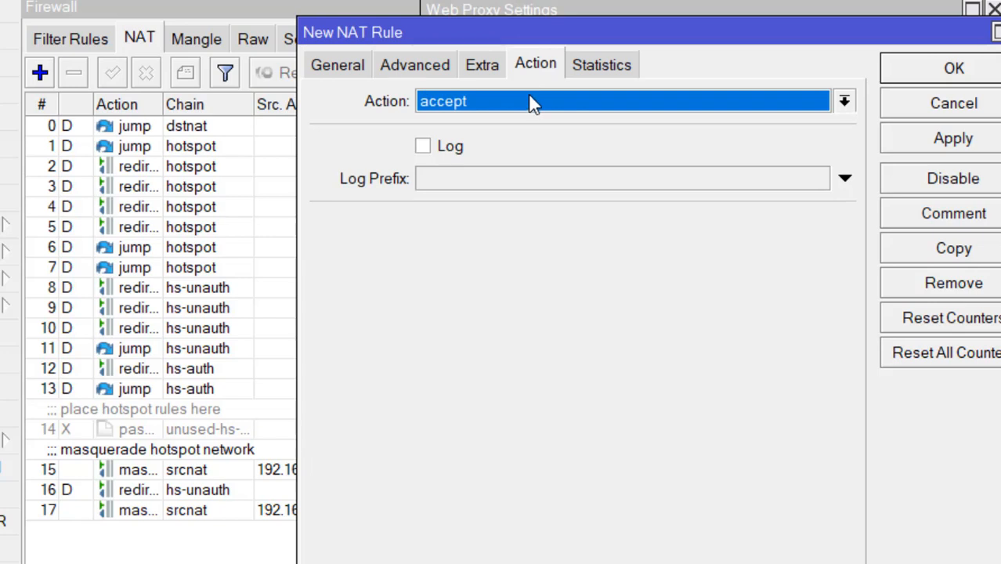
click(536, 98)
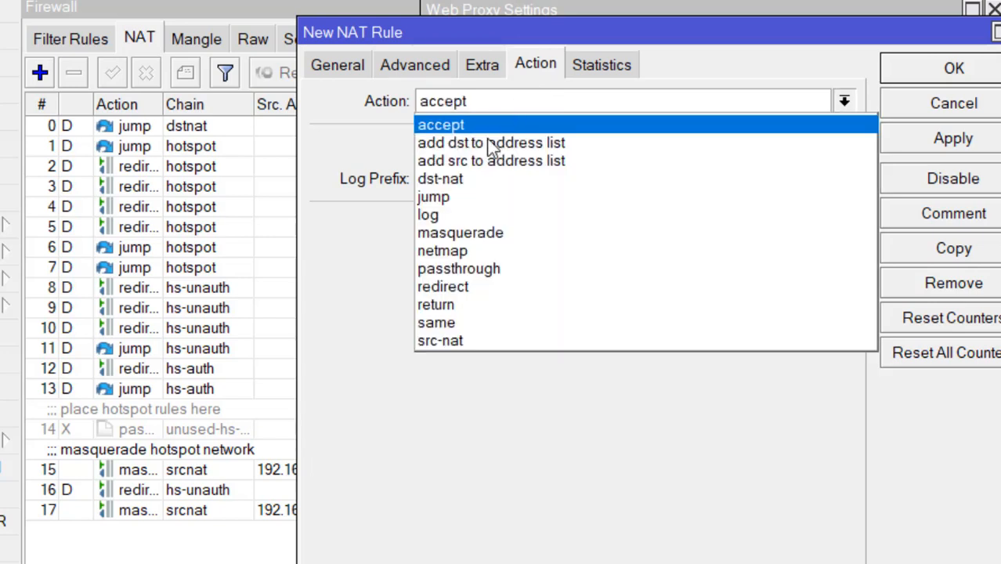
click(452, 286)
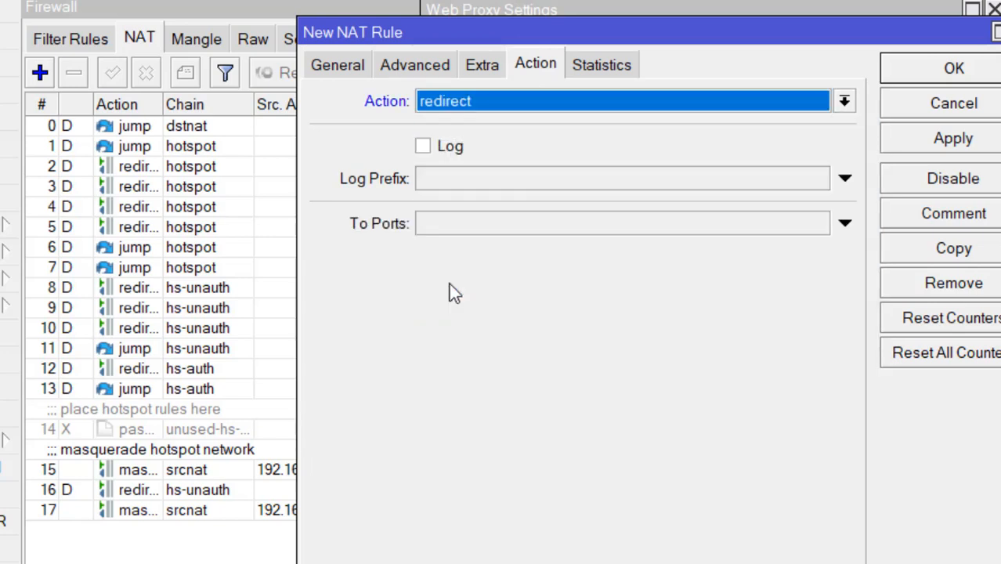
click(508, 224)
text(8080)
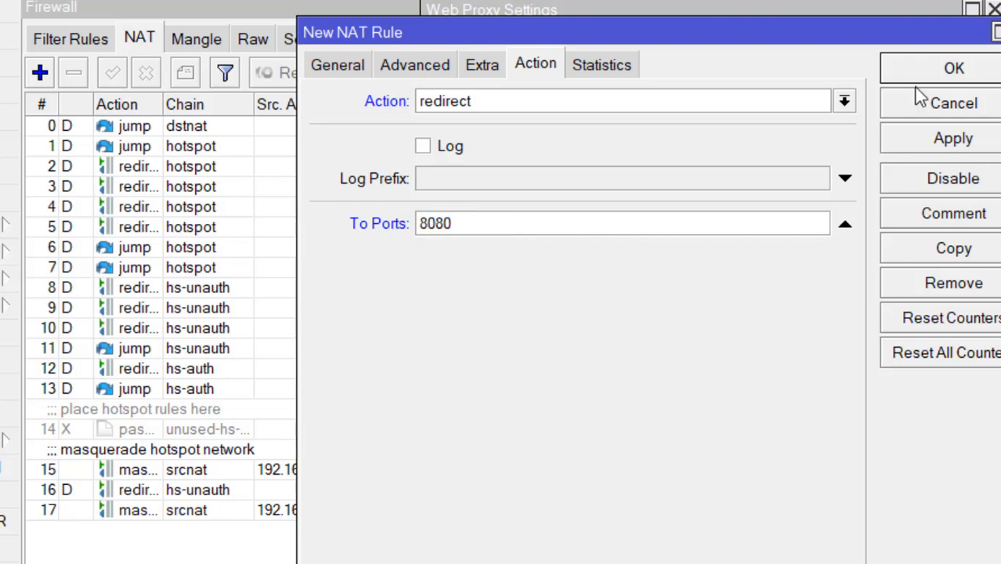
click(917, 211)
text(Nat )
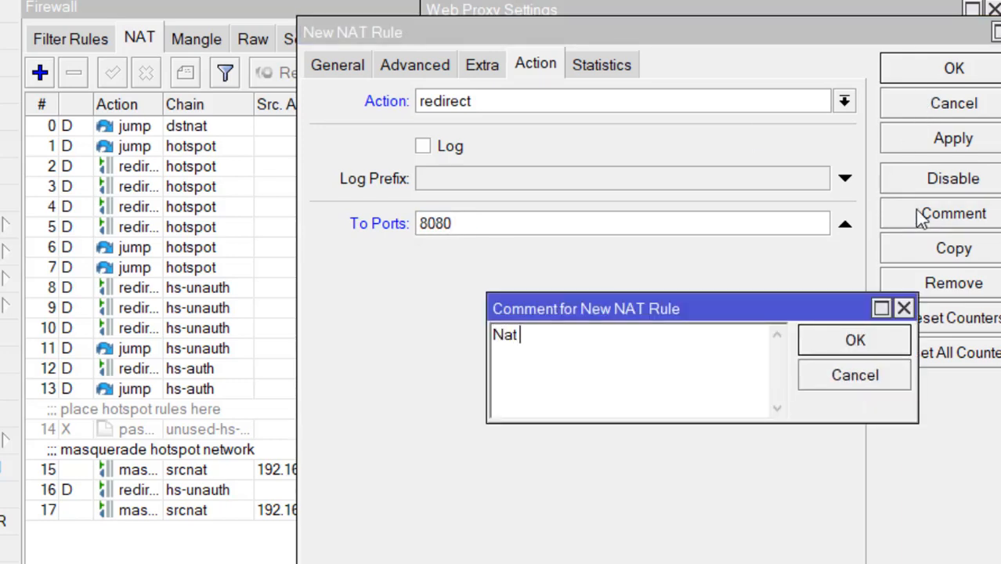
text(Web Proxy)
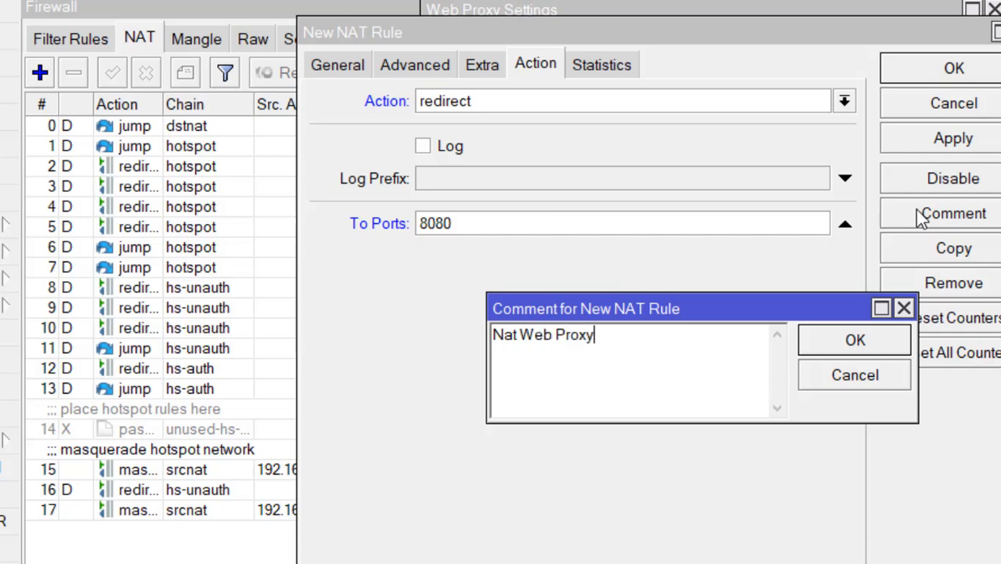
key(Return)
click(974, 81)
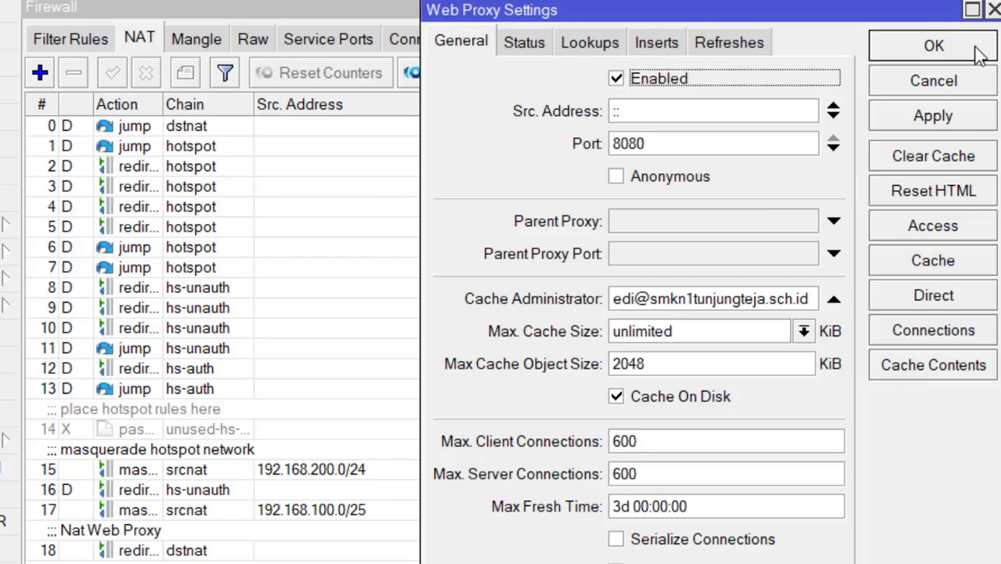
Step: Check the task sheet, then start a new rule in the Web Proxy Access list
key(alt+Tab)
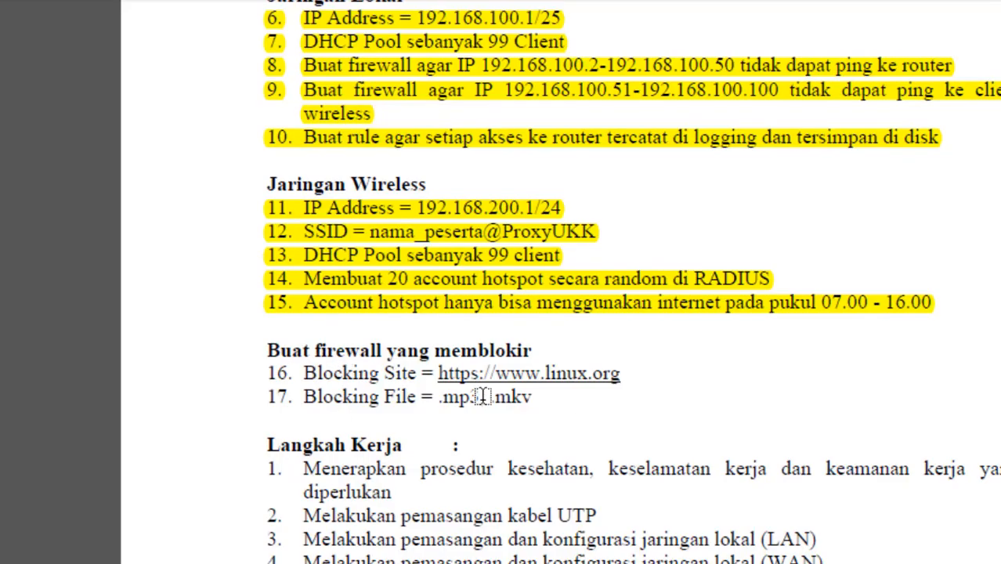
key(alt+Tab)
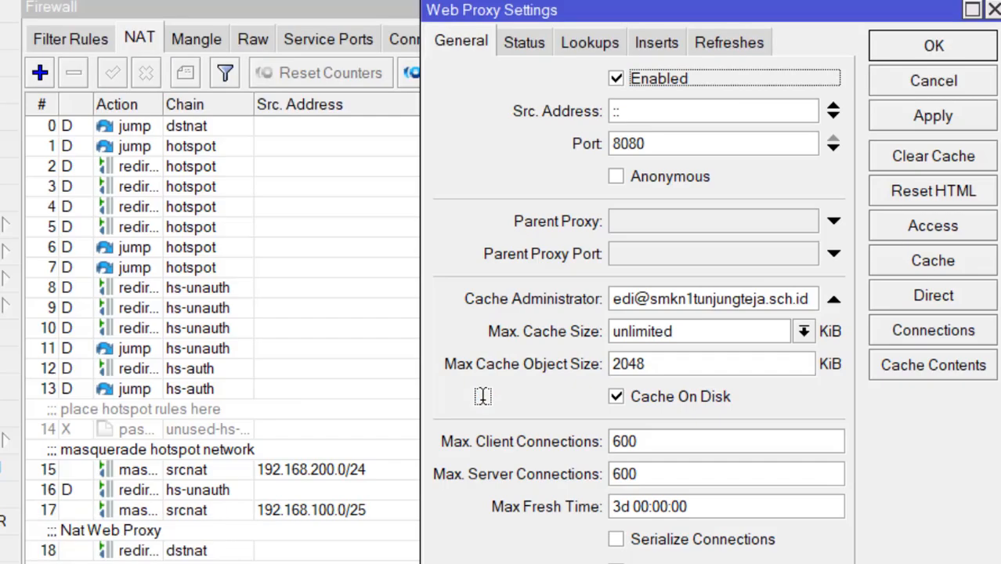
click(914, 225)
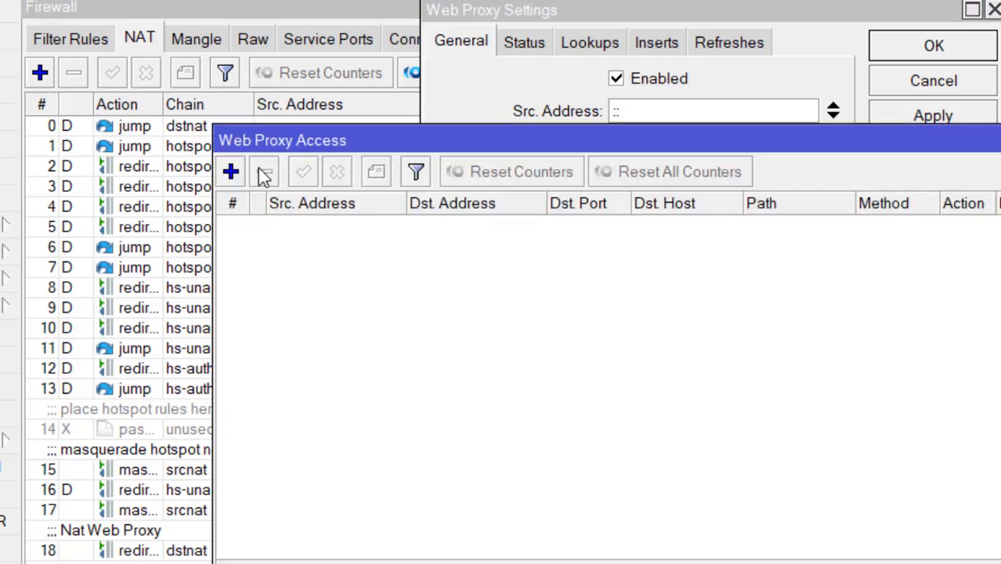
click(234, 172)
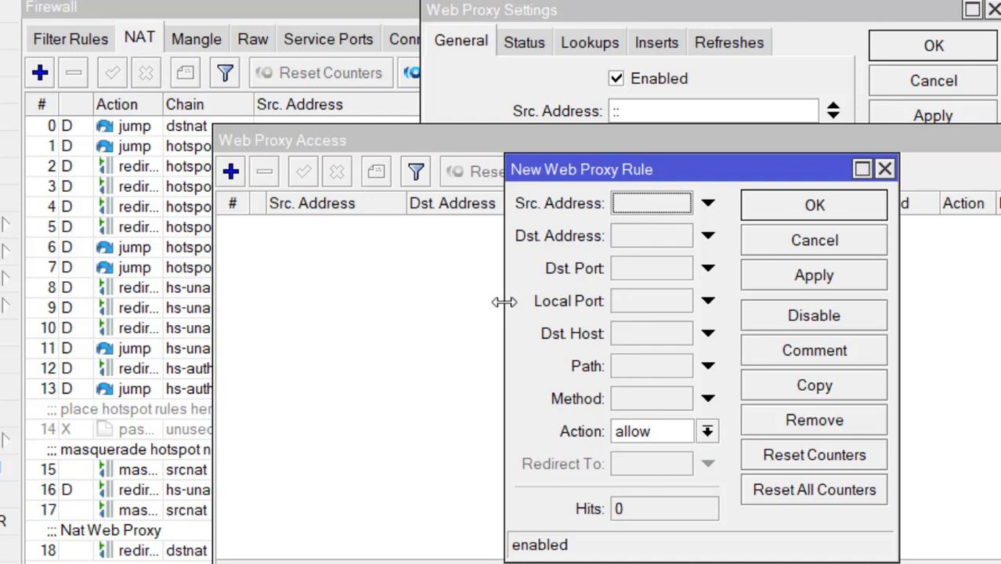
drag(503, 301, 313, 288)
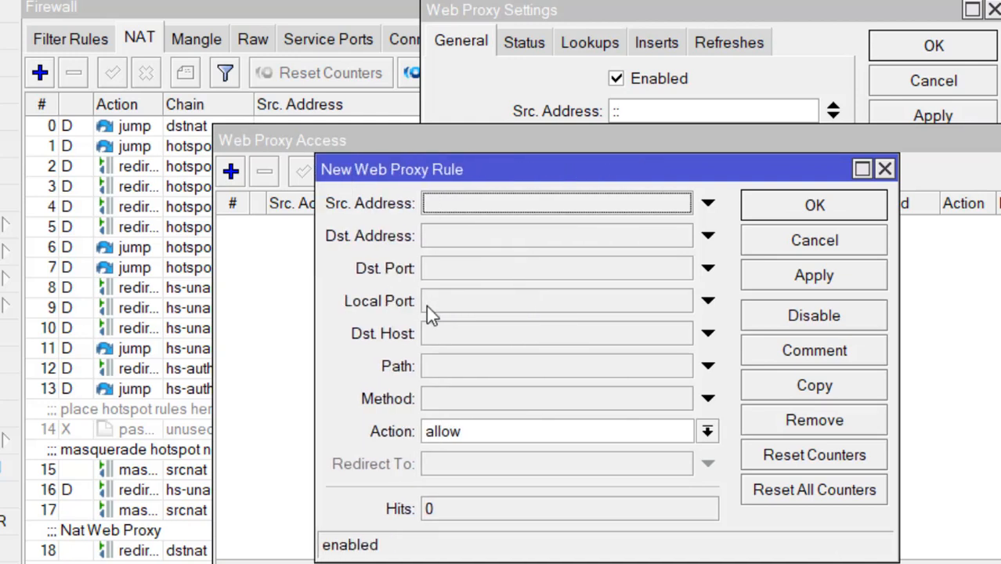
Step: Deny Dst. Host *linux.org with comment 'blok situs linux.org', then apply and save
click(495, 333)
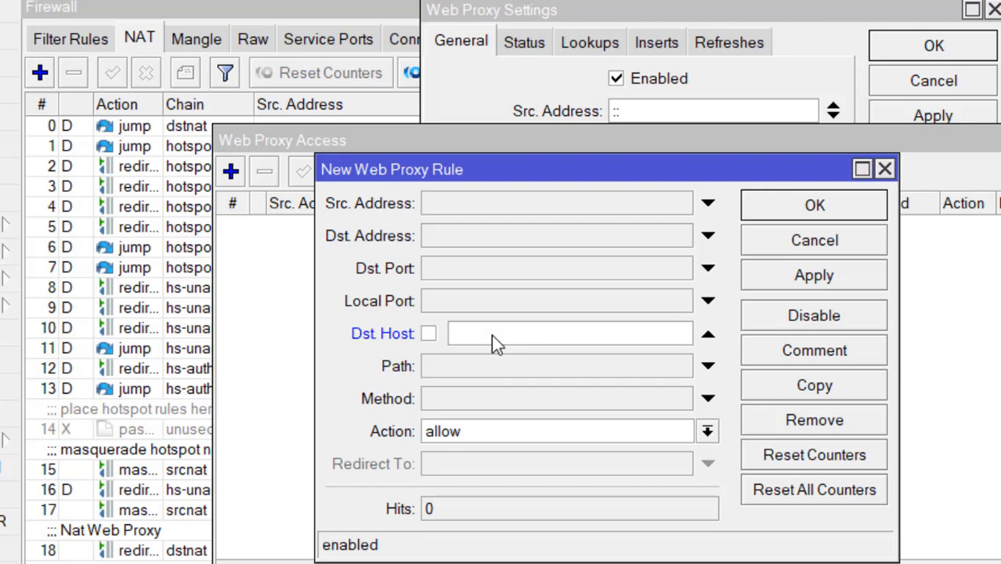
text(*linux.org)
click(507, 432)
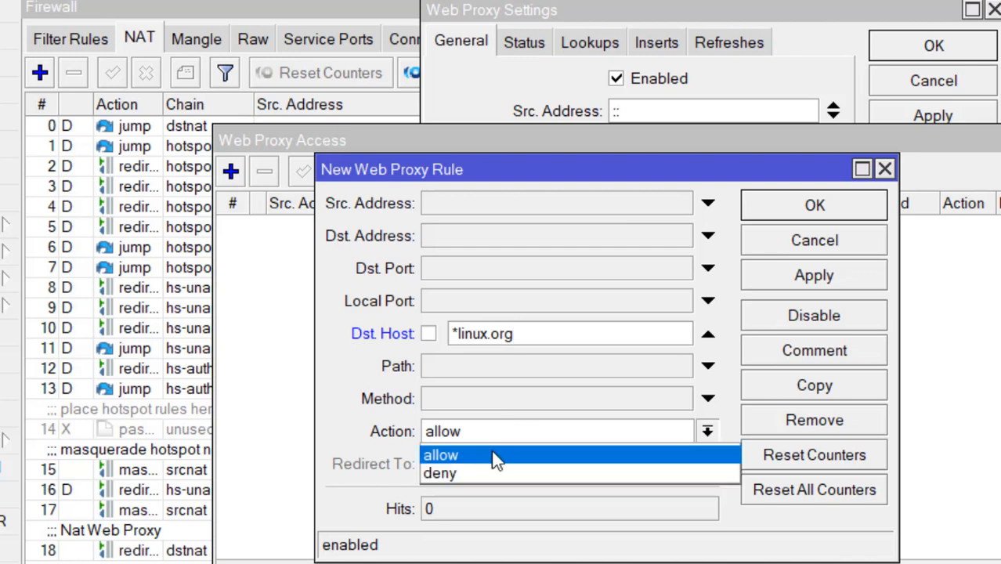
click(483, 472)
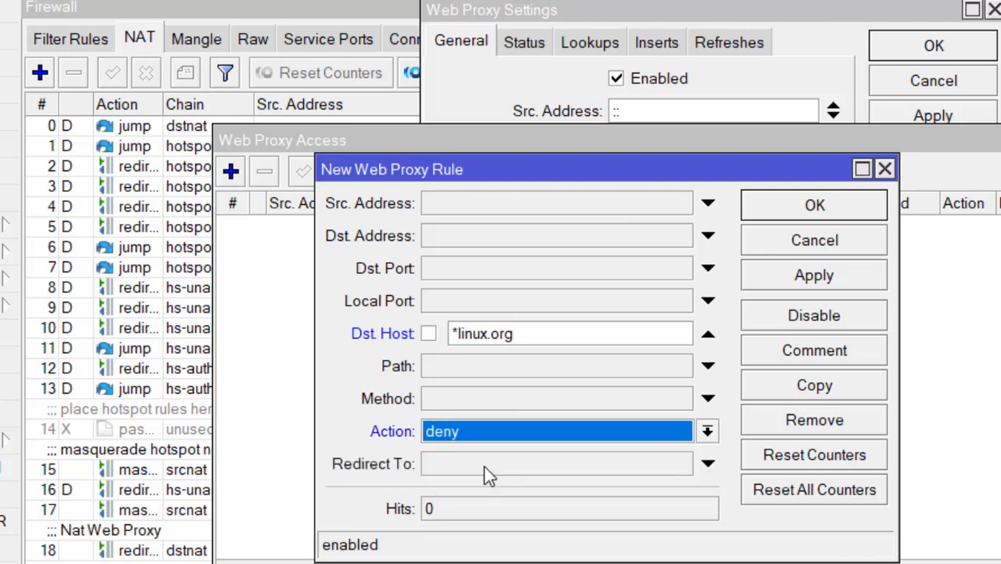
click(801, 355)
text(blok)
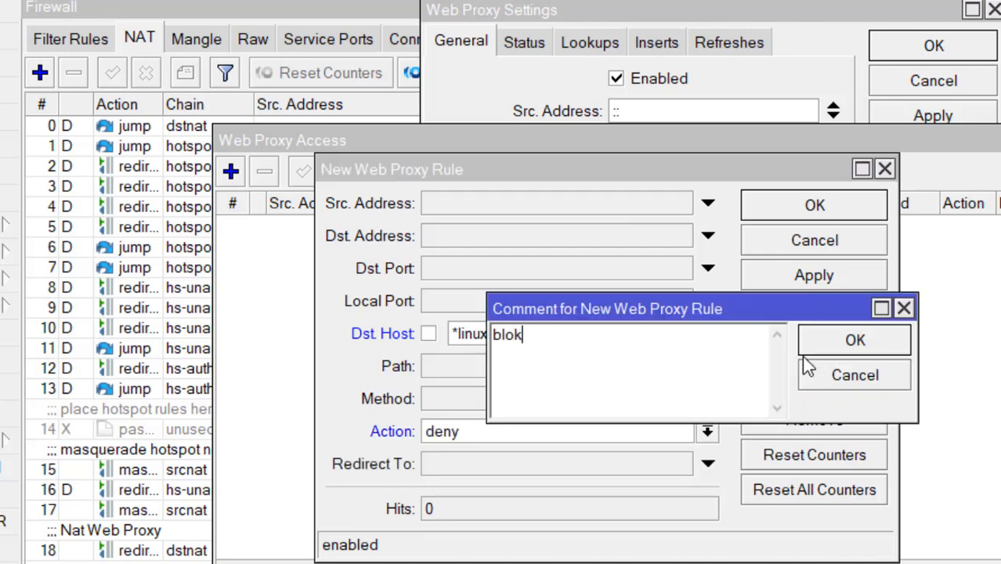
text( situs linux.)
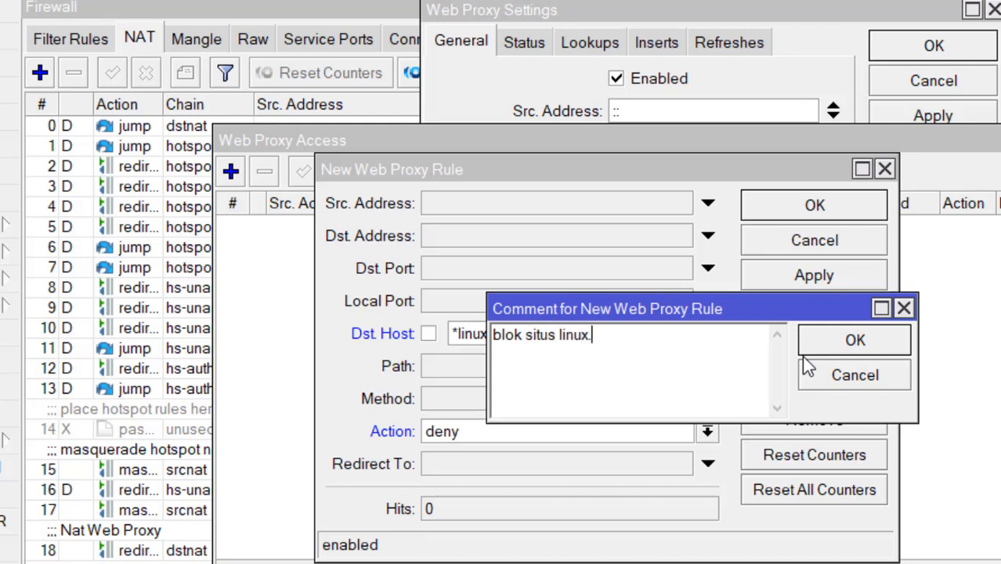
text(org)
click(801, 355)
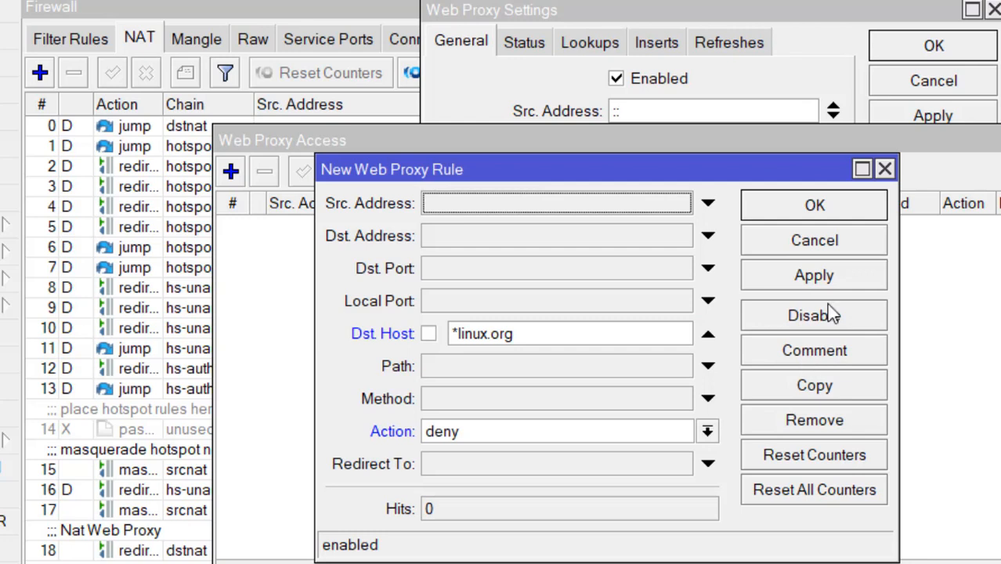
click(834, 278)
click(835, 216)
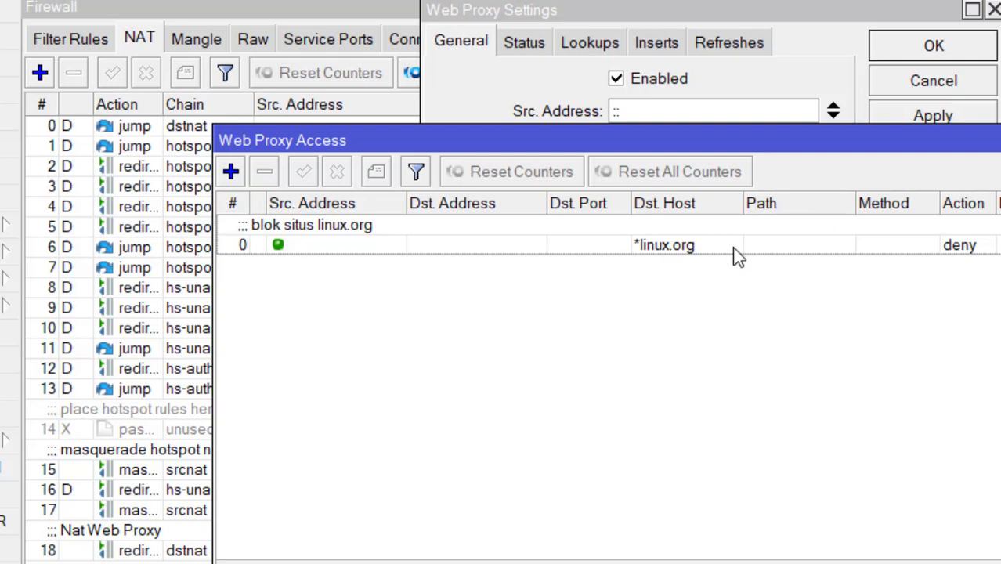
Step: Add a web proxy rule denying path *.mp3* and apply it
click(404, 262)
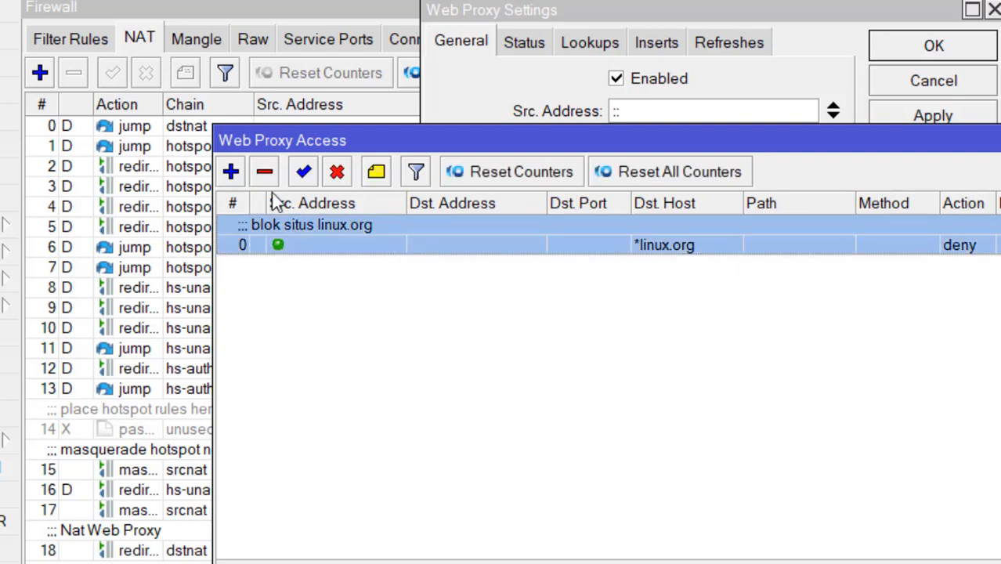
click(230, 171)
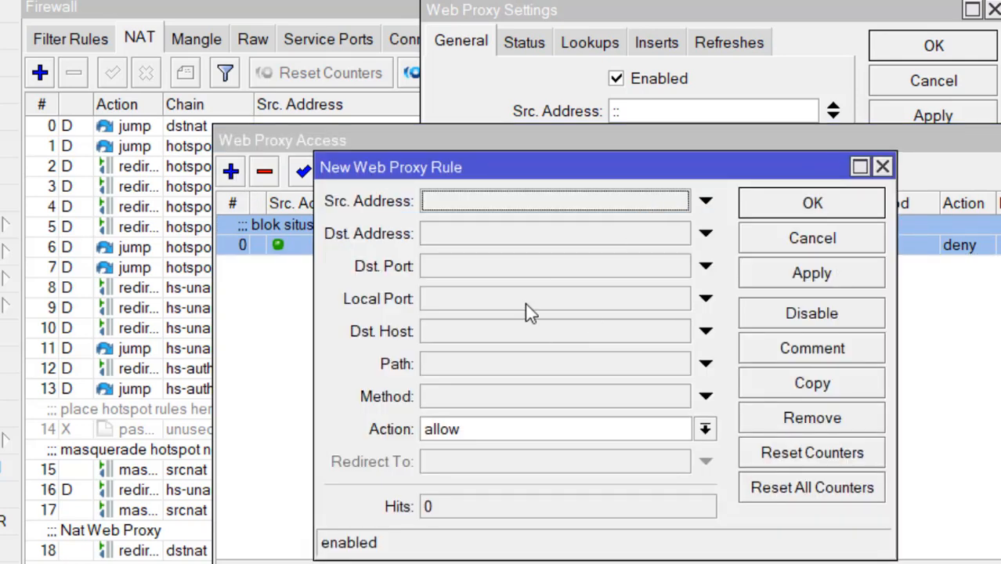
click(493, 435)
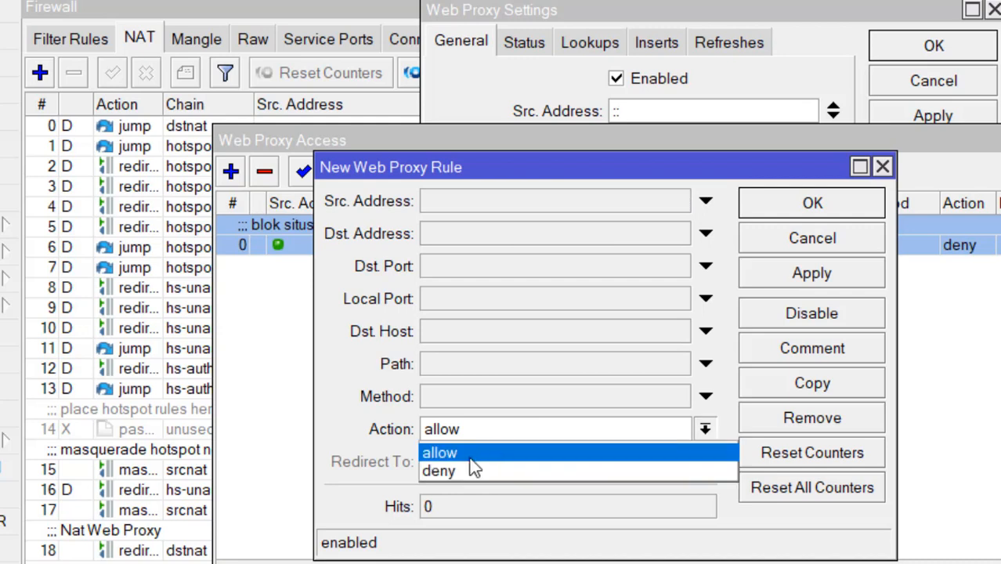
click(460, 473)
click(515, 370)
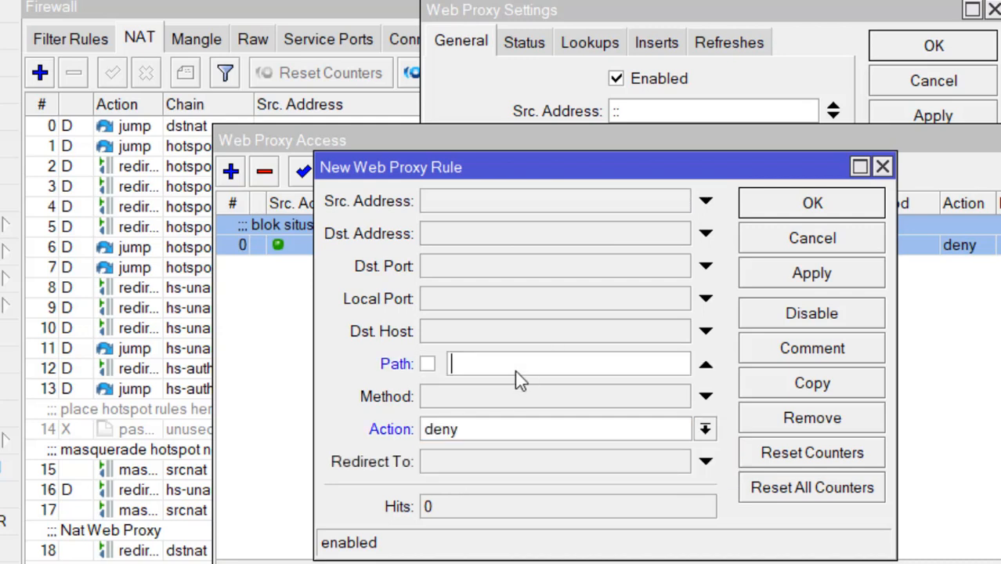
text(*.mp3*)
click(808, 276)
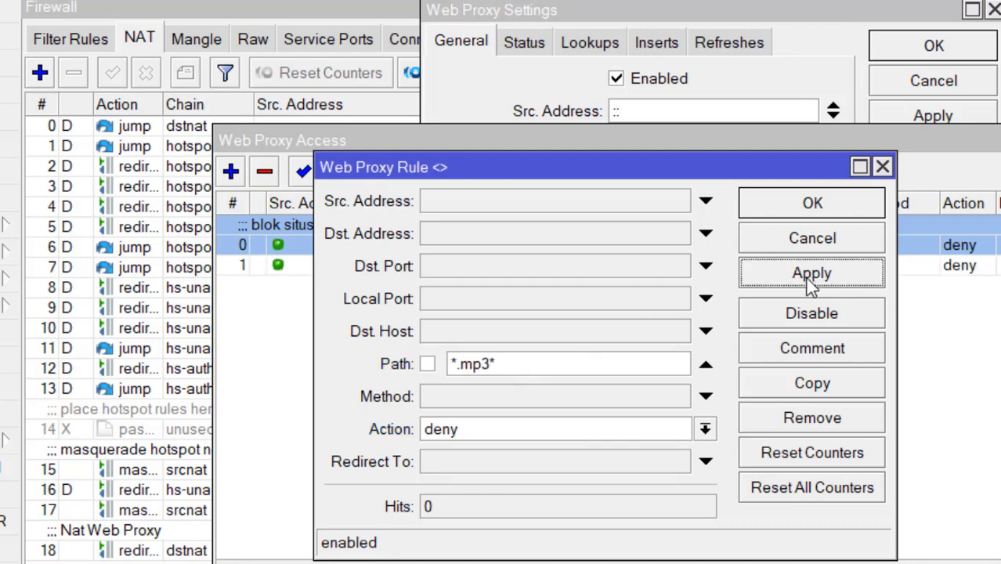
Step: Add a deny rule for path *.mkv*, save it, and close the Web Proxy Access list
click(848, 202)
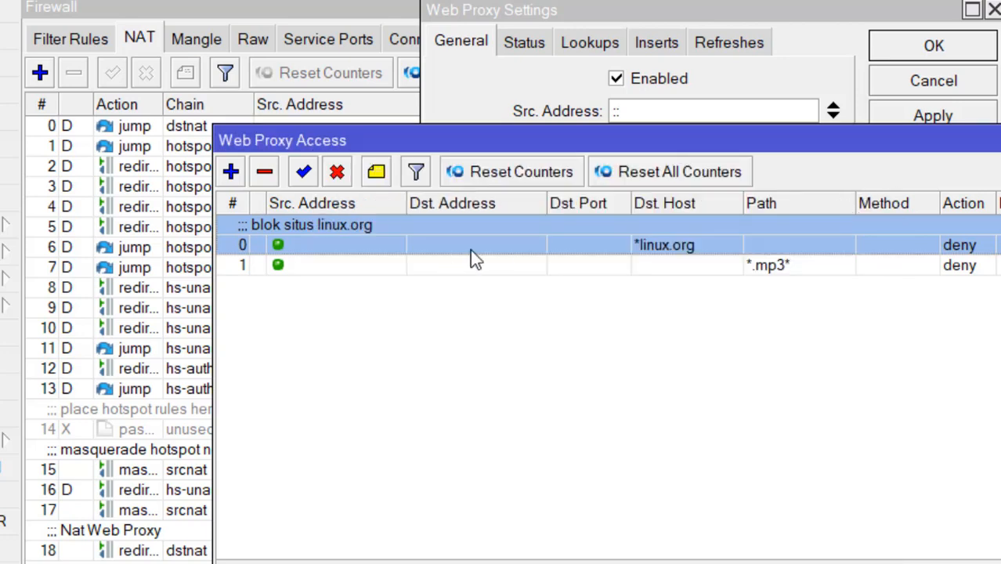
click(232, 174)
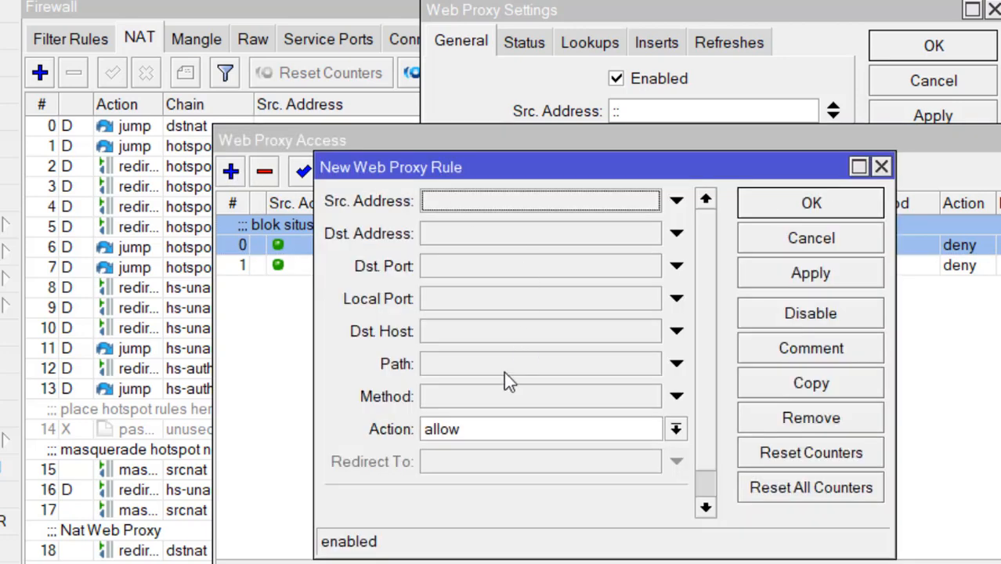
click(510, 433)
click(463, 465)
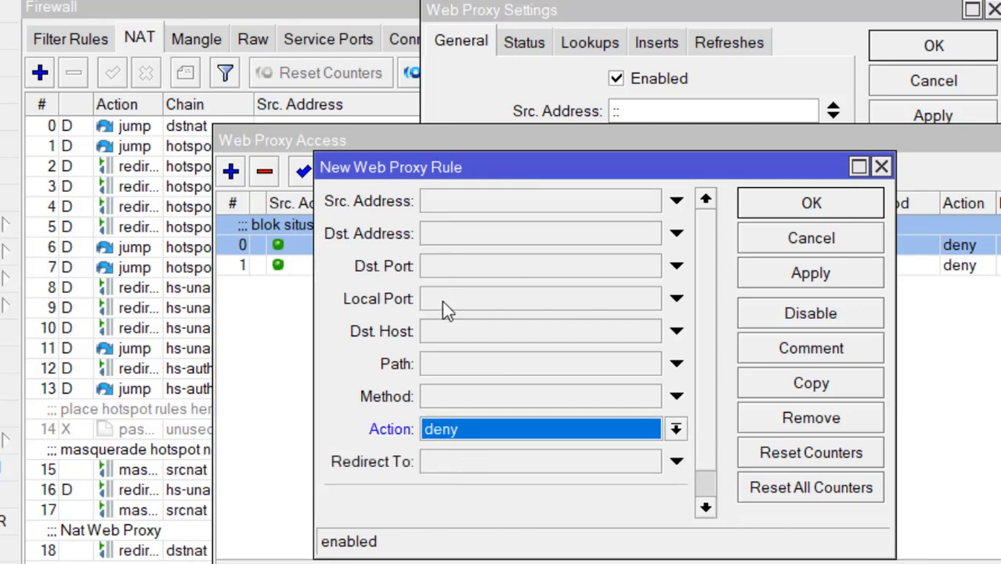
click(461, 362)
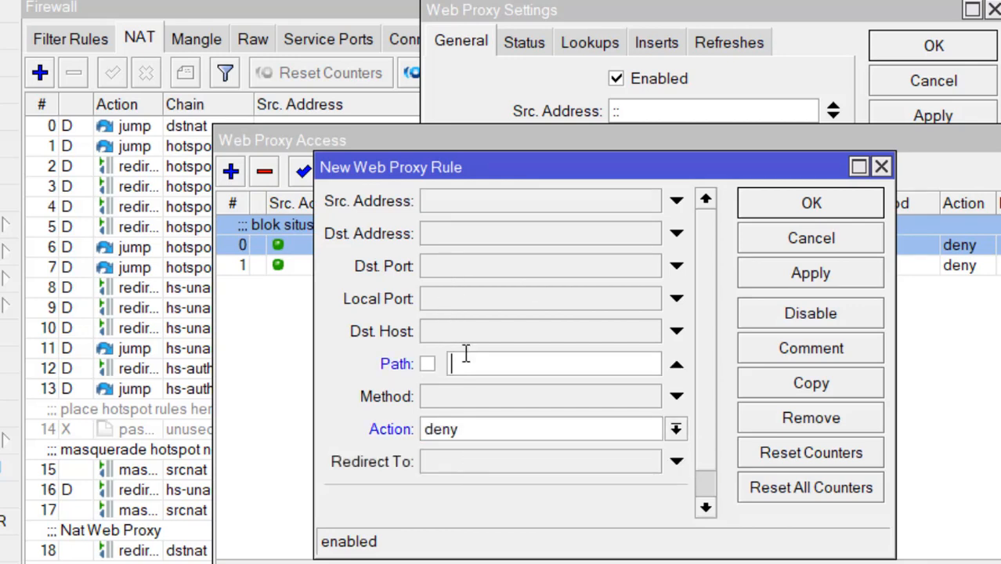
text(*.mkv*)
click(824, 279)
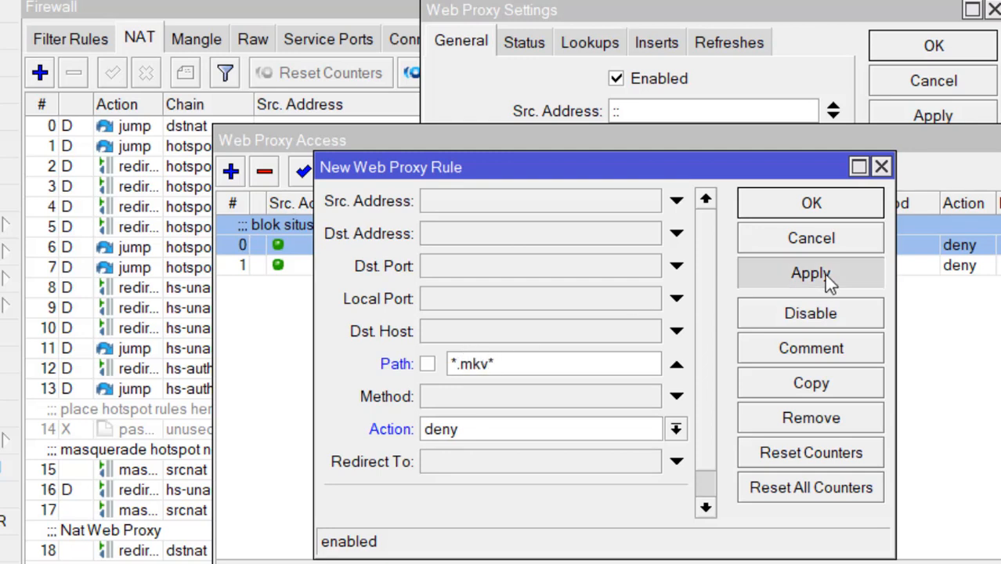
click(812, 203)
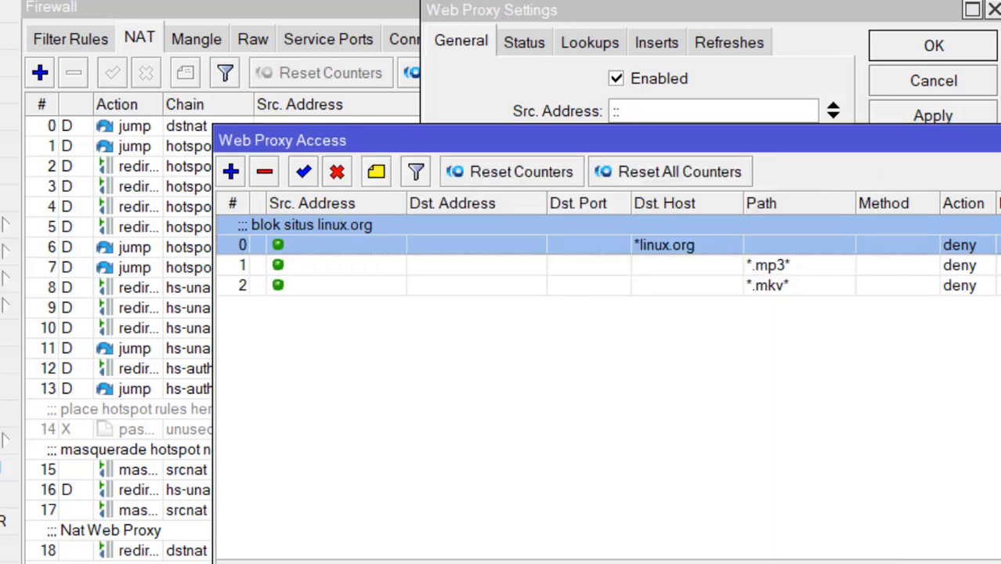
click(999, 140)
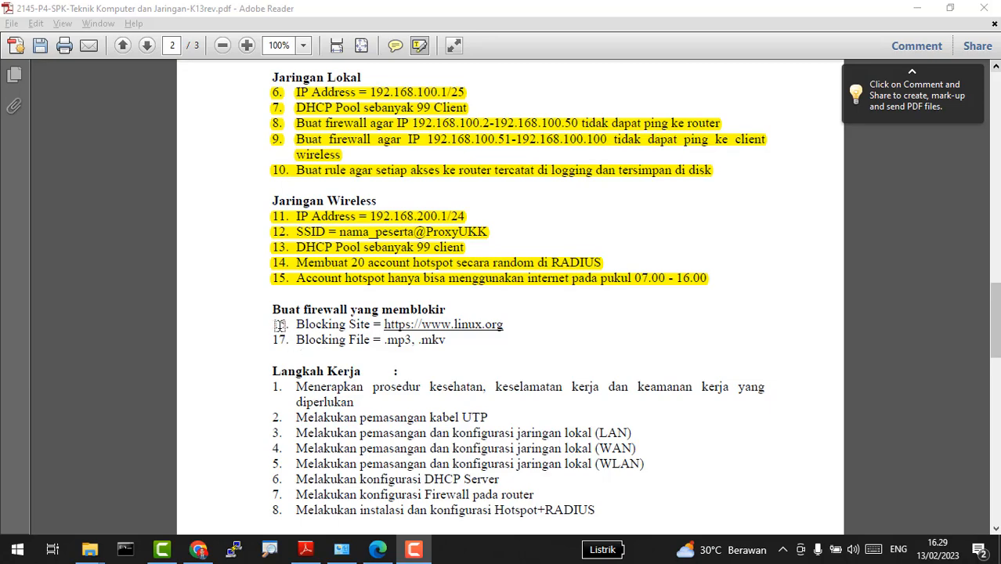
Step: Highlight items 16–17 (Blocking Site, Blocking File) and work steps 1 through 9 in yellow
drag(273, 325, 455, 342)
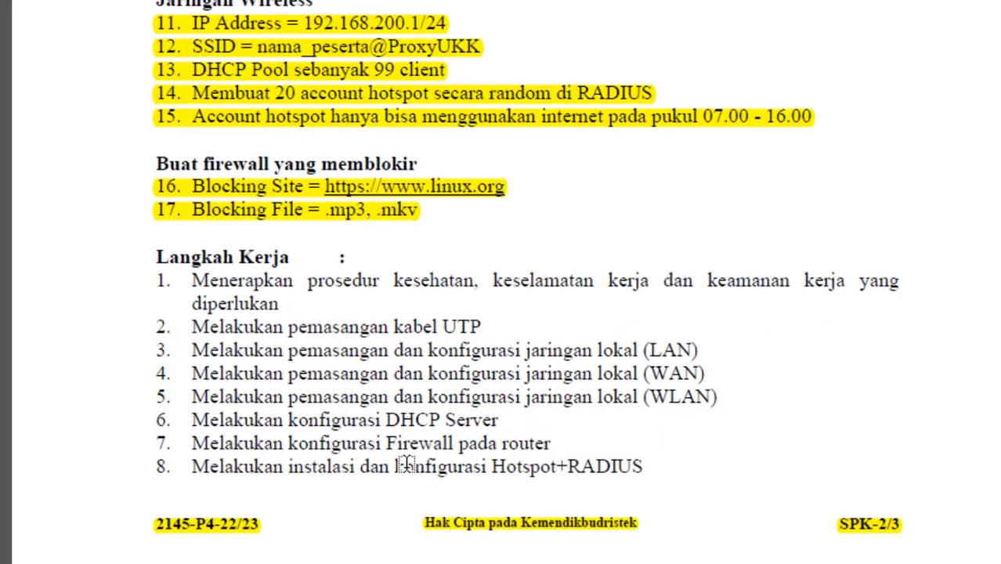
scroll(404, 466, down, 3)
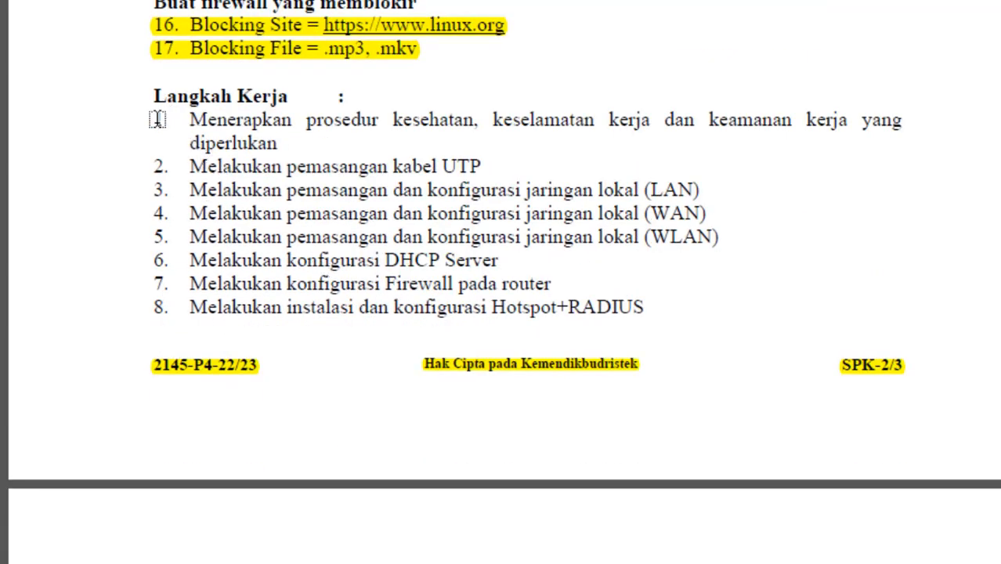
drag(157, 119, 660, 287)
scroll(321, 352, down, 5)
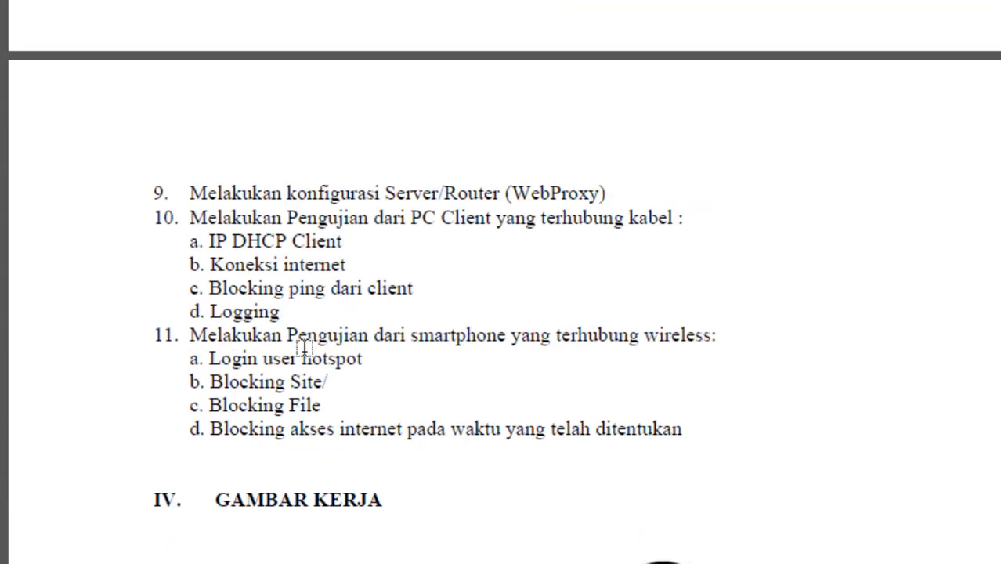
drag(155, 193, 609, 192)
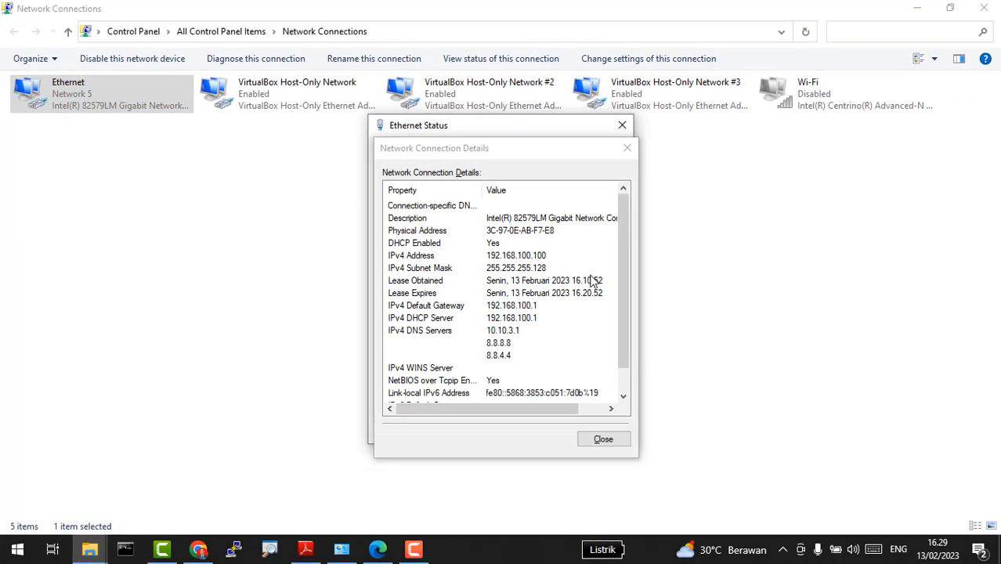
Step: Check Ethernet details show DHCP address 192.168.100.100/255.255.255.128 with gateway 192.168.100.1
click(620, 155)
click(620, 131)
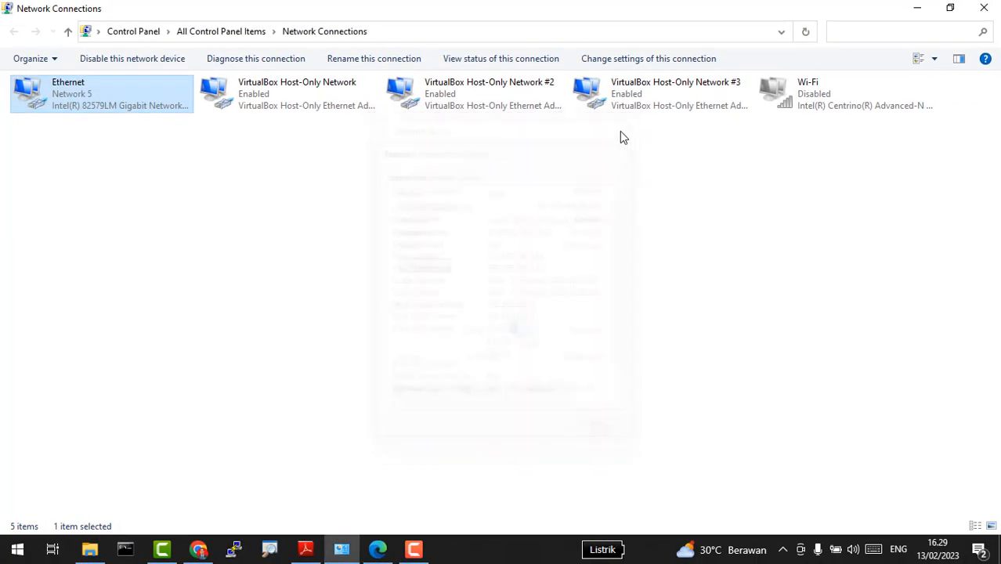
double_click(121, 98)
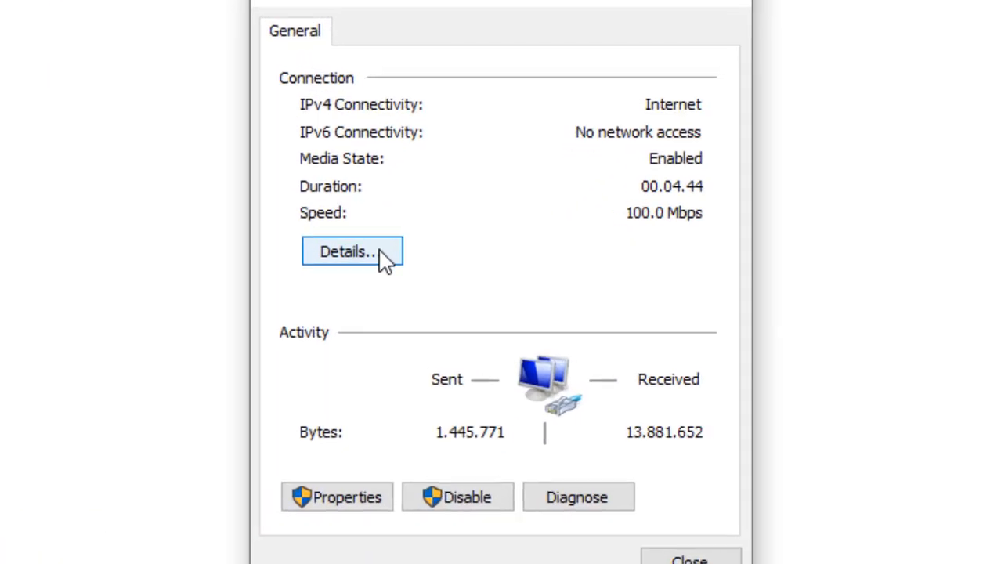
click(386, 258)
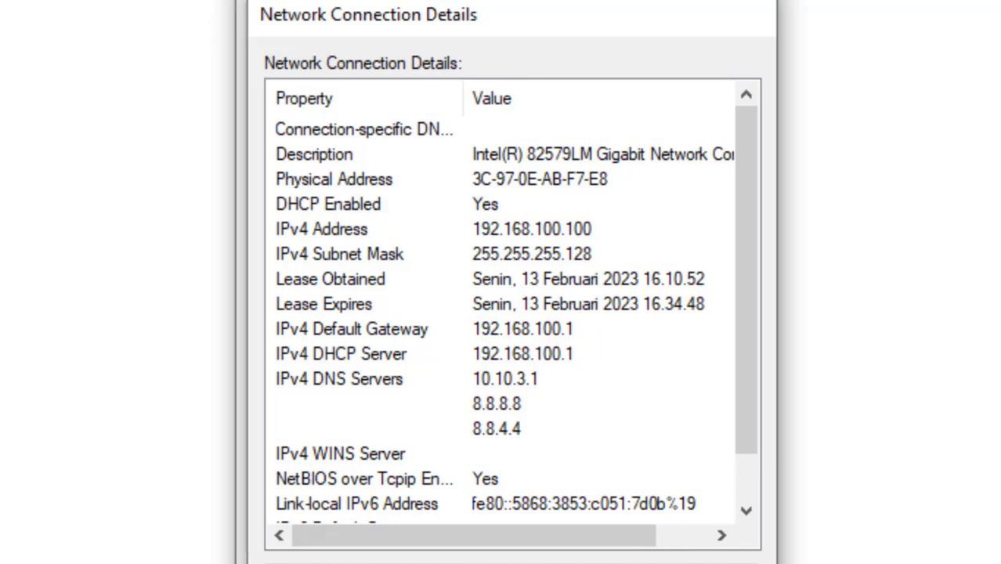
click(675, 560)
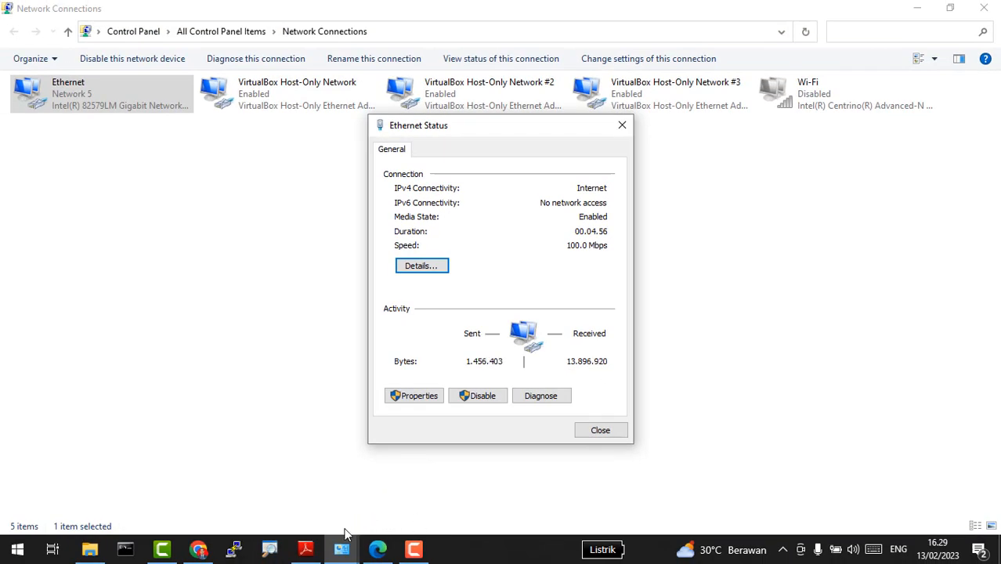
mouse_move(343, 541)
mouse_move(391, 526)
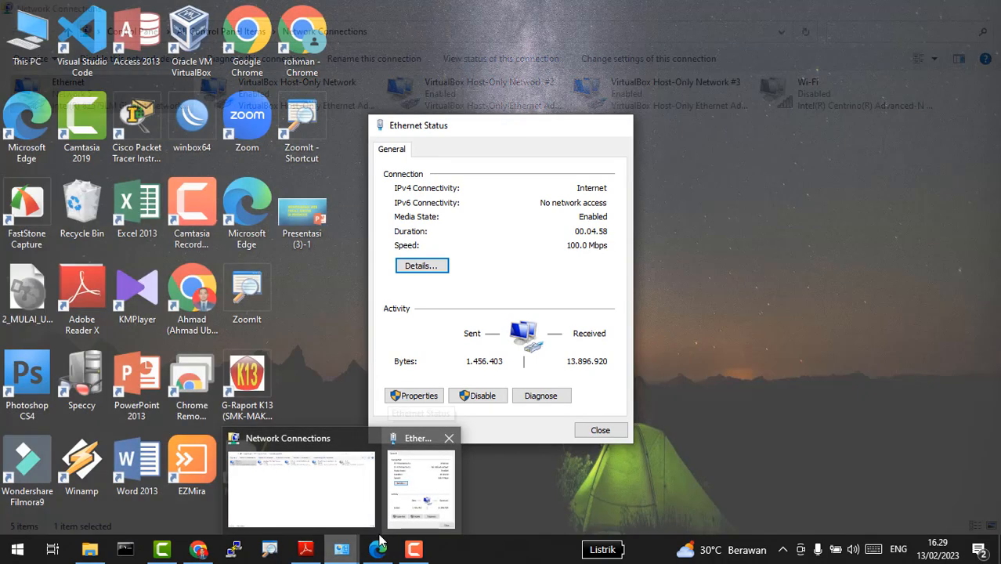
click(308, 350)
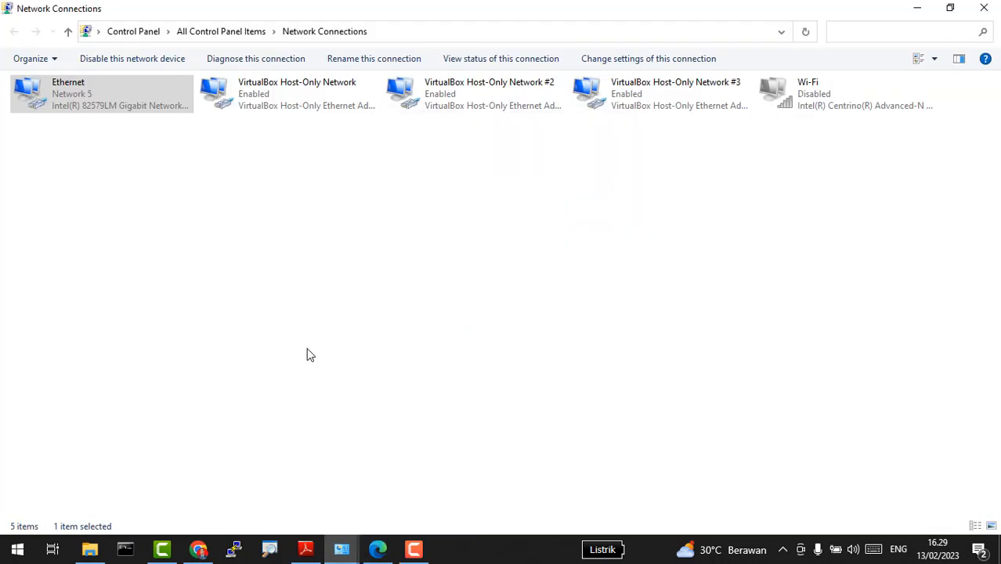
Step: Scroll the task sheet to step 10's wired client tests on page 3
click(306, 548)
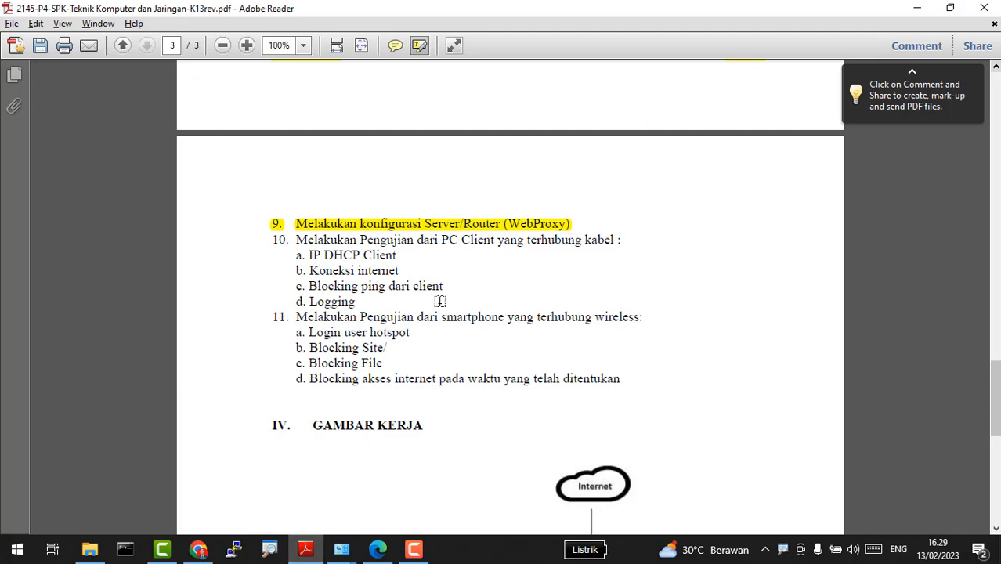
scroll(356, 270, up, 10)
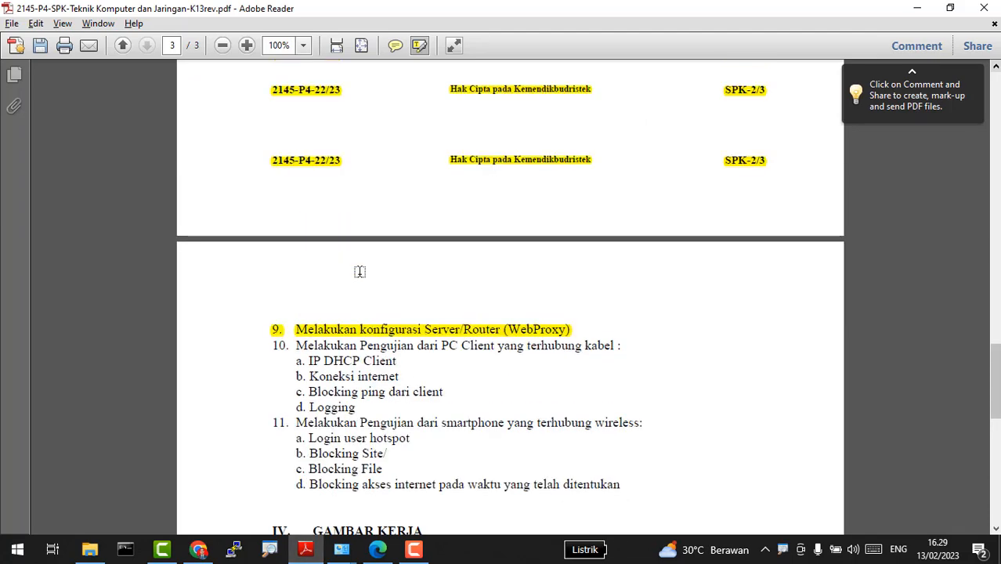
scroll(485, 141, up, 4)
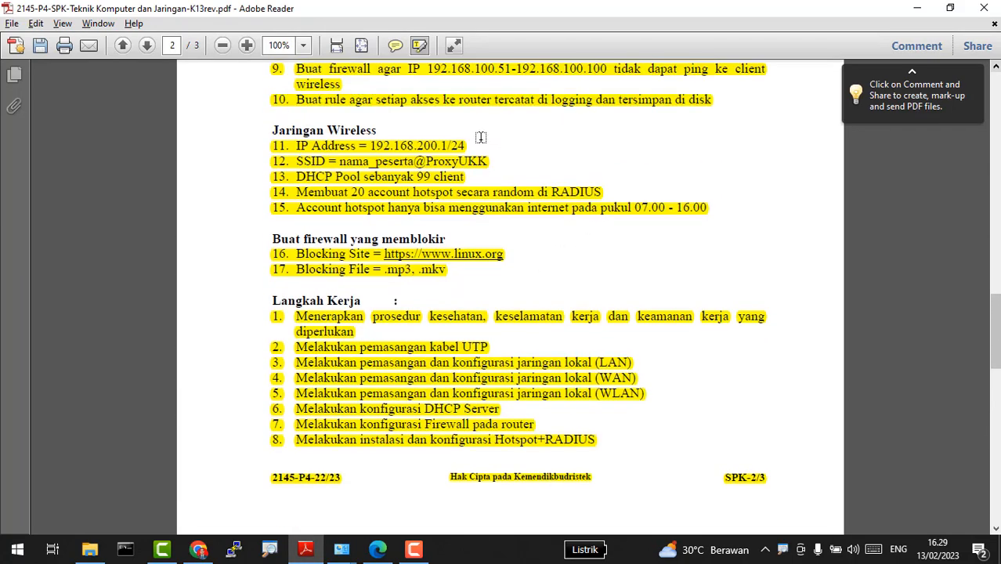
scroll(517, 217, down, 13)
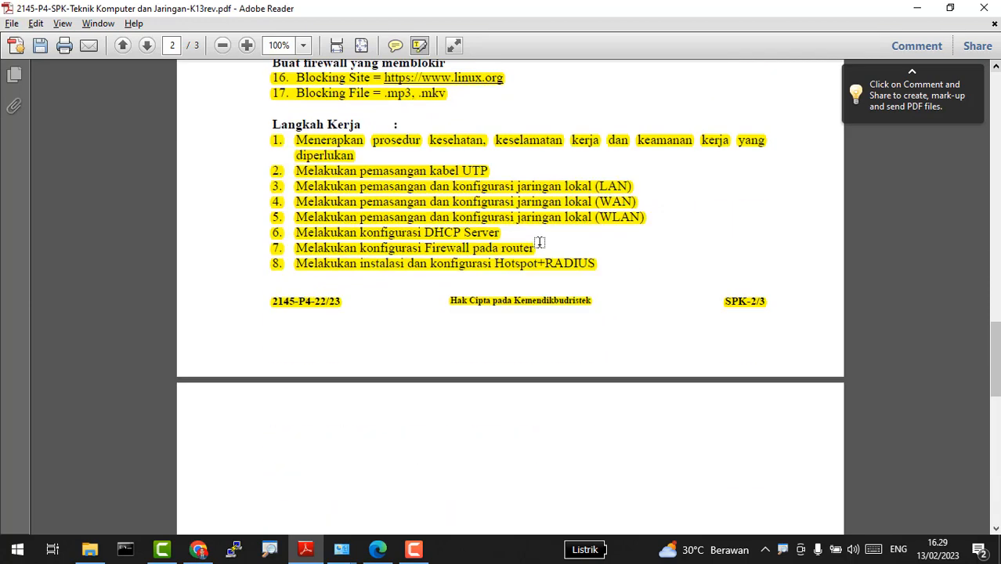
scroll(366, 270, down, 1)
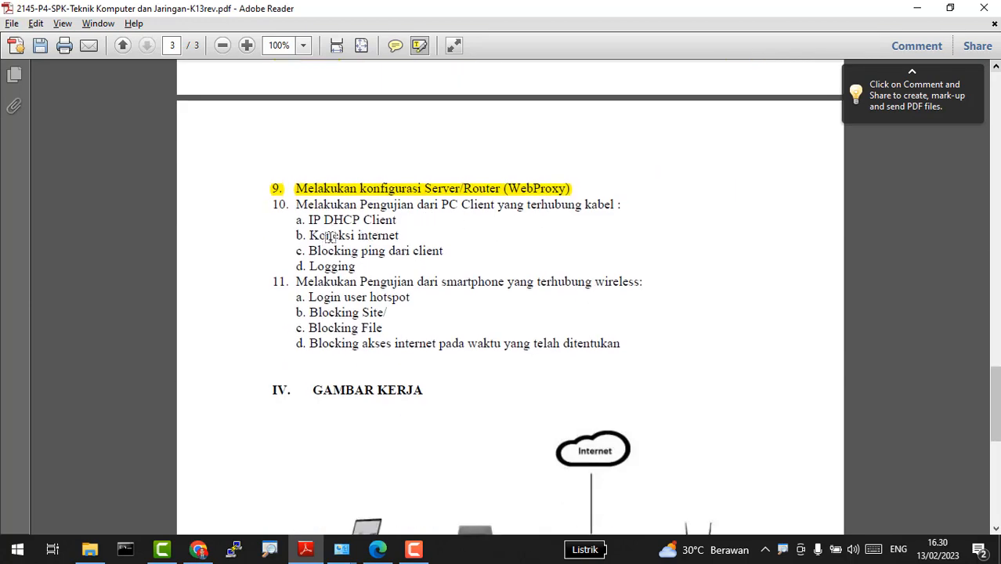
key(alt+Tab)
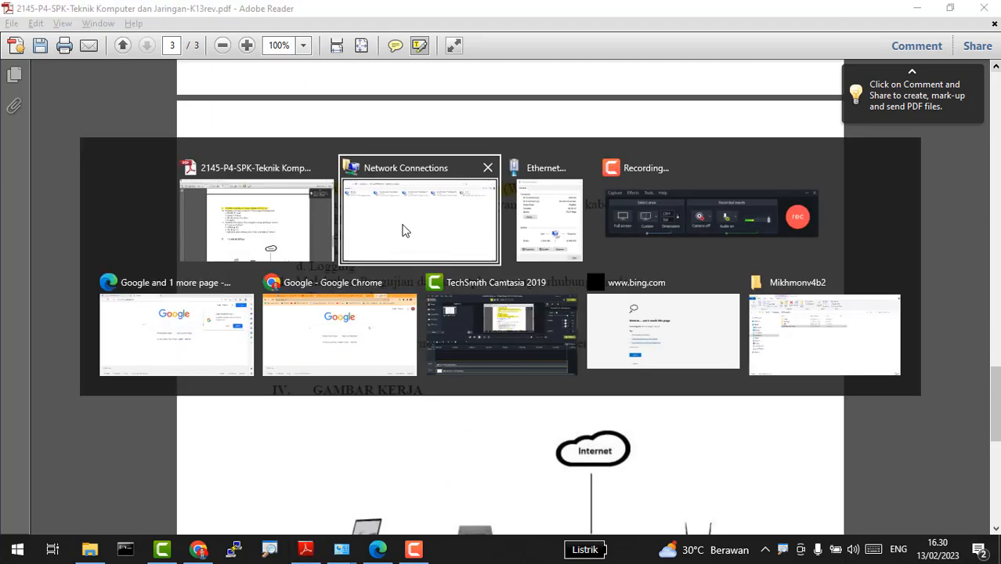
Step: Load google.com in a new Chrome tab to confirm the client reaches the internet
click(325, 315)
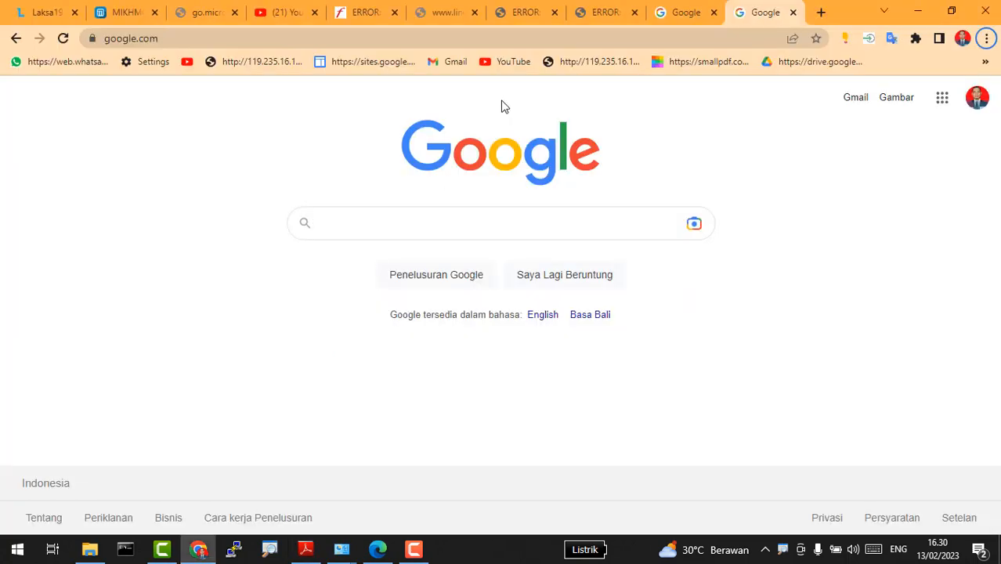
click(819, 13)
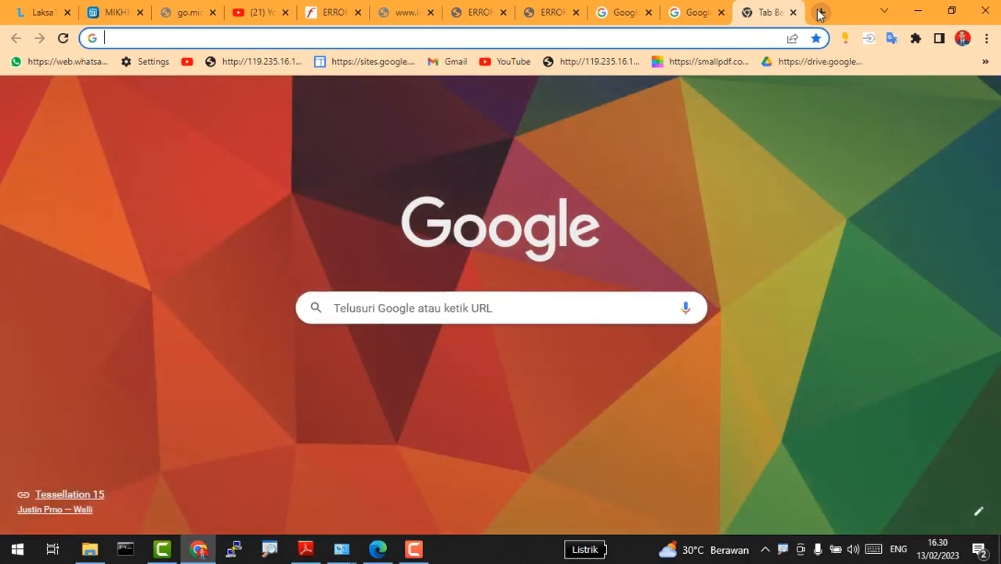
text(gg)
key(BackSpace)
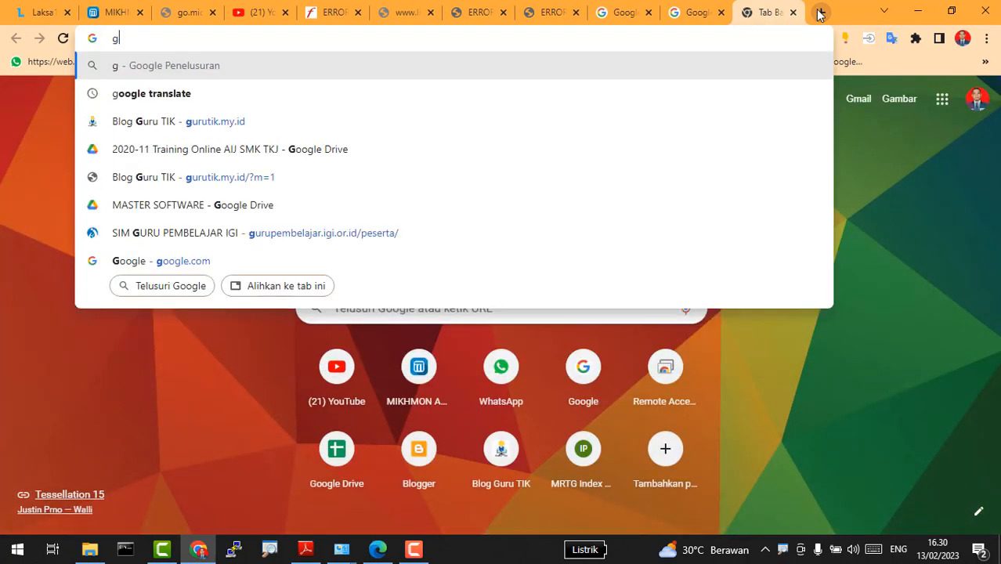
text(oog)
key(Return)
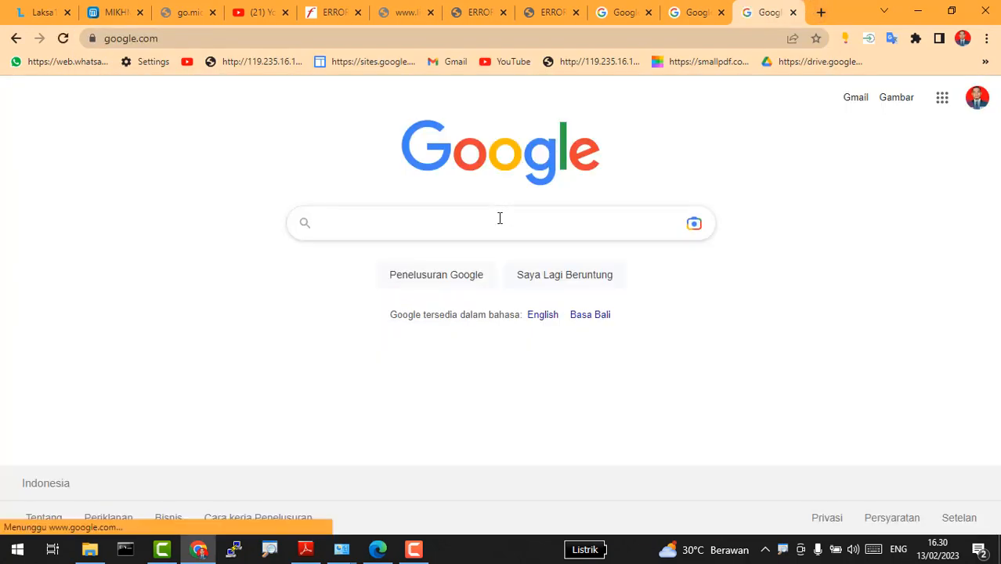
click(501, 213)
key(alt+Tab)
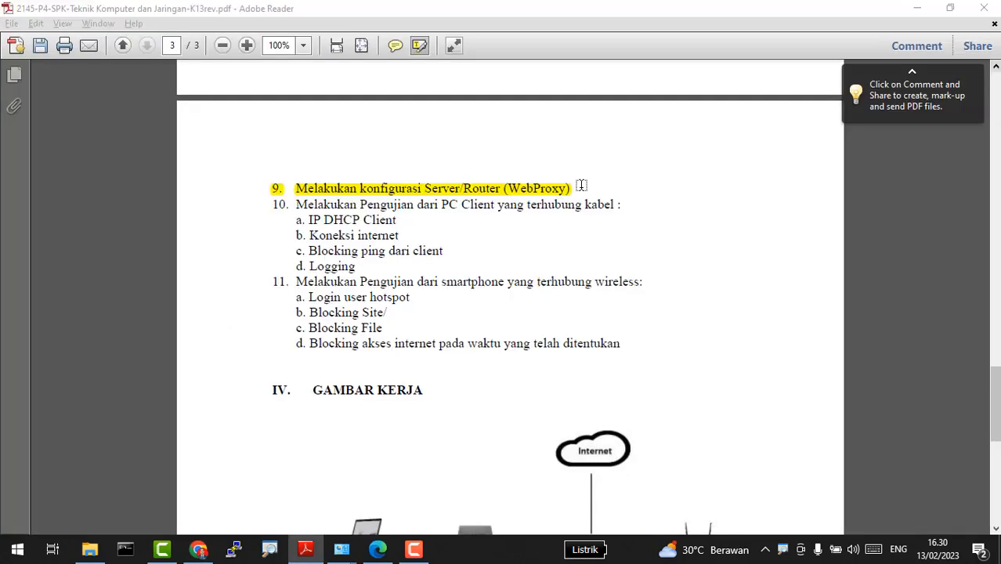
Step: Run ping 192.168.200.1 from a command prompt and see 'Request timed out'
key(super+r)
key(Return)
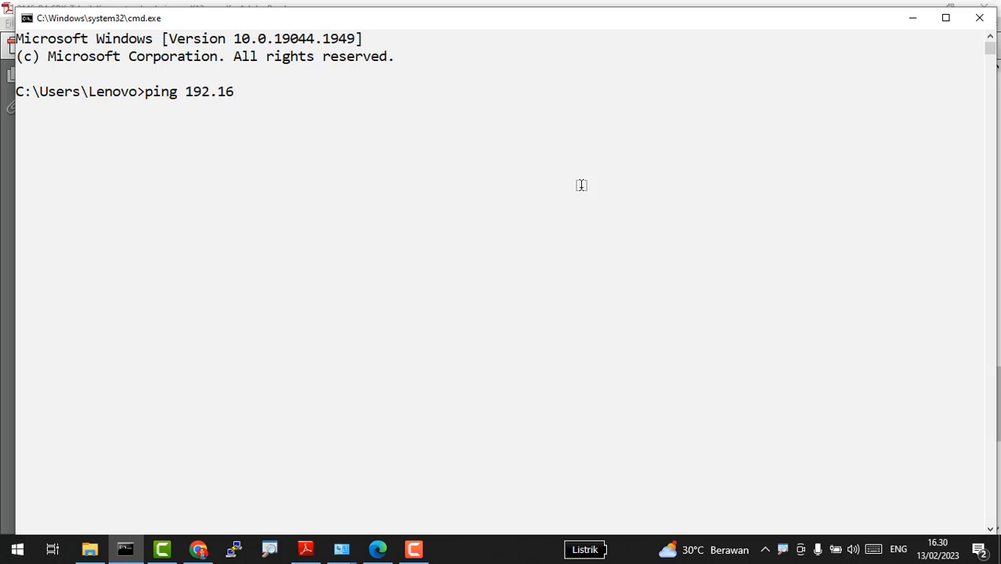
text(ping 192.168.200.1)
key(Return)
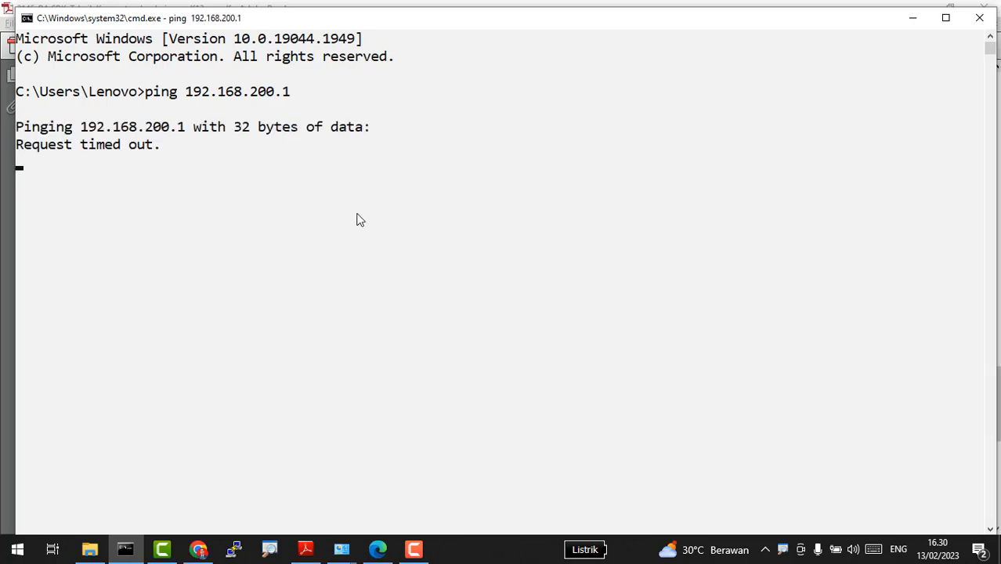
key(alt+Tab)
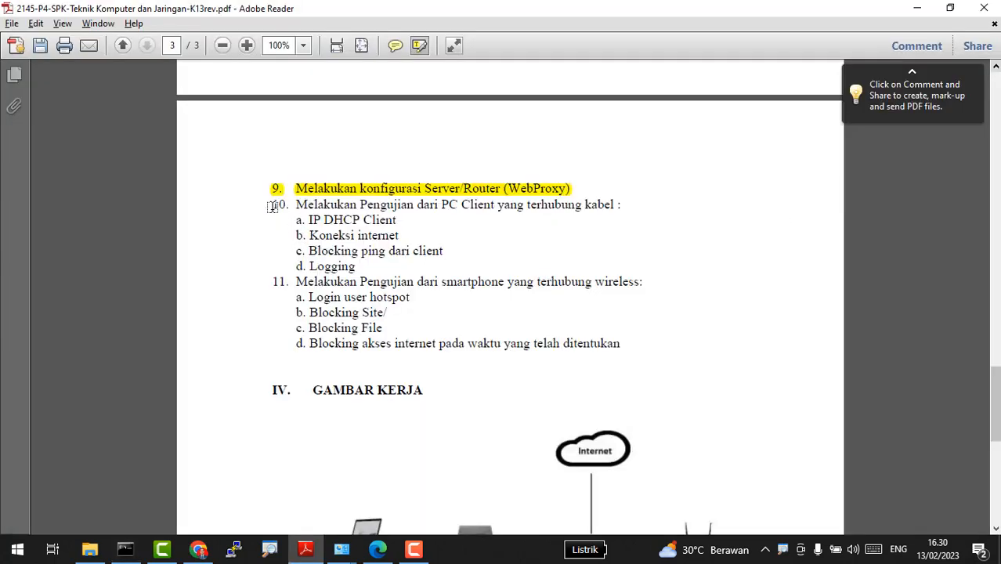
Step: Highlight step 10 through the Koneksi internet item in yellow and scroll back to page 2
drag(271, 206, 400, 237)
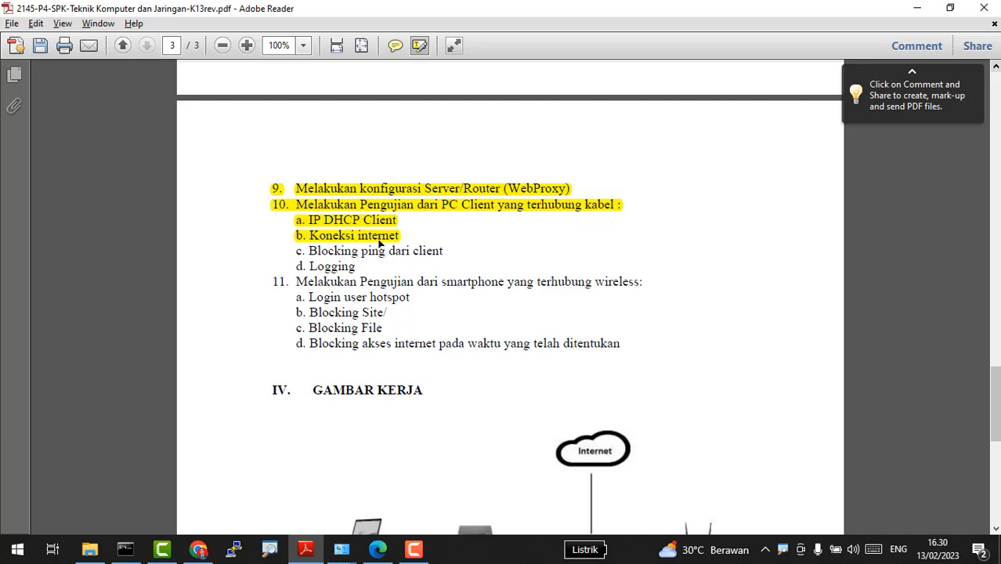
key(alt+Tab)
key(alt+Tab)
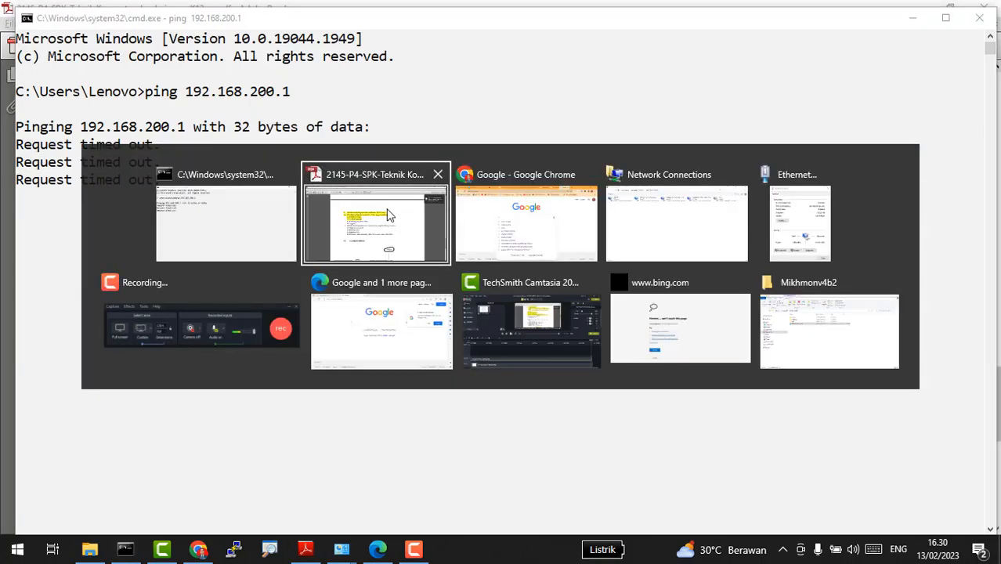
click(404, 229)
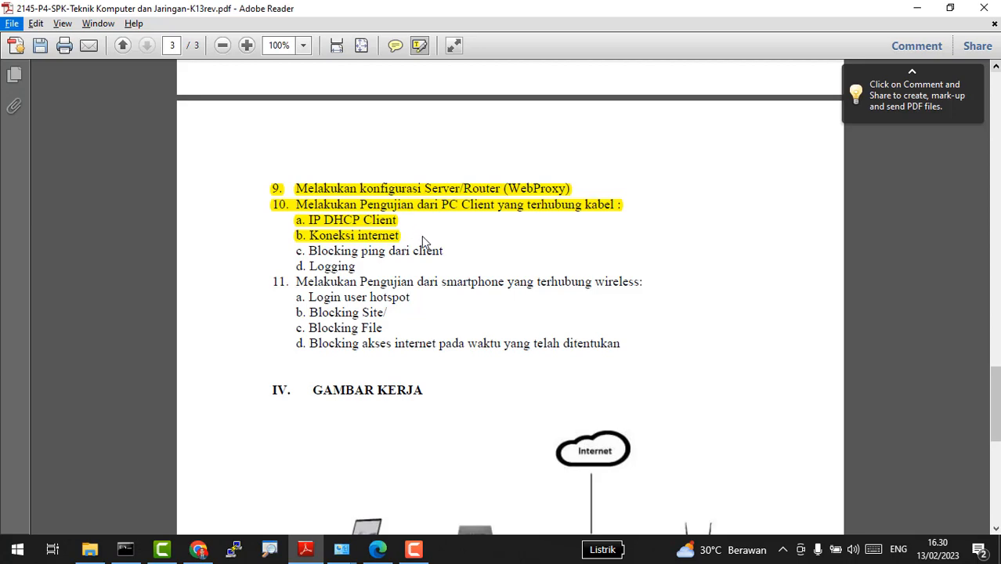
scroll(422, 240, up, 10)
scroll(425, 156, up, 3)
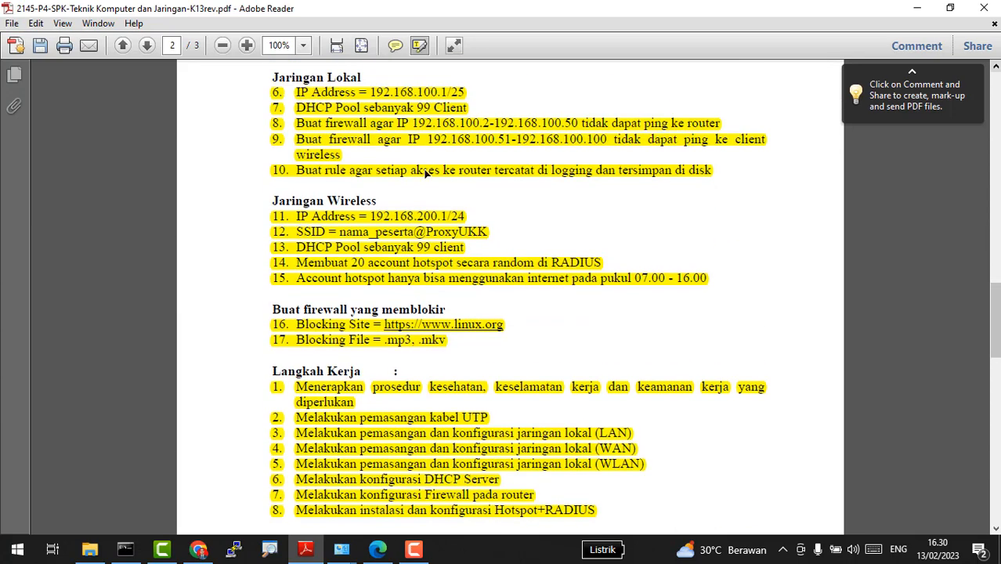
key(alt+Tab)
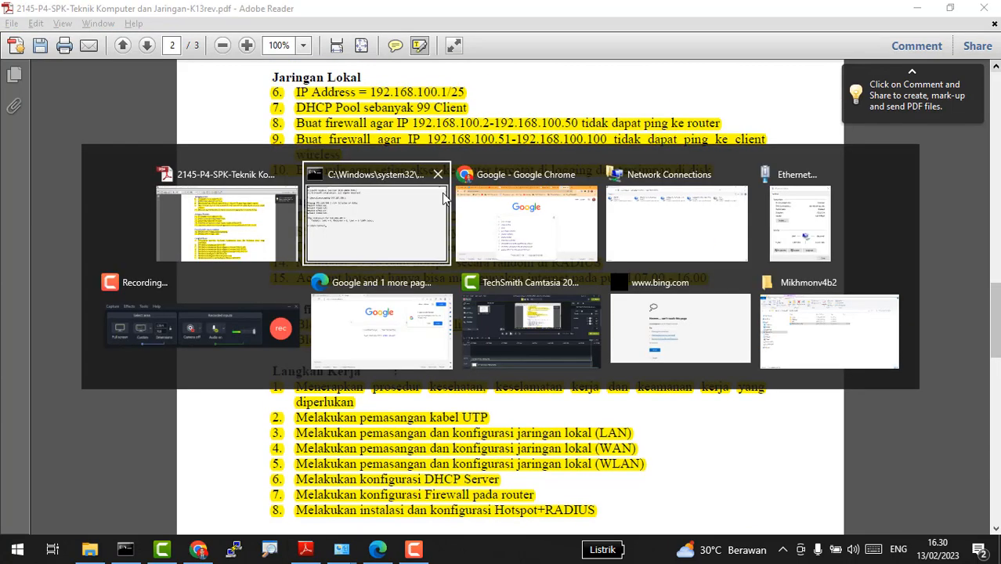
click(335, 235)
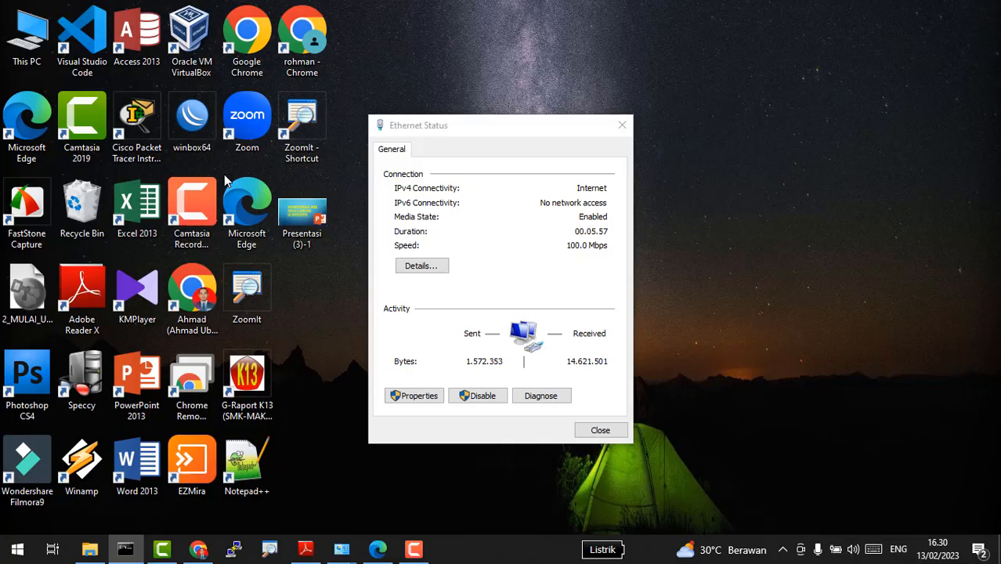
Step: Launch winbox64 from the desktop and connect to the listed MikroTik router
key(Escape)
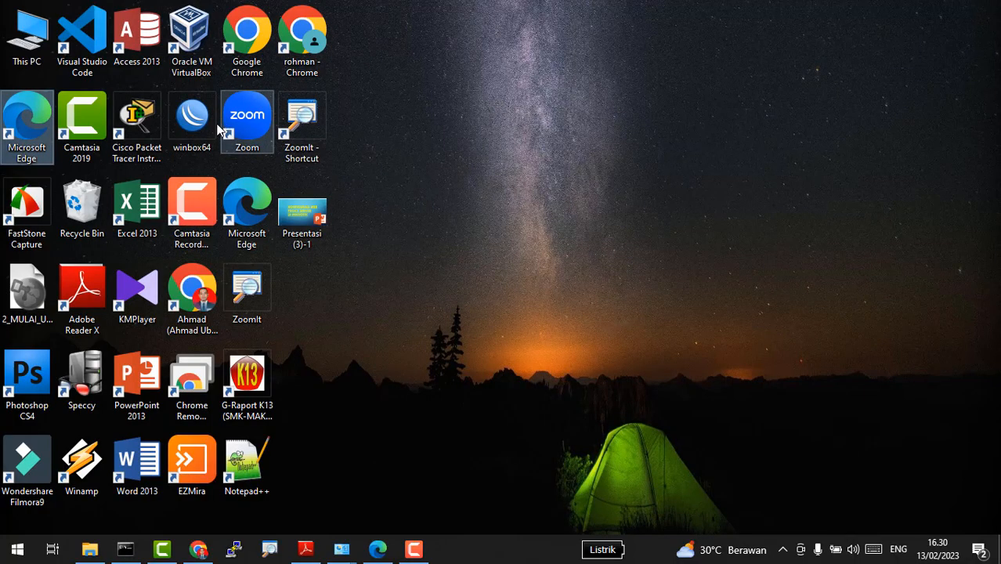
double_click(205, 121)
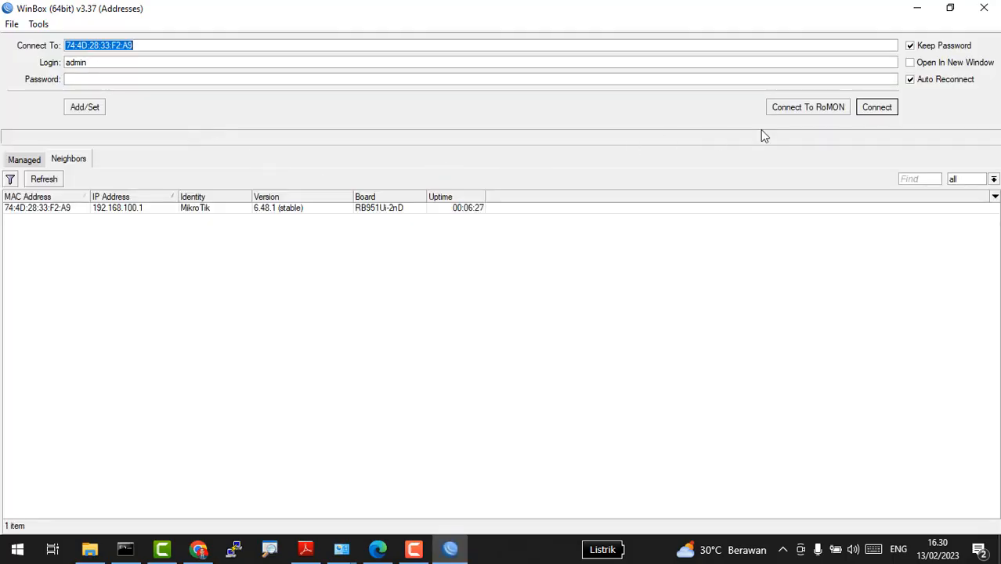
click(875, 108)
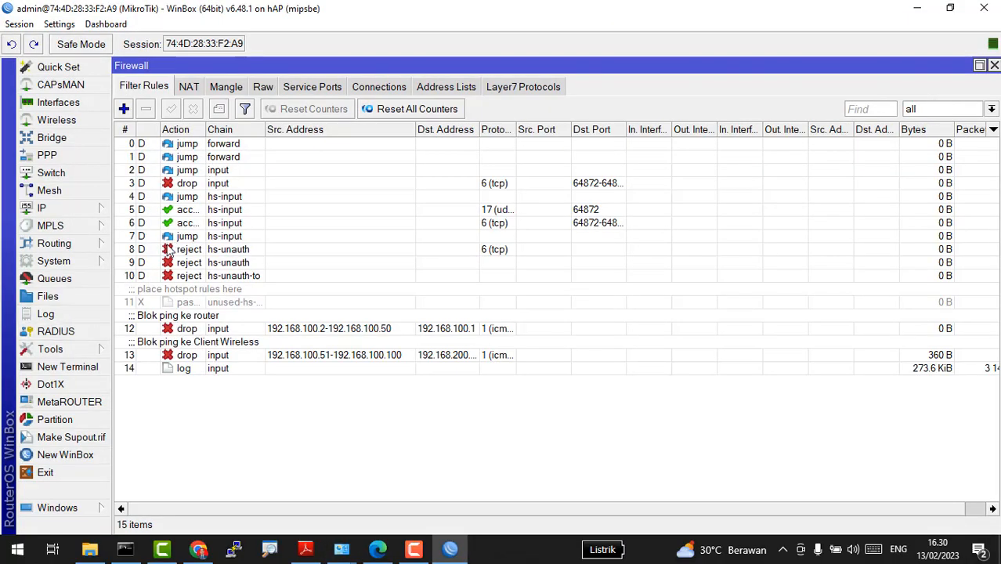
Step: Make the 192.168.100.100 lease static in IP > DHCP Server > Leases
click(46, 207)
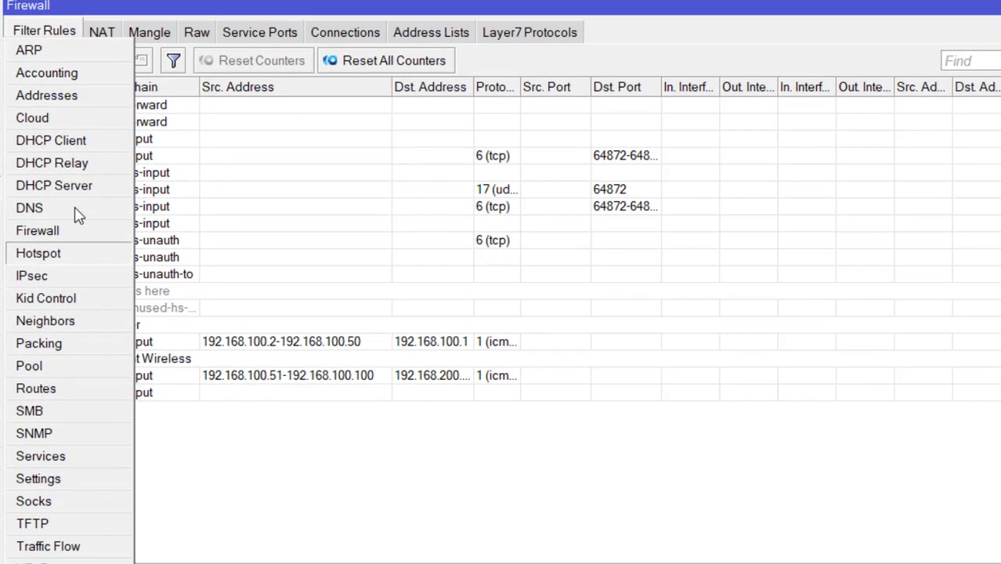
click(54, 185)
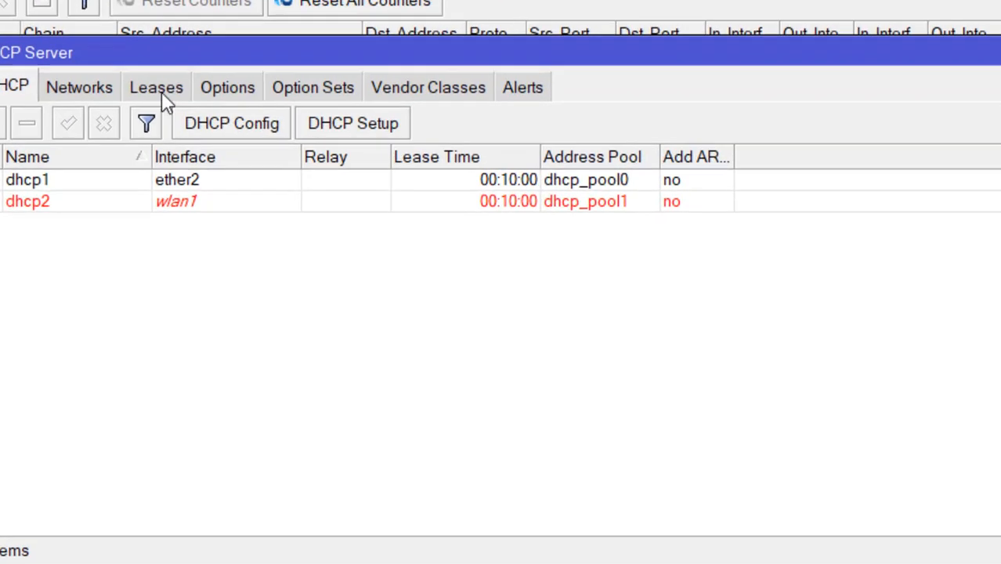
click(229, 128)
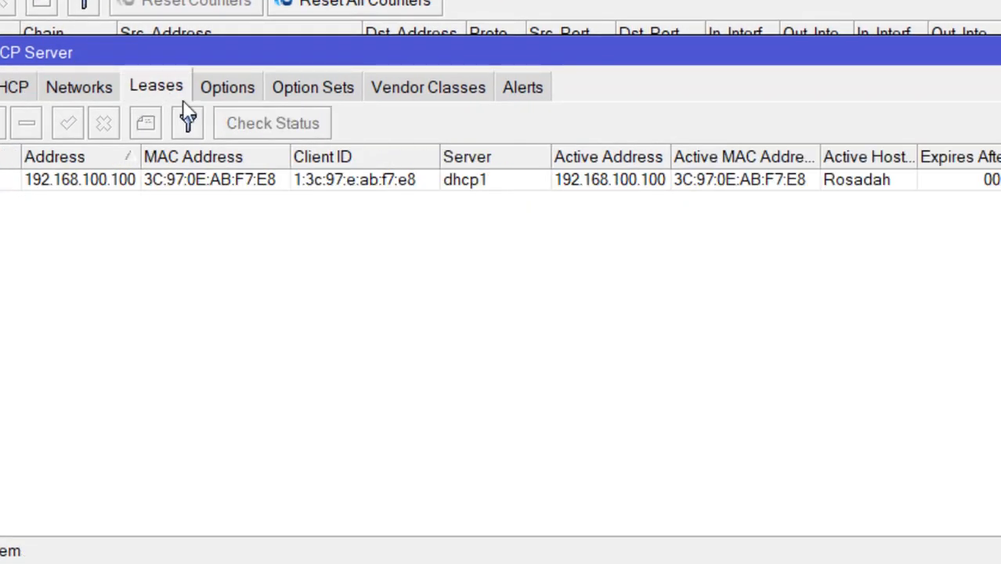
click(383, 186)
right_click(384, 187)
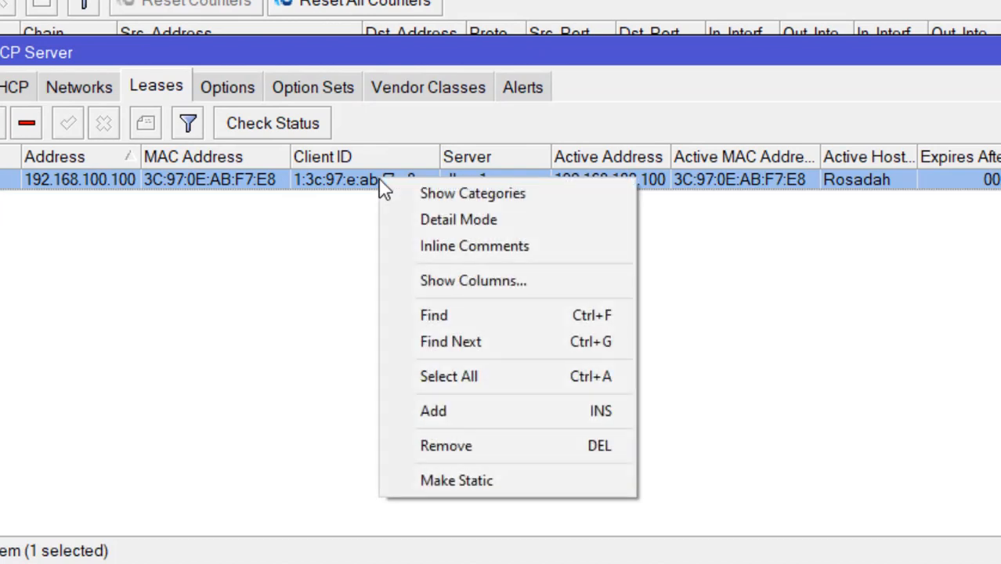
click(419, 470)
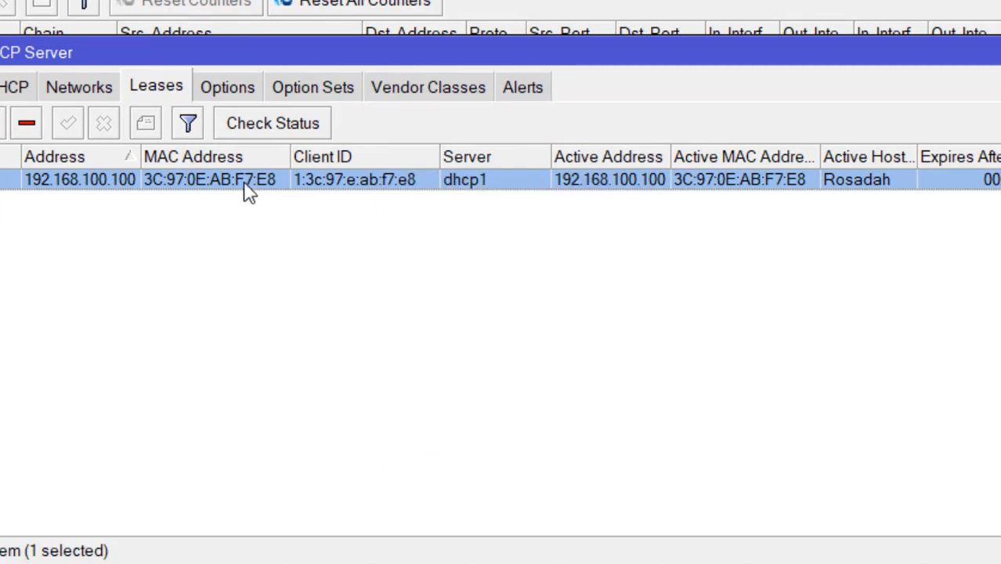
Step: Change the static lease's address to 192.168.100.10 and apply it
double_click(116, 190)
click(624, 75)
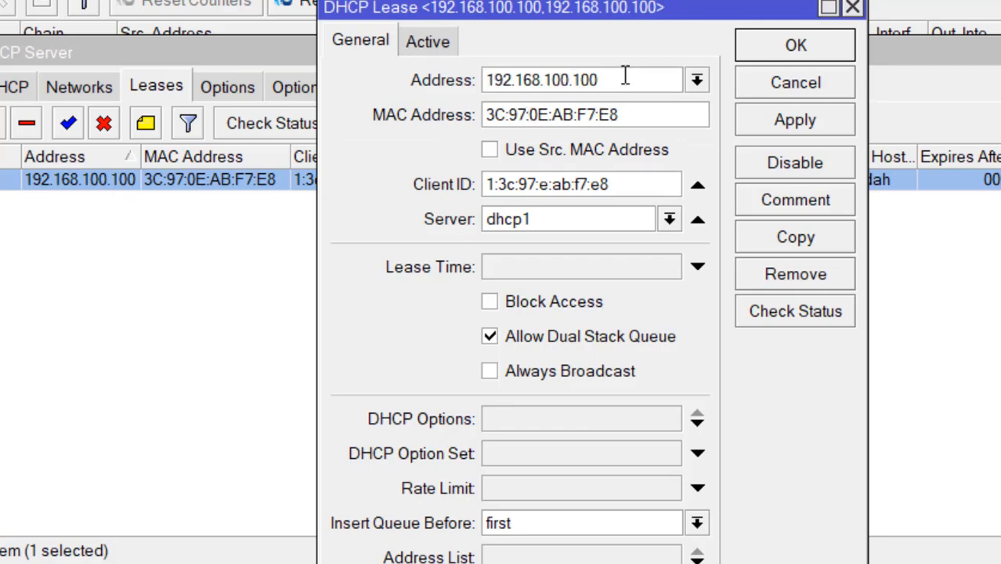
key(BackSpace)
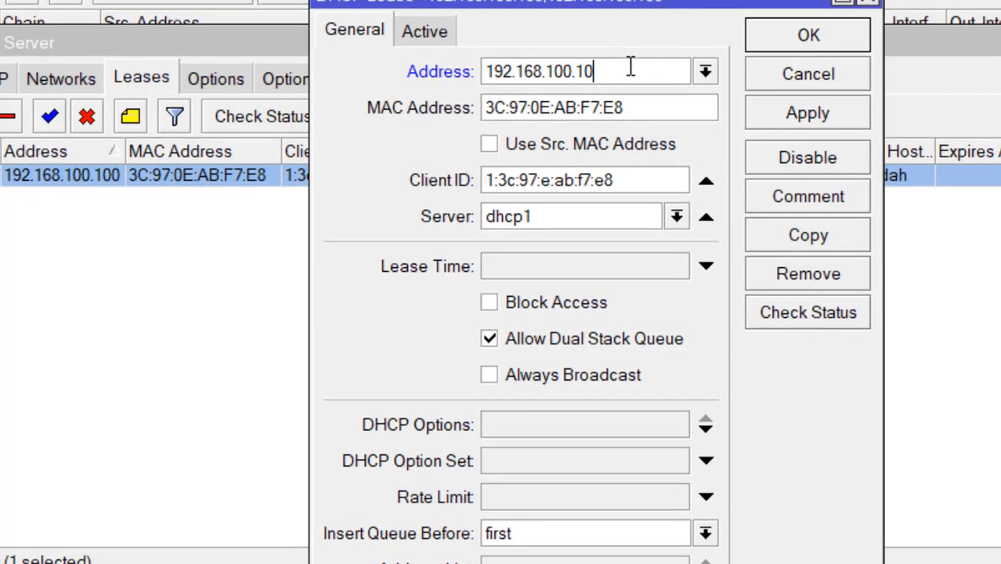
click(747, 114)
click(822, 50)
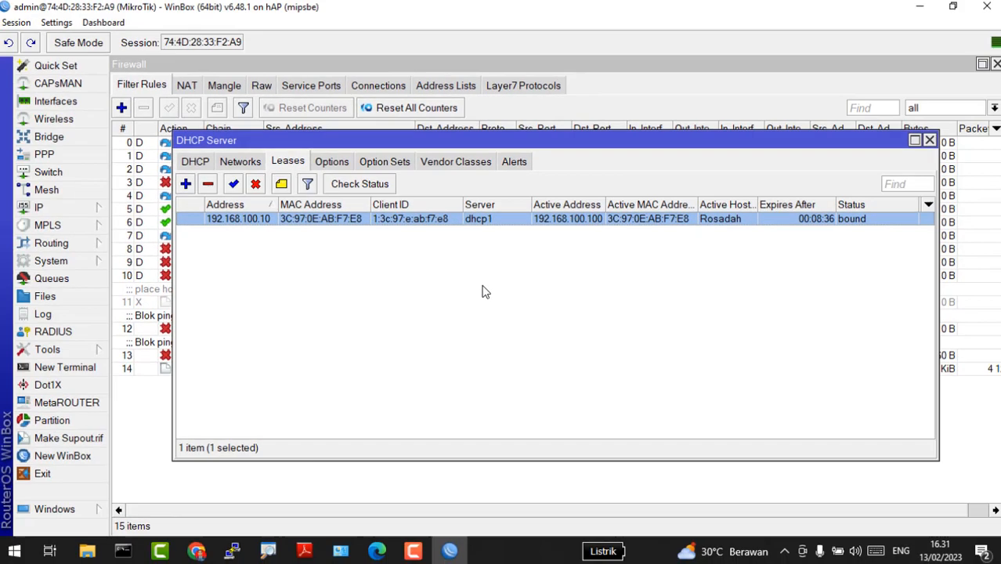
key(alt+Tab)
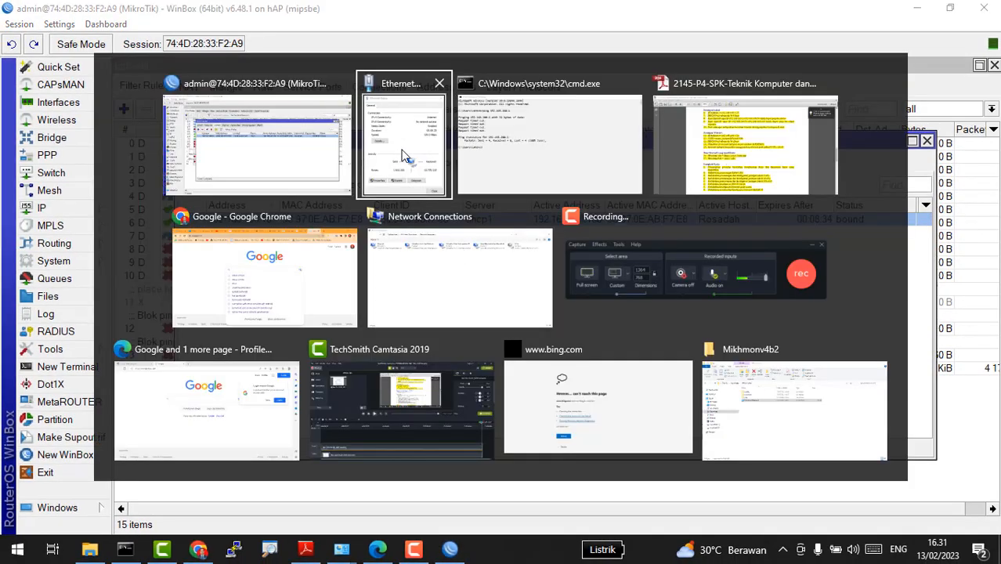
Step: Disable and re-enable the Ethernet adapter so it renews its DHCP address
click(448, 279)
click(98, 91)
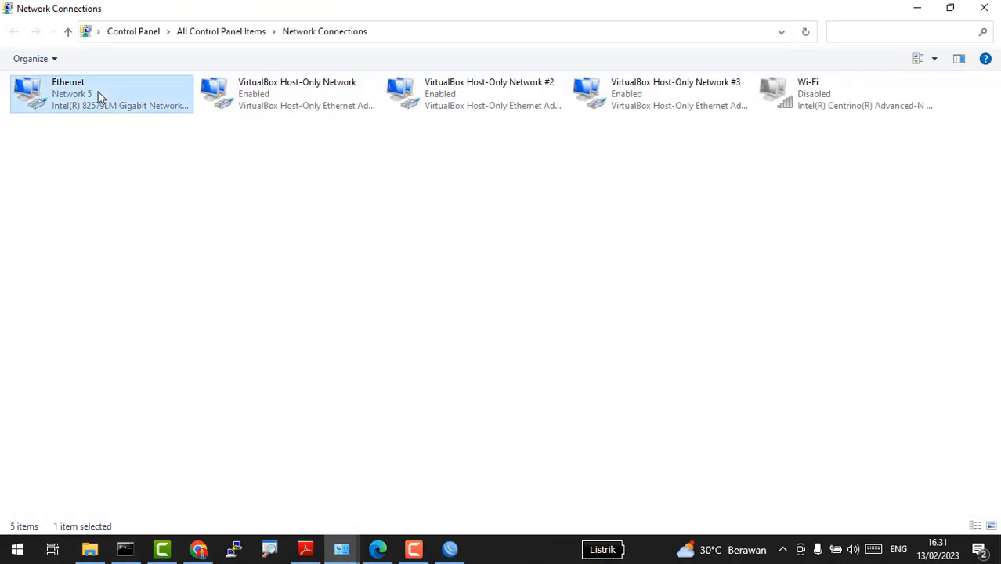
right_click(98, 91)
click(156, 102)
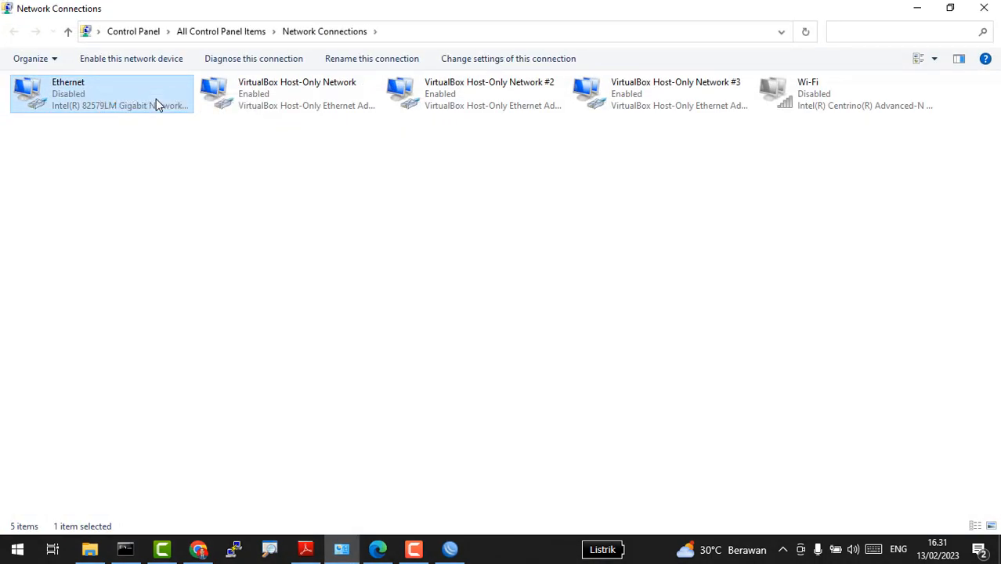
right_click(156, 99)
click(188, 116)
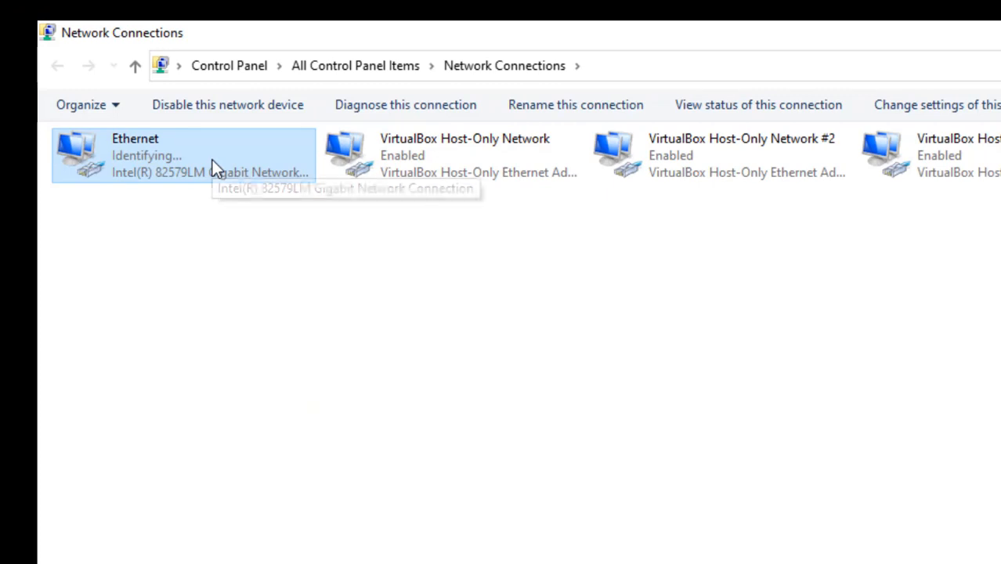
Step: Show the Ethernet status details confirming the address 192.168.100.10
double_click(212, 160)
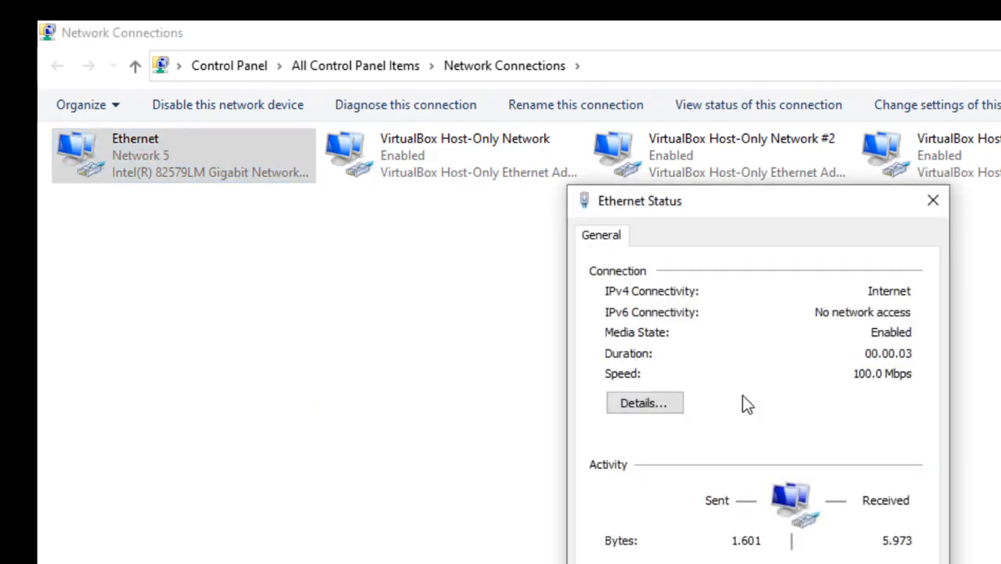
click(646, 402)
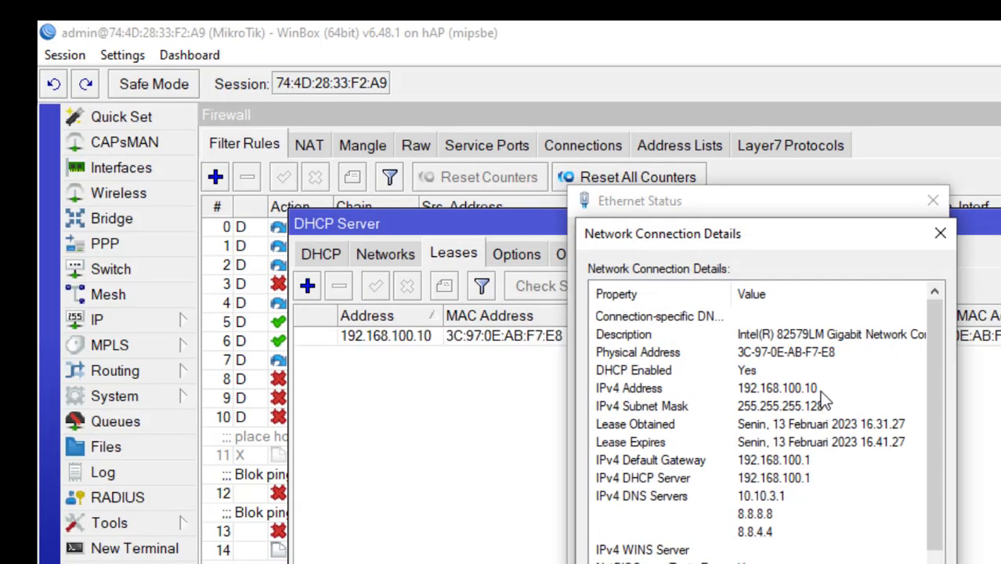
key(alt+Tab)
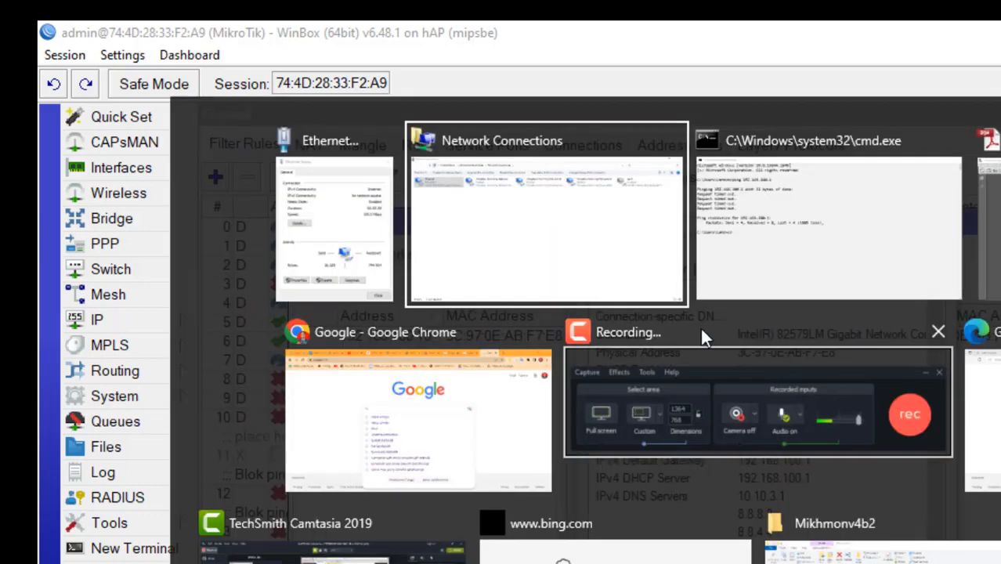
Step: Ping 192.168.100.1 from cmd; the first reply reads 'Request timed out.'
click(746, 284)
text(ping 1)
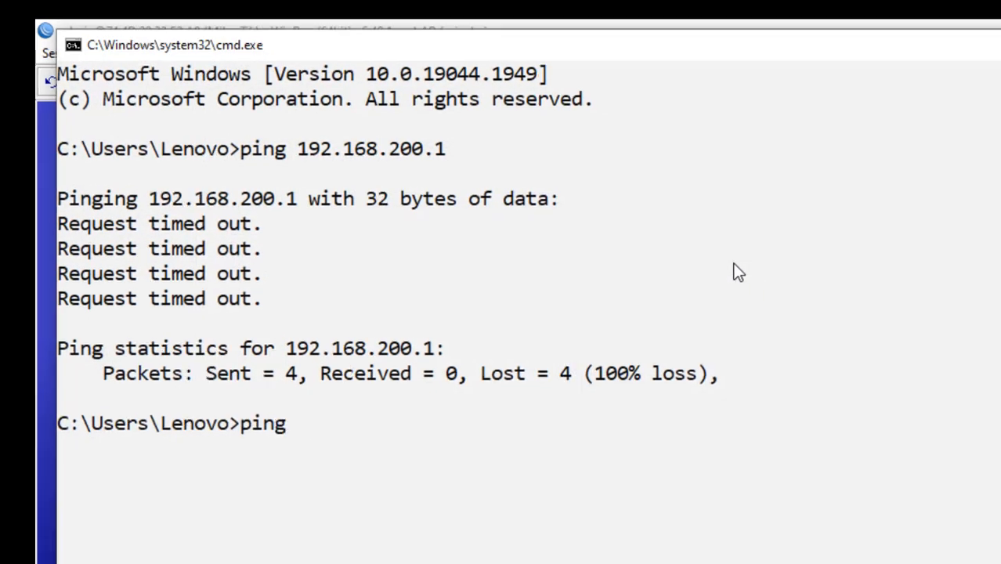
text(9)
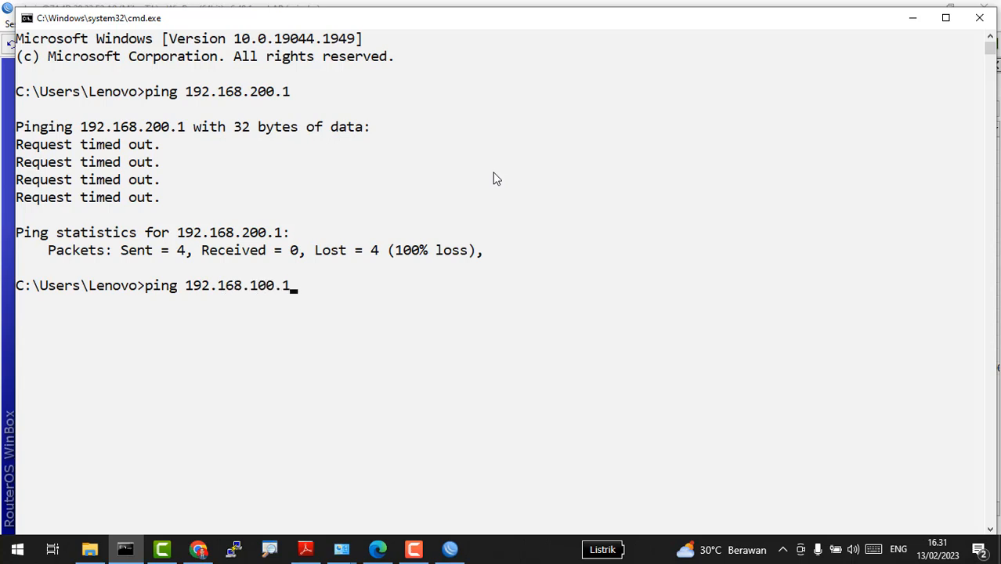
text(2.168.100.1)
key(Return)
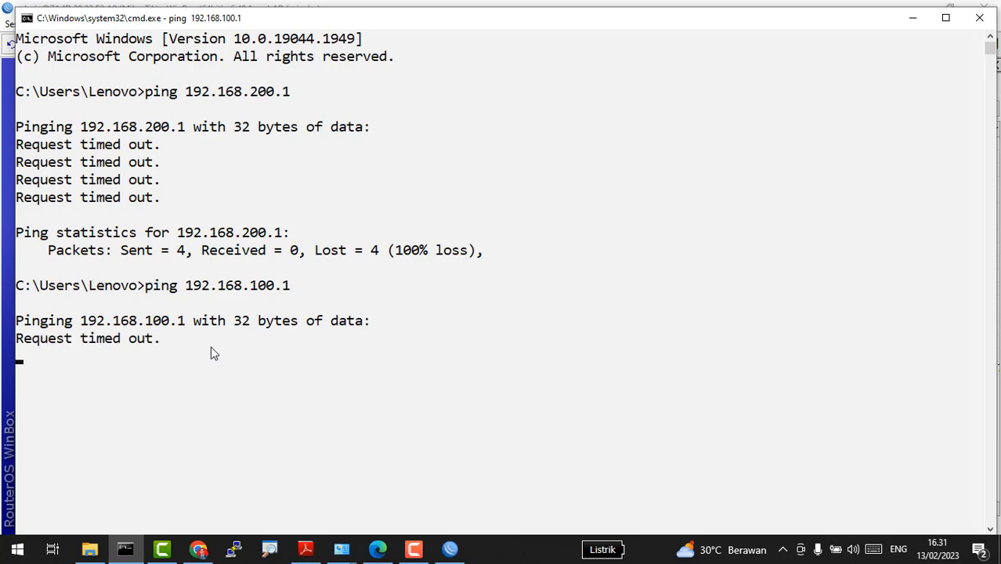
key(alt+Tab)
key(alt+Tab)
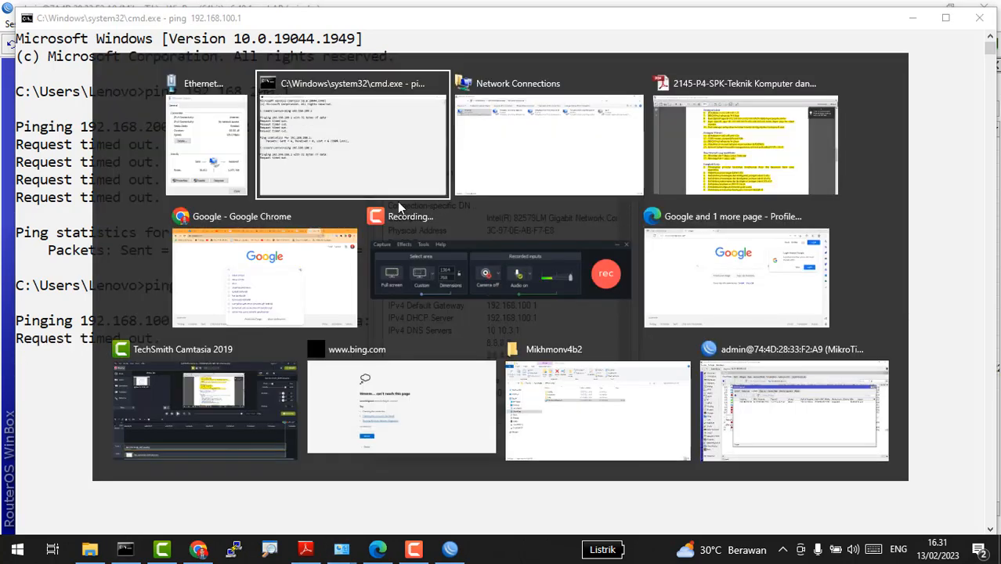
Step: Inspect the ping-blocking rule 13 and logging rule 14 in WinBox's Filter Rules list
click(770, 415)
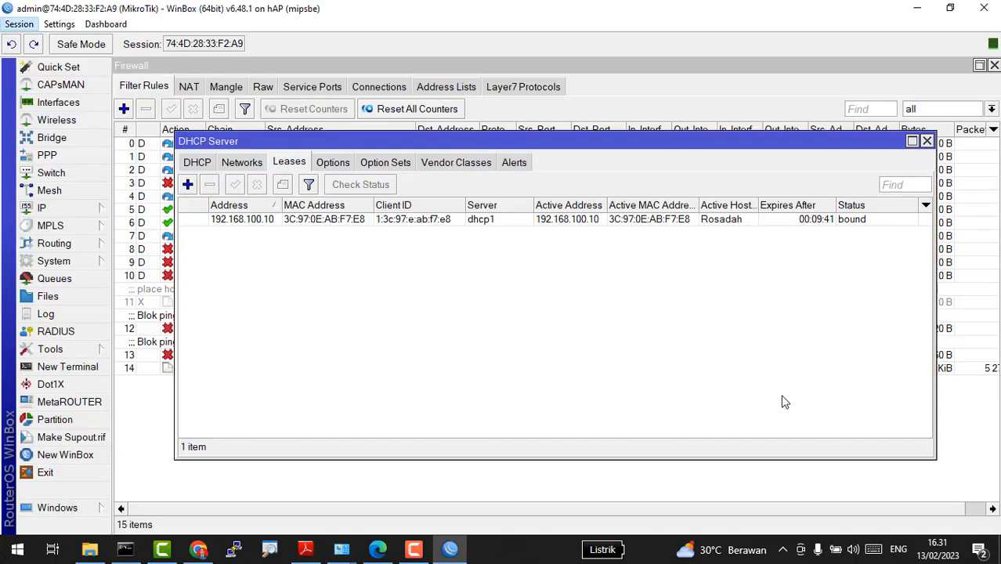
click(151, 415)
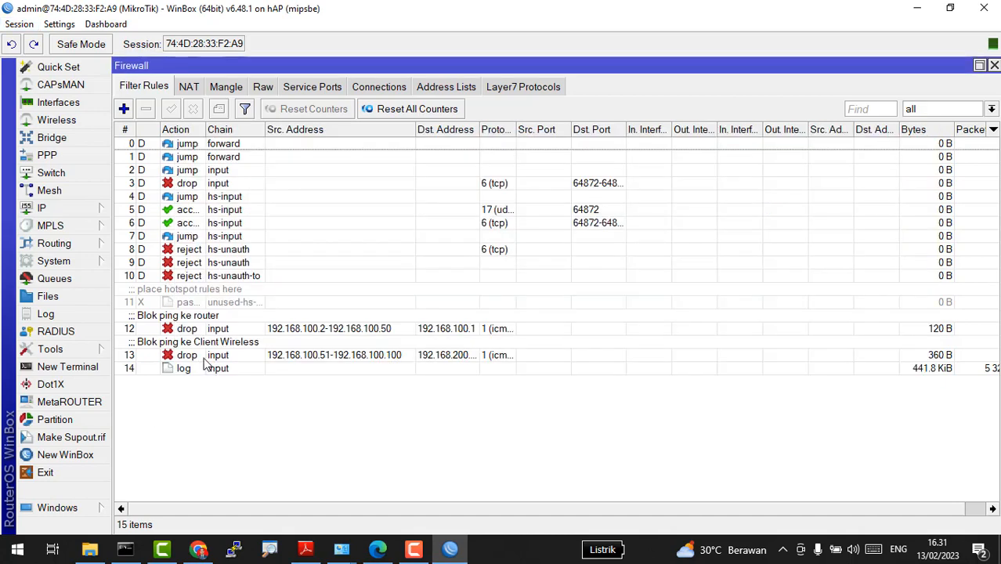
click(217, 371)
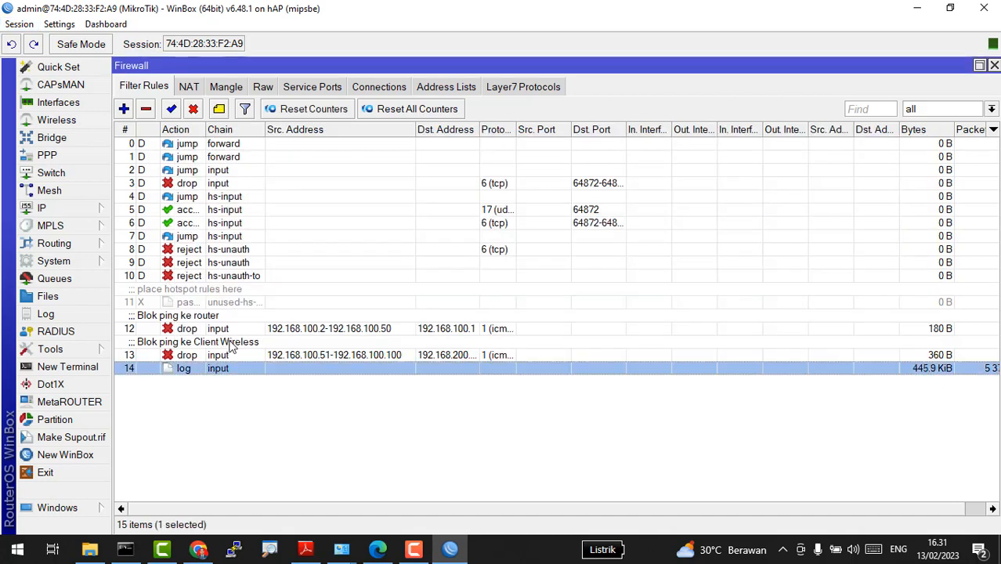
click(849, 381)
click(859, 356)
click(857, 372)
key(alt+Tab)
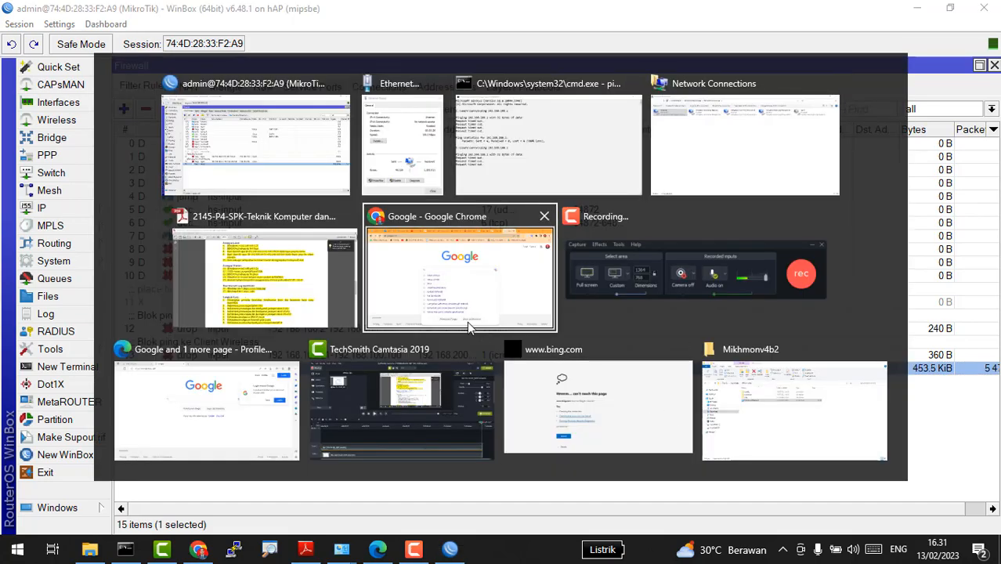
Step: Highlight items c (Blocking ping dari client), d (Logging) and step 11's heading on page 3
key(alt+shift+Tab)
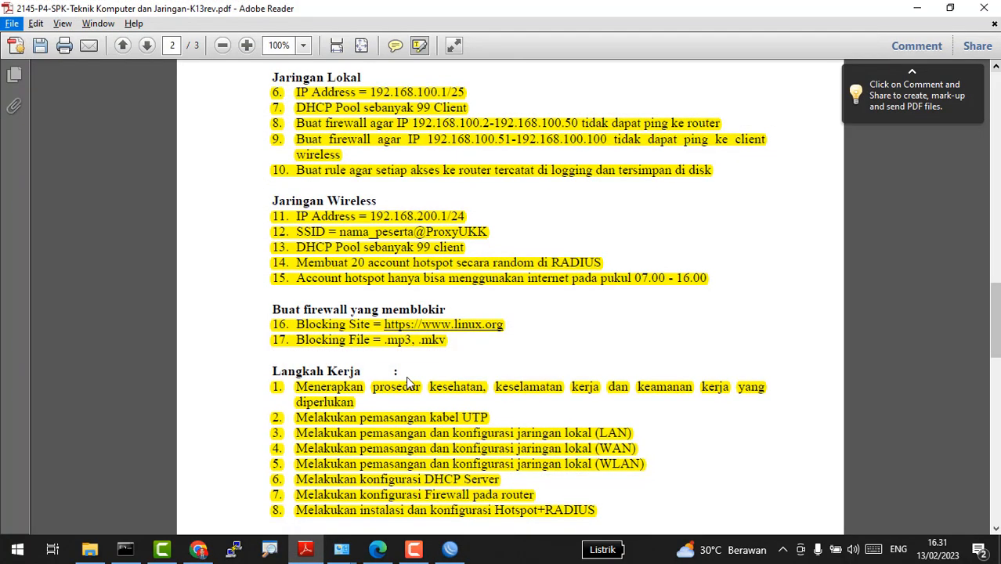
scroll(407, 382, down, 12)
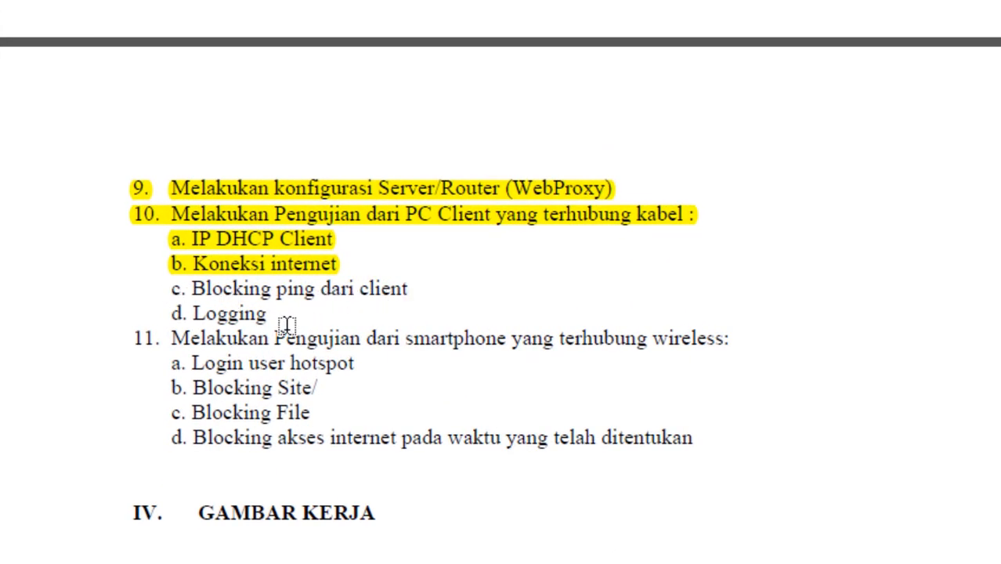
drag(280, 322, 141, 295)
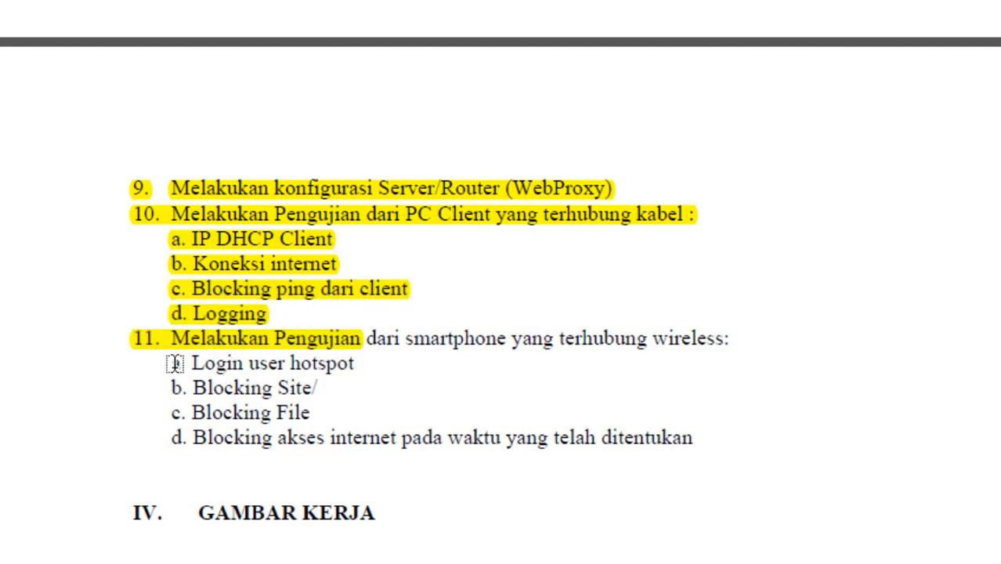
drag(774, 340, 732, 341)
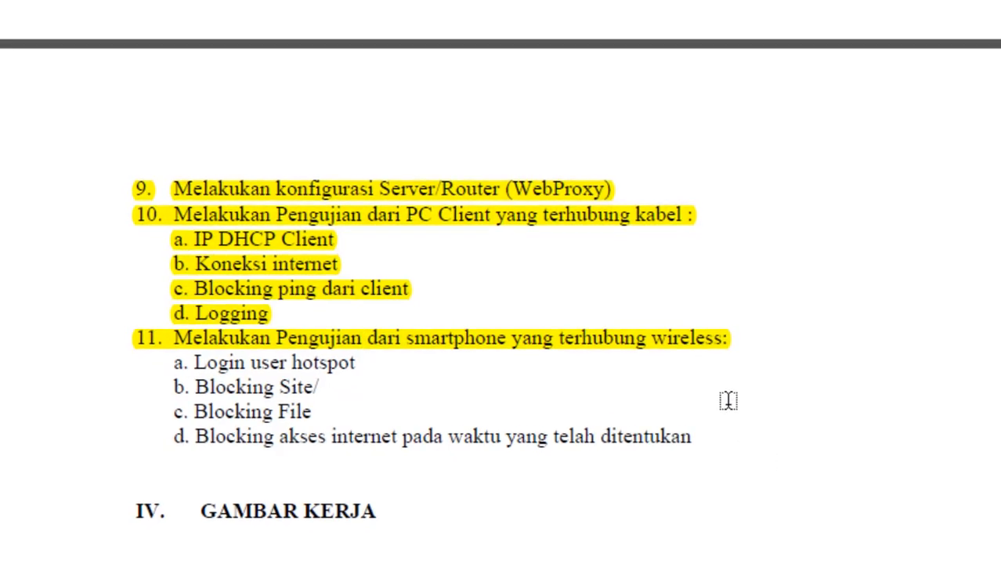
key(alt+Tab)
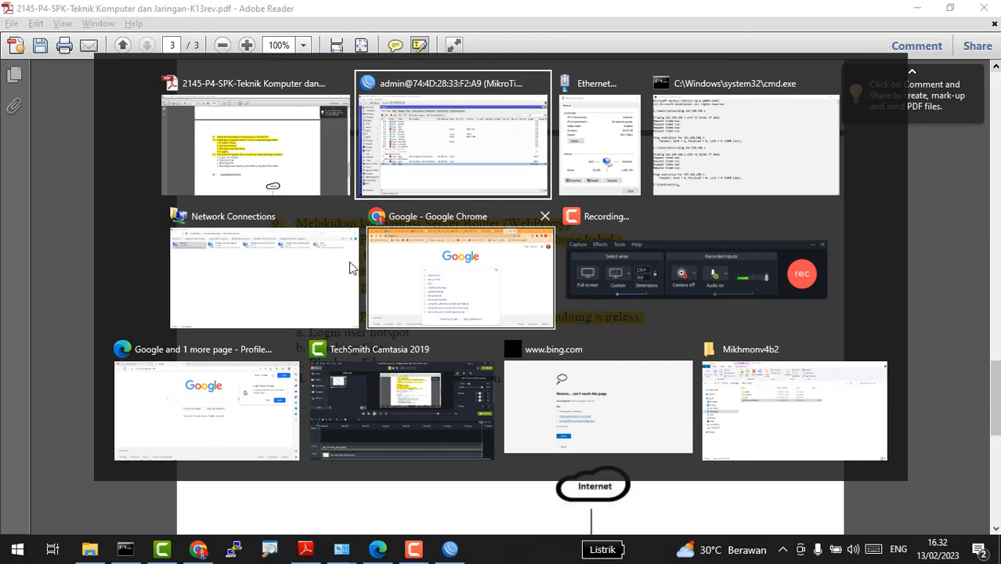
Step: Disable the Ethernet adapter and enable the Wi-Fi adapter
click(350, 268)
right_click(141, 94)
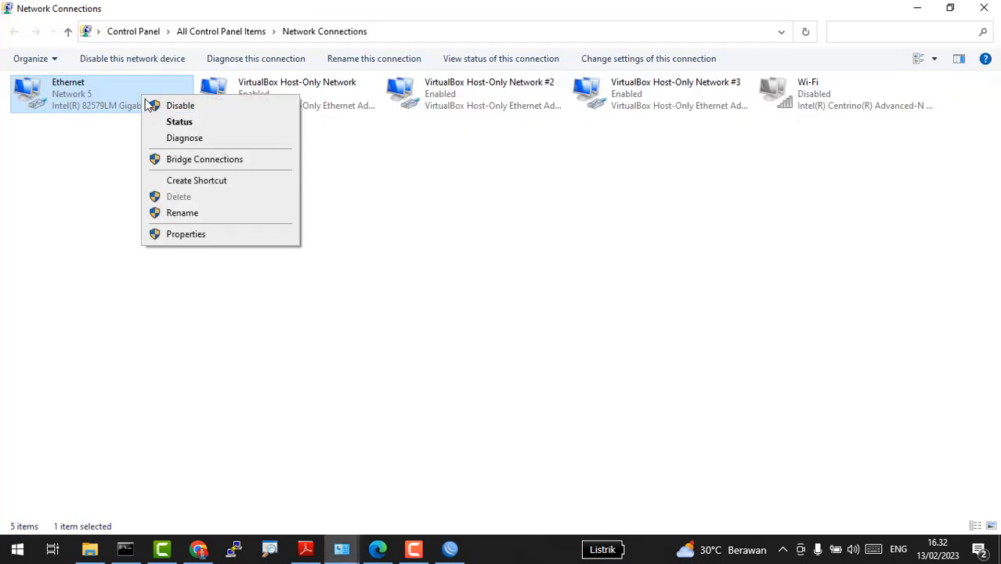
click(524, 204)
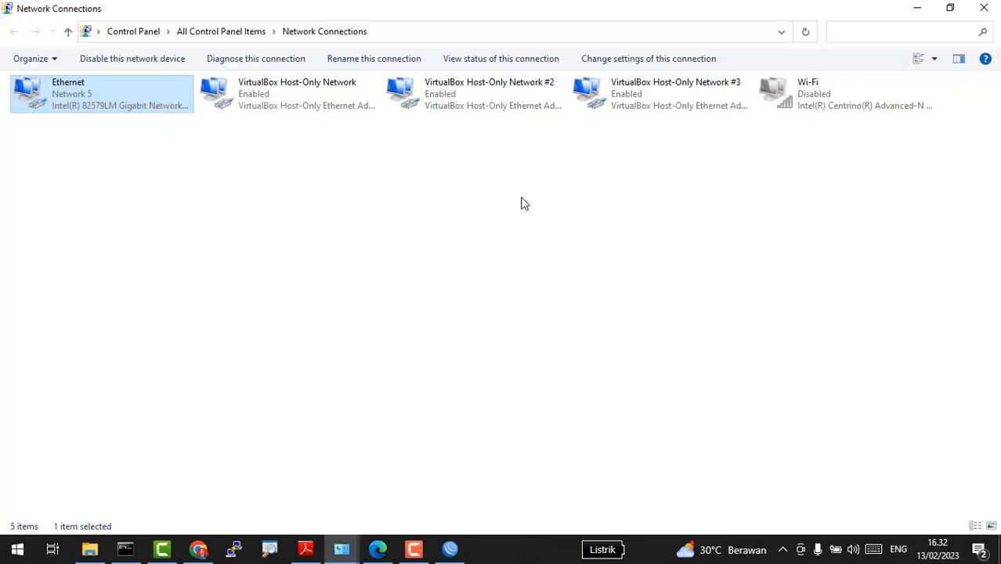
right_click(792, 102)
click(829, 116)
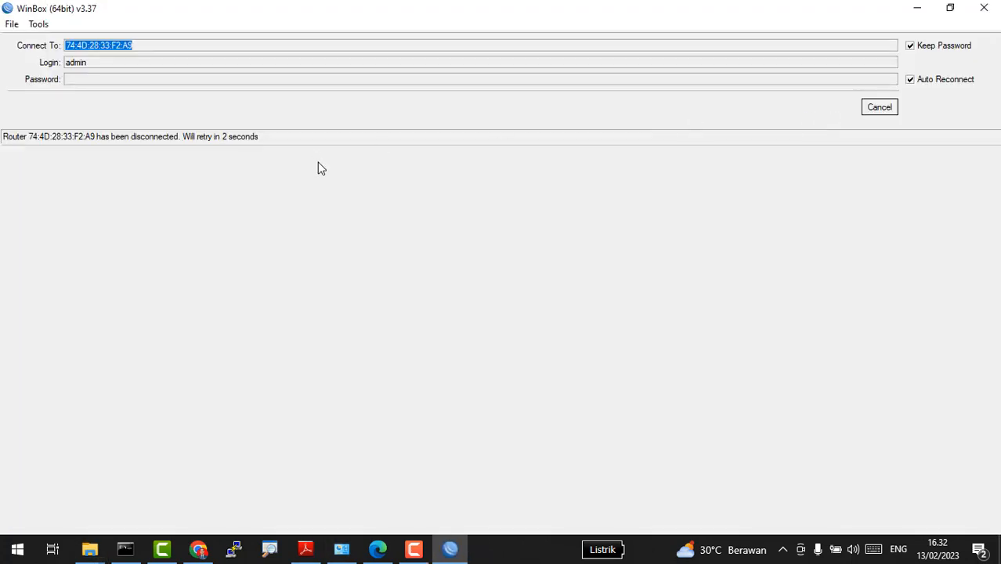
Step: Open the Wi-Fi 'Action needed' notification to bring up the hotspot login page
key(alt+Tab)
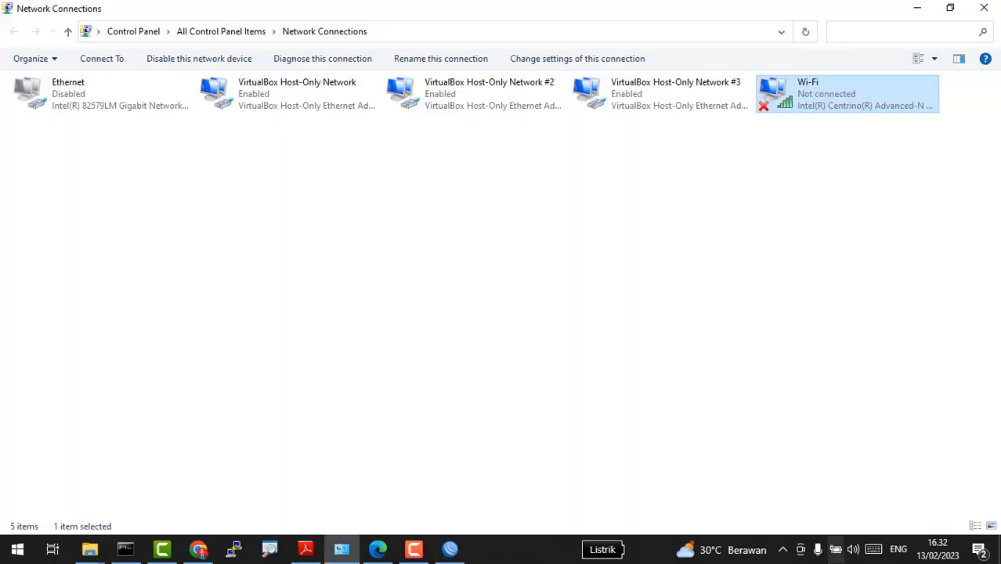
click(783, 550)
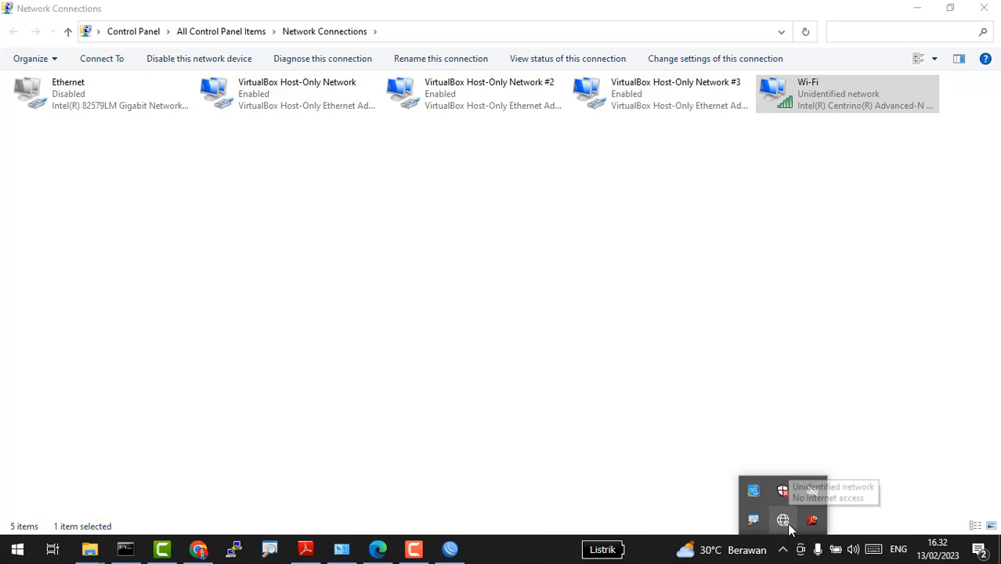
click(783, 518)
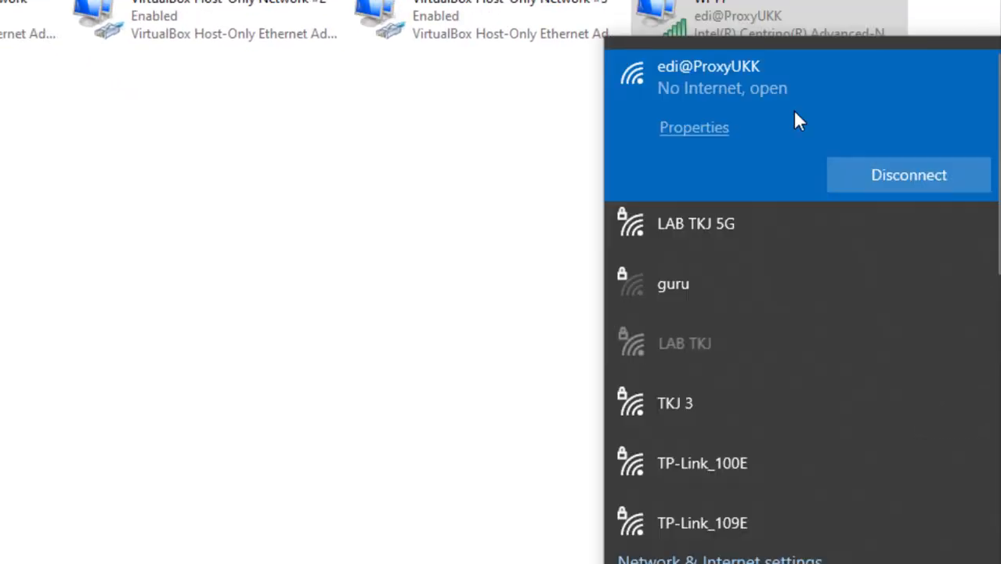
click(647, 429)
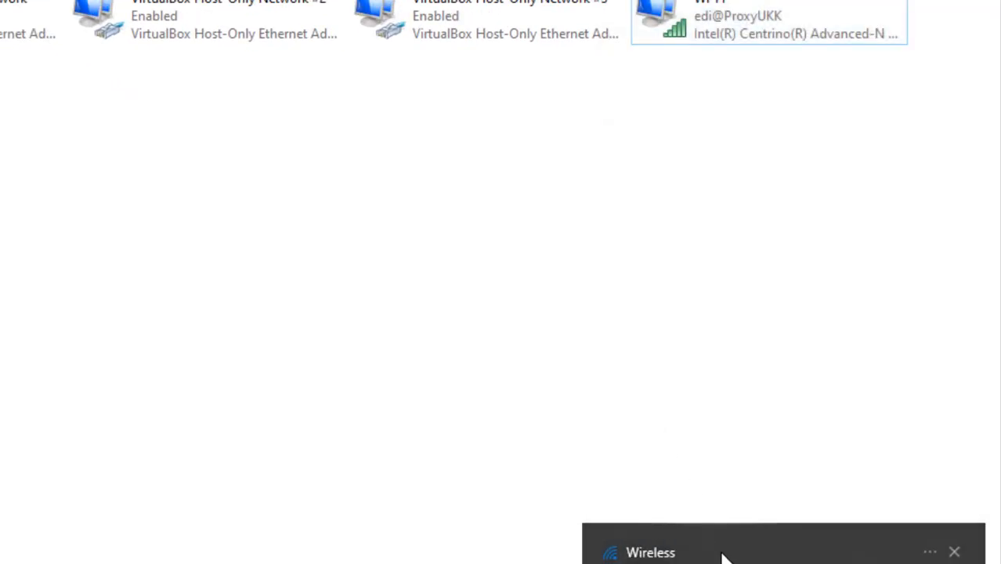
click(812, 492)
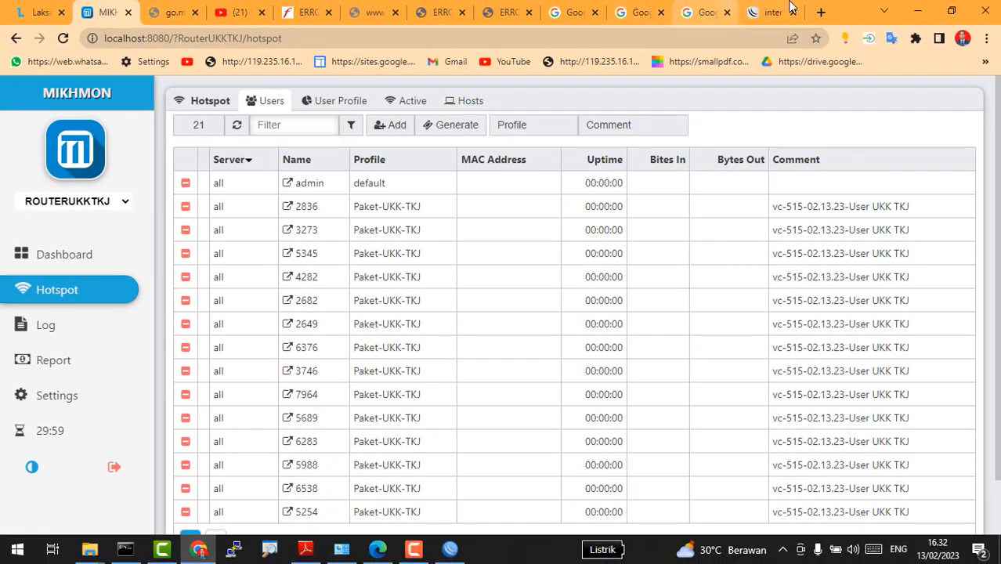
Step: Go back to the hotspot login tab in Chrome
click(770, 12)
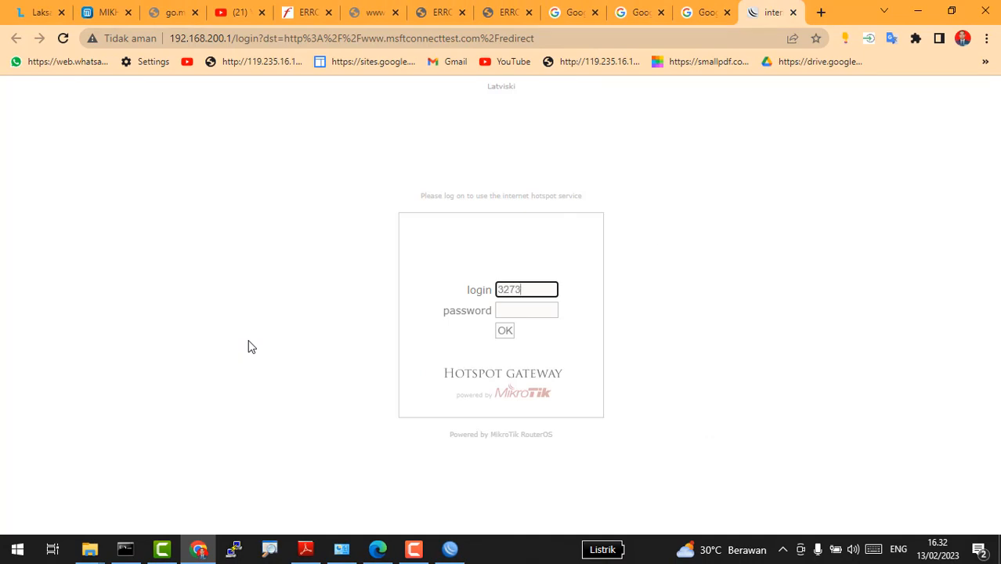
Step: Log in to the hotspot page with the voucher username and password, then switch to the task PDF
key(Tab)
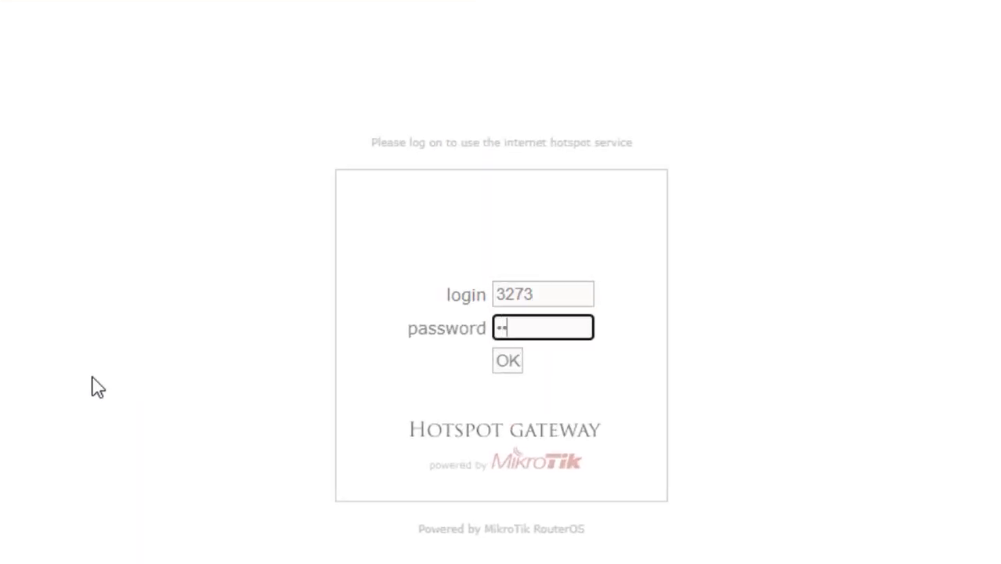
text(****)
click(501, 365)
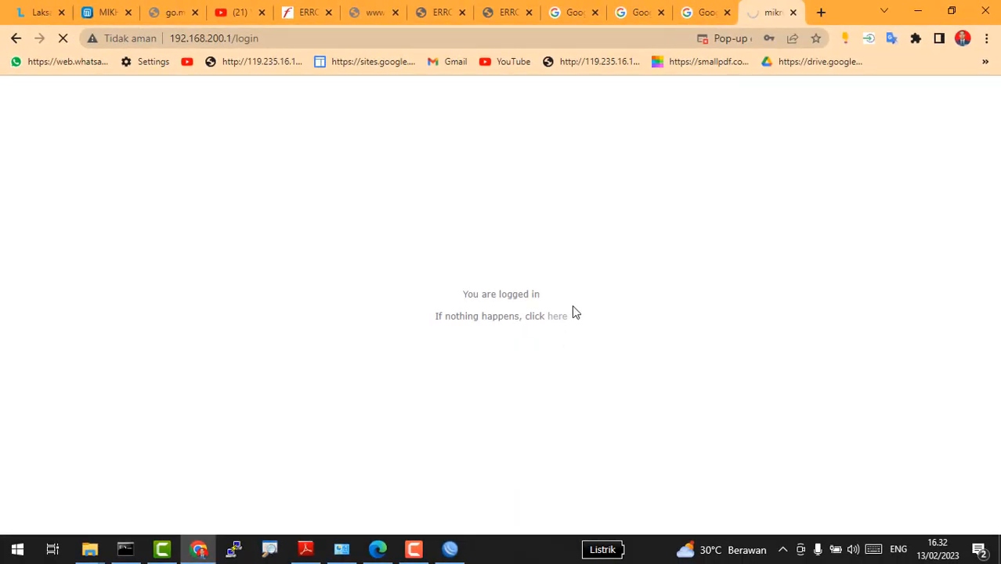
key(alt+Tab)
key(alt+Tab)
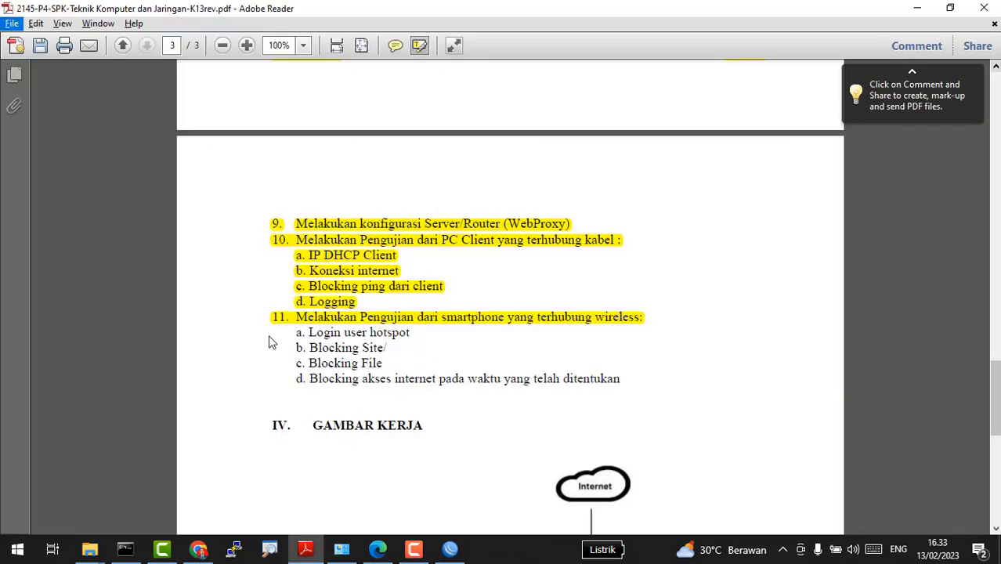
Step: Highlight 'a. Login user hotspot' under item 11 of the task sheet
click(268, 331)
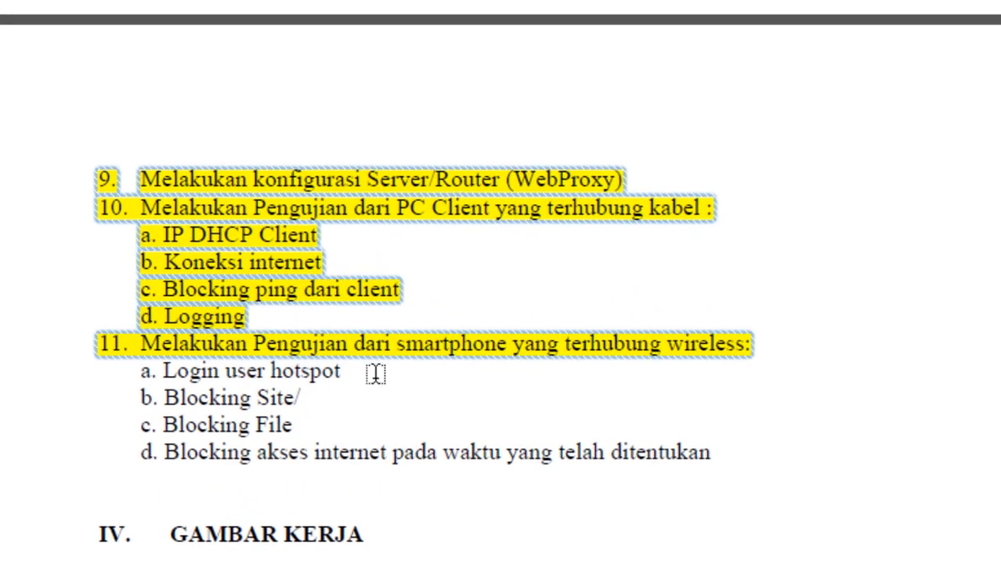
mouse_move(401, 330)
mouse_down()
mouse_move(275, 348)
mouse_move(385, 342)
mouse_move(385, 371)
mouse_move(353, 395)
mouse_up()
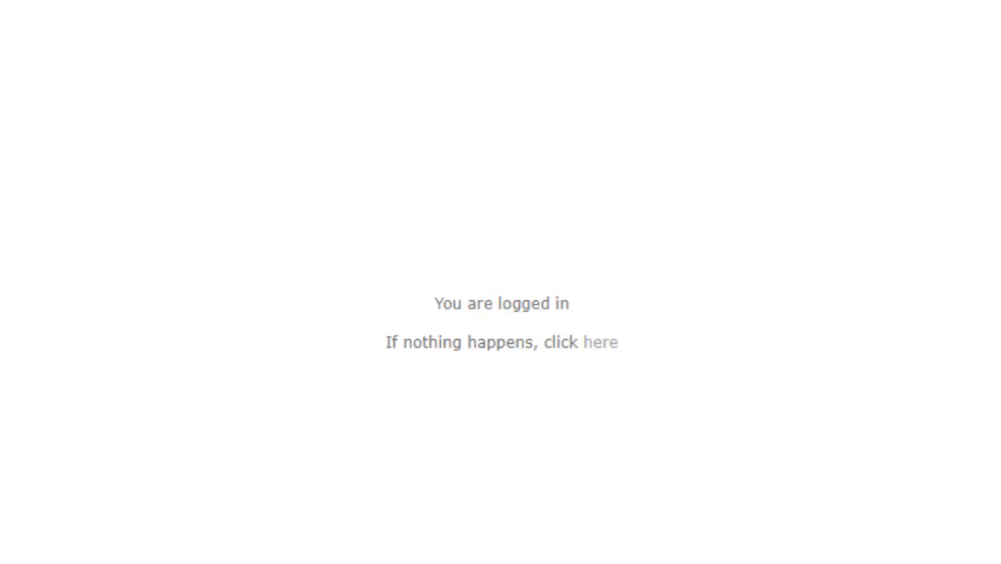
Step: Search 'index of mp3', open the srm.net listing and request srm_buss_ii.mp3, which is refused
click(820, 13)
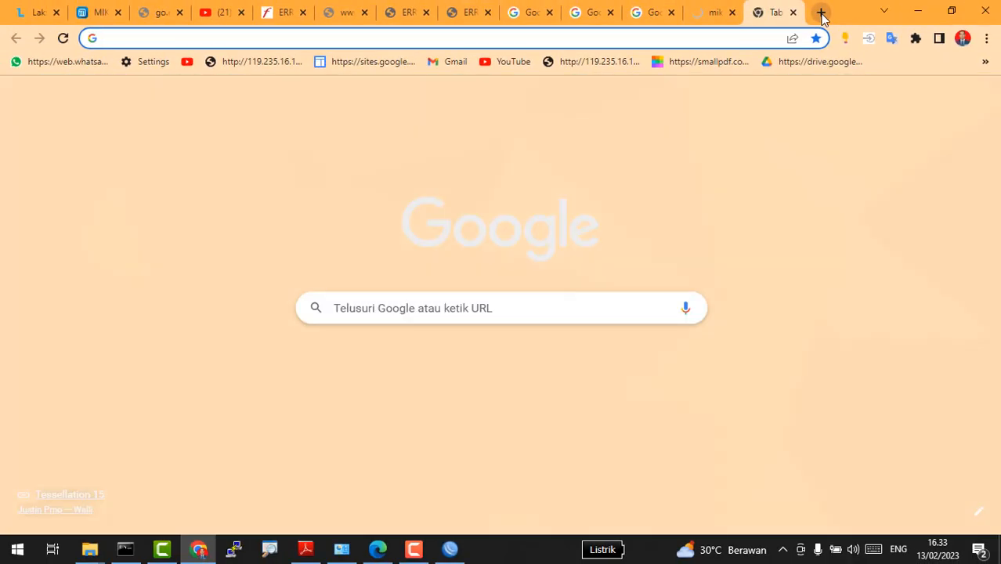
text(inde)
key(Return)
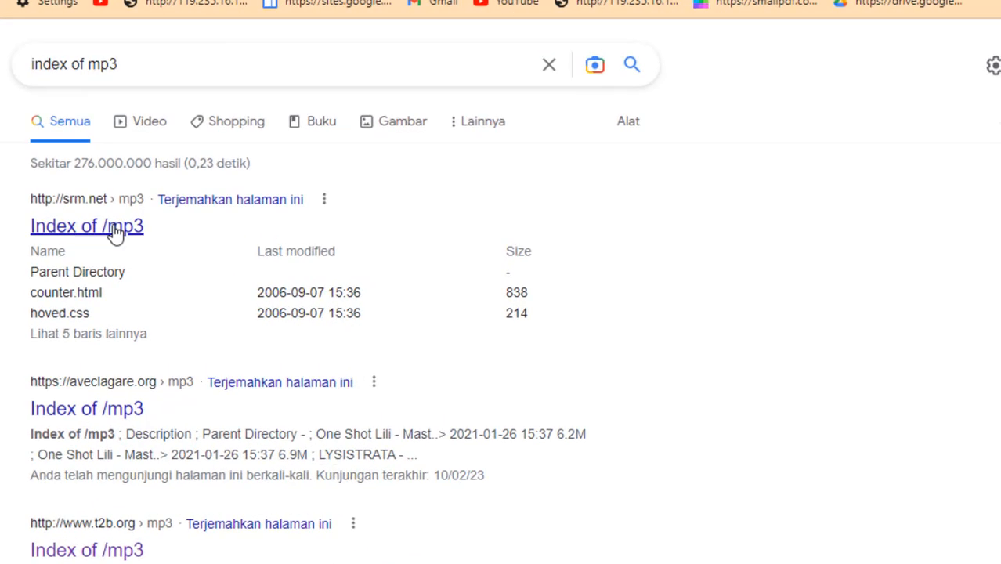
click(106, 228)
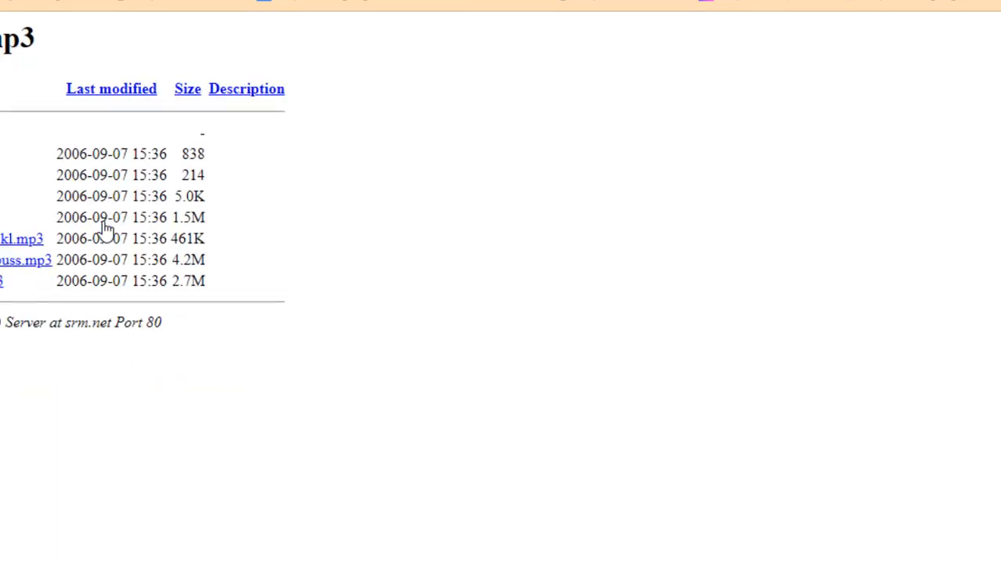
click(71, 247)
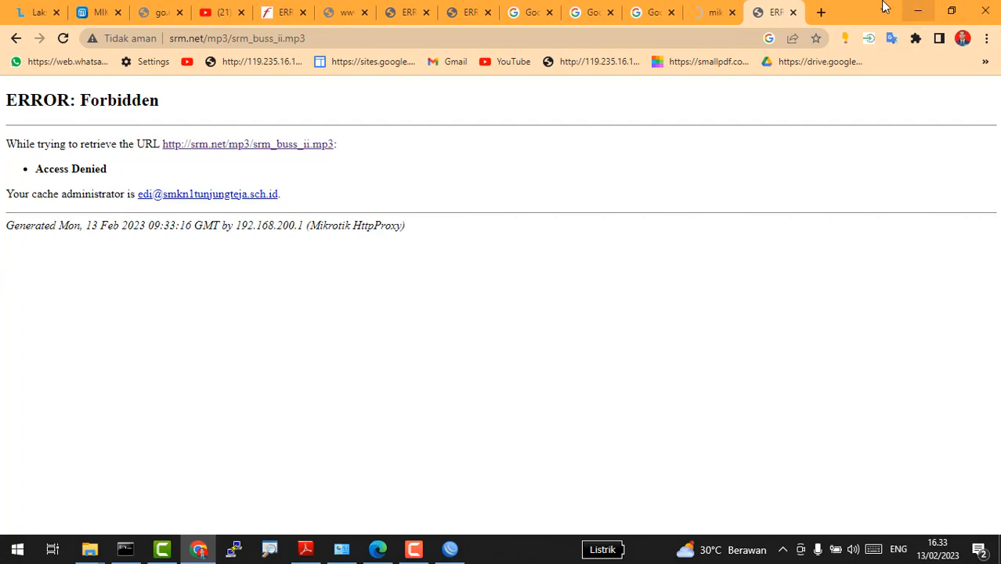
click(821, 12)
Step: Search 'index of mkv', open Index of /mkv/720p and request the californication sample, which is refused
text(inde)
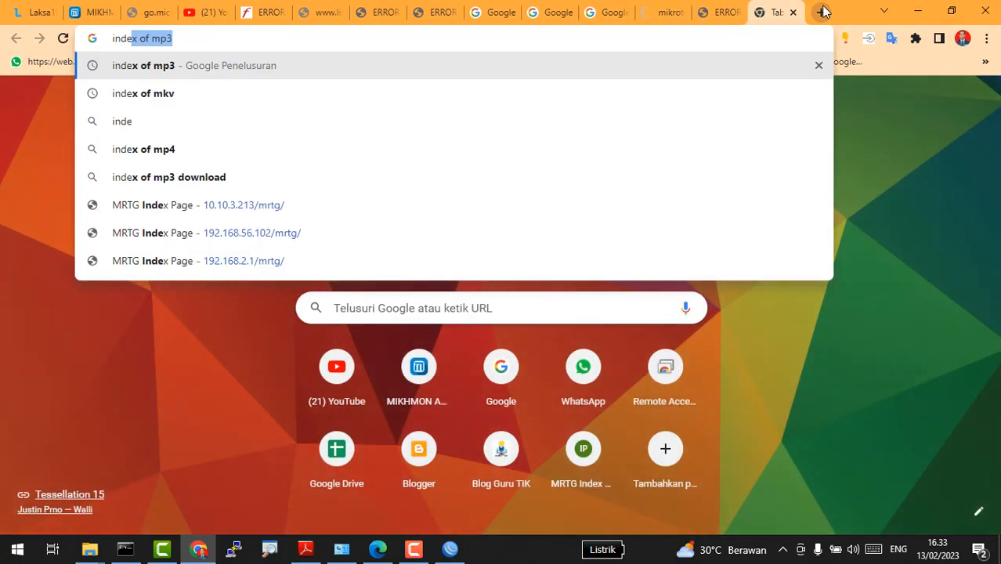
key(Right)
key(BackSpace)
key(BackSpace)
key(BackSpace)
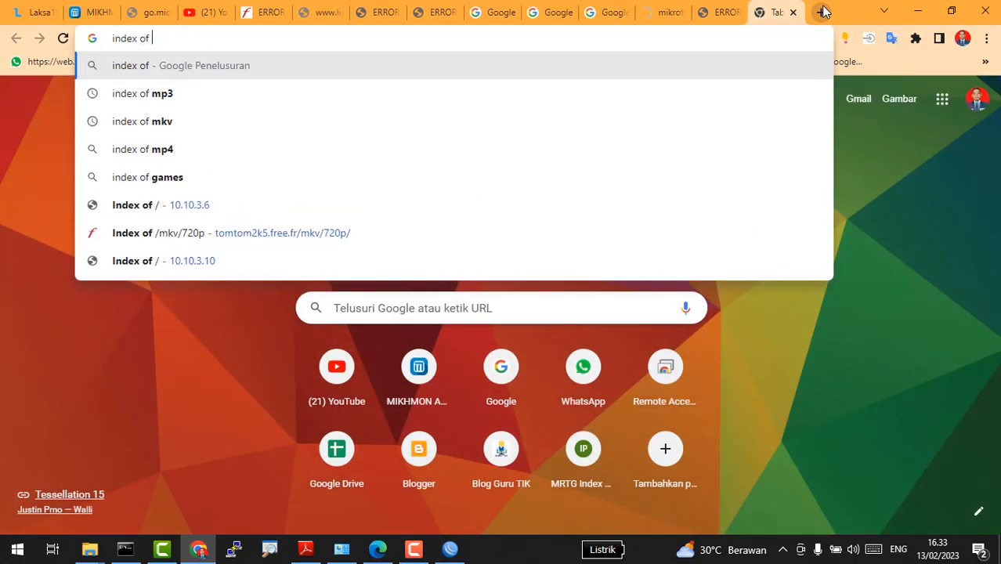
text(mkv)
key(Return)
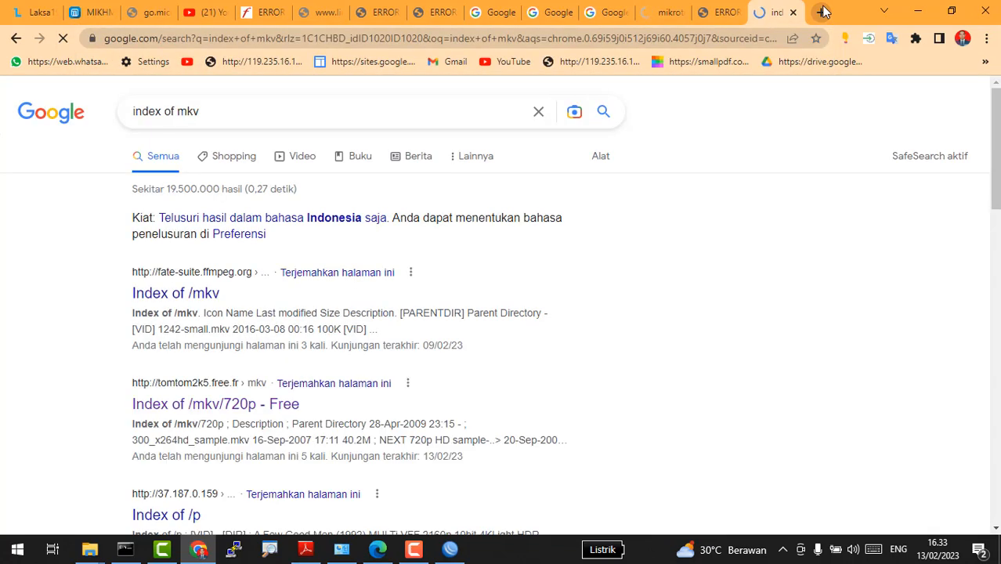
click(272, 405)
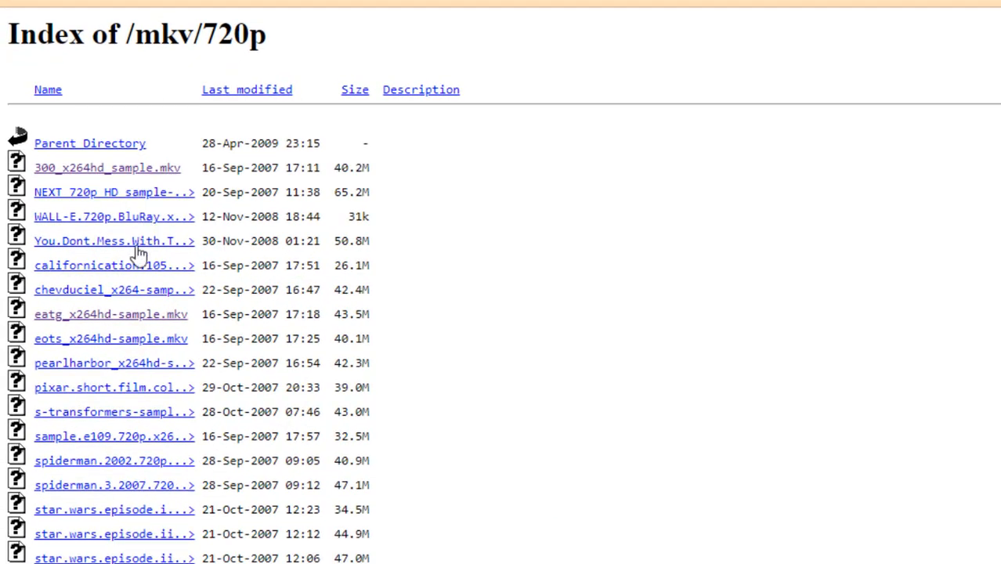
click(148, 265)
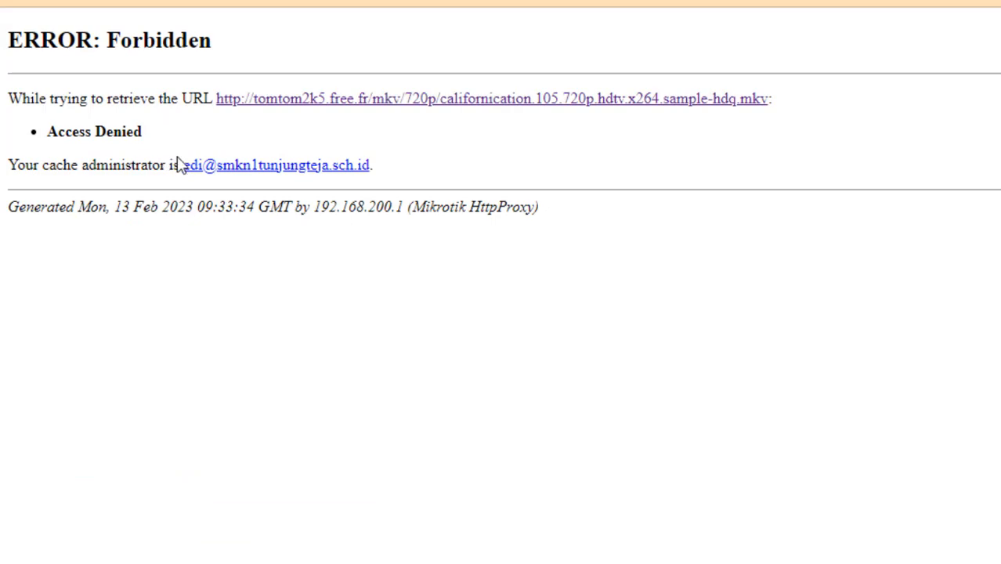
click(825, 11)
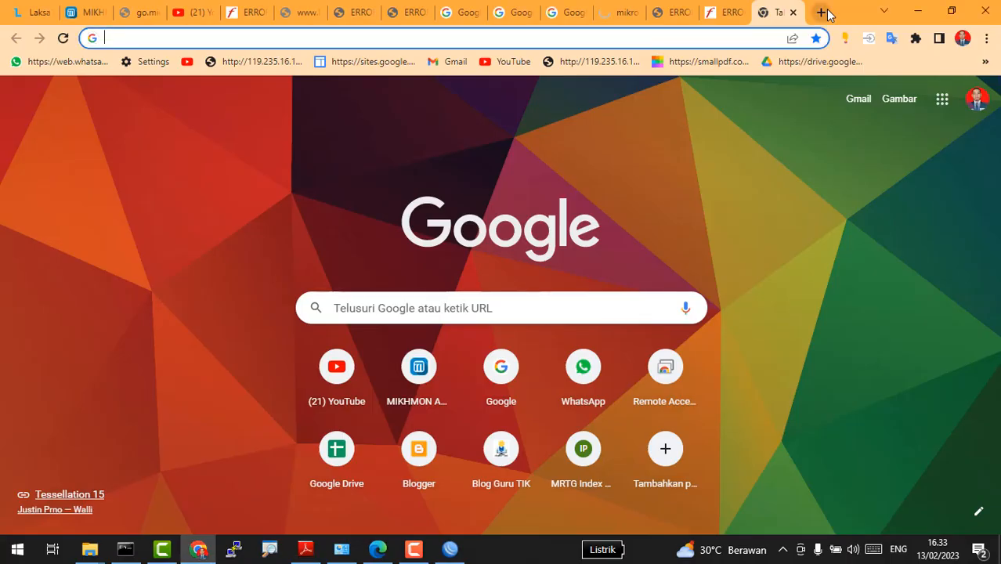
text(www.k)
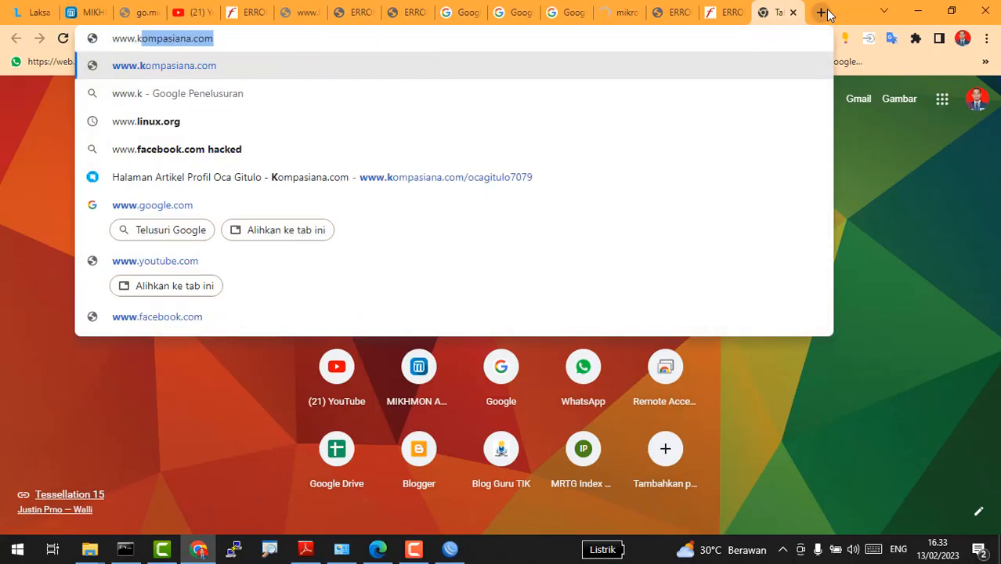
key(BackSpace)
key(BackSpace)
text(linux.org)
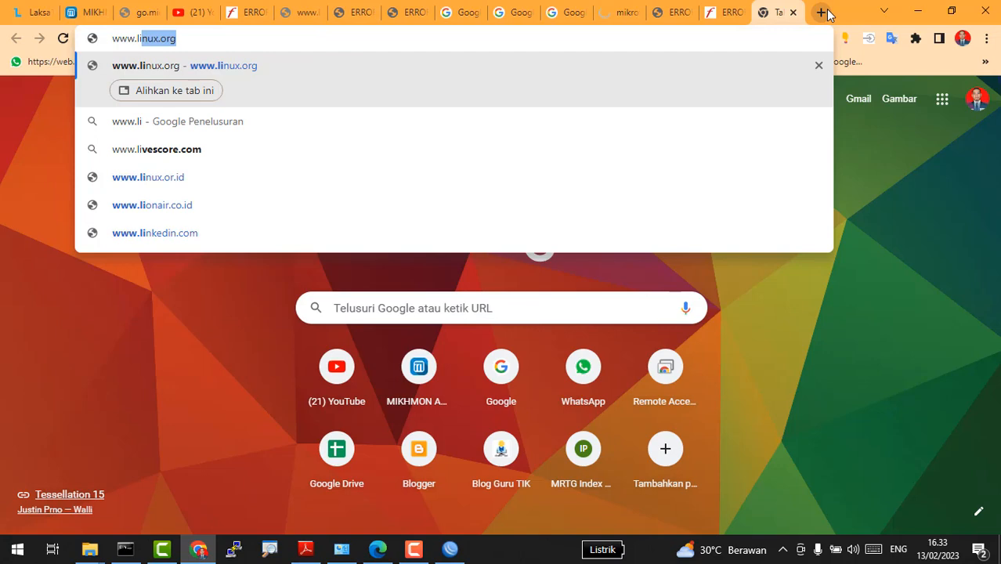
key(Return)
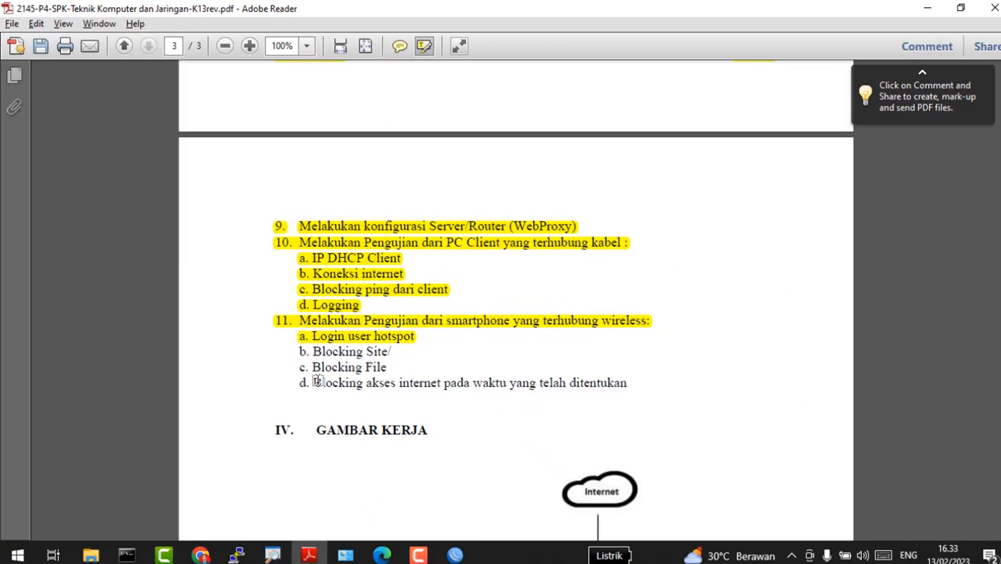
Step: Select the remaining smartphone test items, then open the phone's Wi-Fi settings from quick settings
drag(296, 345, 393, 368)
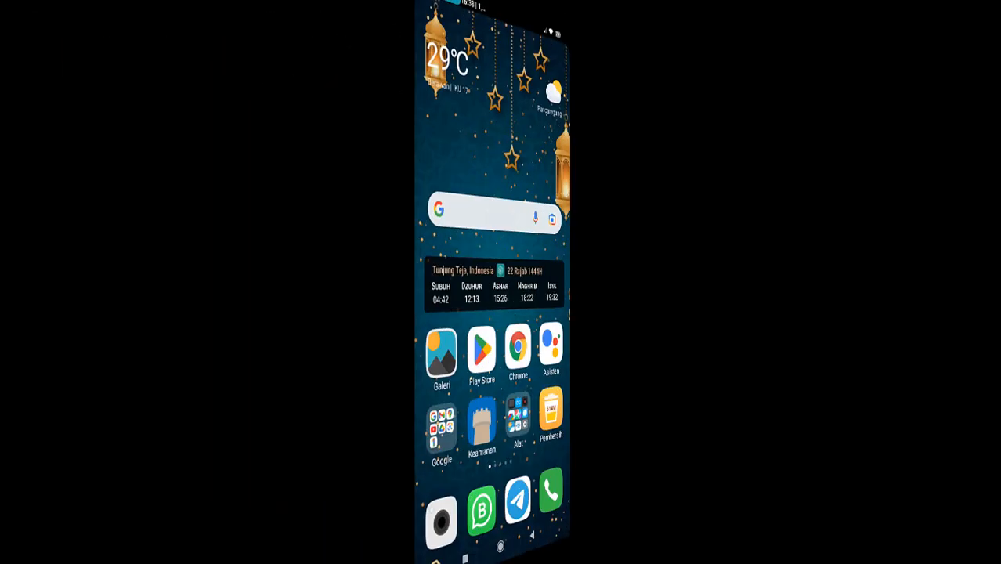
drag(501, 11, 501, 313)
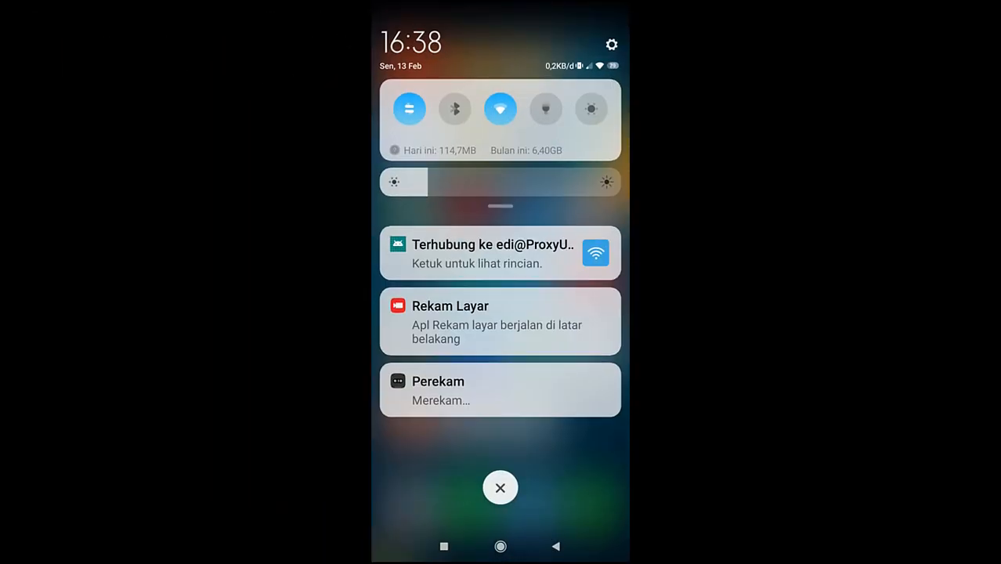
drag(501, 206, 501, 376)
click(530, 105)
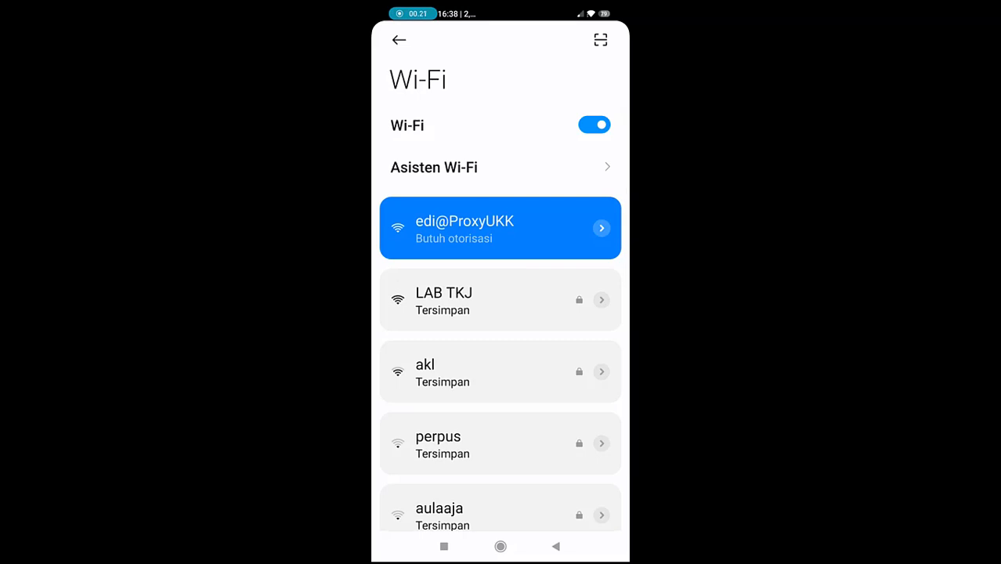
Step: Sign in to the hotspot on the phone with the voucher login and password, then go Home
drag(501, 11, 501, 282)
click(487, 253)
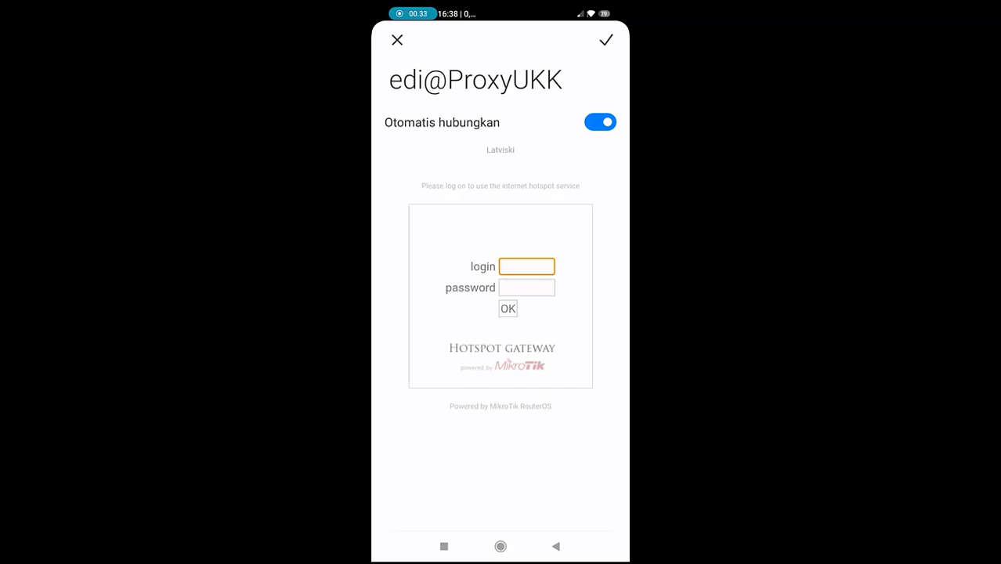
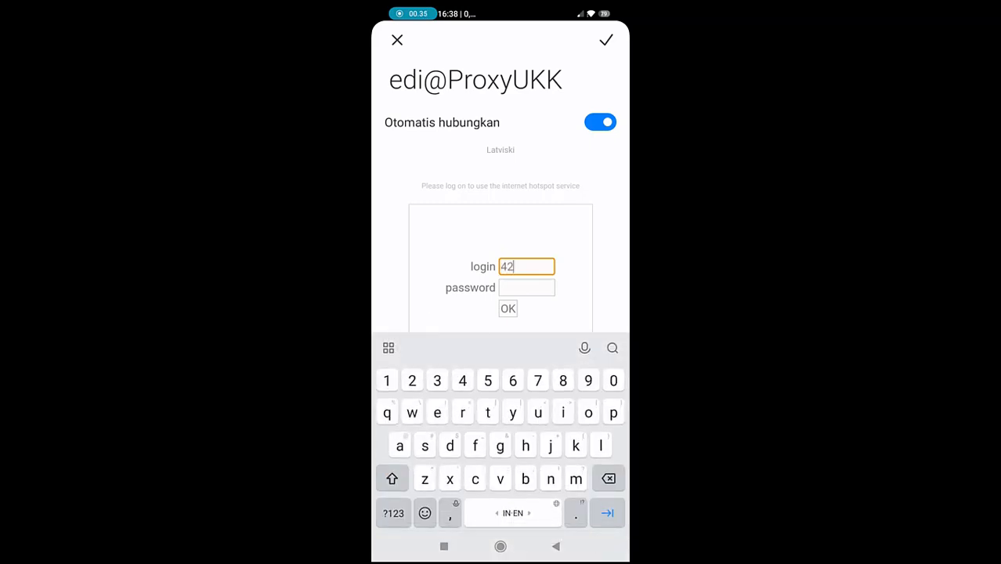
click(527, 288)
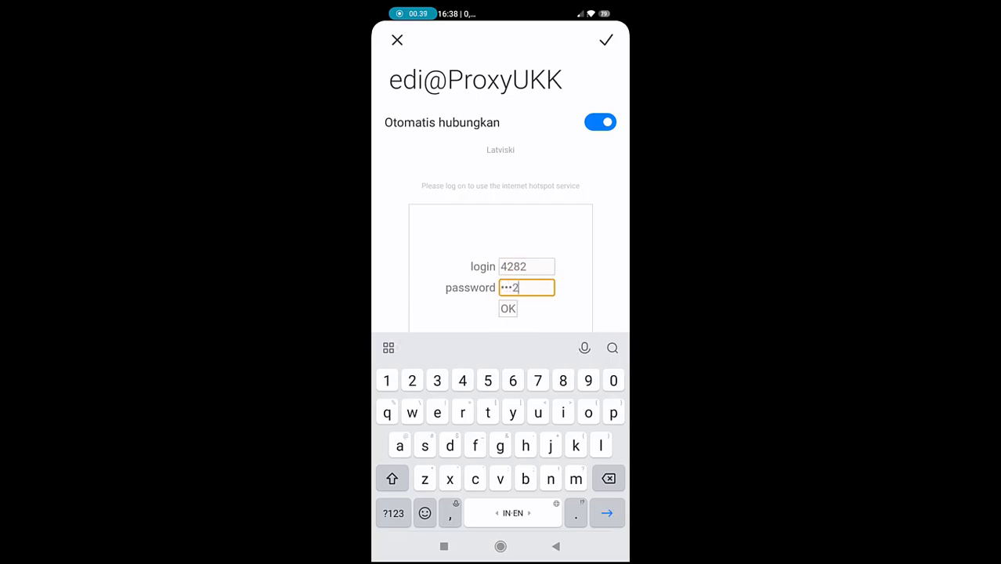
key(Return)
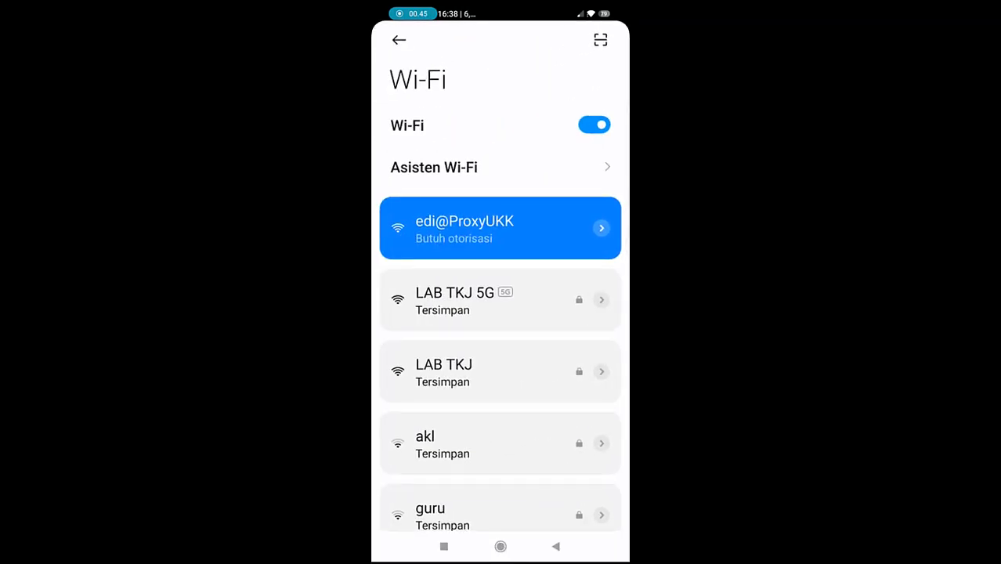
click(500, 546)
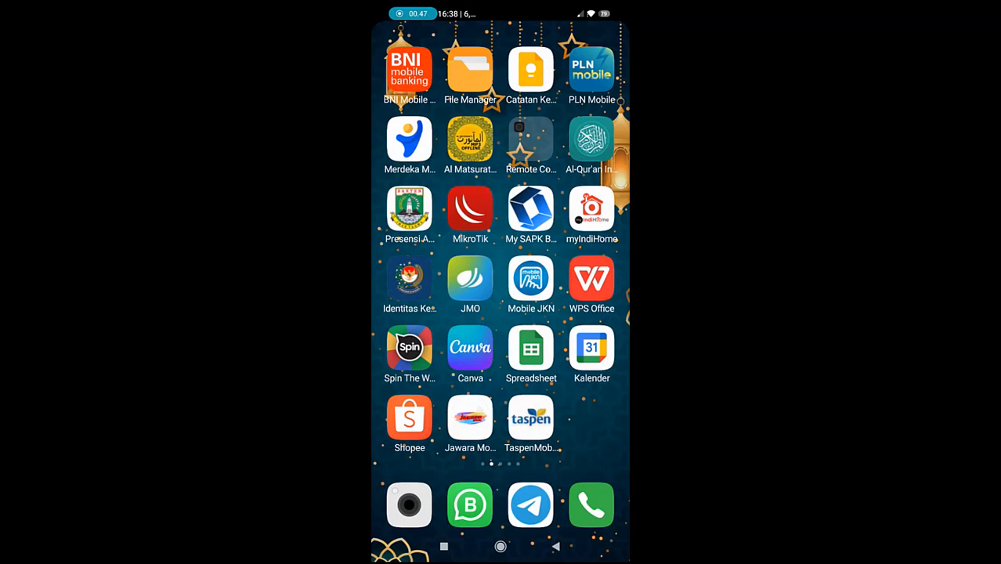
Step: In the phone browser, search index of mp3 and request an mp3 from the srm.net listing
mouse_move(438, 313)
mouse_down()
mouse_move(595, 313)
mouse_move(423, 313)
mouse_up()
mouse_move(595, 314)
mouse_down()
mouse_move(422, 314)
mouse_move(595, 314)
mouse_up()
click(530, 336)
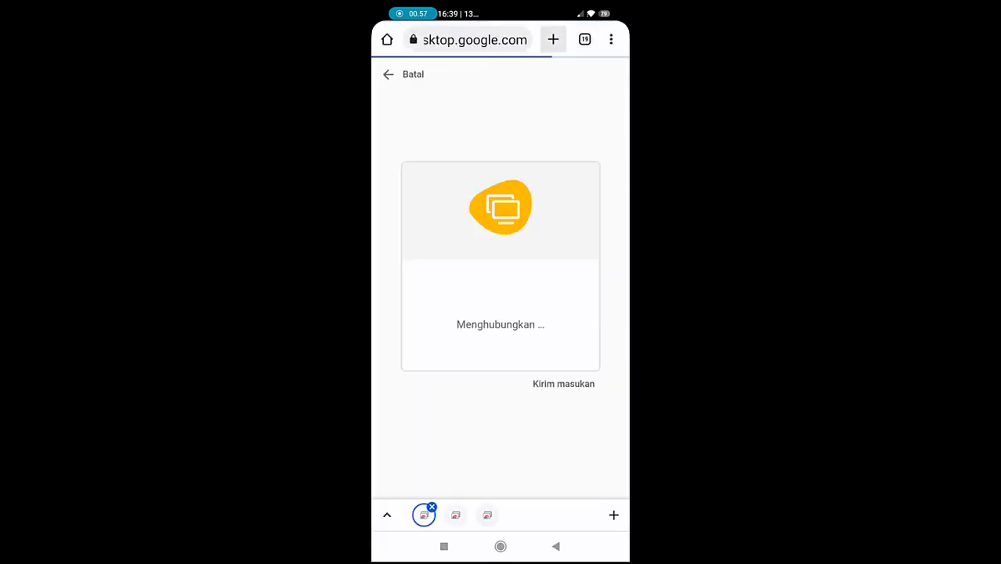
click(553, 39)
click(478, 183)
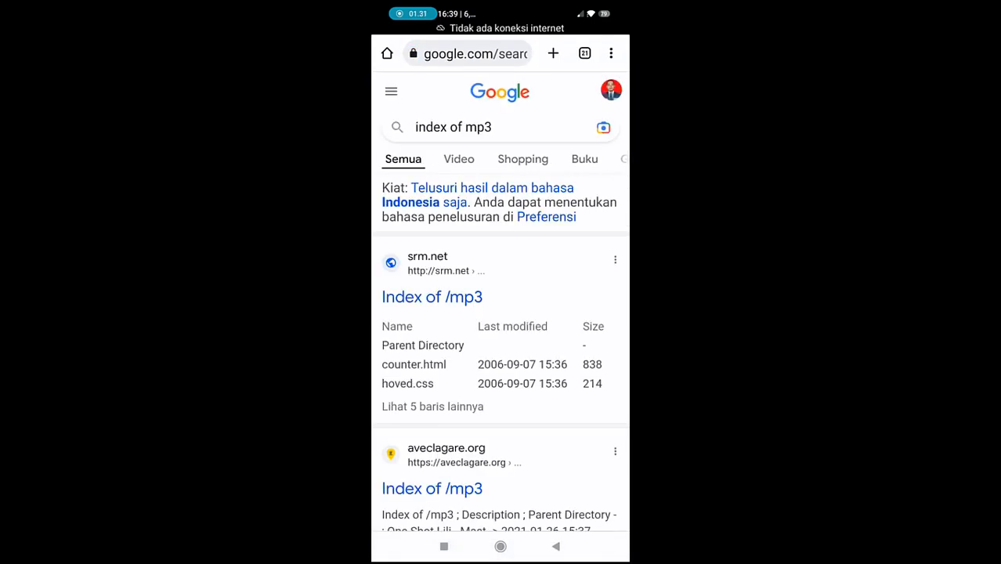
click(432, 297)
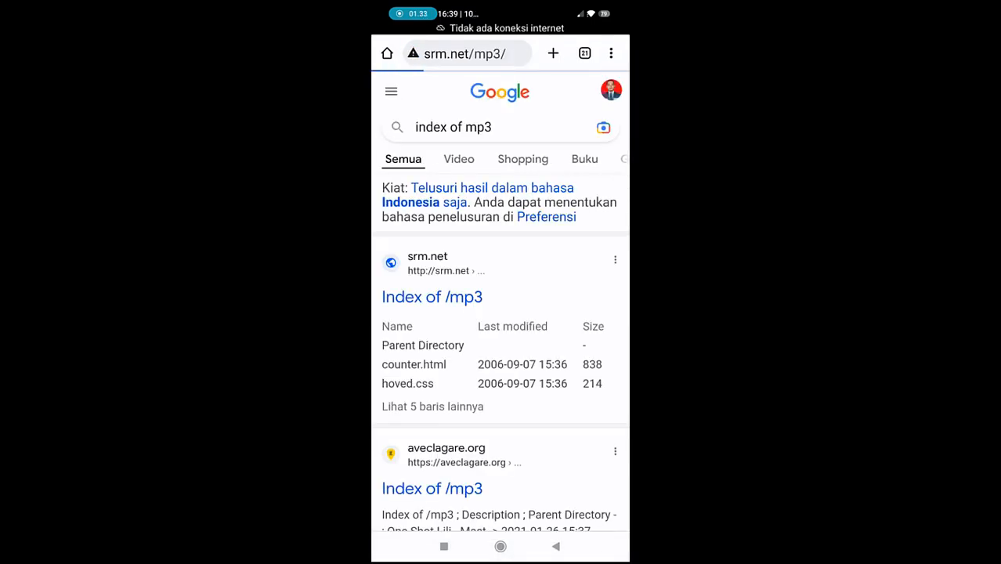
scroll(500, 234, down, 3)
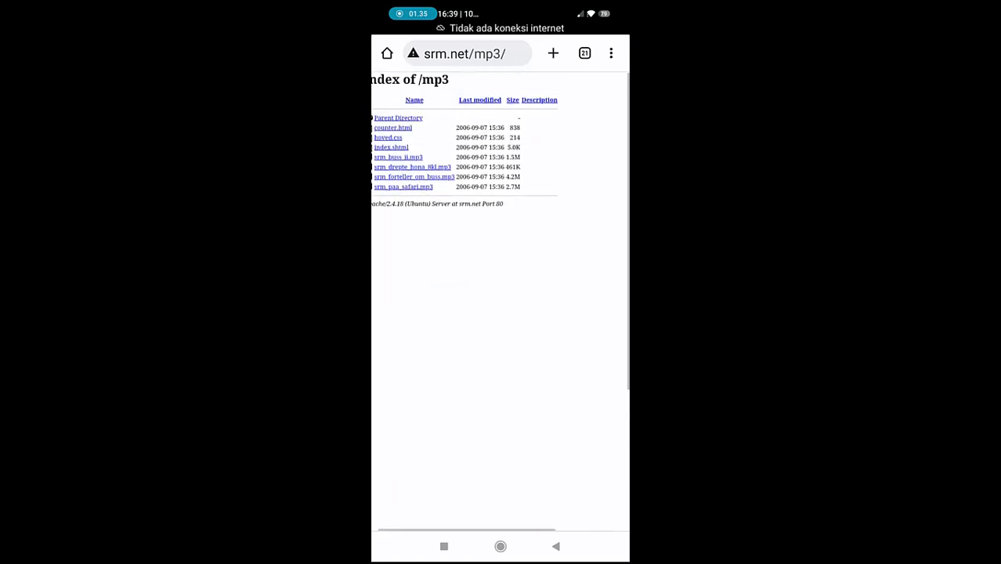
click(422, 168)
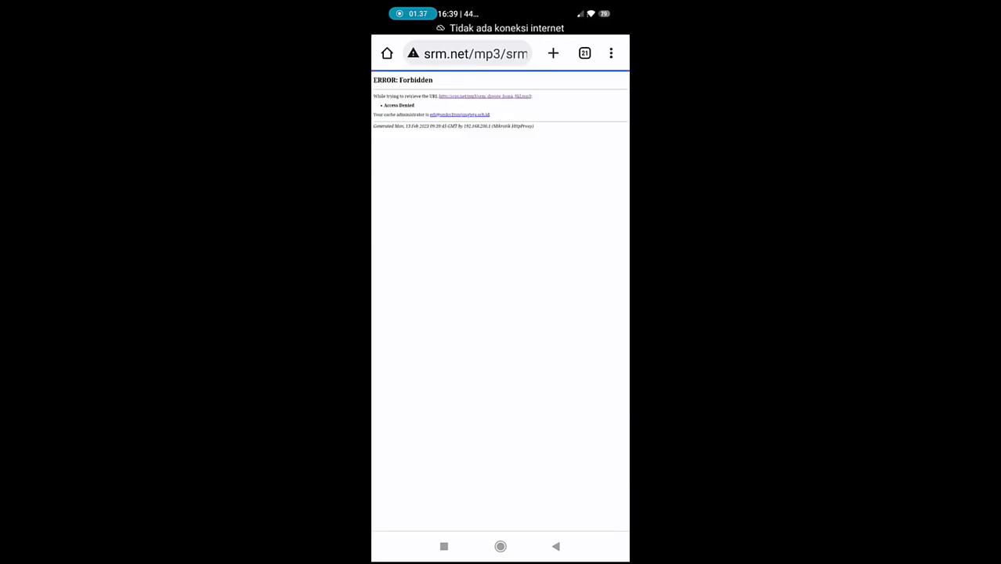
scroll(499, 235, up, 2)
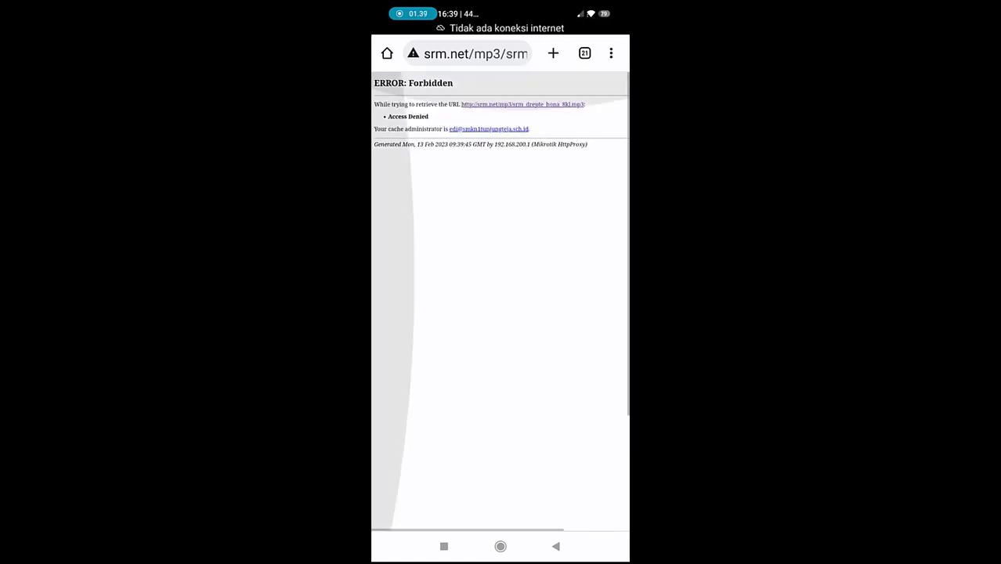
Step: In a new phone tab, search 'index of mkv' and request an mkv file from the listing
click(553, 53)
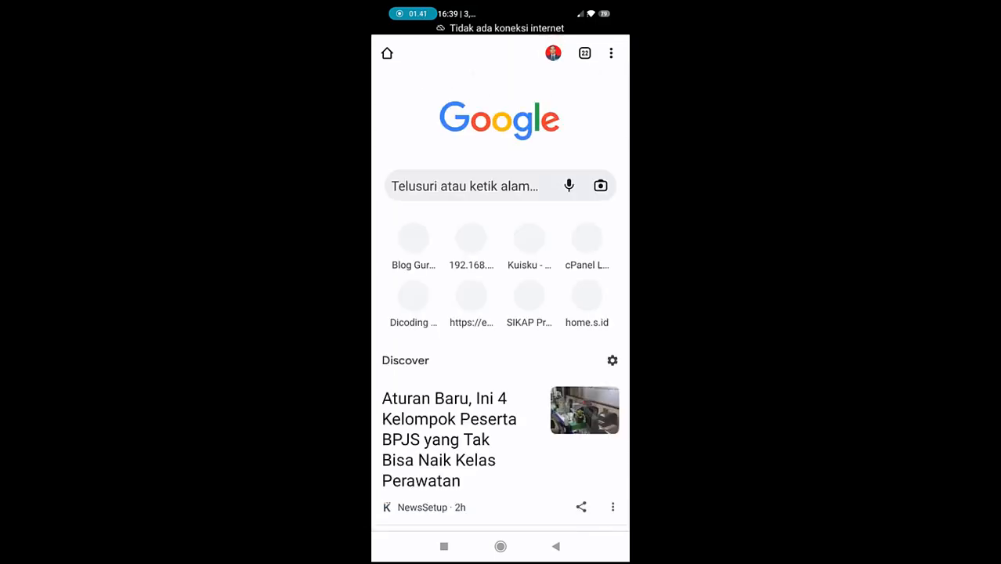
click(465, 186)
text(index of mp3)
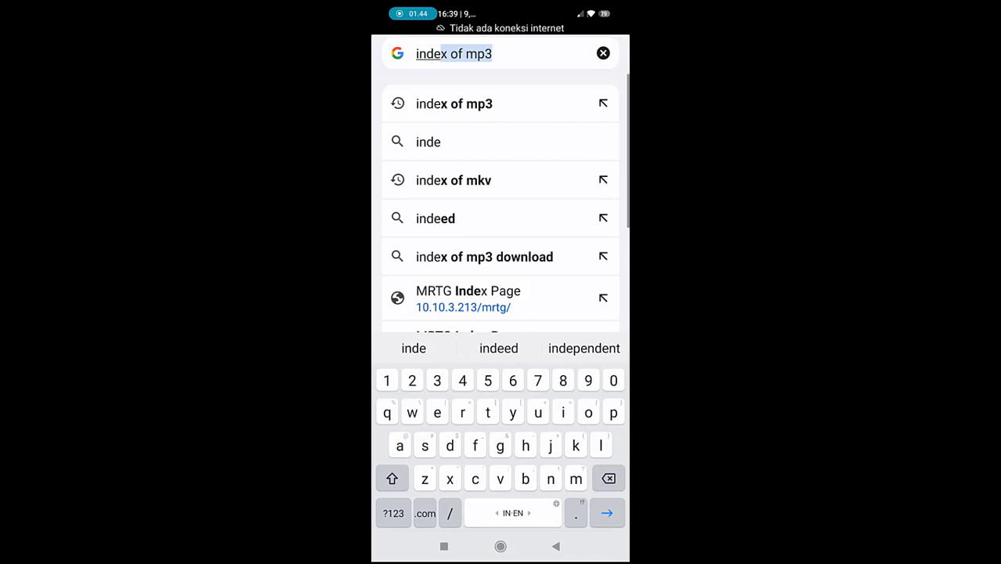
click(453, 180)
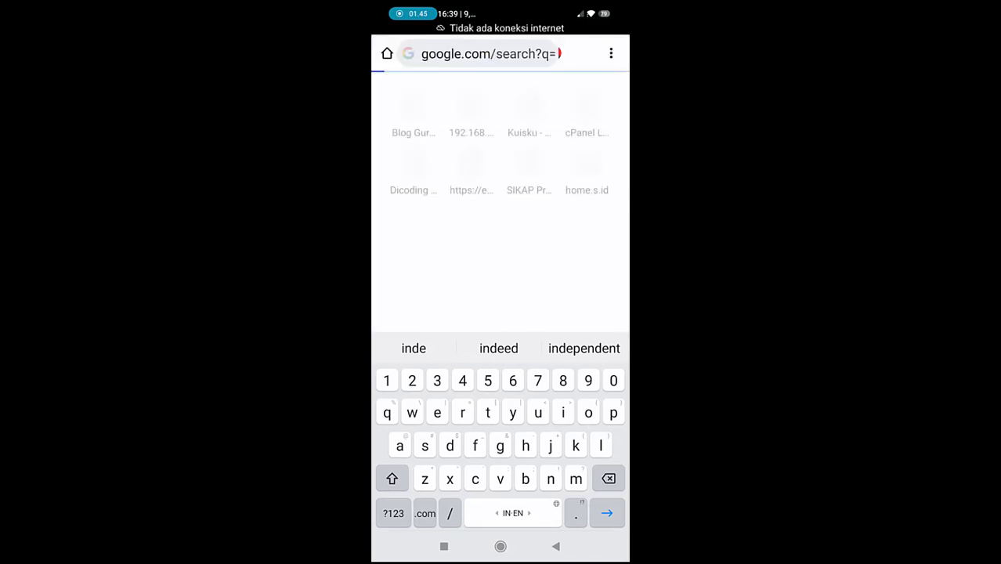
scroll(500, 302, down, 6)
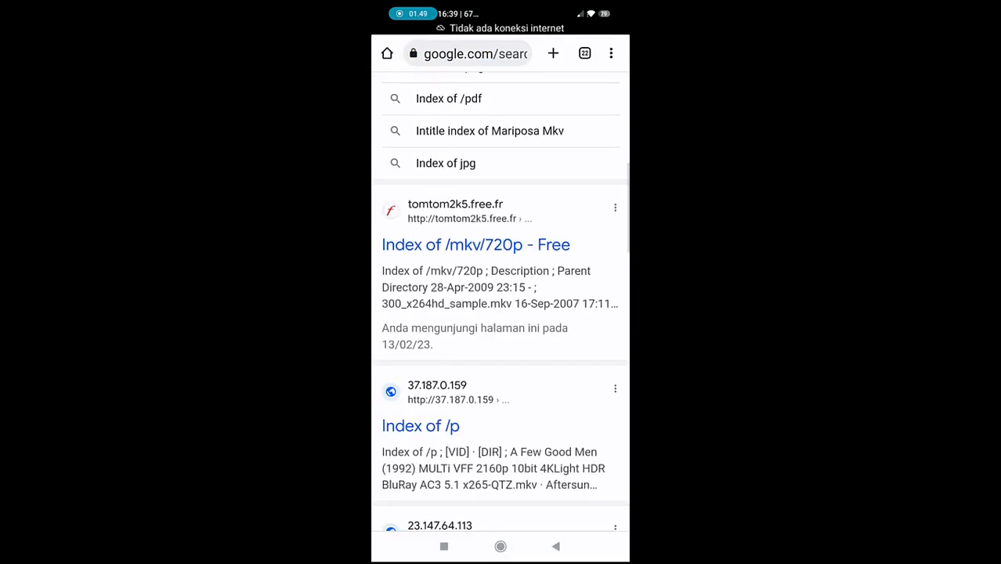
scroll(500, 302, down, 2)
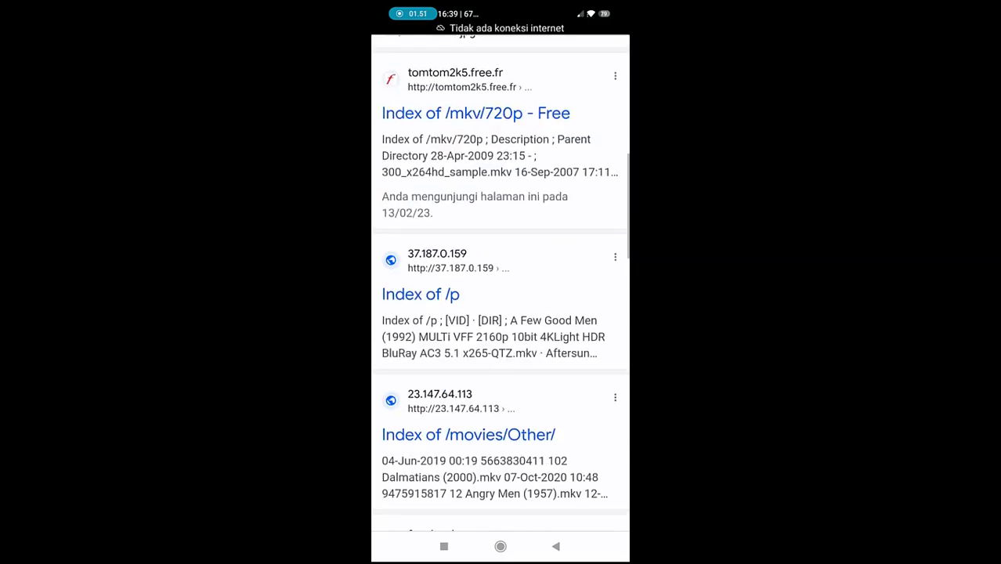
scroll(500, 302, up, 2)
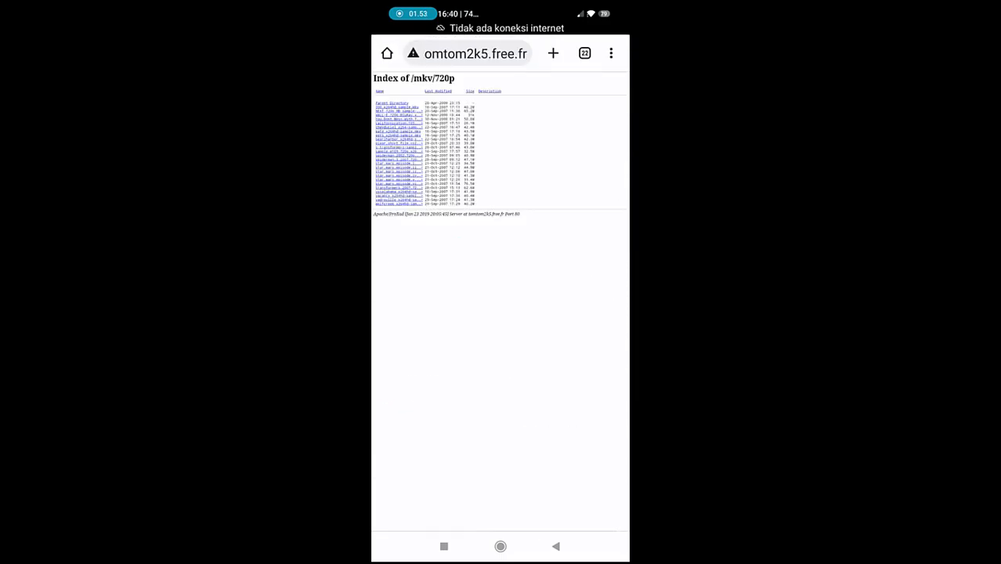
scroll(500, 235, down, 3)
scroll(500, 250, up, 3)
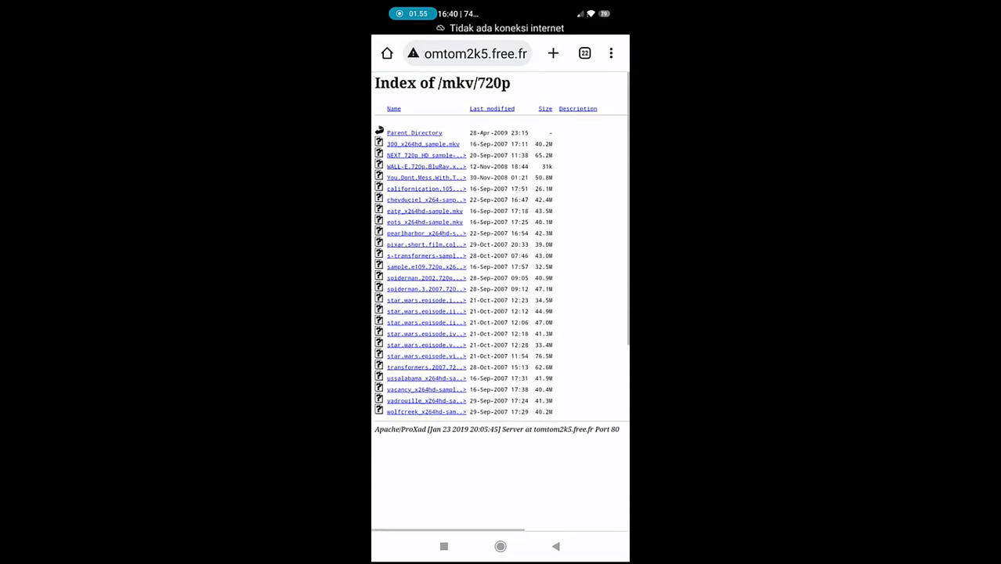
click(423, 144)
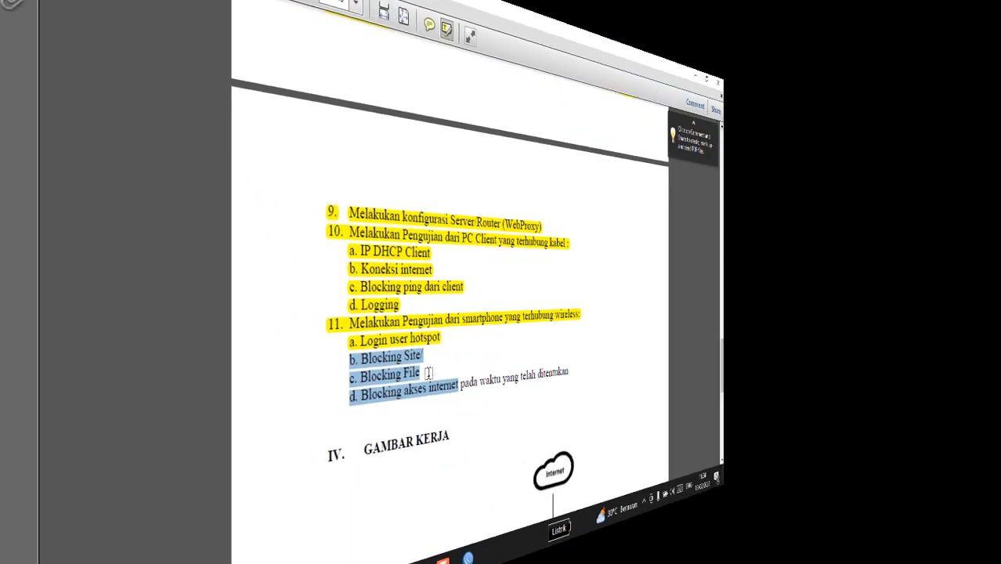
Step: Highlight step 11's Blocking Site and Blocking File items, then bring up the window switcher
mouse_move(392, 366)
mouse_down()
mouse_move(402, 347)
mouse_move(385, 363)
mouse_up()
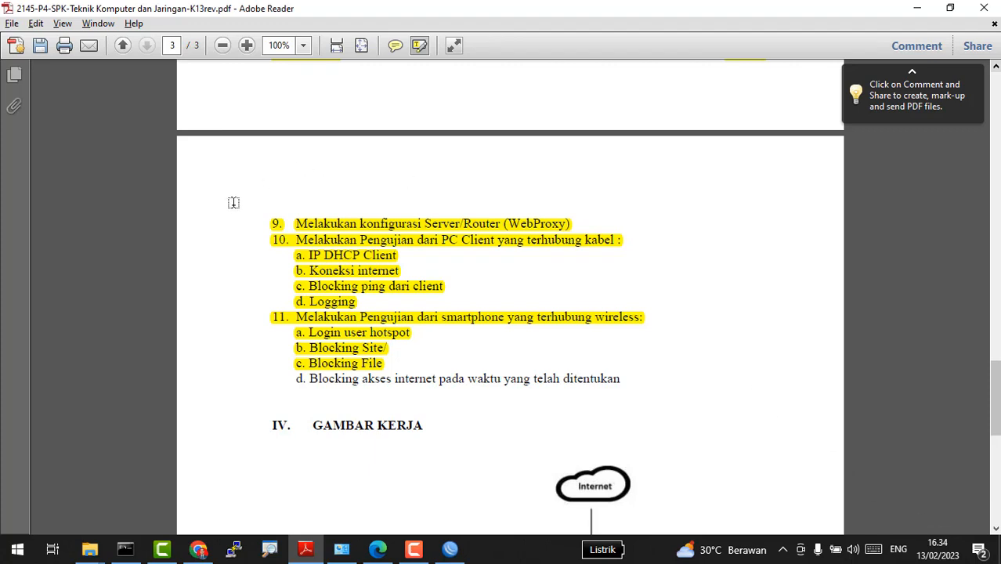
key(alt+Tab)
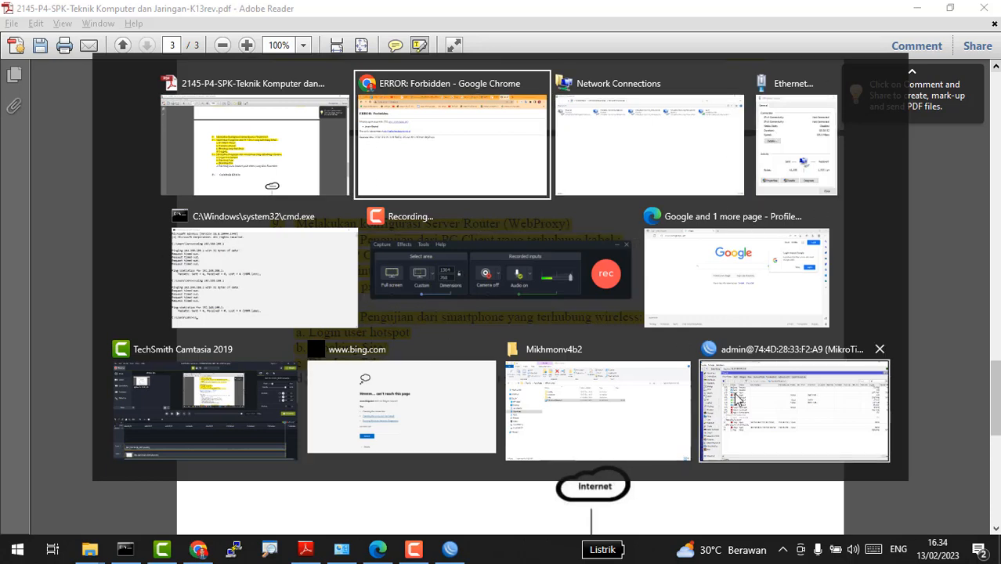
Step: Open the masquerade hotspot-network rule from WinBox's IP > Firewall > NAT list
click(803, 409)
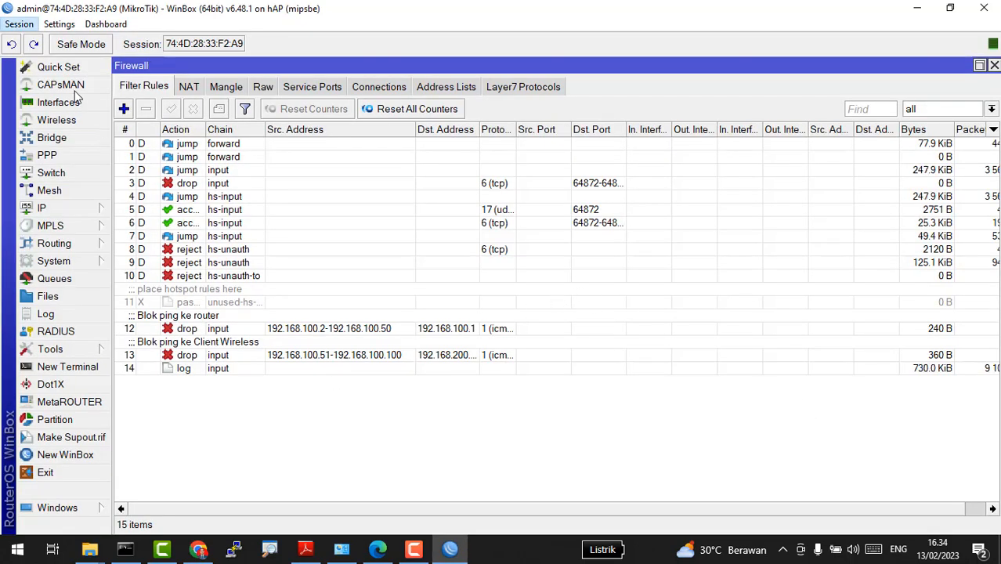
click(188, 87)
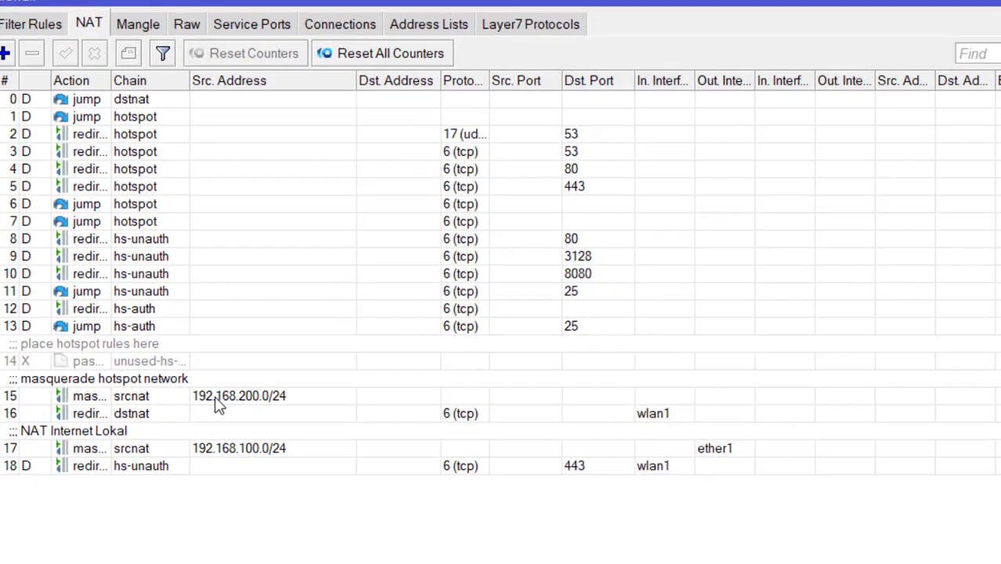
click(275, 369)
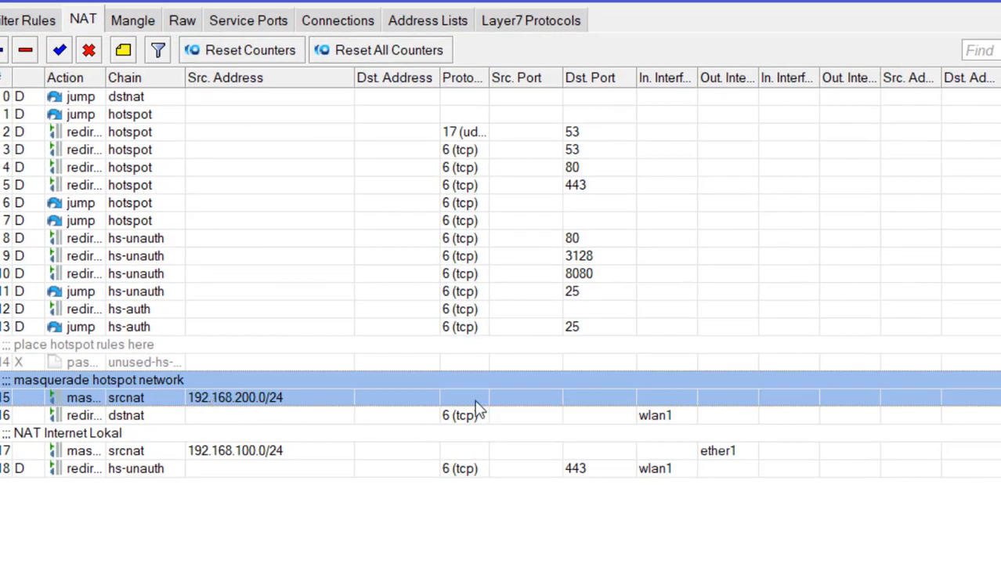
click(265, 416)
click(274, 404)
double_click(261, 385)
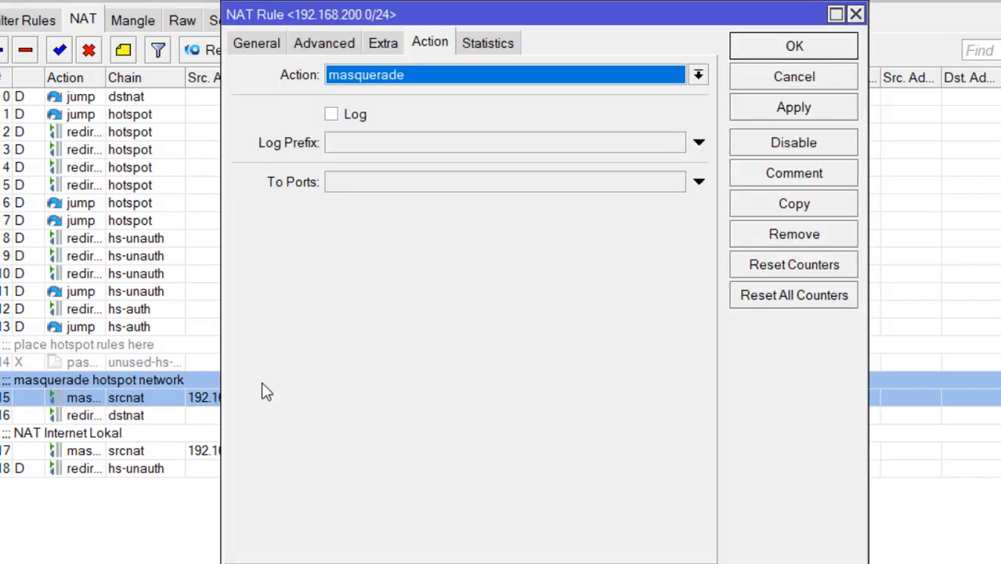
Step: Limit the rule's time window to 07:00:00–16:00:00 and apply it
click(382, 51)
click(305, 163)
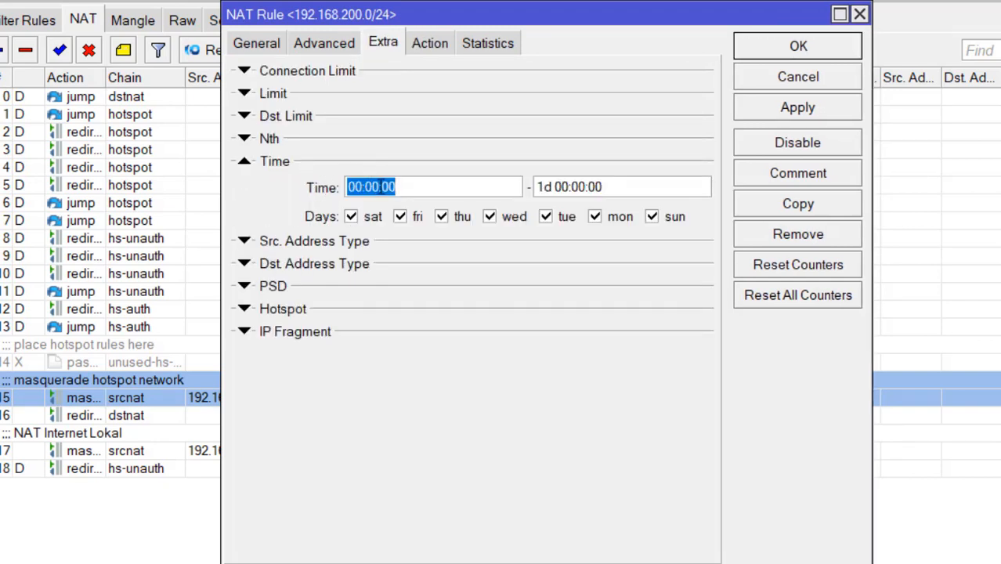
click(355, 188)
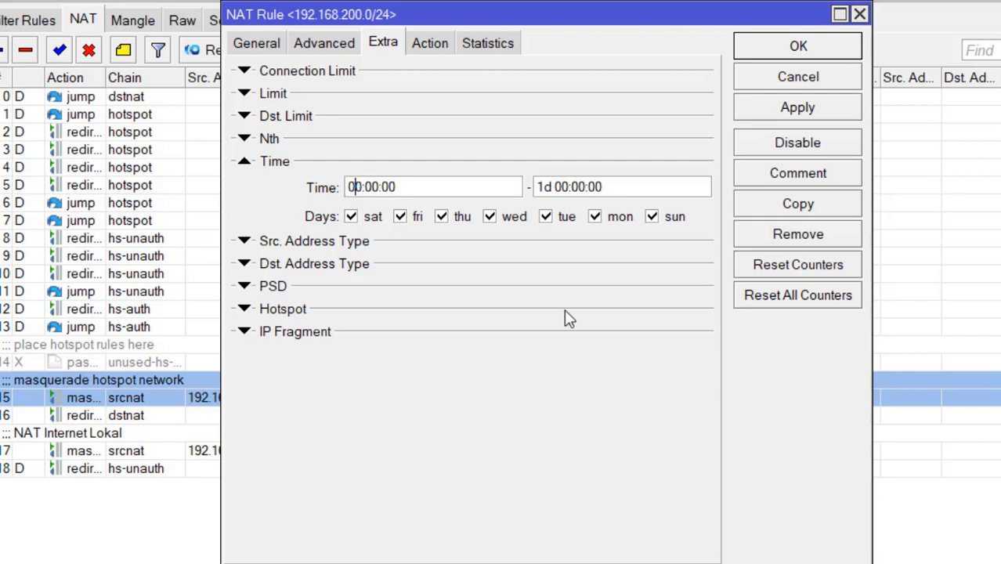
key(Delete)
text(7)
click(563, 186)
key(BackSpace)
key(BackSpace)
key(BackSpace)
key(BackSpace)
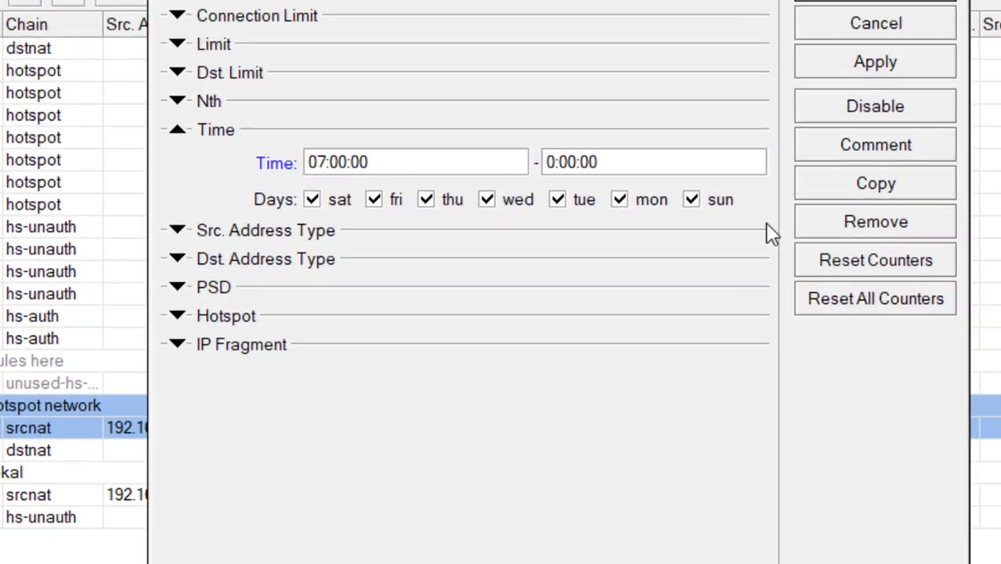
key(Delete)
text(16)
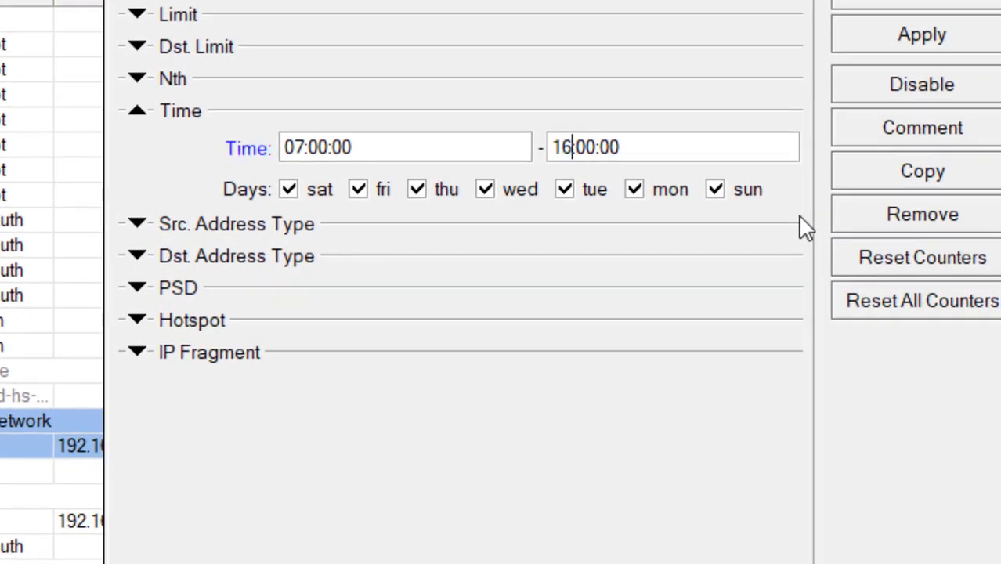
click(872, 43)
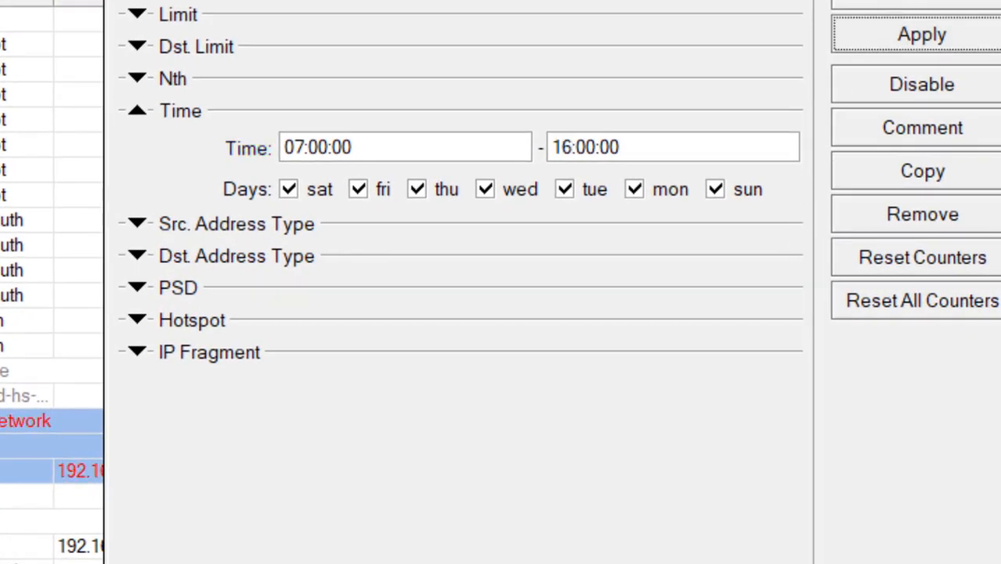
key(Escape)
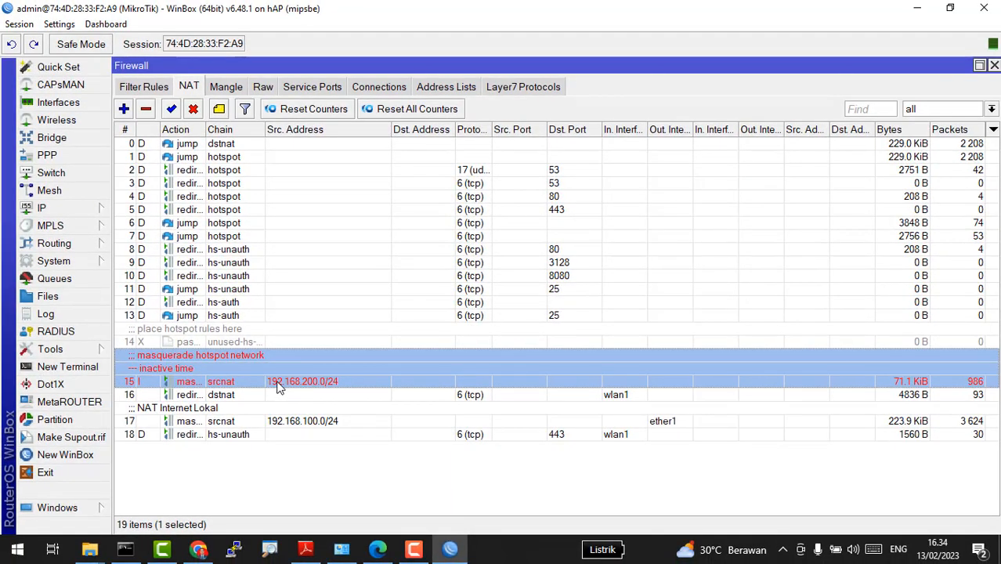
Step: Load google.com in a new Chrome tab and open YouTube from the saved sites
key(alt+Tab)
click(558, 186)
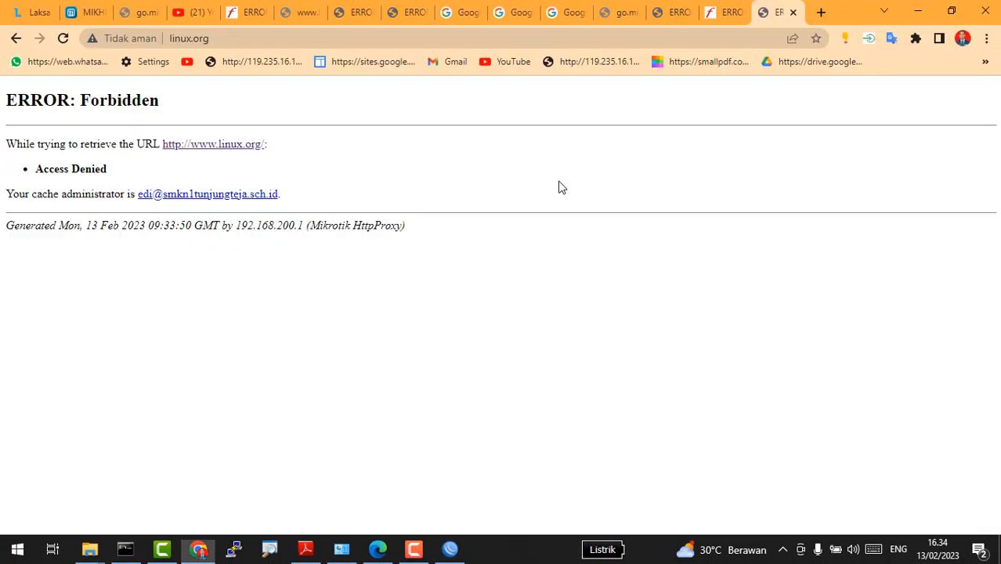
click(822, 12)
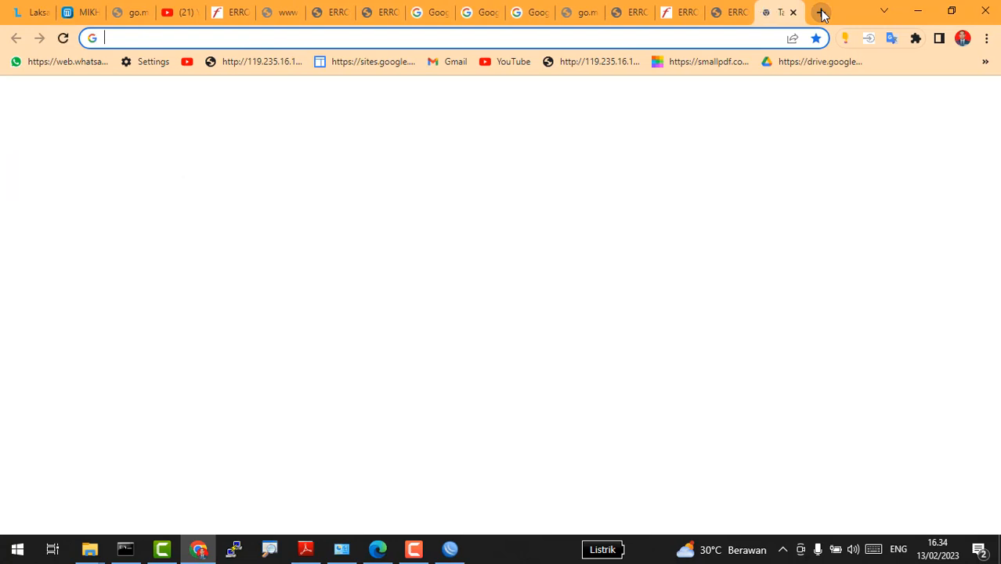
text(gg)
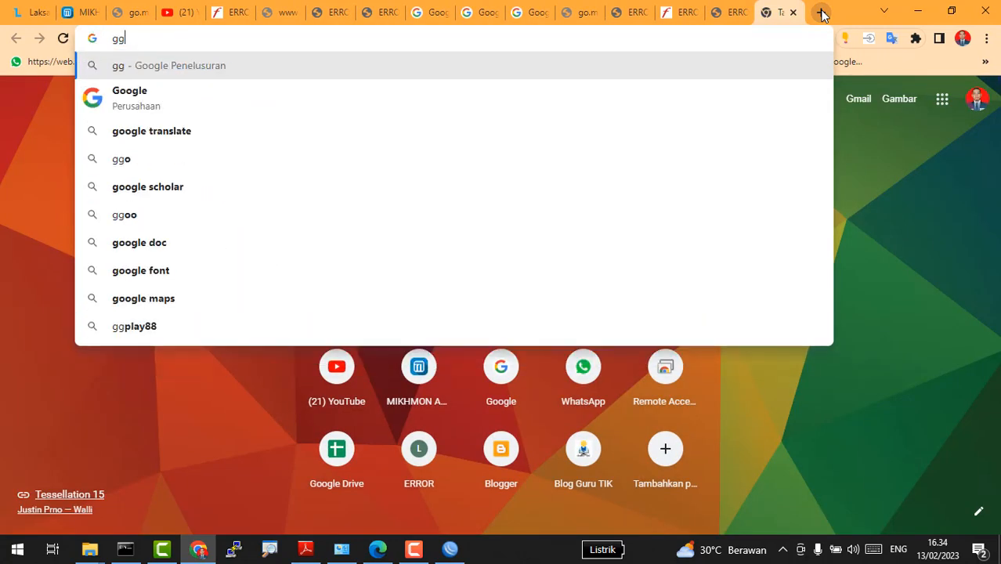
key(BackSpace)
text(oogle.com)
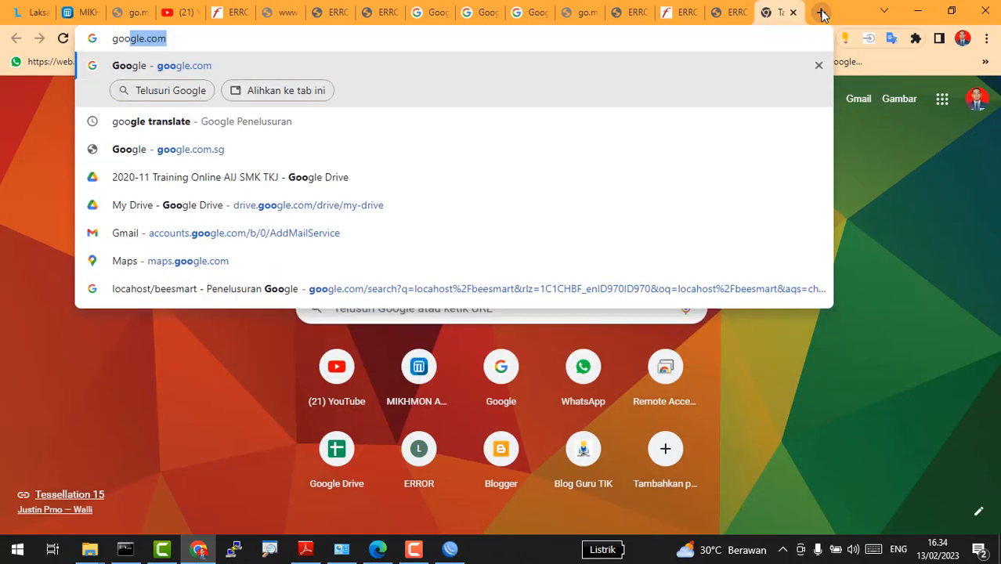
key(Return)
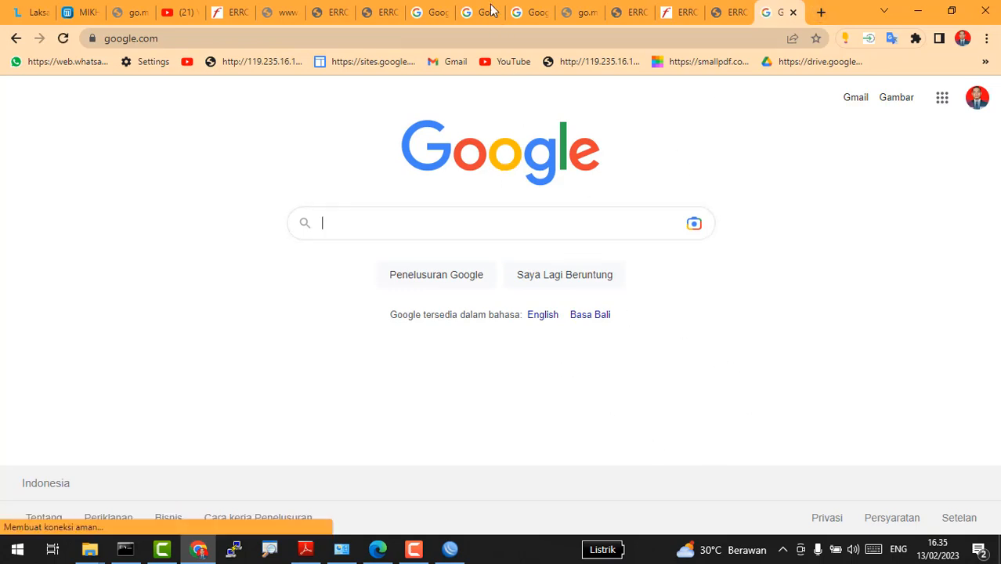
click(493, 69)
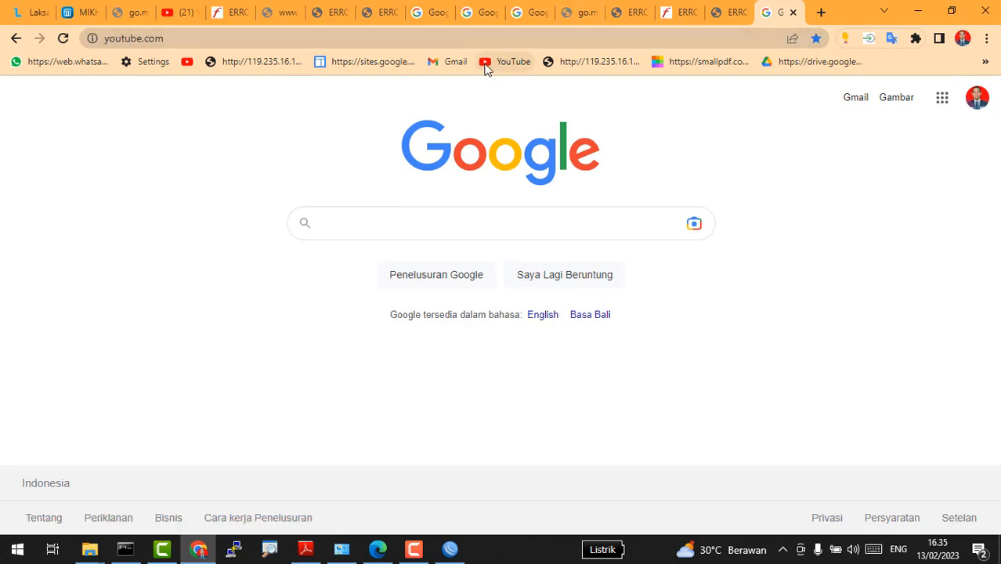
Step: Search Google for facebook in another new tab, briefly checking WinBox in between
click(819, 13)
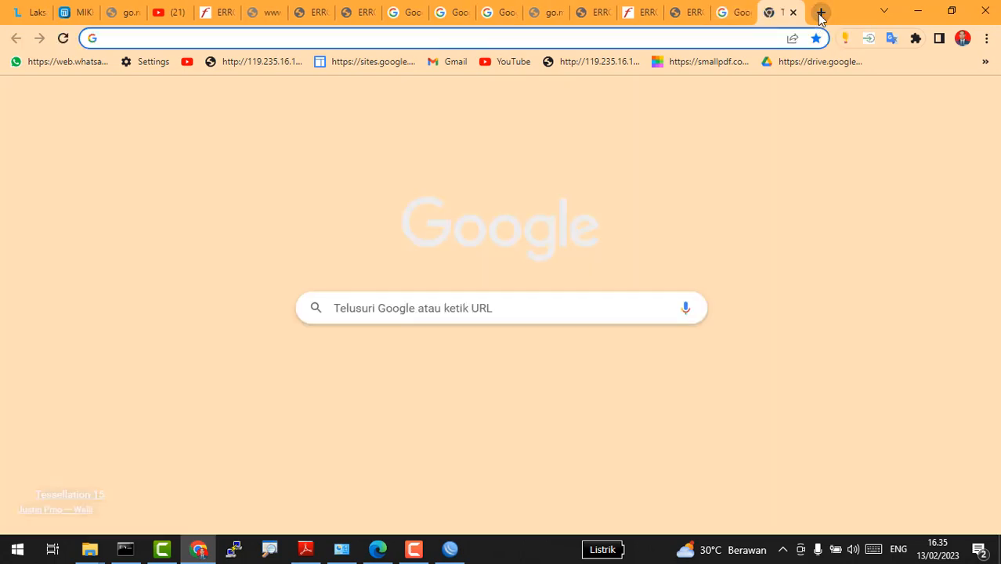
text(face)
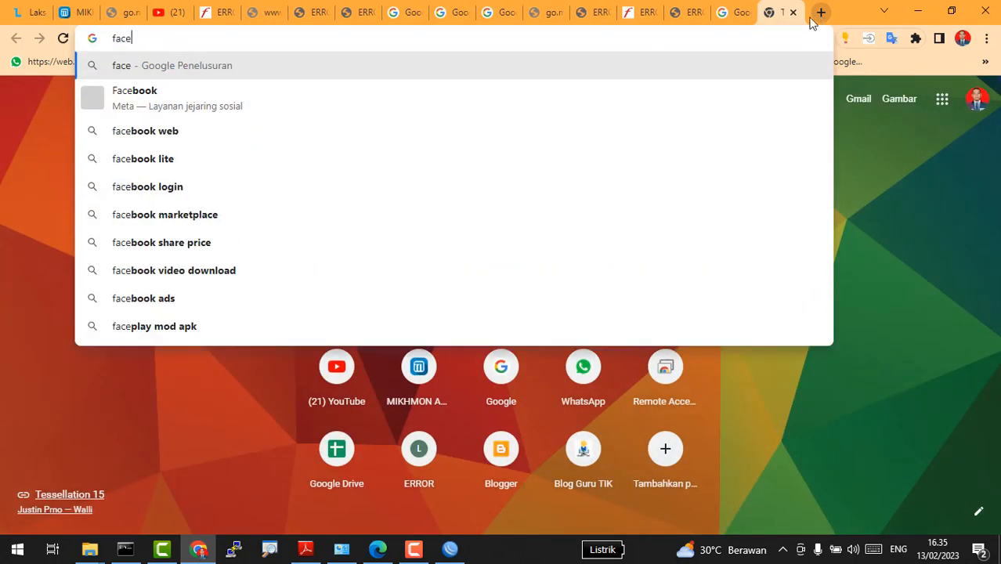
click(472, 95)
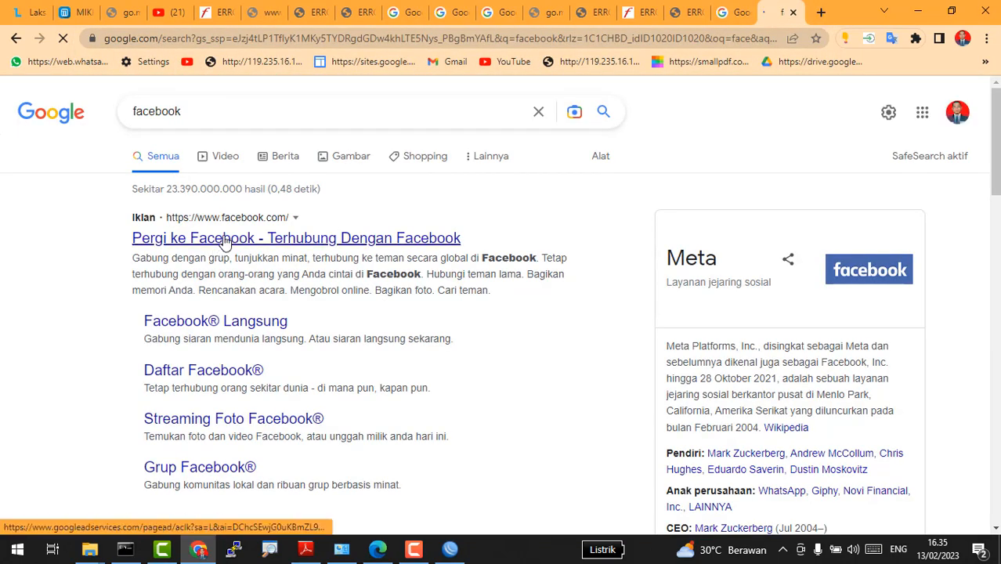
key(alt+Tab)
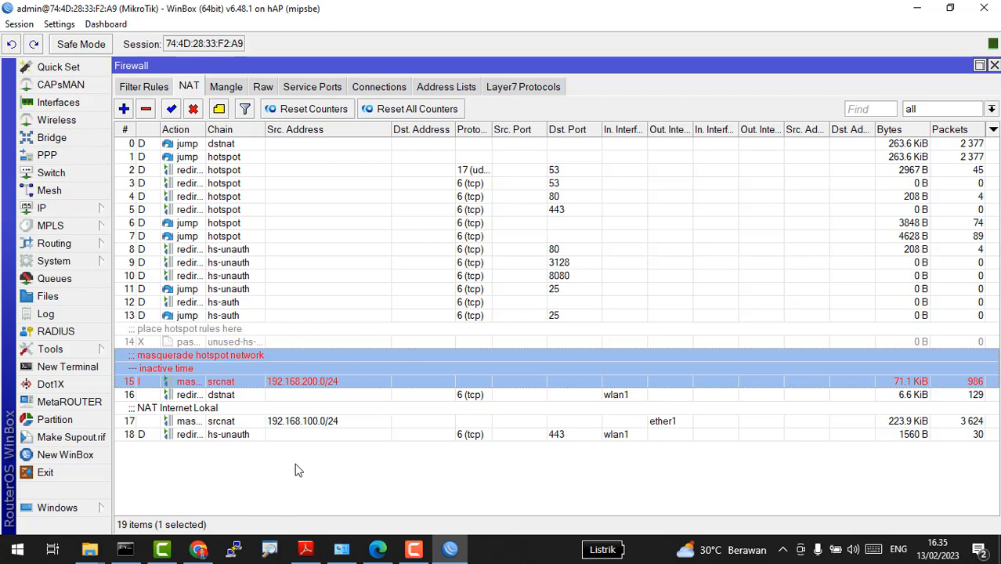
key(alt+Tab)
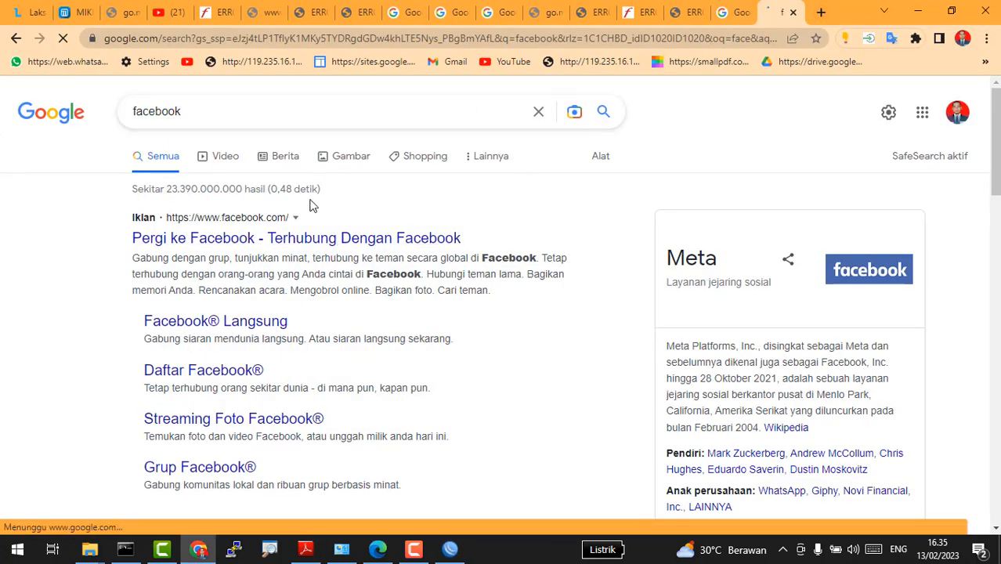
Step: Try loading the mikrotik/ address, which fails as unreachable, then return to WinBox
click(820, 13)
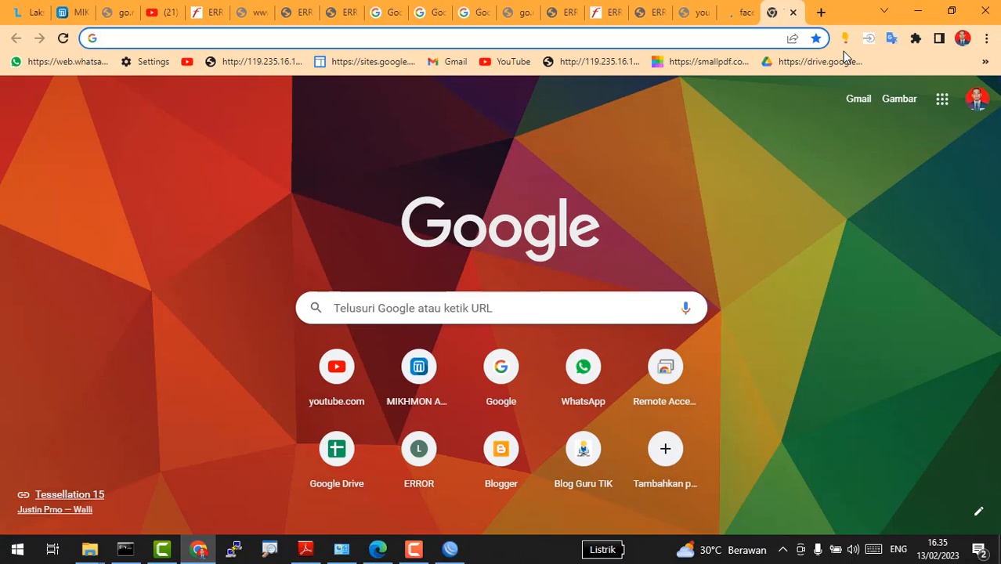
text(mikro)
key(Return)
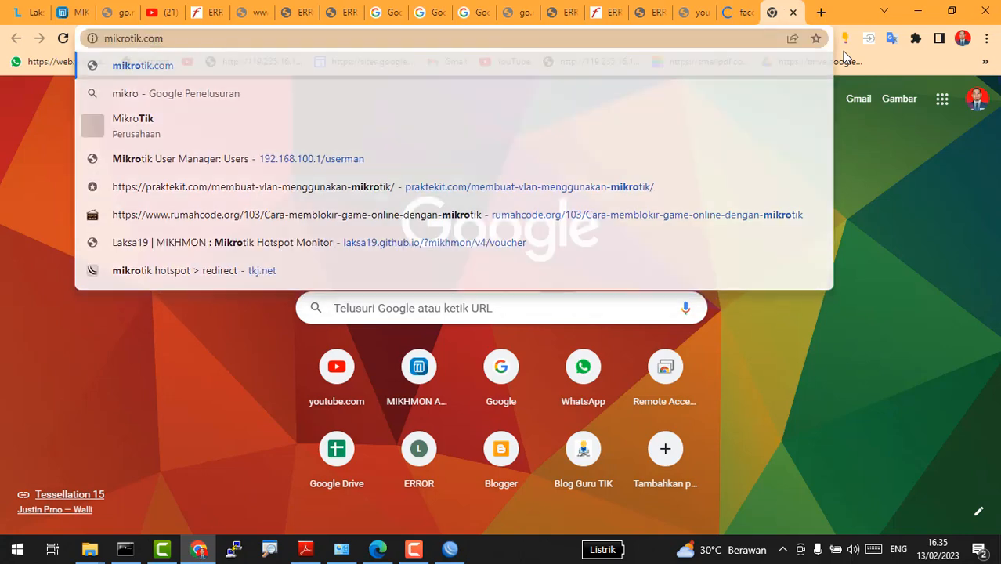
click(203, 40)
click(209, 37)
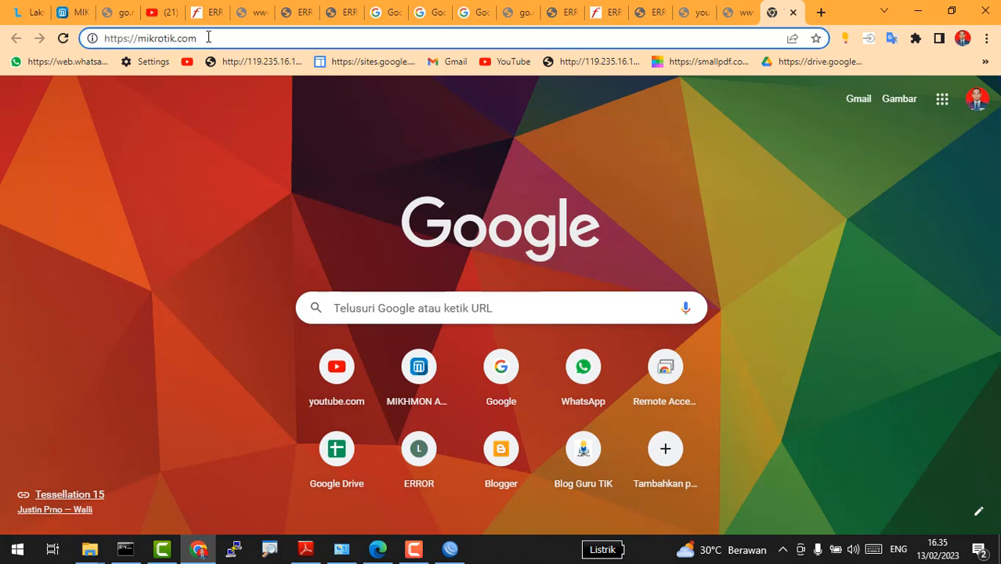
key(BackSpace)
key(BackSpace)
key(BackSpace)
key(BackSpace)
key(BackSpace)
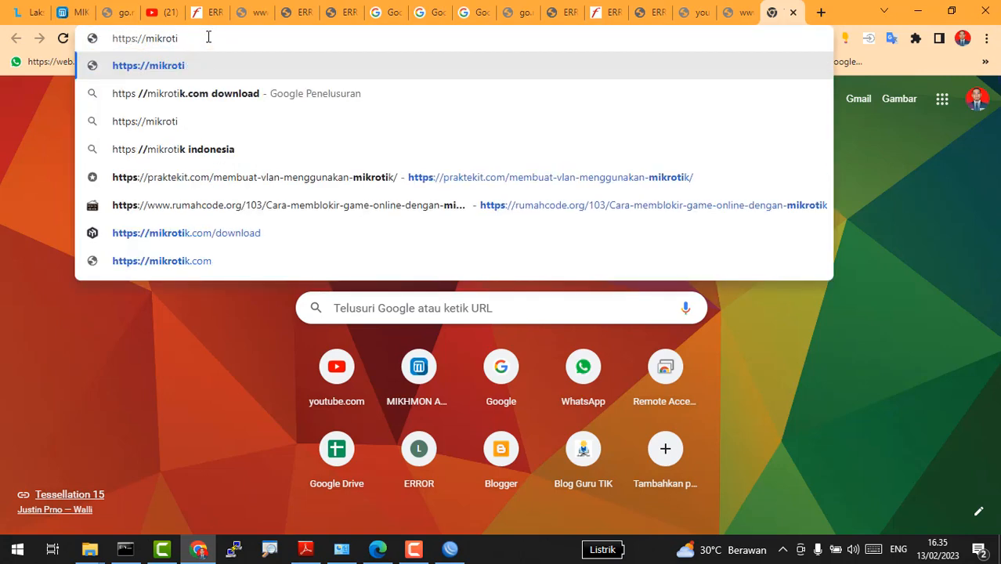
text(k)
key(Return)
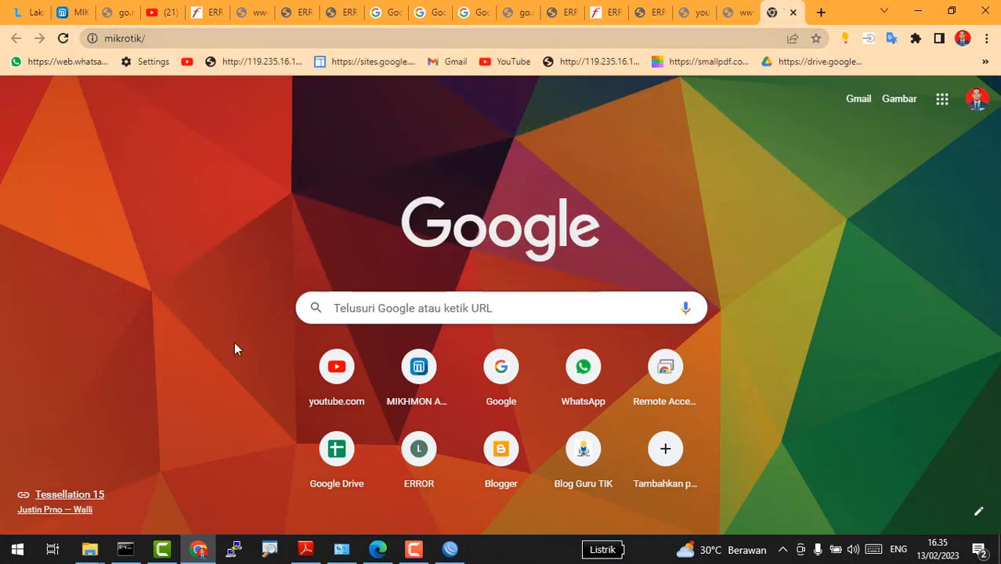
key(alt+Tab)
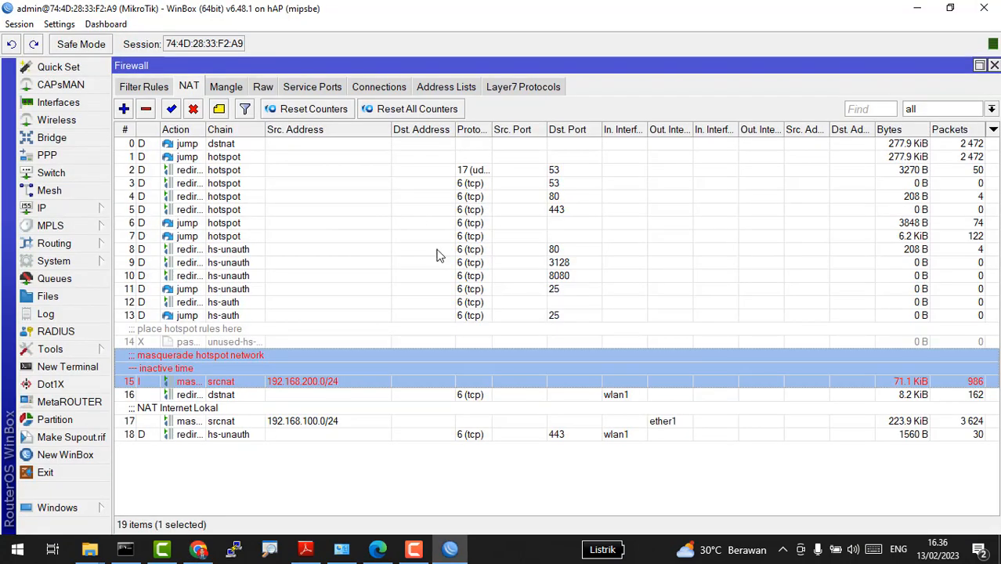
Step: Change the 192.168.200.0/24 masquerade rule's end time from 16:00:00 to 17:00:00 and apply it
double_click(324, 383)
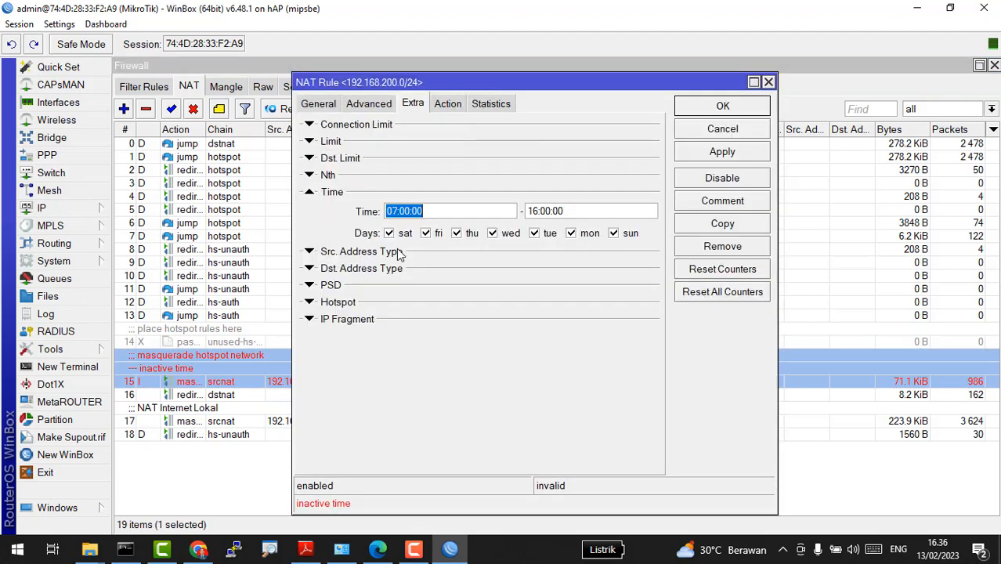
click(537, 212)
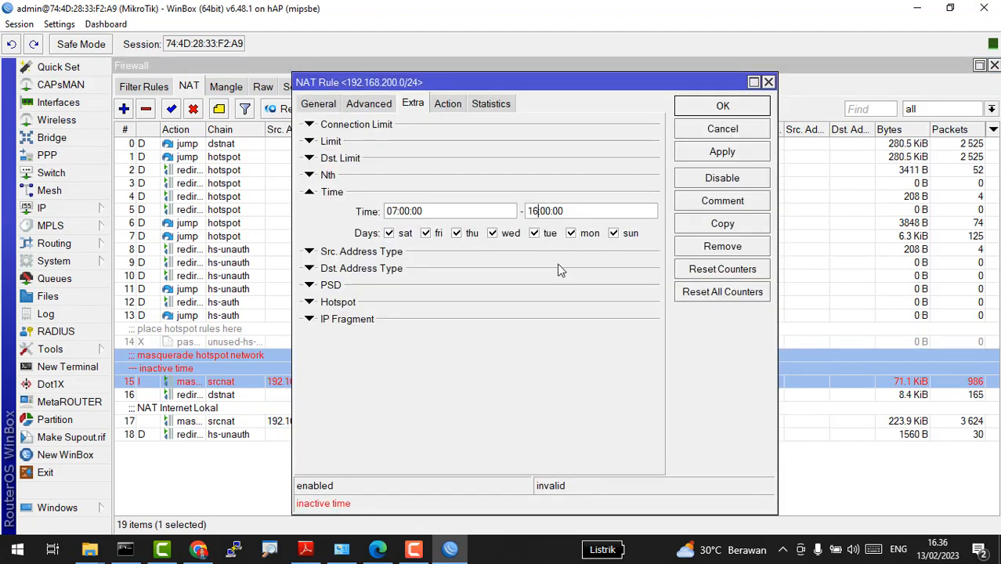
key(BackSpace)
text(7)
click(713, 152)
click(722, 107)
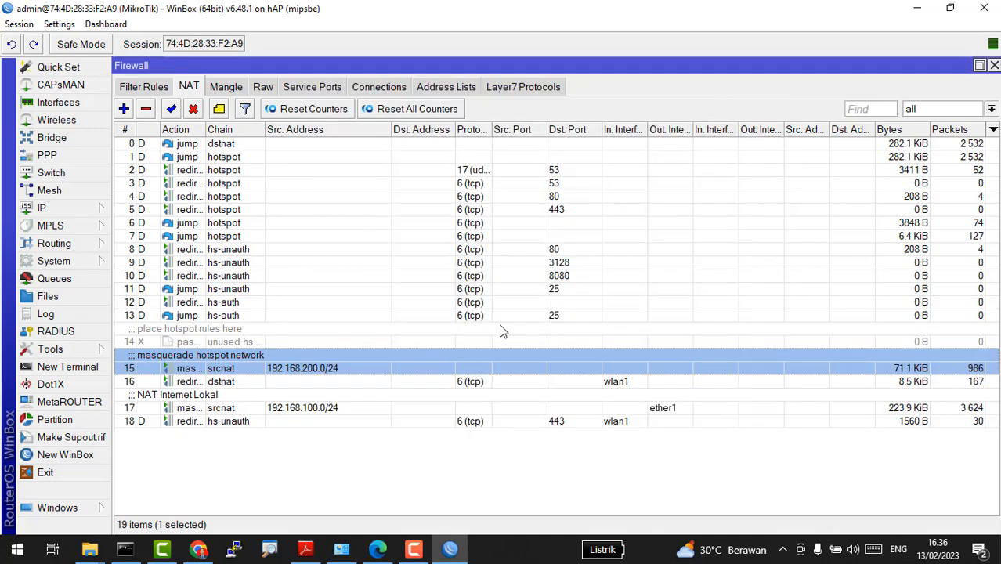
key(alt+Tab)
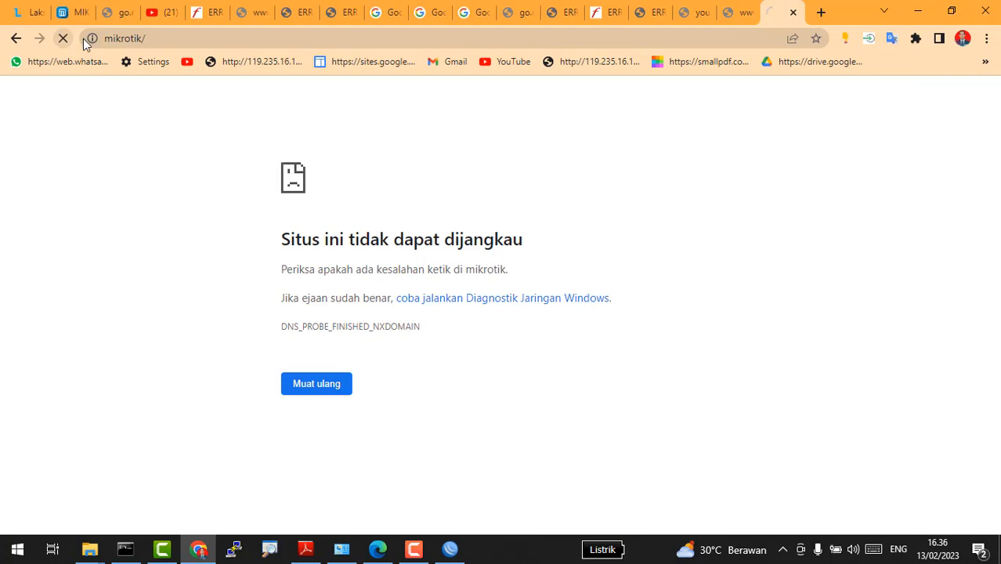
Step: Search Google for 'mikrotik' from Chrome's address bar
click(178, 38)
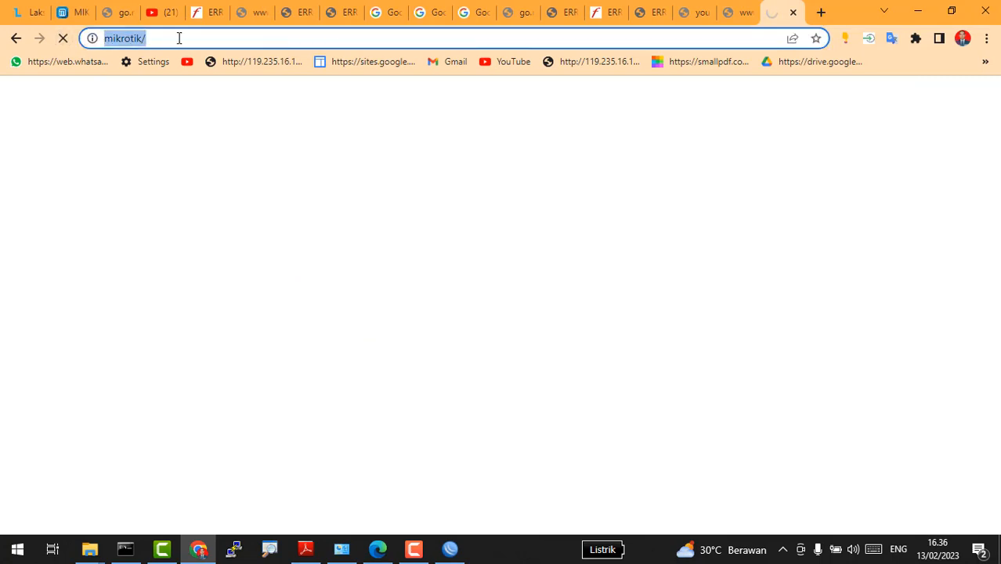
text(mik)
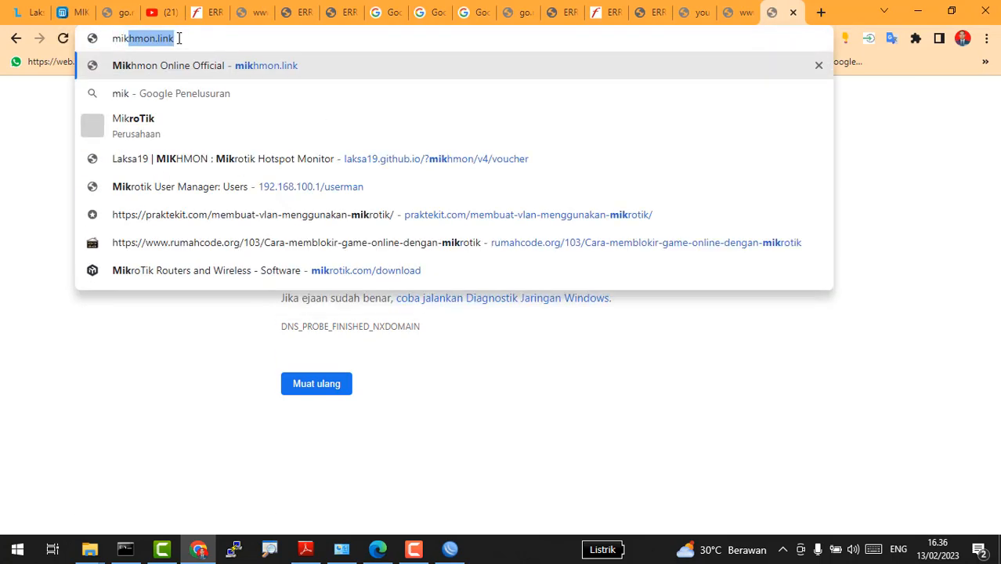
text(rotik)
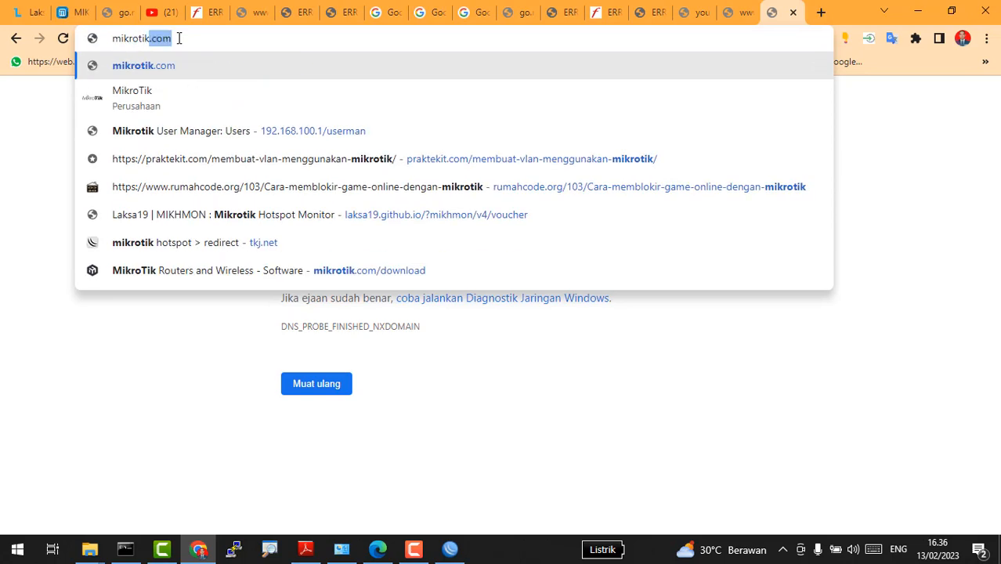
key(Return)
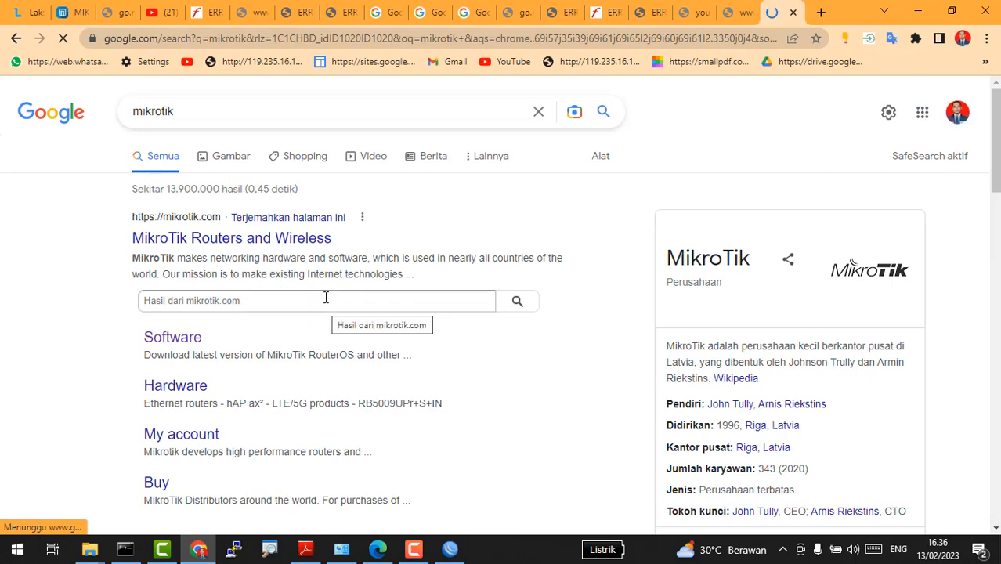
Step: Compare the WinBox firewall window with the Google results, ending with WinBox in front
key(alt+Tab)
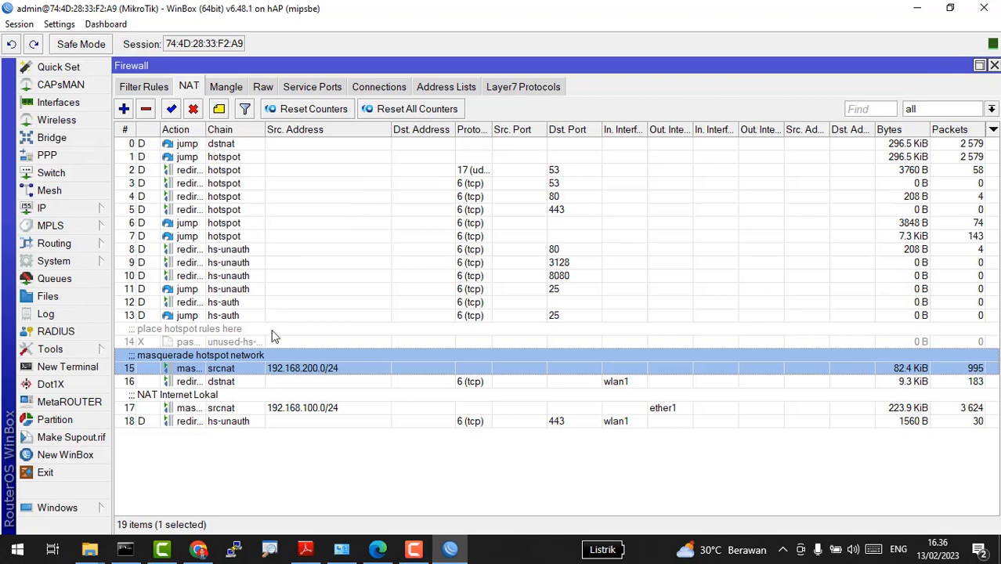
key(alt+Tab)
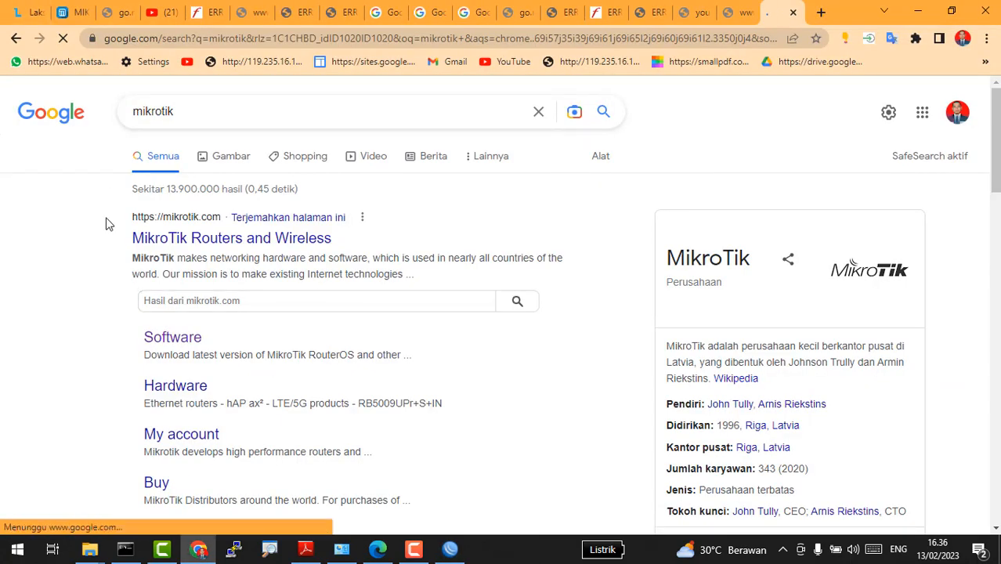
key(alt+Tab)
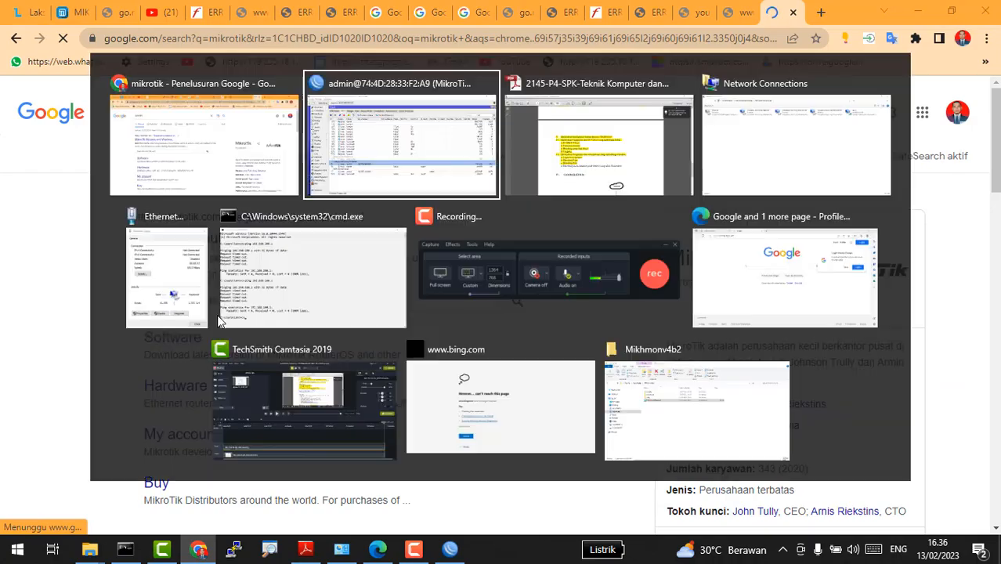